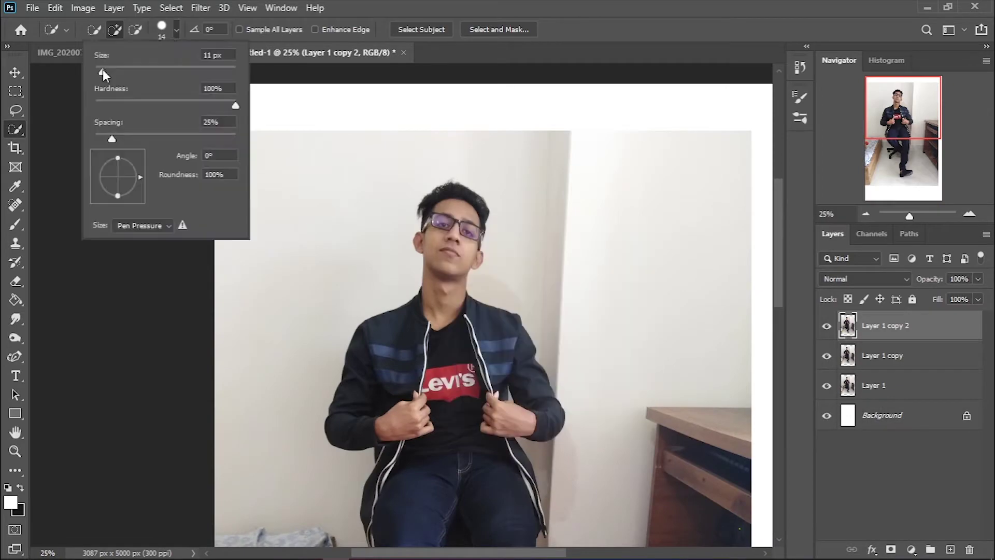
# Step: Trim the selection at the zipper's bottom end with a 7 px brush
pyautogui.scroll(-5, 488, 344)
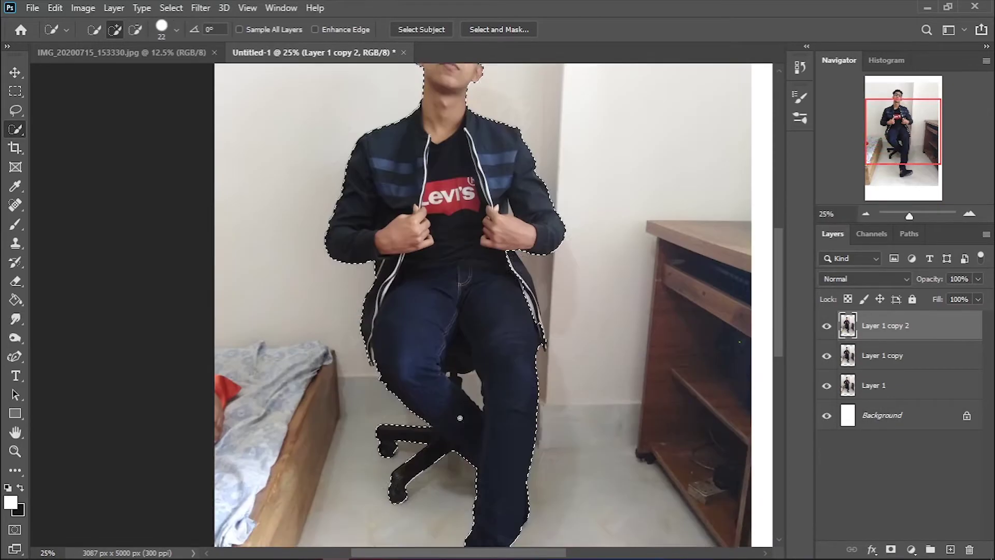
pyautogui.keyDown('ctrl'); pyautogui.click(489, 313); pyautogui.keyUp('ctrl')
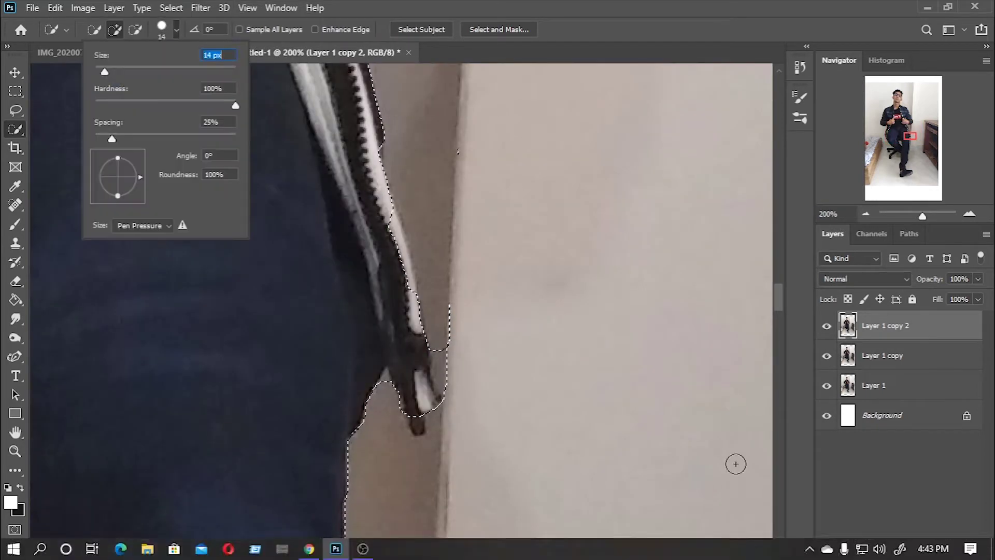
pyautogui.keyDown('alt'); pyautogui.click(433, 366); pyautogui.keyUp('alt')
pyautogui.click(177, 30)
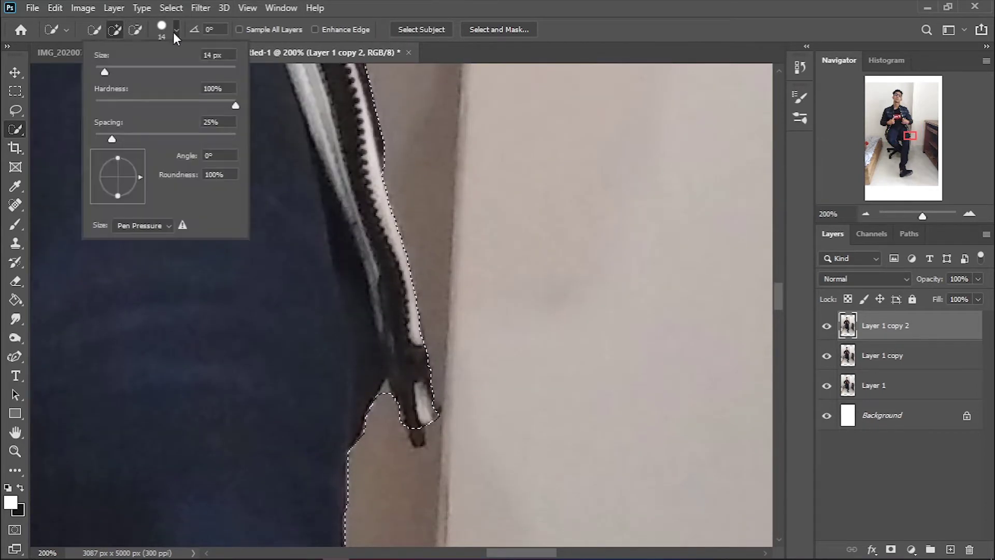
pyautogui.write('7')
pyautogui.press('Return')
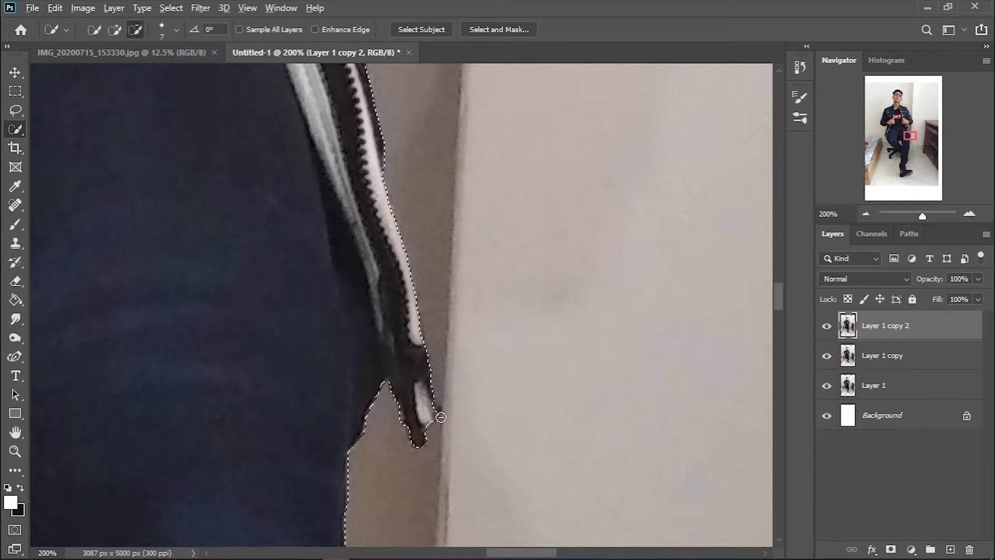
# Step: Shrink the selection brush to 3 px and move the view to the leg
pyautogui.scroll(5, 422, 447)
pyautogui.click(176, 29)
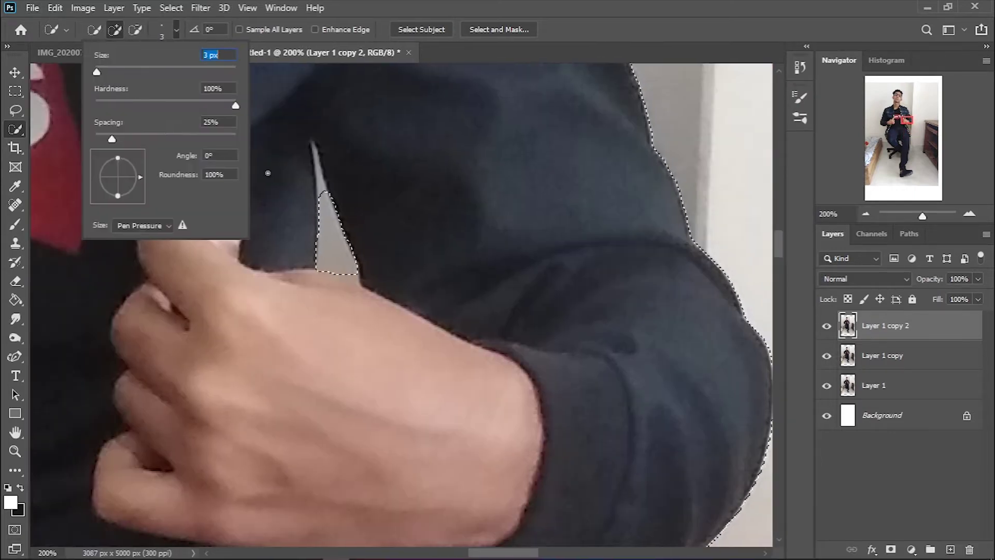
pyautogui.write('3')
pyautogui.press('Return')
pyautogui.click(316, 165)
pyautogui.moveTo(325, 196); pyautogui.dragTo(21, 132)
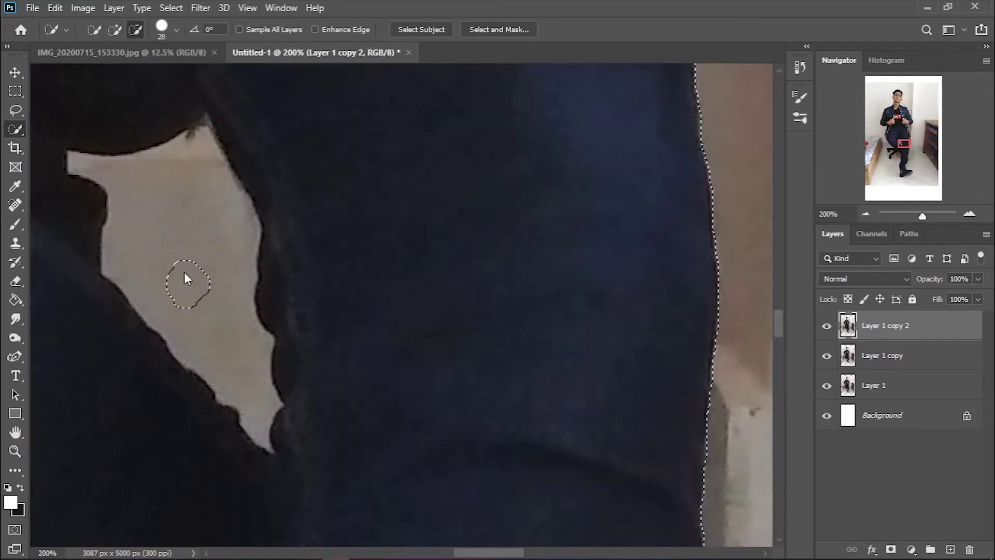
# Step: Add the grey strip between the strands to the selection
pyautogui.keyDown('alt'); pyautogui.scroll(-3, 184, 278); pyautogui.keyUp('alt')
pyautogui.press('z')
pyautogui.keyDown('alt'); pyautogui.scroll(5, 141, 256); pyautogui.keyUp('alt')
pyautogui.scroll(2, 142, 256)
pyautogui.press('w')
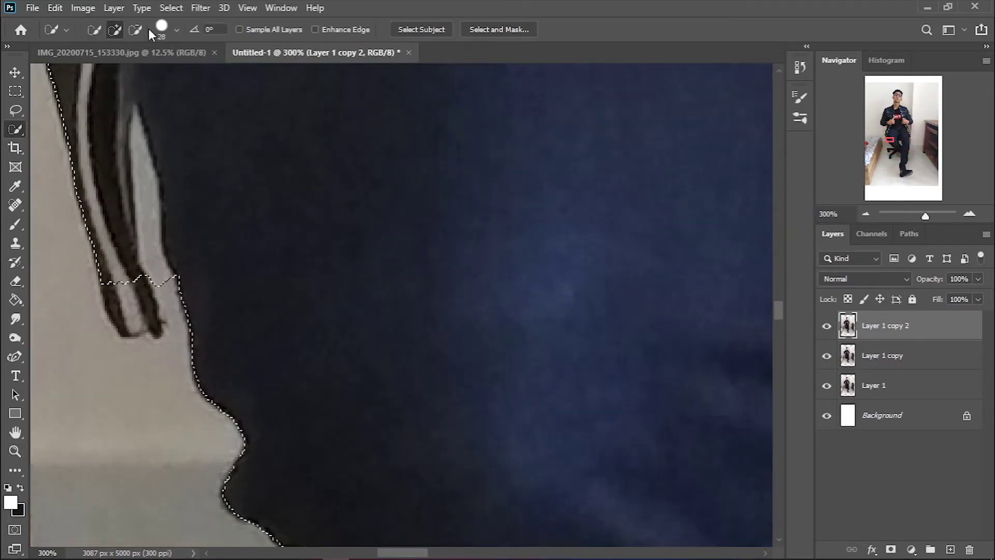
pyautogui.click(177, 30)
pyautogui.moveTo(145, 155); pyautogui.dragTo(156, 290)
# Step: Subtract stray areas to tidy the selection edge at the strand tips
pyautogui.scroll(2, 195, 299)
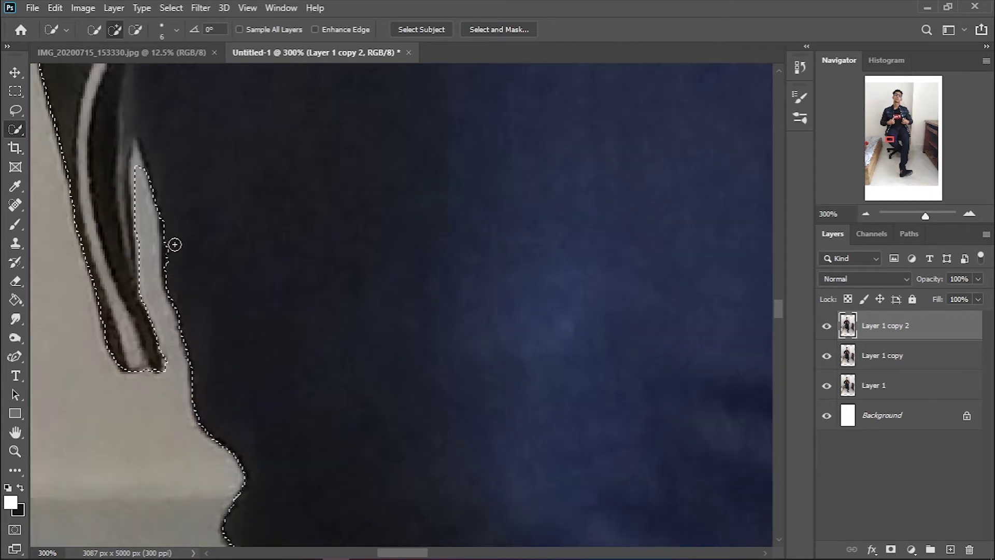
pyautogui.click(177, 29)
pyautogui.click(136, 29)
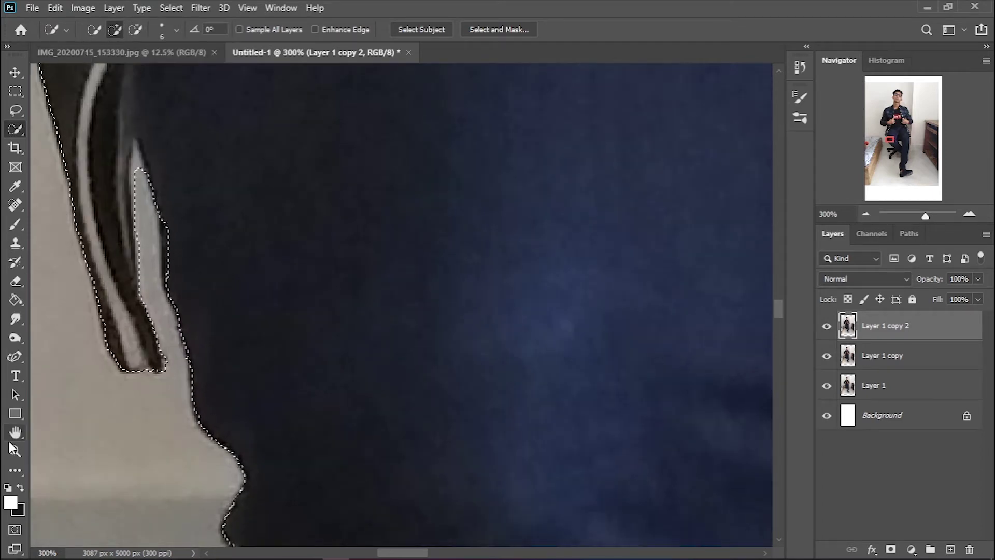
pyautogui.moveTo(198, 214); pyautogui.dragTo(176, 222)
pyautogui.moveTo(151, 271); pyautogui.dragTo(150, 241)
# Step: Zoom out to review the legs, chair and whole image
pyautogui.hotkey('ctrl', '-')
pyautogui.hotkey('ctrl', '-')
pyautogui.hotkey('ctrl', '-')
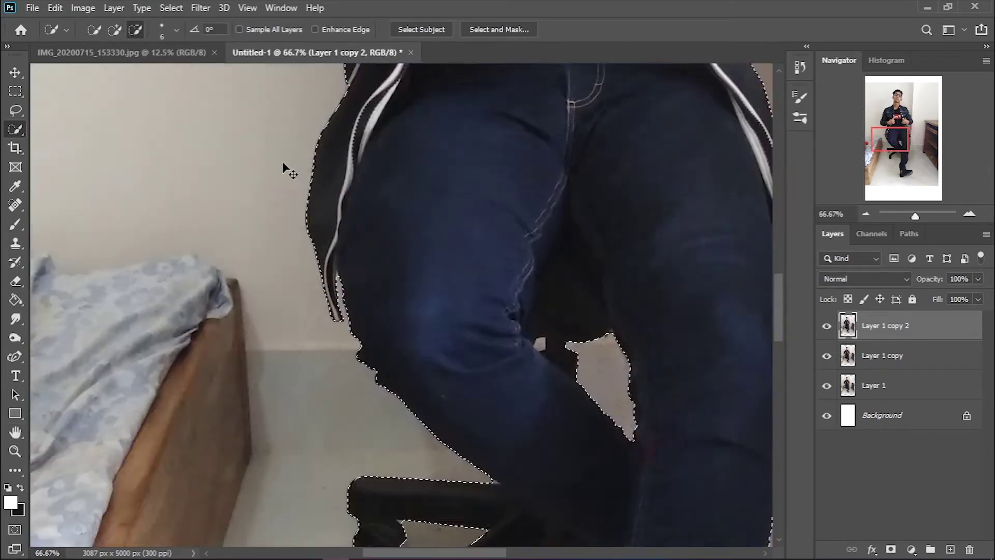
pyautogui.moveTo(253, 320); pyautogui.dragTo(311, 320)
pyautogui.press('z')
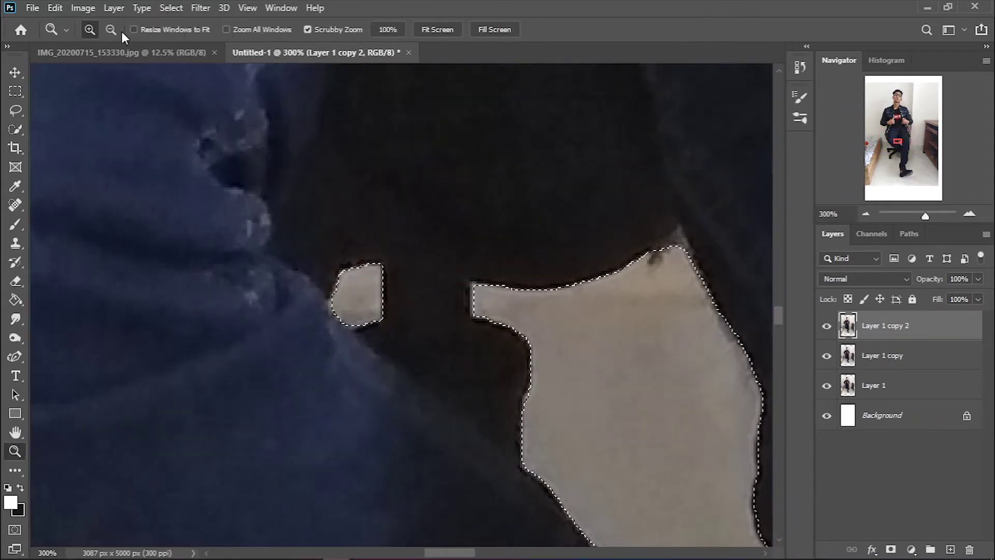
pyautogui.keyDown('alt'); pyautogui.click(475, 248); pyautogui.keyUp('alt')
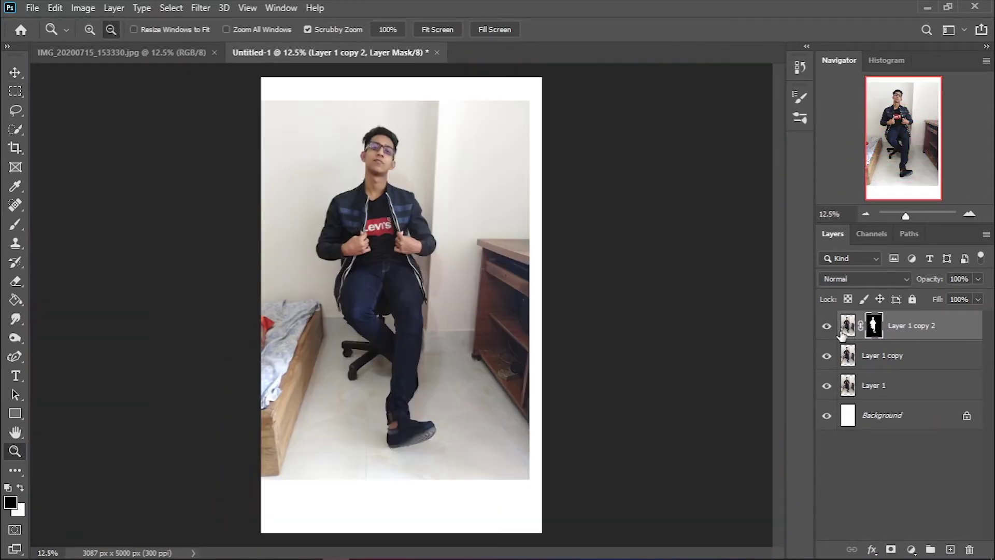
# Step: Enter Select and Mask and refine the head edges with a smaller Refine Edge Brush
pyautogui.click(201, 8)
pyautogui.click(217, 201)
pyautogui.moveTo(338, 164); pyautogui.dragTo(394, 164)
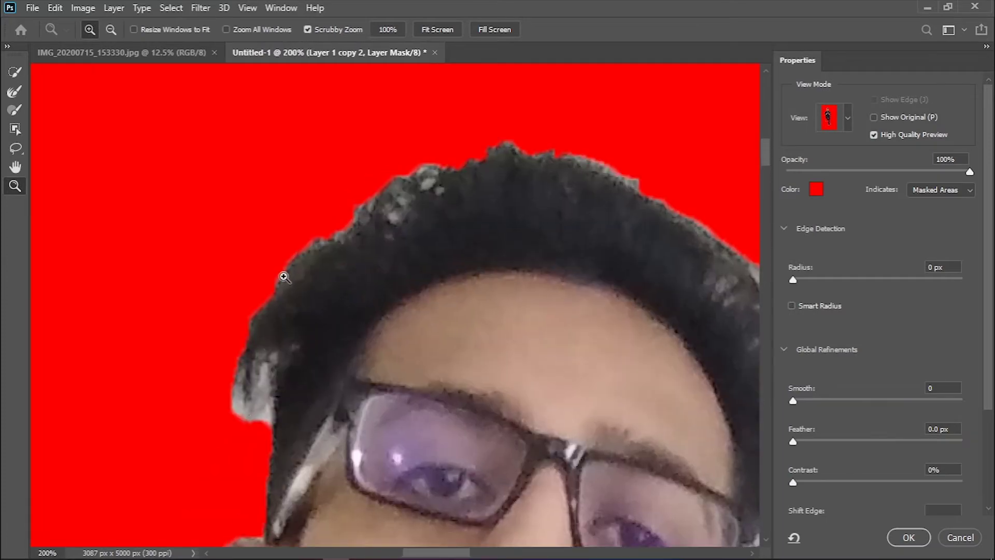
pyautogui.press('r')
pyautogui.rightClick(446, 193)
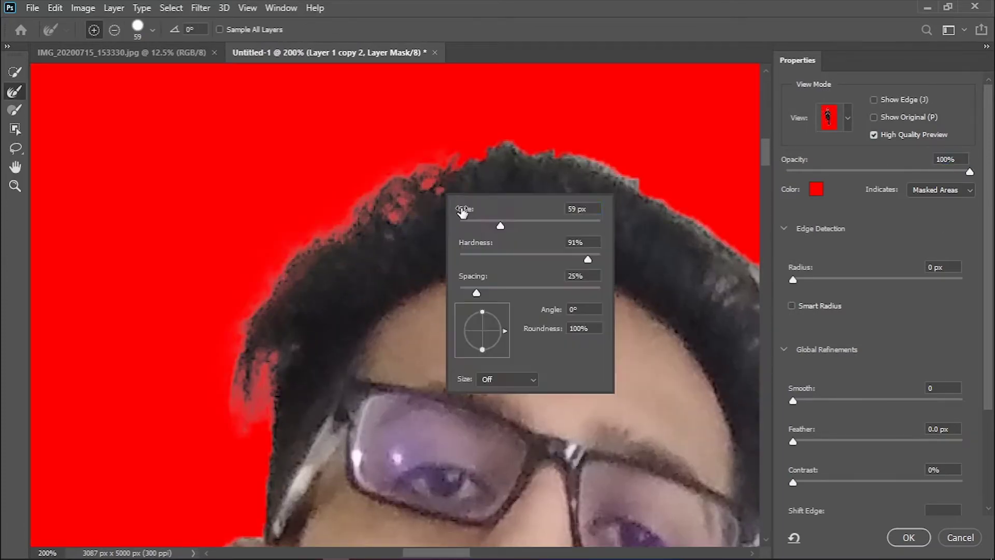
pyautogui.press('Return')
pyautogui.moveTo(425, 553); pyautogui.dragTo(444, 553)
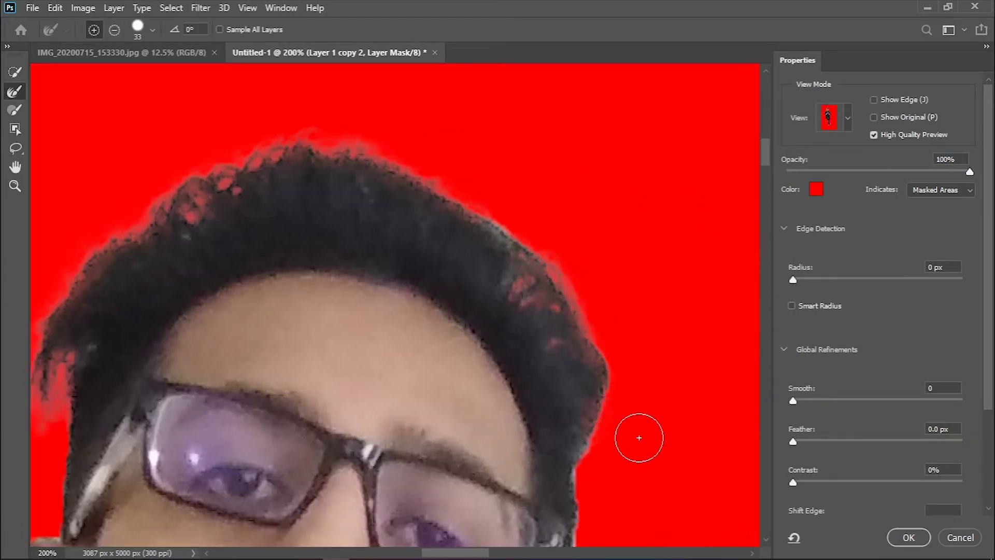
pyautogui.scroll(-5, 639, 437)
# Step: Switch to the mask Brush tool and zoom in on the jacket gap
pyautogui.press('b')
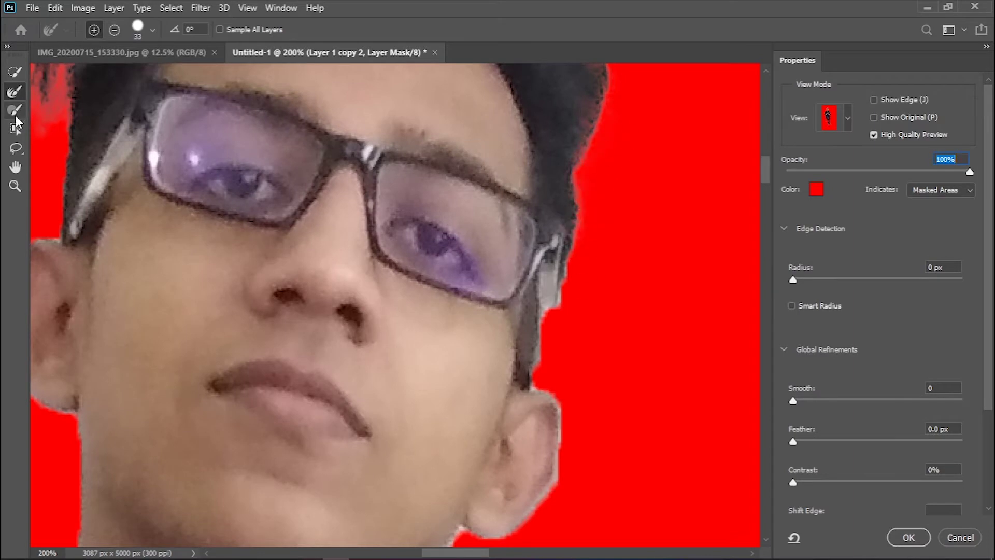
pyautogui.click(15, 111)
pyautogui.scroll(-3, 394, 306)
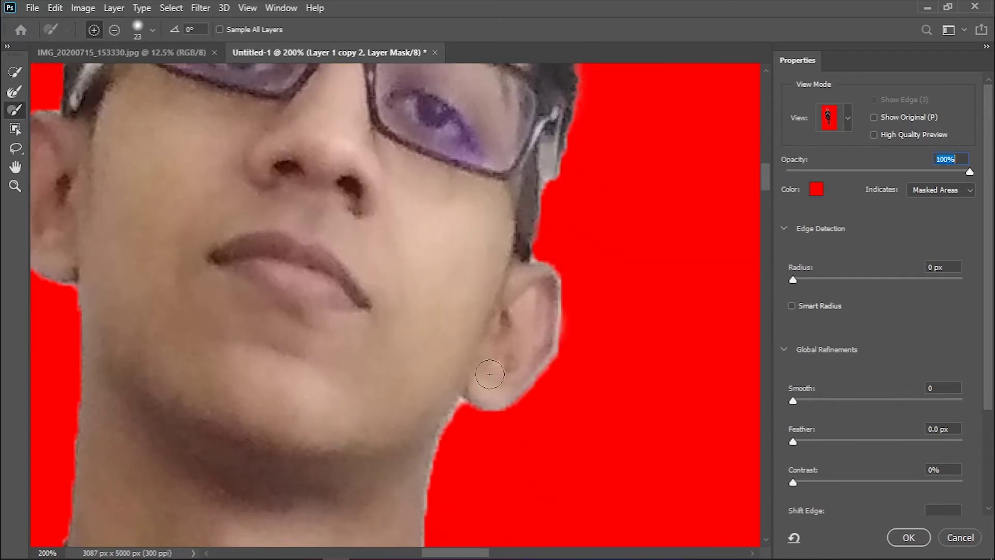
pyautogui.press('z')
pyautogui.hotkey('ctrl', '-')
pyautogui.hotkey('ctrl', '-')
pyautogui.hotkey('ctrl', '-')
pyautogui.scroll(-5, 394, 306)
pyautogui.hotkey('ctrl', '+')
pyautogui.hotkey('ctrl', '+')
pyautogui.hotkey('ctrl', '+')
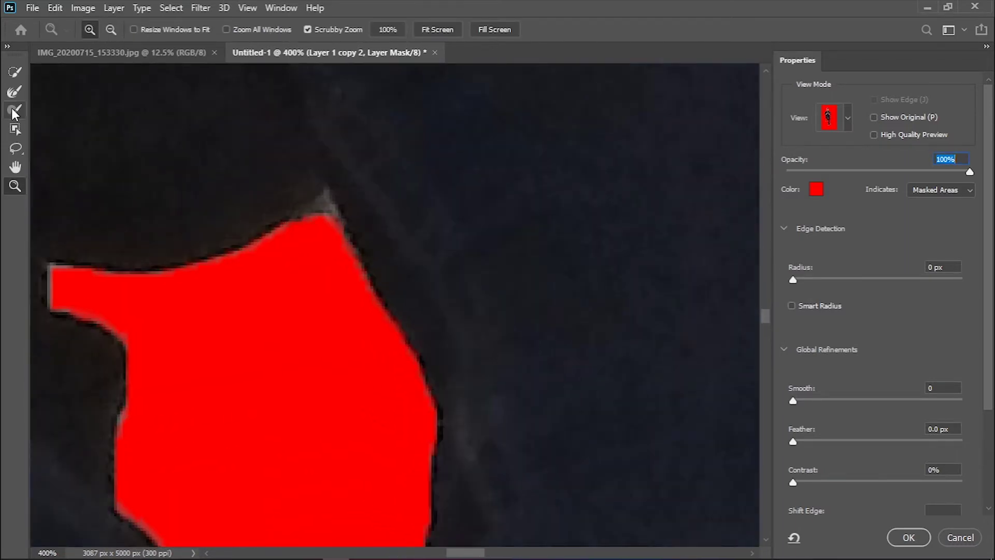
# Step: Hide the jacket gap near its peak with a 4 px brush
pyautogui.press('b')
pyautogui.rightClick(315, 222)
pyautogui.write('4')
pyautogui.press('Return')
pyautogui.moveTo(315, 221); pyautogui.dragTo(309, 239)
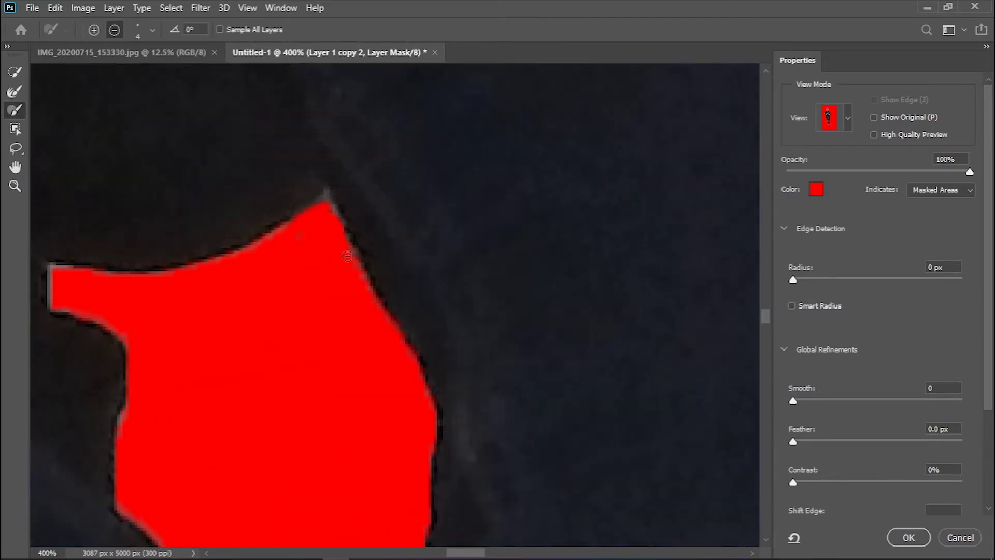
# Step: Zoom in on the gap's peak and set a tiny 2 px brush
pyautogui.press('z')
pyautogui.scroll(5, 329, 184)
pyautogui.press('b')
pyautogui.rightClick(240, 394)
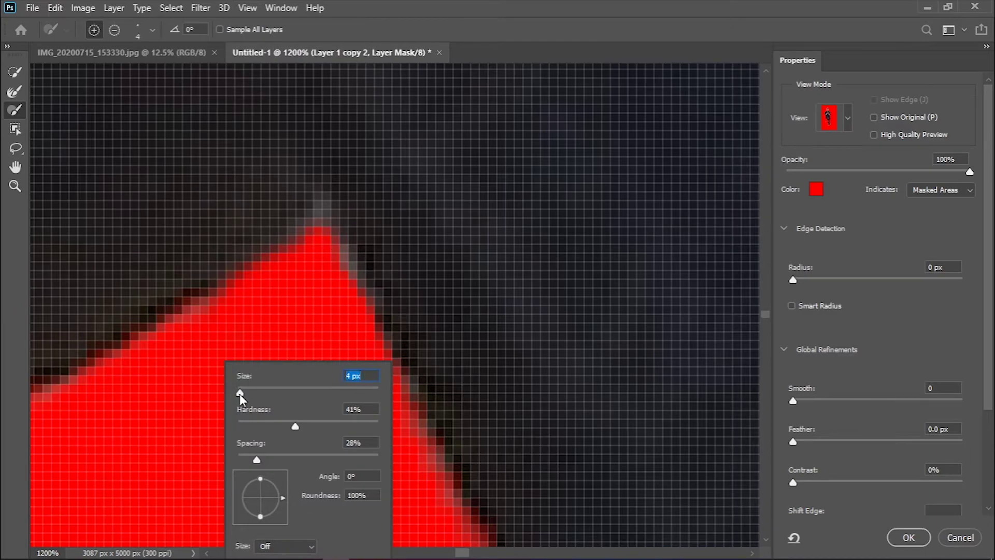
pyautogui.write('2')
pyautogui.press('Return')
pyautogui.keyDown('alt'); pyautogui.click(320, 223); pyautogui.keyUp('alt')
# Step: Zoom in on the chair base and paint its mask edge
pyautogui.scroll(-1, 373, 317)
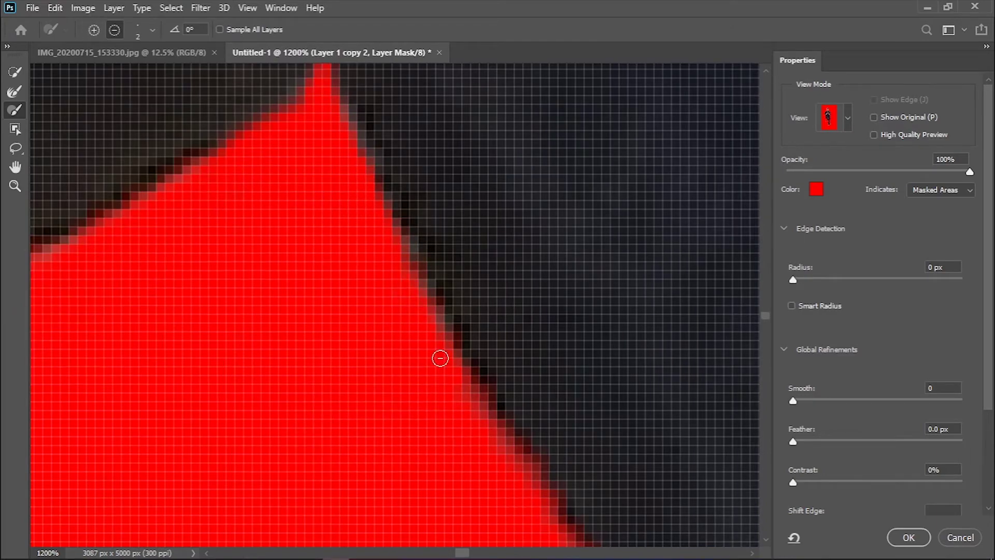
pyautogui.press('z')
pyautogui.scroll(-5, 281, 244)
pyautogui.click(177, 364)
pyautogui.scroll(7, 177, 363)
pyautogui.press('b')
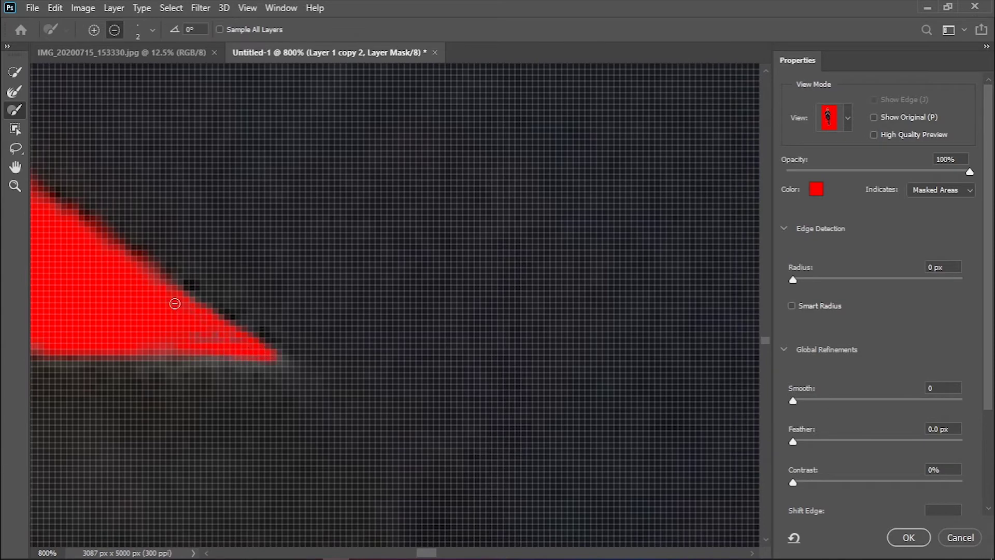
# Step: Paint the mask around the chair wheel edge
pyautogui.press('z')
pyautogui.scroll(-5, 259, 348)
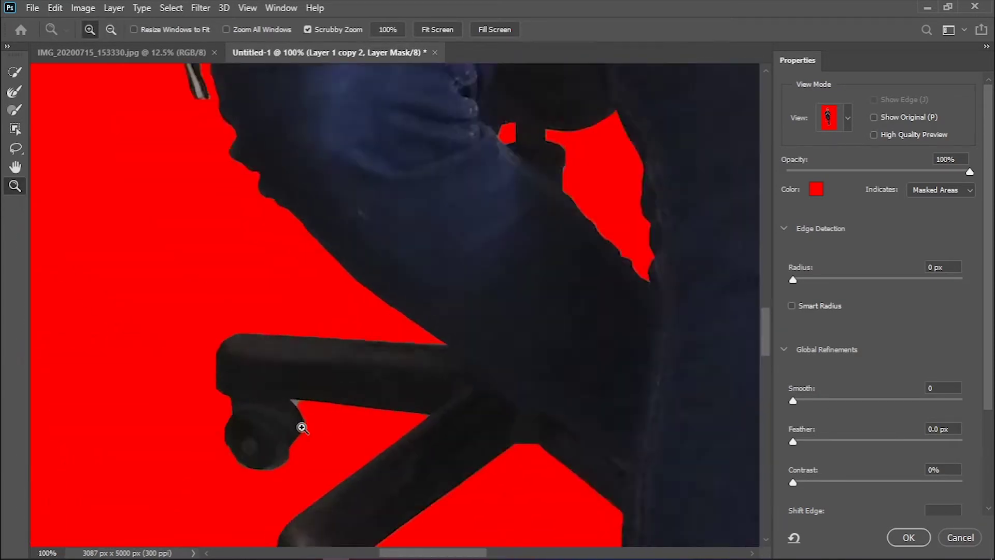
pyautogui.click(266, 411)
pyautogui.moveTo(970, 171); pyautogui.dragTo(797, 174)
pyautogui.press('v')
pyautogui.hotkey('ctrl', '+')
pyautogui.press('b')
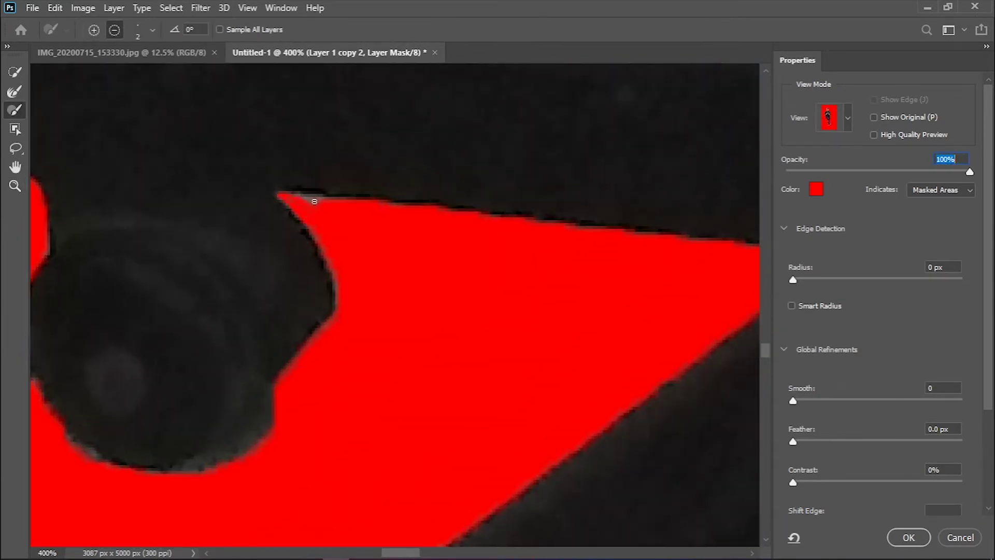
pyautogui.press('v')
pyautogui.scroll(-3, 288, 281)
pyautogui.moveTo(376, 263); pyautogui.dragTo(182, 267)
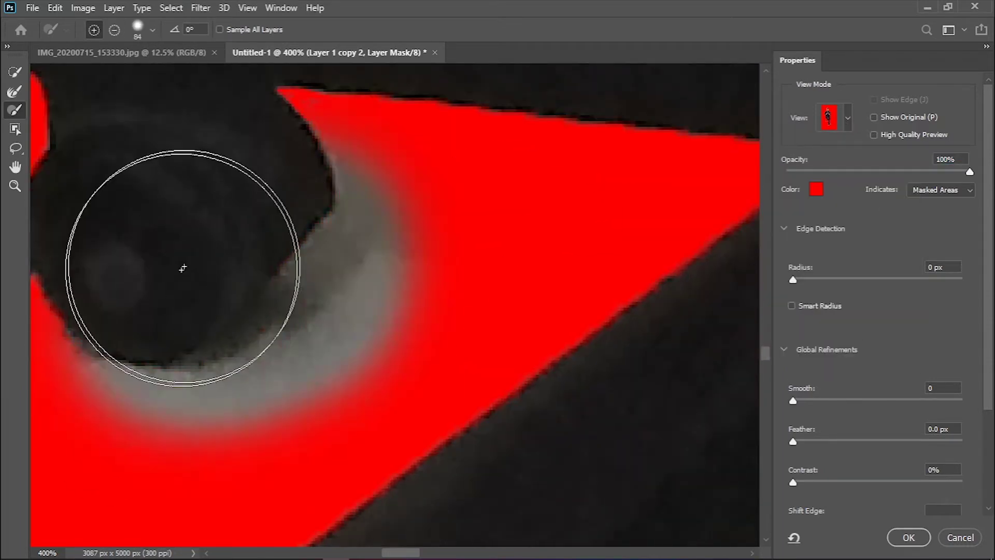
# Step: Undo the stray stroke and set Smooth 2 and Feather 1 px
pyautogui.press('z')
pyautogui.hotkey('ctrl', '0')
pyautogui.moveTo(793, 400); pyautogui.dragTo(796, 400)
pyautogui.moveTo(793, 441); pyautogui.dragTo(802, 441)
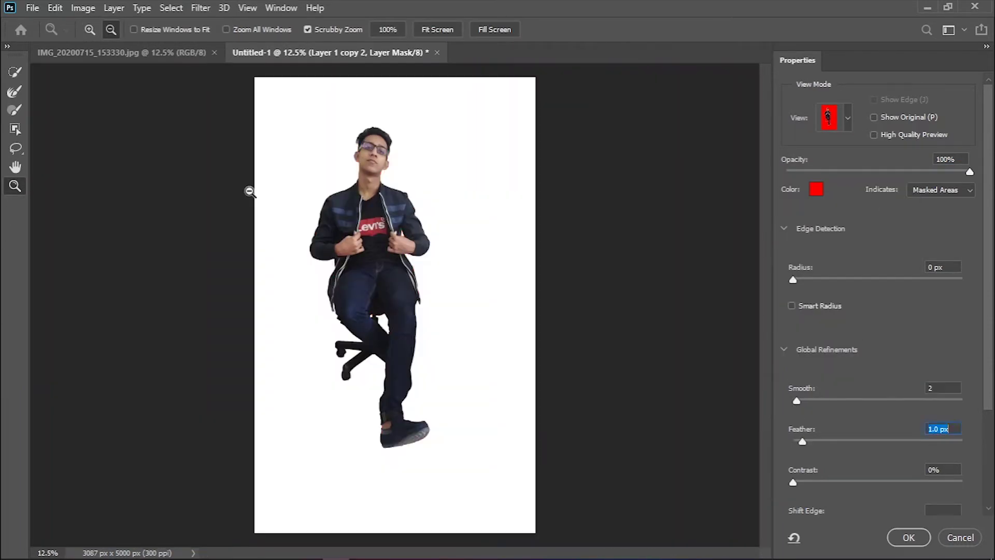
pyautogui.hotkey('ctrl', '+')
pyautogui.hotkey('ctrl', '+')
pyautogui.hotkey('ctrl', '+')
# Step: Hide remaining stray areas with a tiny brush and zoom out to the whole figure
pyautogui.press('b')
pyautogui.rightClick(435, 316)
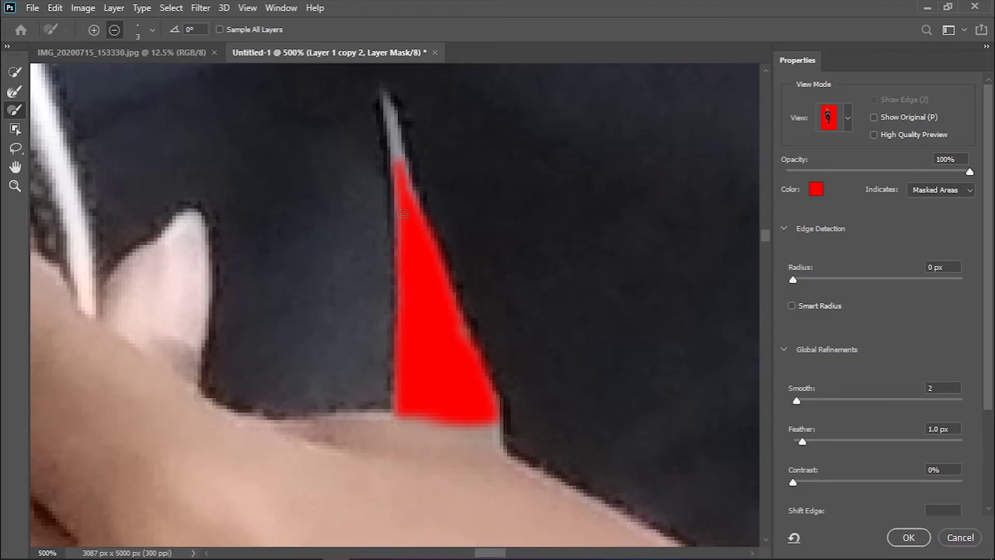
pyautogui.press('[')
pyautogui.press('[')
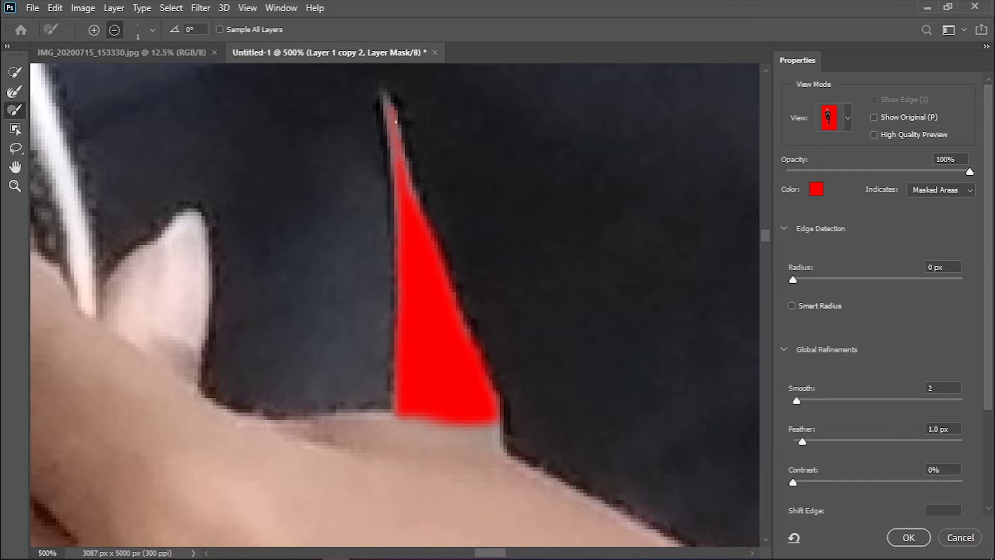
pyautogui.hotkey('ctrl', '-')
pyautogui.press('z')
pyautogui.hotkey('ctrl', '-')
pyautogui.hotkey('ctrl', '-')
pyautogui.hotkey('ctrl', '-')
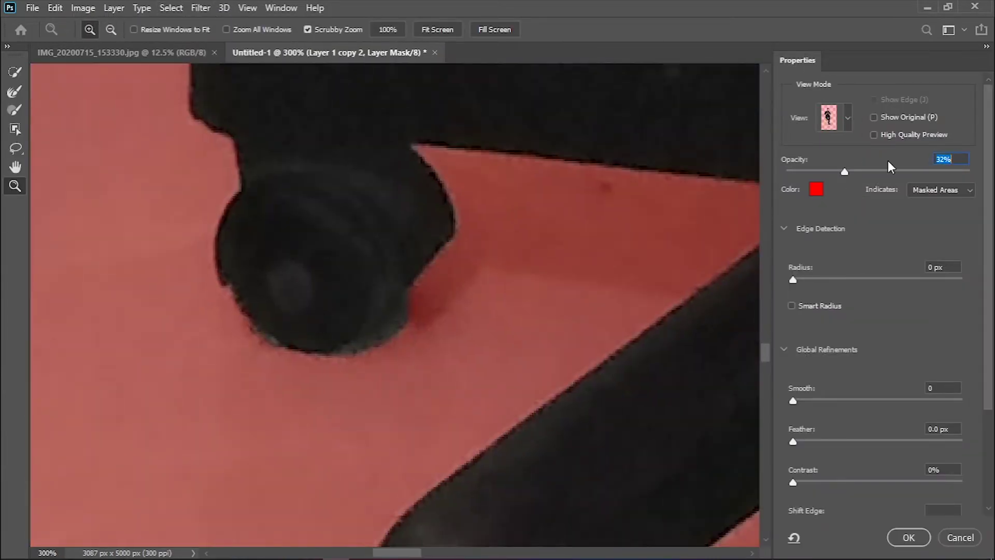
# Step: Set the overlay opacity to 20 and accept the refined mask
pyautogui.write('20')
pyautogui.click(15, 109)
pyautogui.write('100')
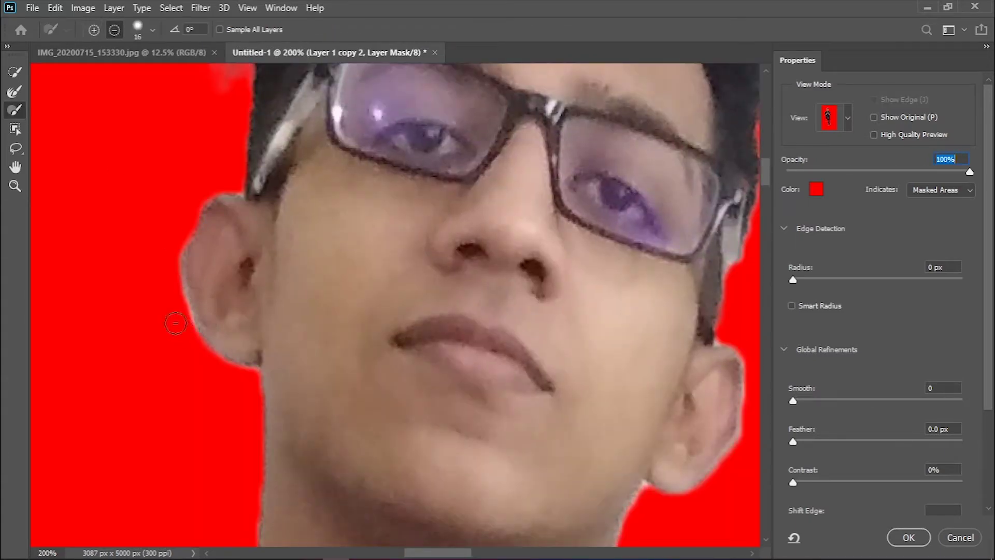
pyautogui.press('z')
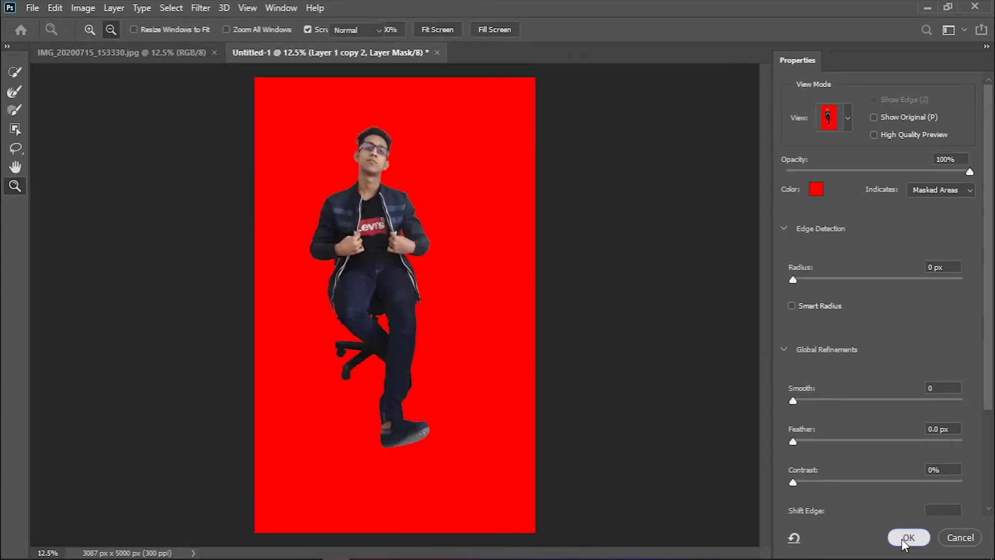
pyautogui.click(908, 538)
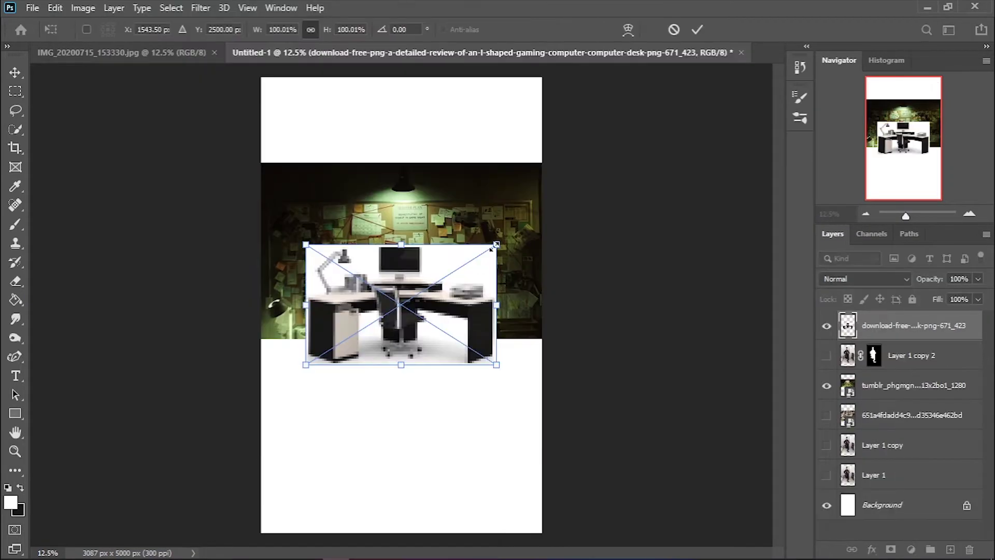
# Step: Commit the placed desk image and box-select the desk with Object Selection
pyautogui.click(376, 259)
pyautogui.click(16, 128)
pyautogui.click(178, 129)
pyautogui.moveTo(256, 235); pyautogui.dragTo(551, 419)
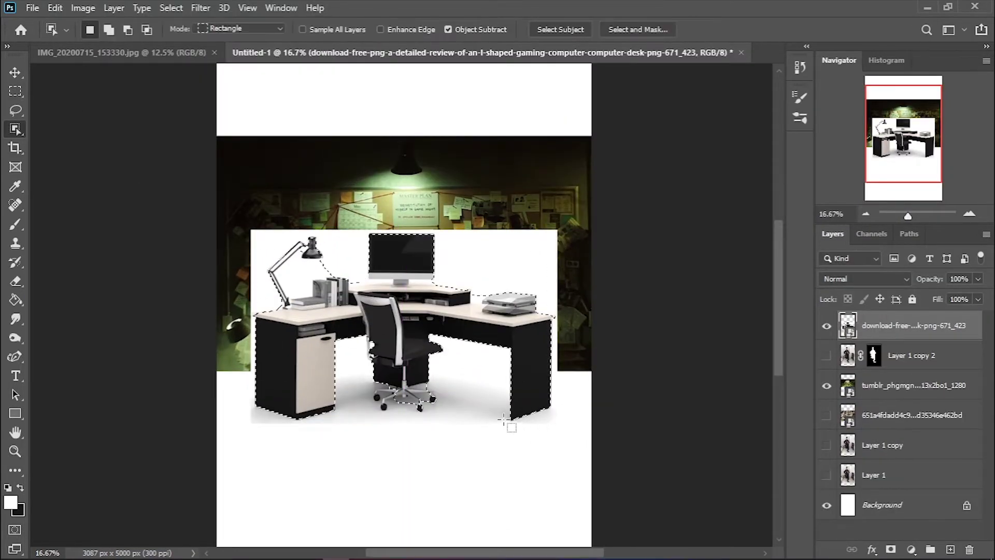
# Step: Refine the Quick Selection around the book stack and desk edge
pyautogui.hotkey('shift', 'w')
pyautogui.hotkey('ctrl', '+')
pyautogui.hotkey('ctrl', '+')
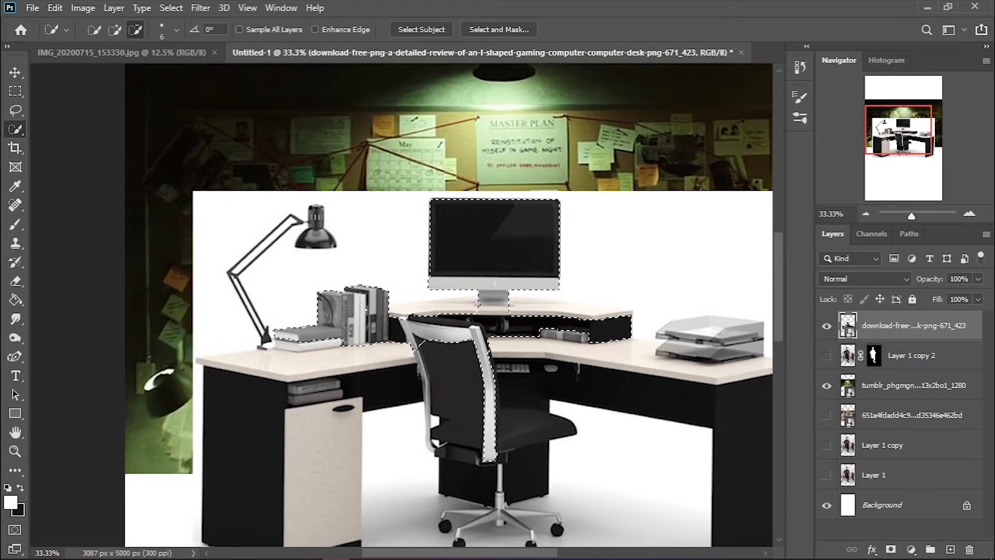
pyautogui.moveTo(332, 319); pyautogui.dragTo(367, 306)
pyautogui.rightClick(367, 307)
pyautogui.press('Escape')
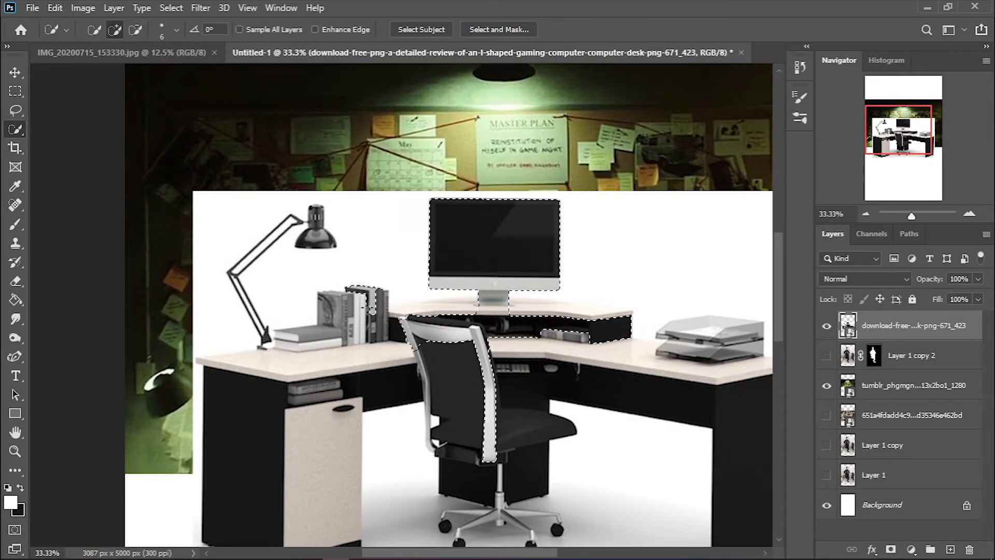
pyautogui.click(373, 309)
pyautogui.click(176, 29)
pyautogui.click(361, 322)
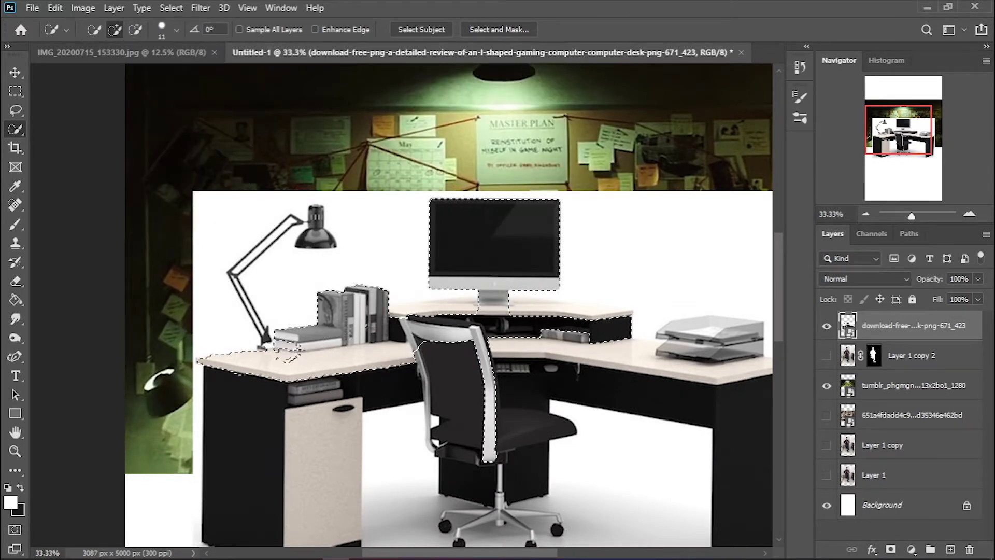
# Step: Trim around the monitor and add the desk under the keyboard and tray
pyautogui.hotkey('ctrl', '+')
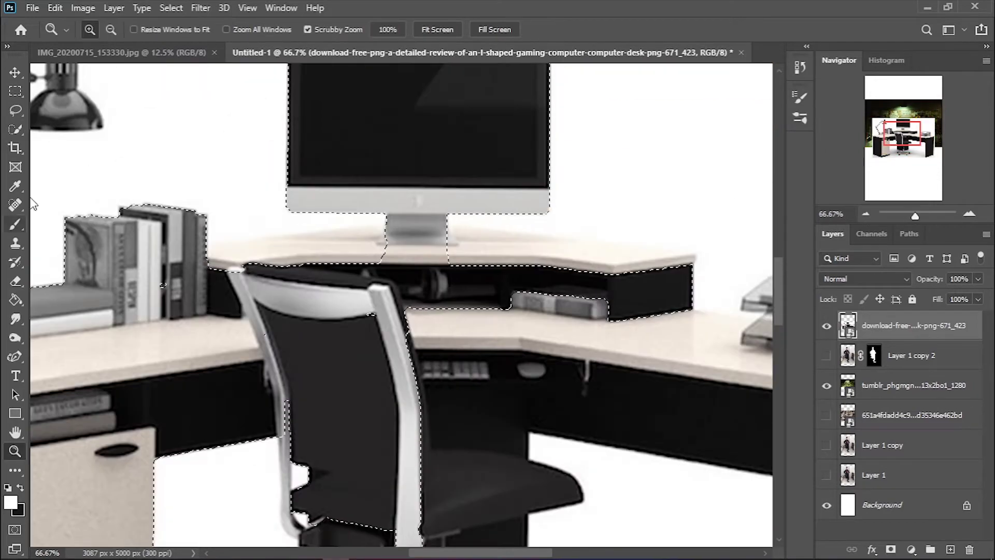
pyautogui.scroll(1, 617, 276)
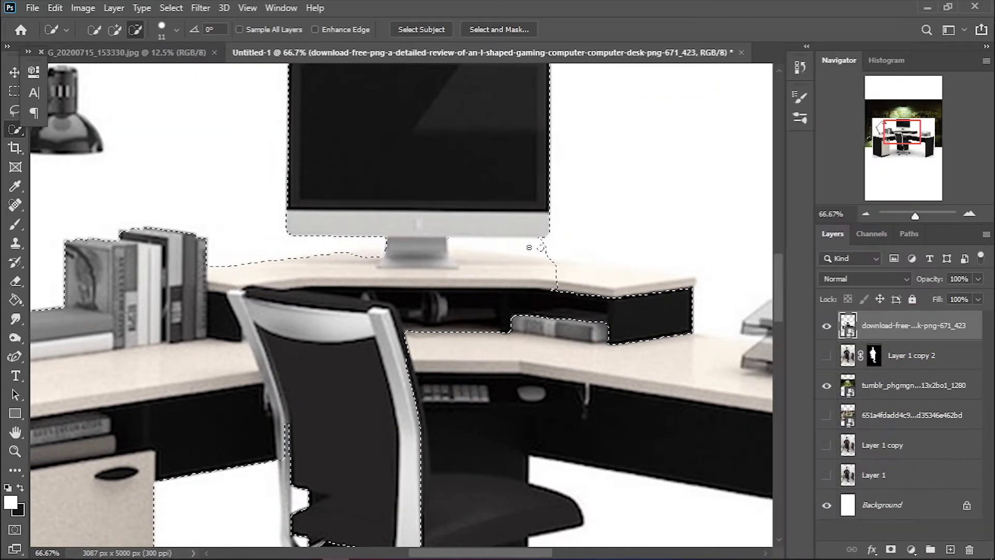
pyautogui.keyDown('alt'); pyautogui.click(553, 251); pyautogui.keyUp('alt')
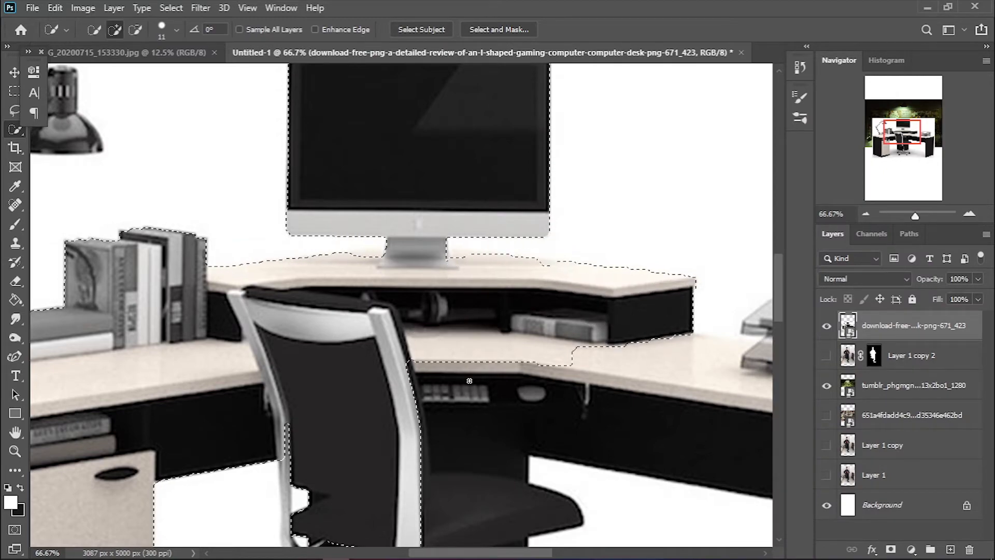
pyautogui.scroll(-3, 285, 403)
pyautogui.press('z')
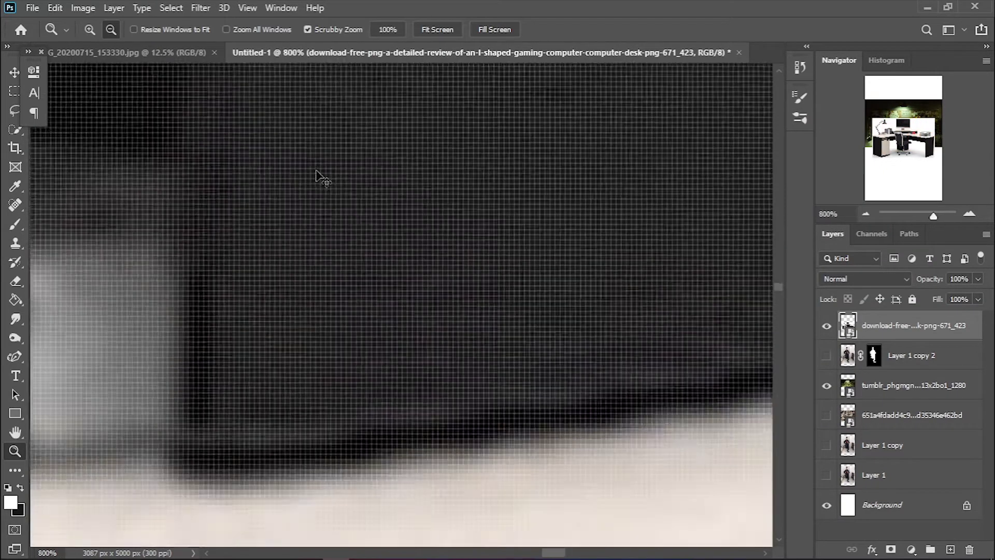
pyautogui.moveTo(322, 178); pyautogui.dragTo(17, 150)
pyautogui.click(15, 129)
pyautogui.moveTo(363, 342); pyautogui.dragTo(703, 351)
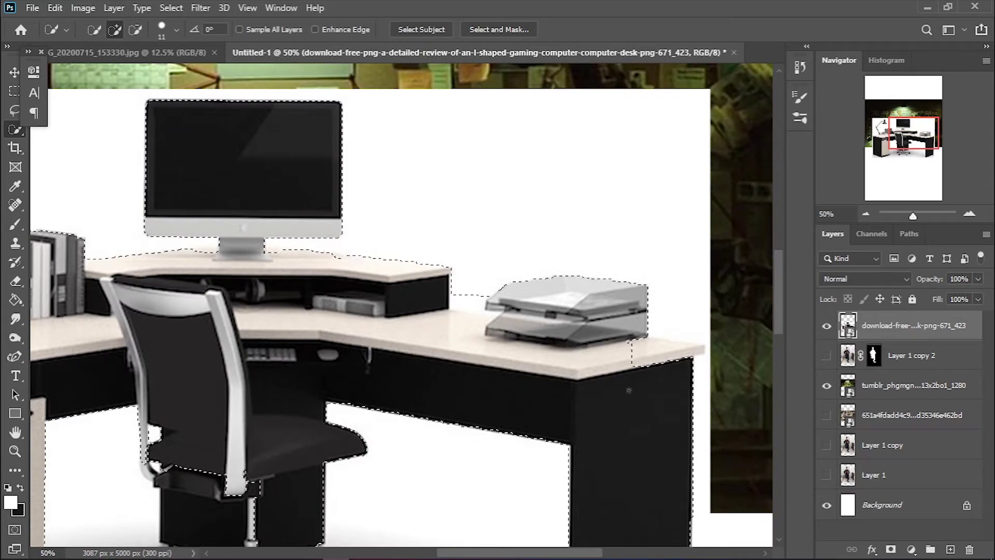
# Step: Zoom in on the chair base and add it to the selection
pyautogui.scroll(-5, 702, 350)
pyautogui.press('z')
pyautogui.click(119, 404)
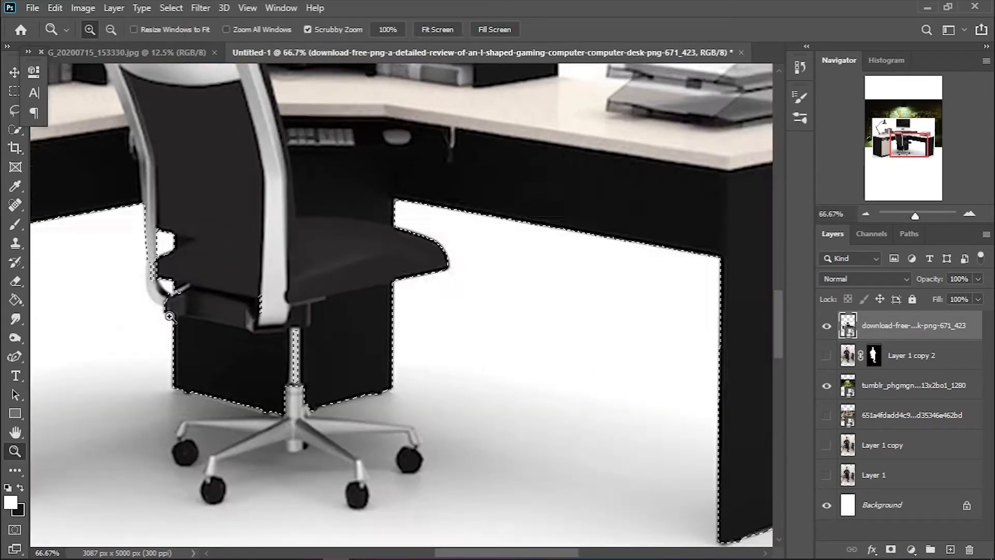
pyautogui.press('w')
pyautogui.scroll(2, 561, 337)
pyautogui.scroll(-4, 562, 338)
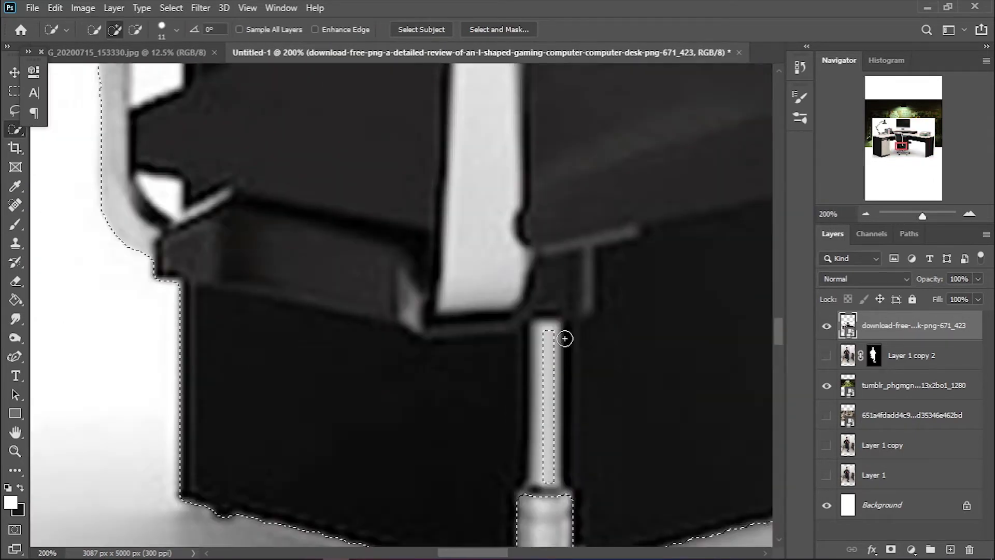
pyautogui.scroll(-4, 513, 360)
pyautogui.moveTo(198, 400); pyautogui.dragTo(315, 395)
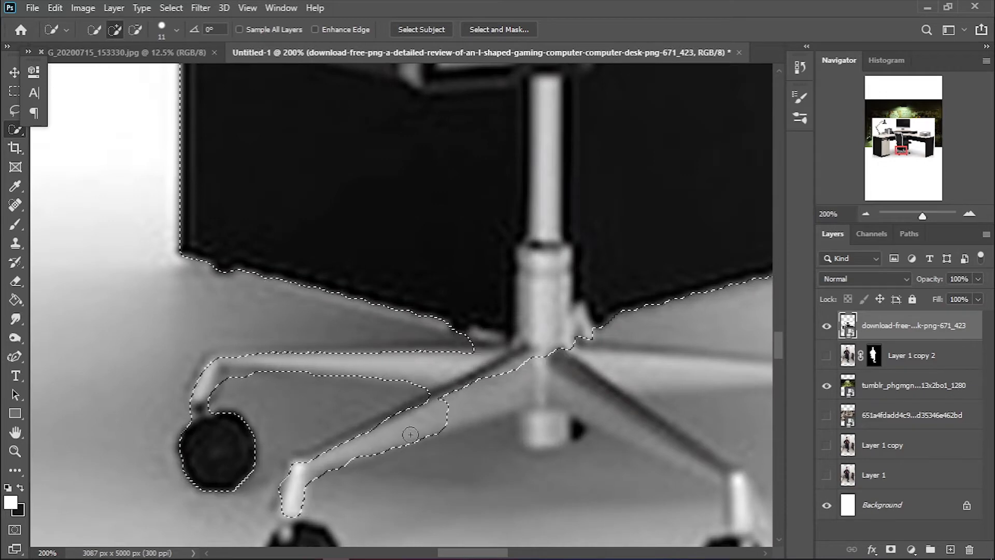
pyautogui.scroll(-2, 315, 395)
pyautogui.moveTo(402, 318)
pyautogui.mouseDown()
pyautogui.moveTo(358, 383)
pyautogui.moveTo(300, 425)
pyautogui.moveTo(316, 477)
pyautogui.mouseUp()
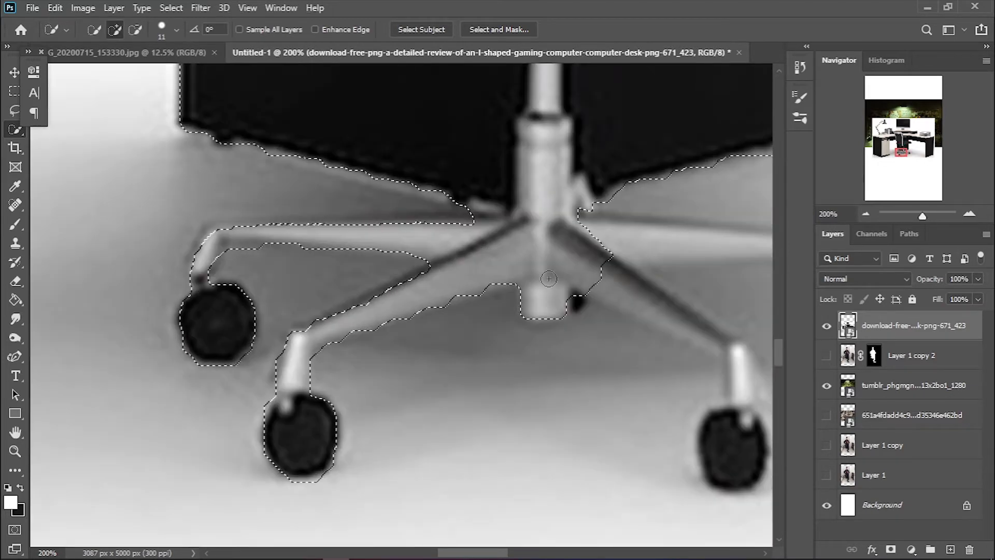
# Step: Add the chair's front wheel and legs, removing the floor between them
pyautogui.hscroll(5, 366, 322)
pyautogui.moveTo(366, 322); pyautogui.dragTo(465, 356)
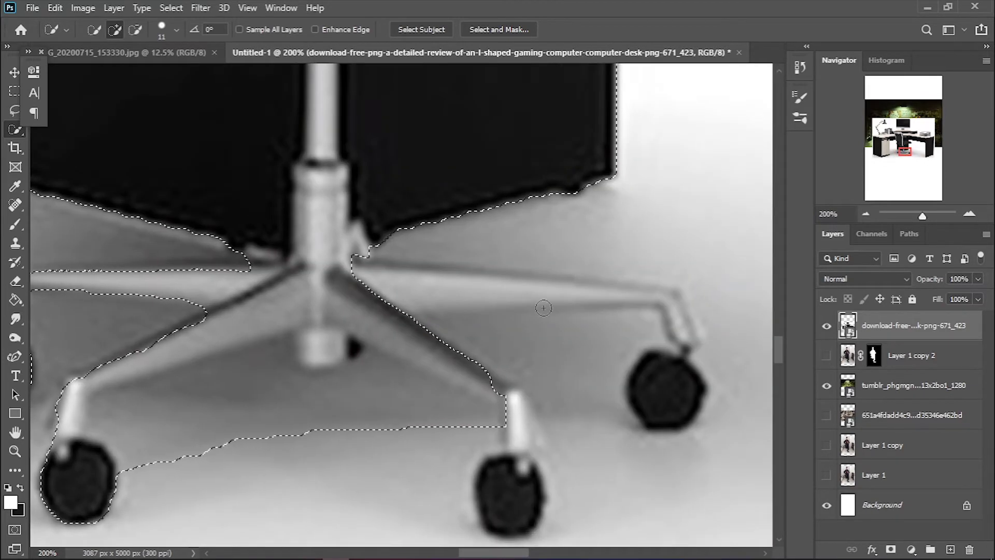
pyautogui.moveTo(155, 451)
pyautogui.mouseDown()
pyautogui.moveTo(341, 409)
pyautogui.moveTo(350, 348)
pyautogui.mouseUp()
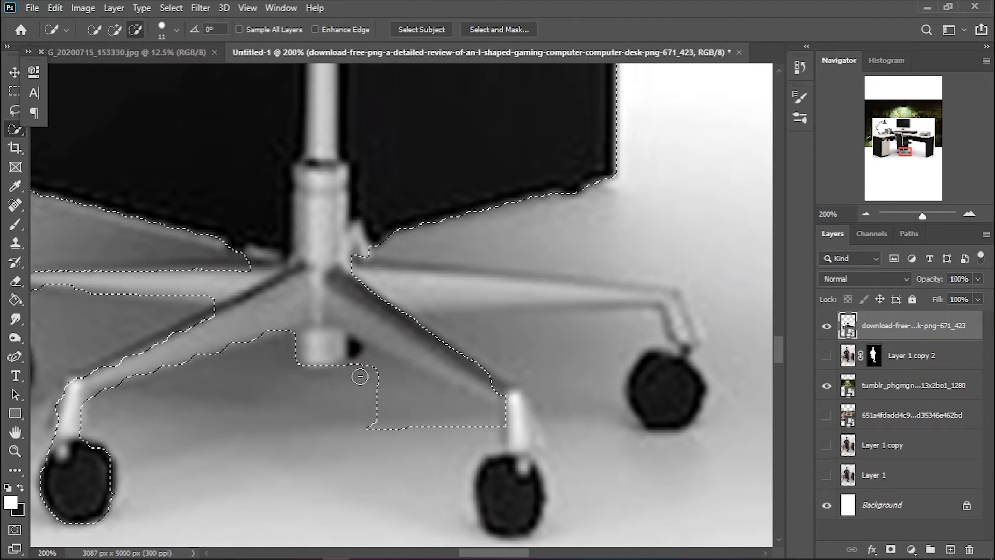
pyautogui.scroll(-1, 512, 385)
pyautogui.moveTo(513, 385)
pyautogui.mouseDown()
pyautogui.moveTo(532, 262)
pyautogui.moveTo(673, 380)
pyautogui.moveTo(651, 297)
pyautogui.moveTo(397, 236)
pyautogui.moveTo(610, 218)
pyautogui.mouseUp()
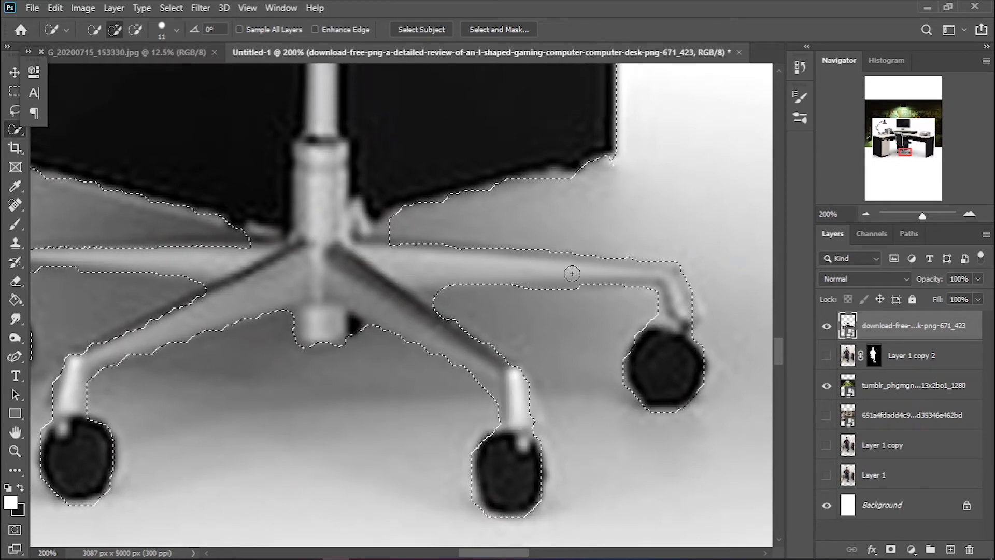
# Step: Check the selection edges at the books and the desk by the monitor
pyautogui.scroll(1, 611, 211)
pyautogui.press('z')
pyautogui.hotkey('ctrl', '0')
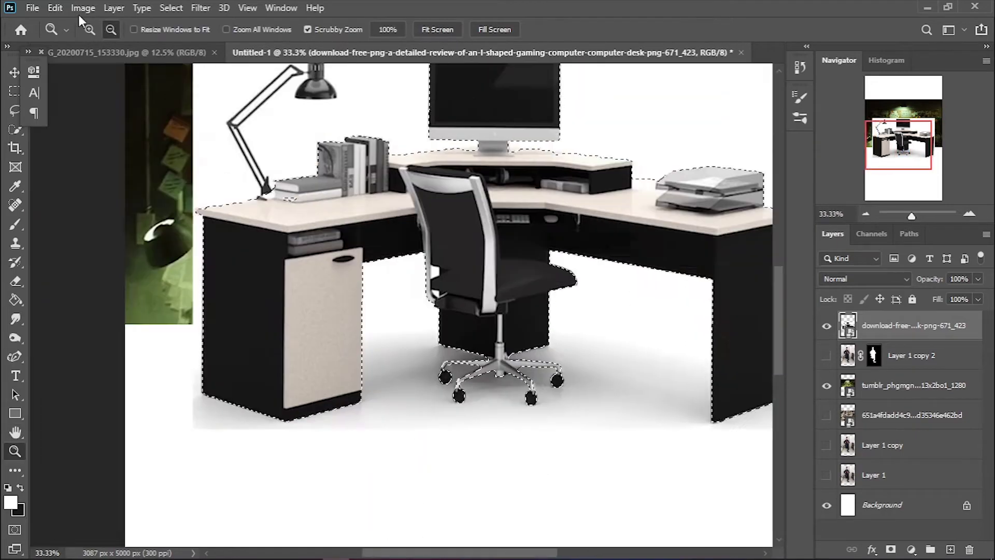
pyautogui.click(355, 155)
pyautogui.press('w')
pyautogui.scroll(1, 323, 248)
pyautogui.press('z')
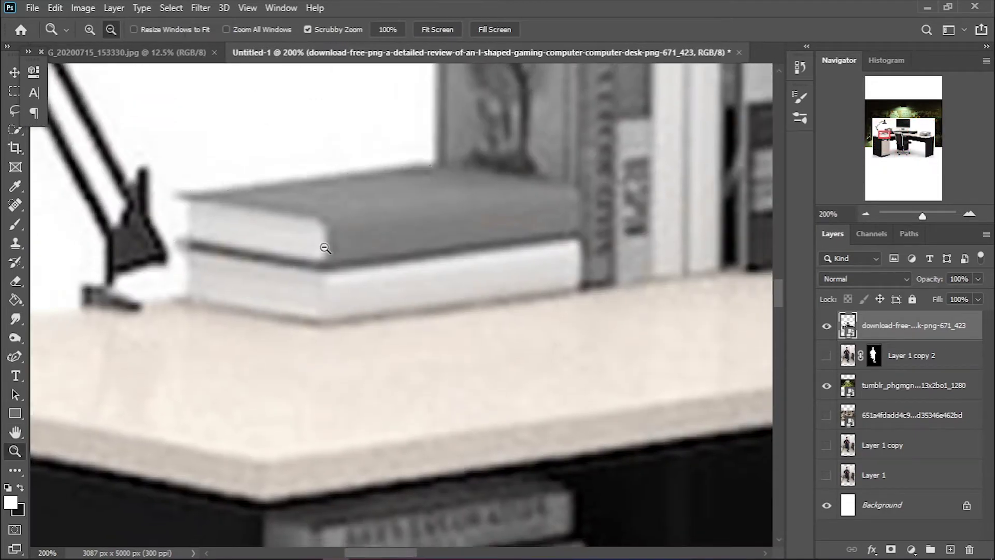
pyautogui.hotkey('ctrl', '0')
pyautogui.click(554, 214)
pyautogui.press('w')
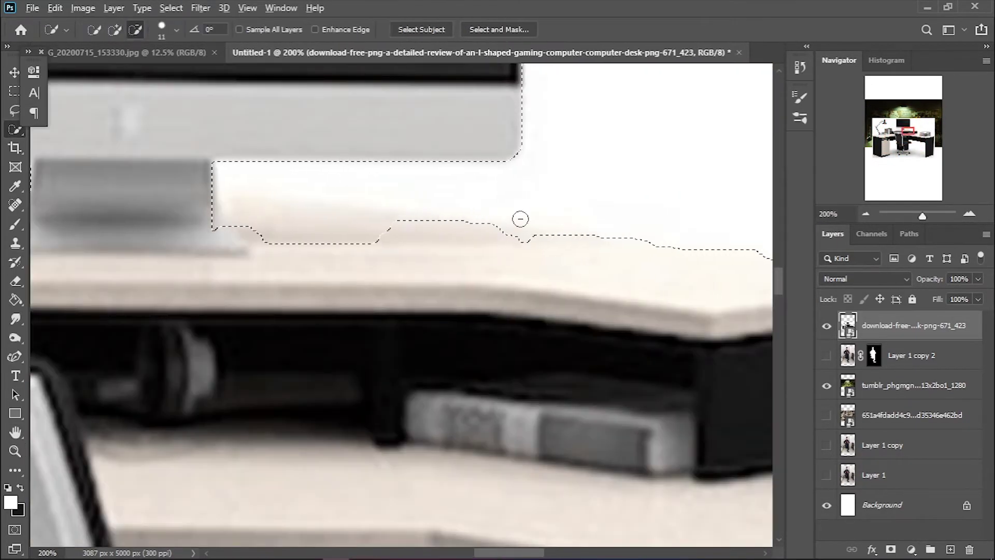
# Step: Mask out the desk's white background and open Select and Mask for refinement
pyautogui.press('z')
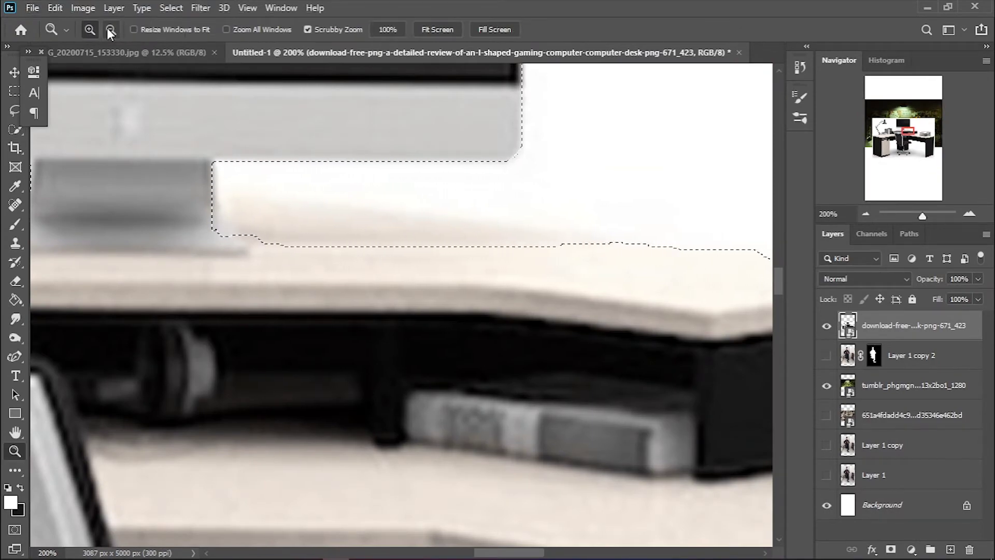
pyautogui.hotkey('ctrl', '-')
pyautogui.hotkey('ctrl', '-')
pyautogui.click(890, 549)
pyautogui.hotkey('ctrl', '-')
pyautogui.hotkey('ctrl', 'alt', 'r')
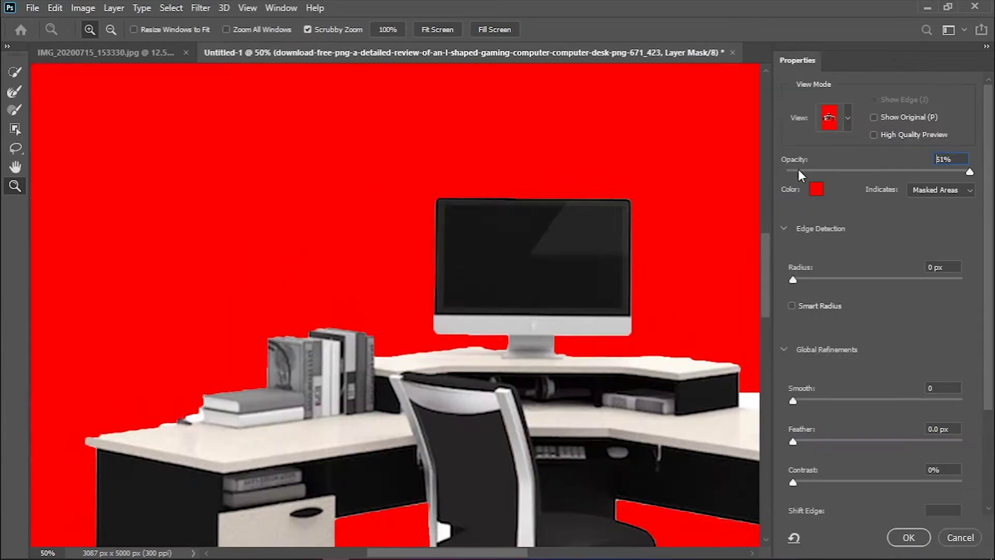
# Step: Enlarge the Refine Edge Brush, then set a smaller mask Brush around the monitor
pyautogui.rightClick(152, 341)
pyautogui.moveTo(267, 350); pyautogui.dragTo(290, 350)
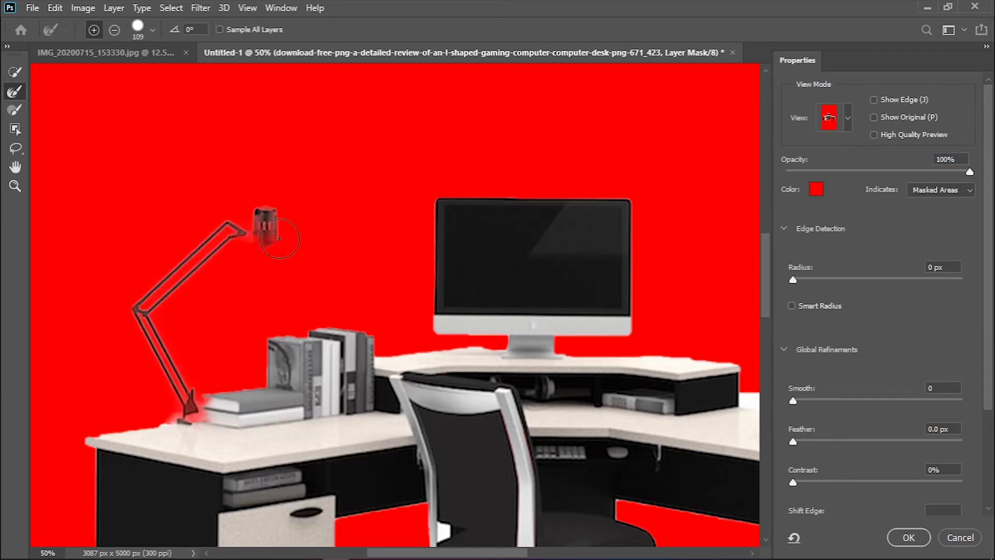
pyautogui.press('z')
pyautogui.click(576, 322)
pyautogui.press('b')
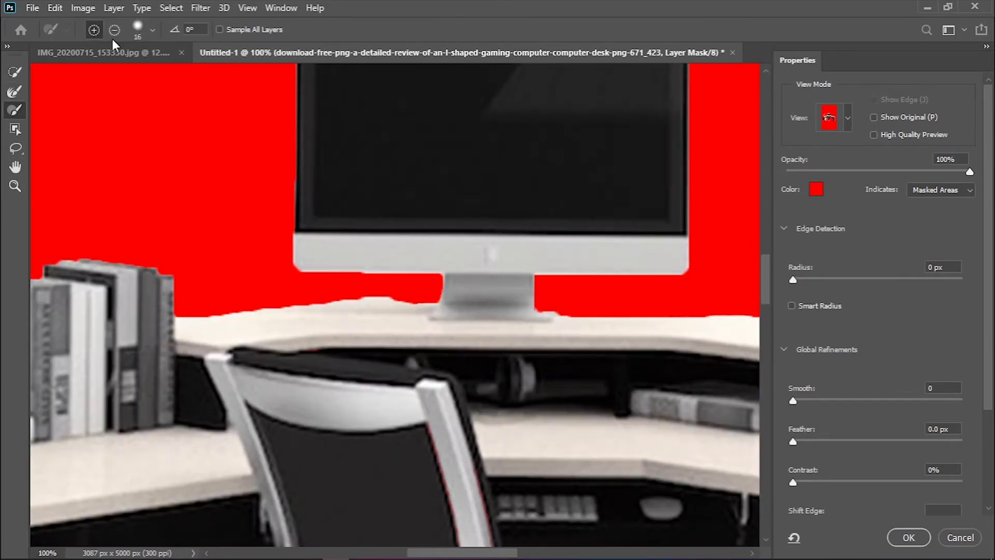
pyautogui.rightClick(324, 300)
pyautogui.moveTo(467, 328); pyautogui.dragTo(462, 329)
pyautogui.press('Return')
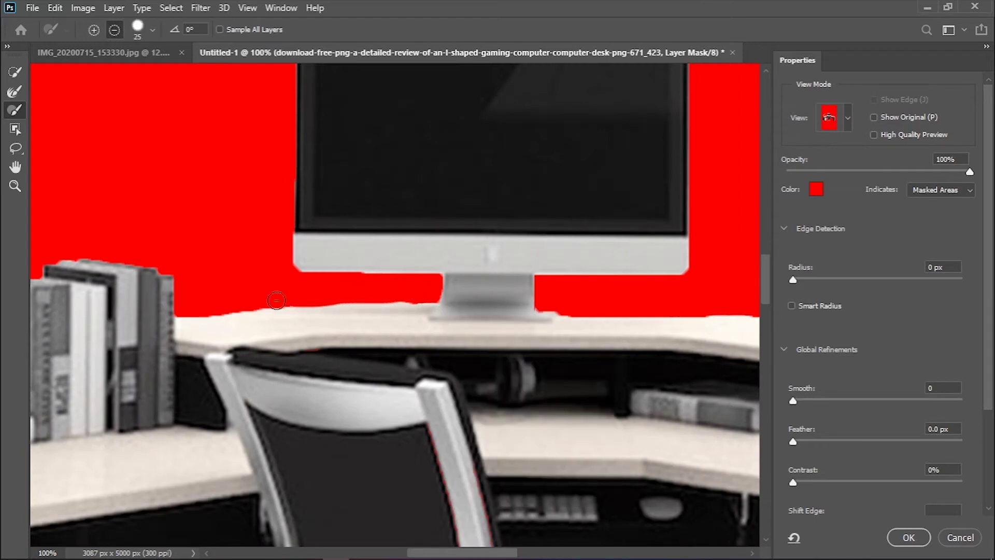
# Step: Zoom in on the chair and paint a mask correction beside it
pyautogui.hscroll(5, 399, 292)
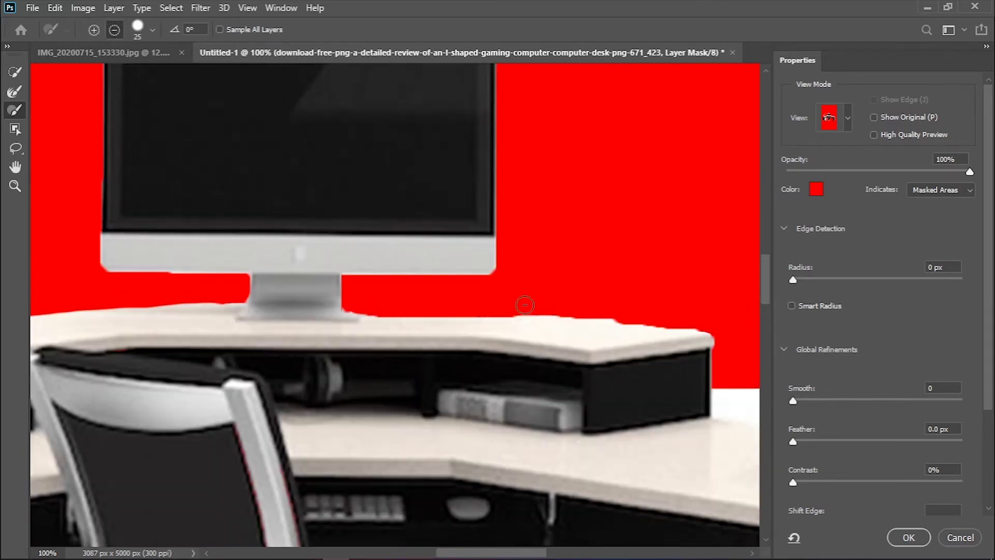
pyautogui.press('z')
pyautogui.hotkey('ctrl', '0')
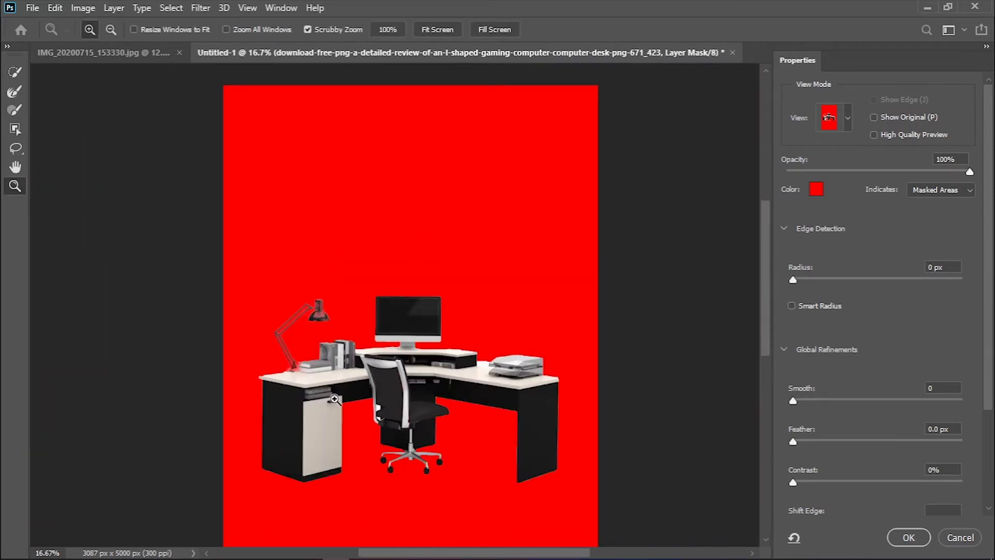
pyautogui.moveTo(363, 311); pyautogui.dragTo(382, 329)
pyautogui.press('r')
pyautogui.rightClick(381, 335)
pyautogui.press('b')
pyautogui.click(381, 335)
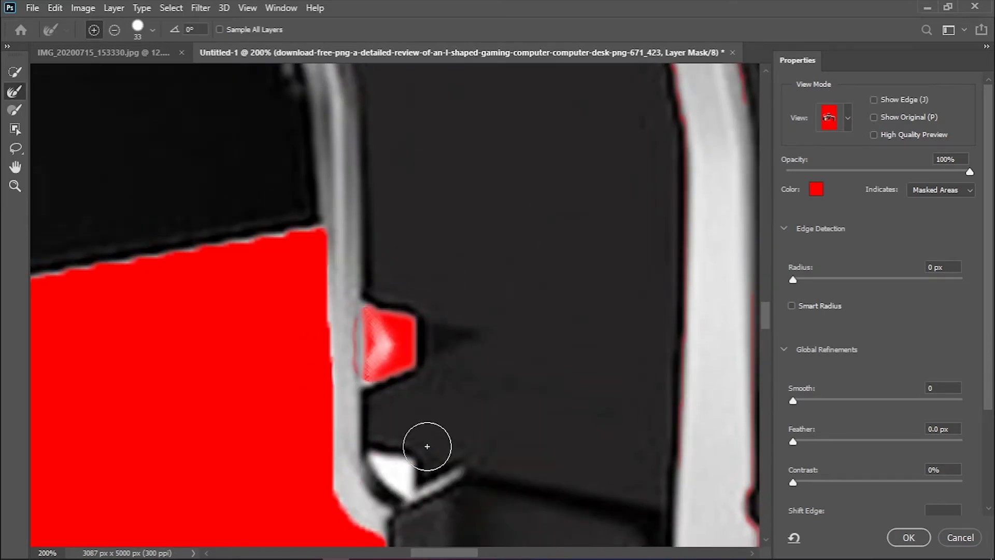
pyautogui.click(382, 340)
# Step: Repaint the red patch at the chair joint with a much smaller brush
pyautogui.hotkey('ctrl', '+')
pyautogui.rightClick(446, 353)
pyautogui.moveTo(490, 394); pyautogui.dragTo(478, 394)
pyautogui.moveTo(384, 311); pyautogui.dragTo(419, 322)
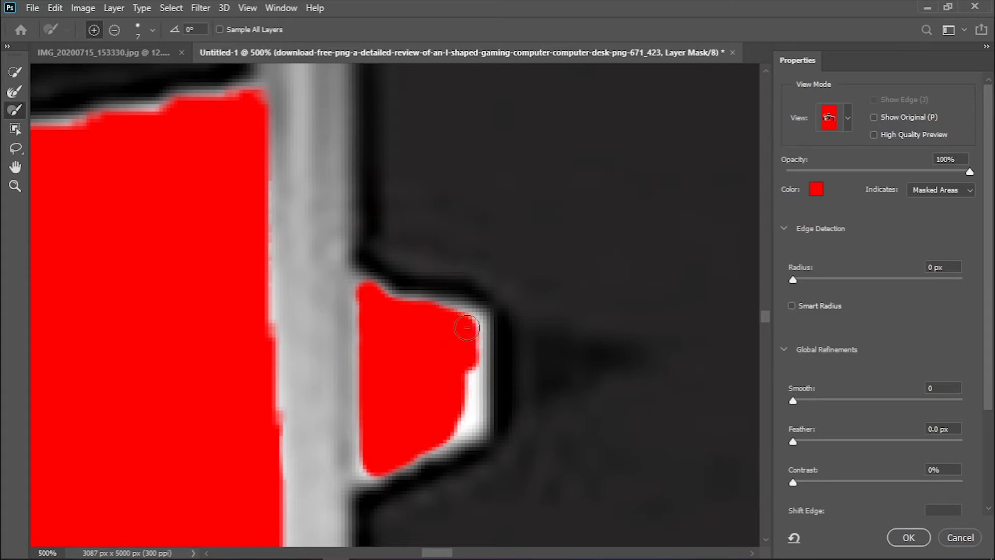
pyautogui.scroll(-5, 453, 353)
pyautogui.rightClick(464, 358)
pyautogui.moveTo(499, 374); pyautogui.dragTo(492, 374)
pyautogui.keyDown('alt'); pyautogui.click(425, 353); pyautogui.keyUp('alt')
pyautogui.keyDown('alt'); pyautogui.click(394, 324); pyautogui.keyUp('alt')
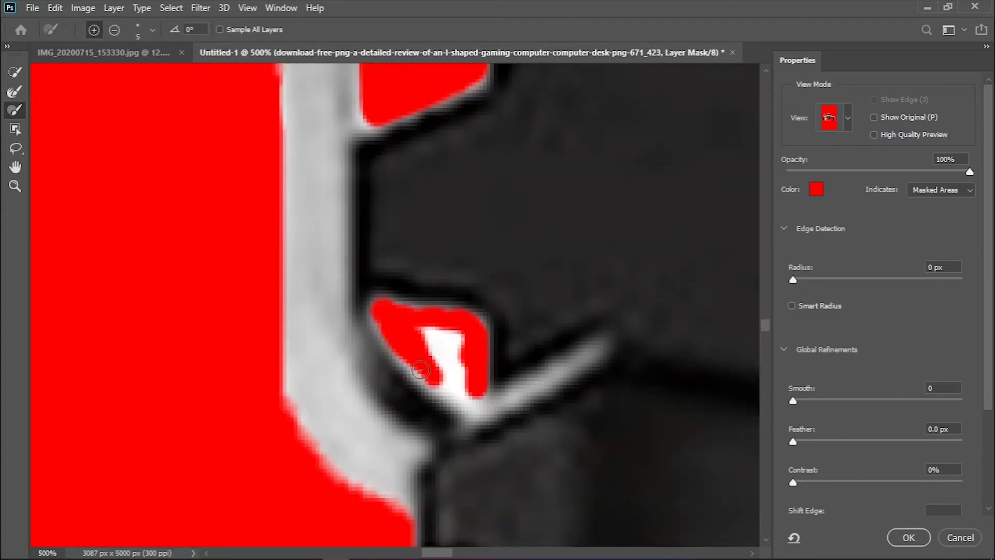
# Step: Set the edge to Smooth 6, Contrast 58% and Shift Edge -59%
pyautogui.click(15, 185)
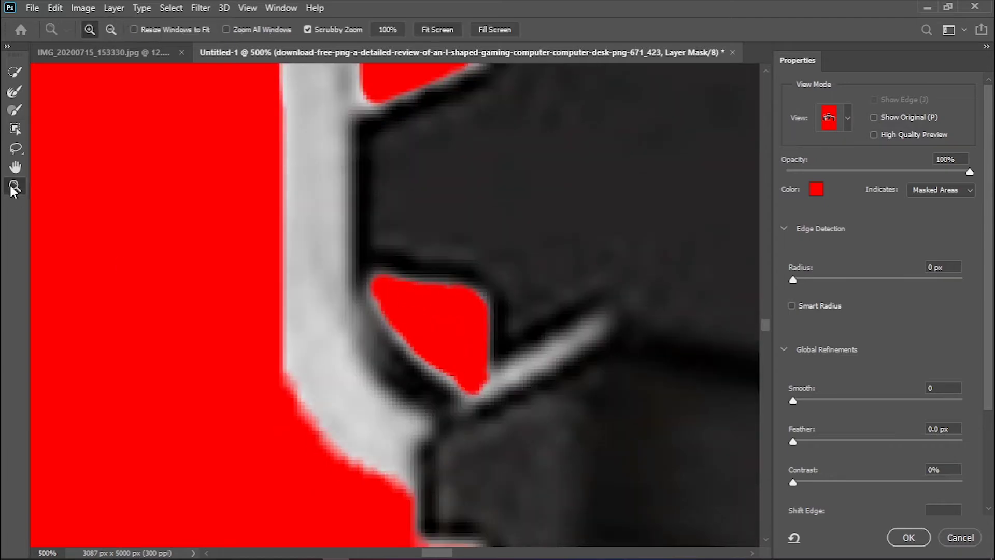
pyautogui.hotkey('ctrl', '-')
pyautogui.hotkey('ctrl', '-')
pyautogui.hotkey('ctrl', '-')
pyautogui.moveTo(793, 400); pyautogui.dragTo(804, 401)
pyautogui.moveTo(793, 482)
pyautogui.mouseDown()
pyautogui.moveTo(891, 482)
pyautogui.moveTo(827, 499)
pyautogui.mouseUp()
pyautogui.scroll(-1, 878, 487)
# Step: Zoom into the lamp shade and paint it back into the mask
pyautogui.hotkey('ctrl', '+')
pyautogui.press('b')
pyautogui.rightClick(554, 223)
pyautogui.press('Escape')
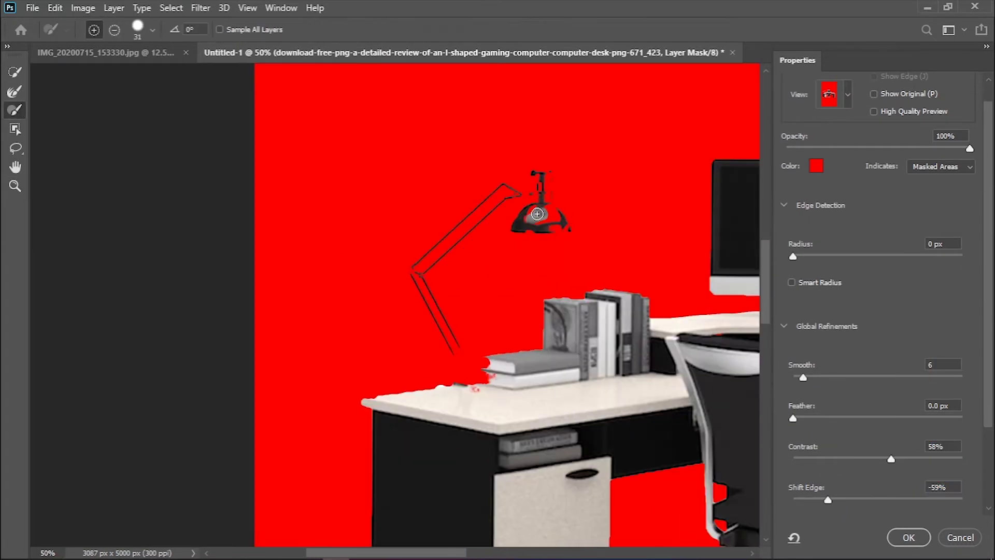
pyautogui.keyDown('ctrl'); pyautogui.keyDown('space'); pyautogui.click(567, 271); pyautogui.keyUp('space'); pyautogui.keyUp('ctrl')
pyautogui.keyDown('ctrl'); pyautogui.keyDown('space'); pyautogui.click(539, 249); pyautogui.keyUp('space'); pyautogui.keyUp('ctrl')
pyautogui.rightClick(400, 266)
pyautogui.moveTo(400, 266); pyautogui.dragTo(367, 228)
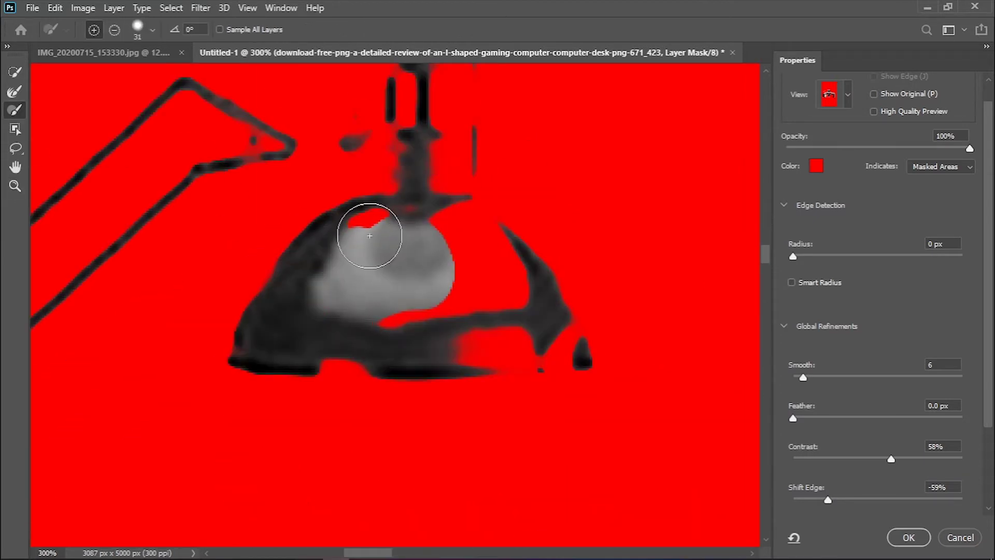
# Step: Fill the red notch in the lamp shade, then shrink the brush
pyautogui.rightClick(400, 250)
pyautogui.press('Escape')
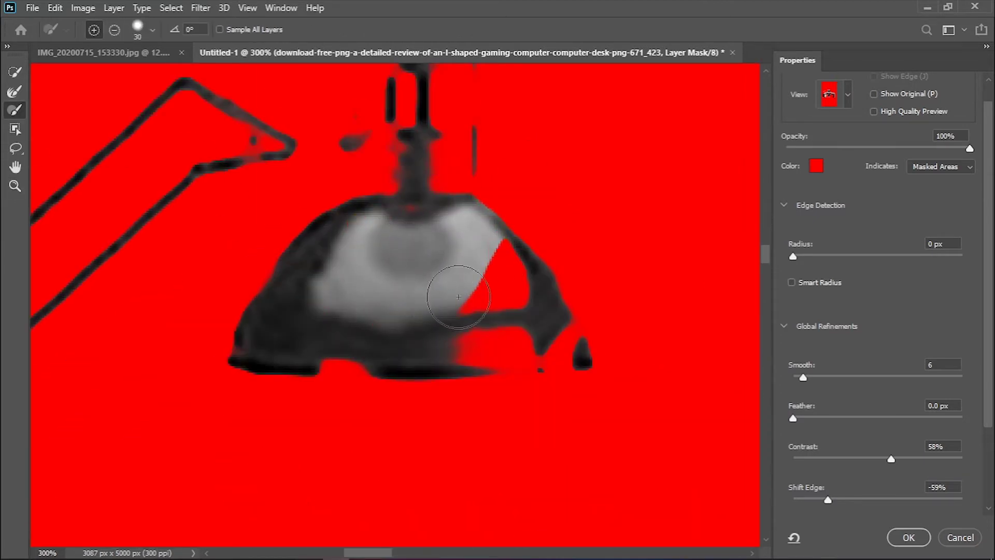
pyautogui.moveTo(458, 297); pyautogui.dragTo(493, 259)
pyautogui.rightClick(422, 334)
pyautogui.moveTo(499, 313); pyautogui.dragTo(492, 313)
pyautogui.press('Escape')
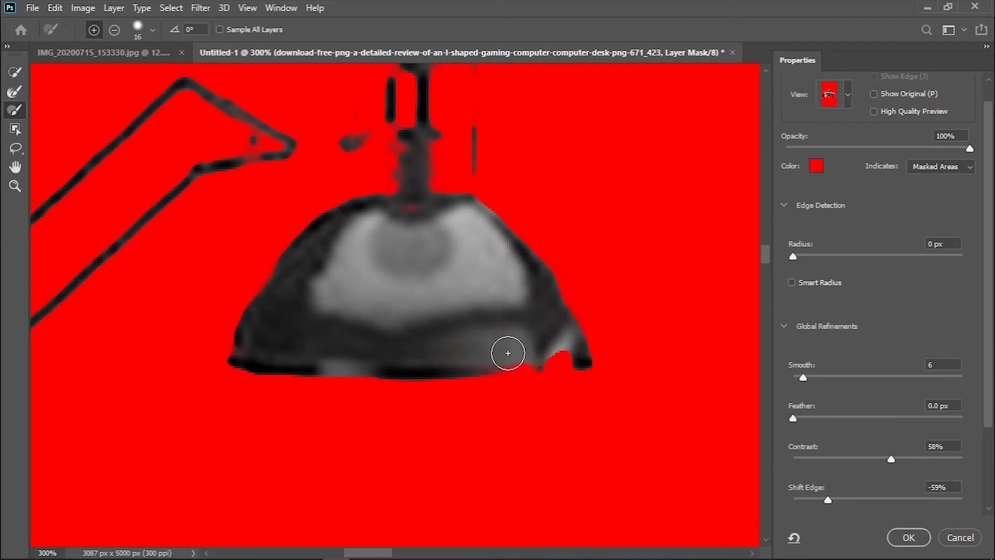
# Step: Clean up the mask edges around the books and lamp base with a fine brush
pyautogui.click(14, 186)
pyautogui.hotkey('ctrl', '0')
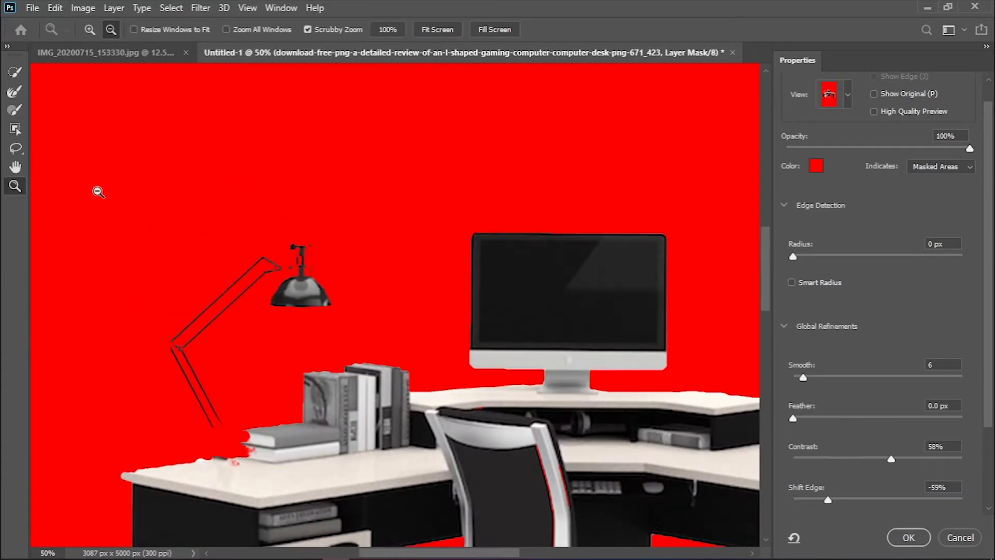
pyautogui.click(322, 388)
pyautogui.press('r')
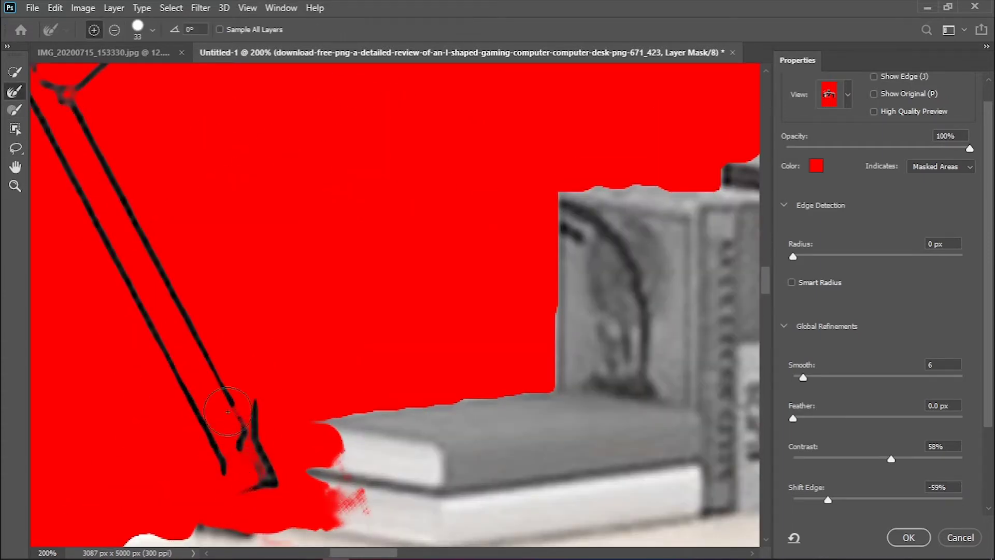
pyautogui.scroll(-5, 543, 306)
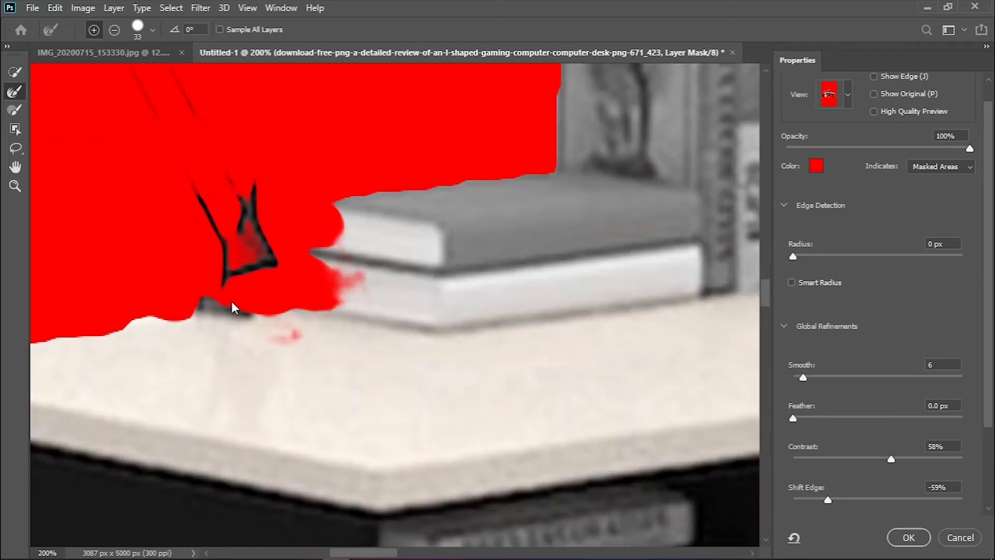
pyautogui.press('b')
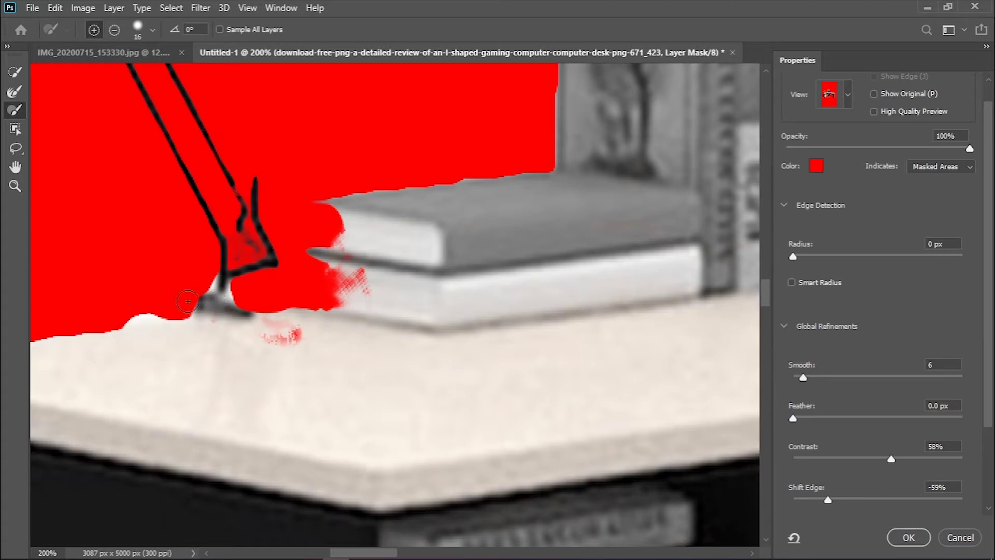
pyautogui.press('[')
pyautogui.scroll(3, 187, 302)
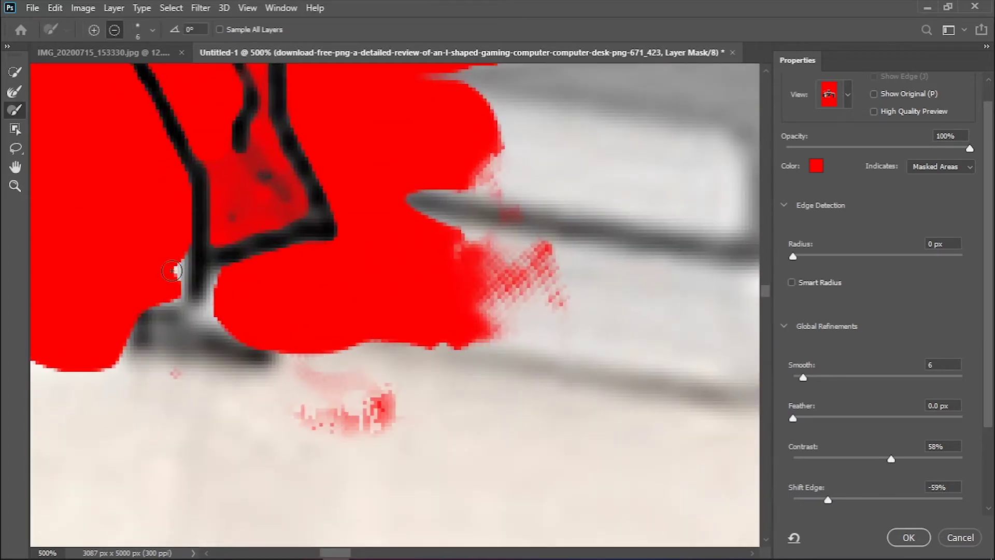
pyautogui.scroll(2, 238, 245)
pyautogui.rightClick(313, 263)
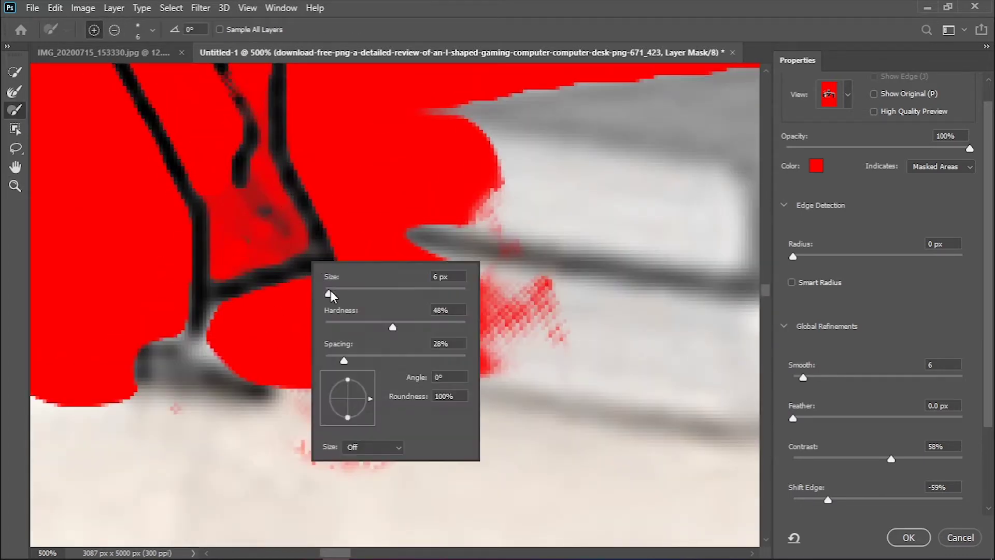
# Step: Check the lamp arm joint, ease Shift Edge to −29%, and apply the desk mask
pyautogui.click(15, 185)
pyautogui.keyDown('alt'); pyautogui.click(143, 183); pyautogui.keyUp('alt')
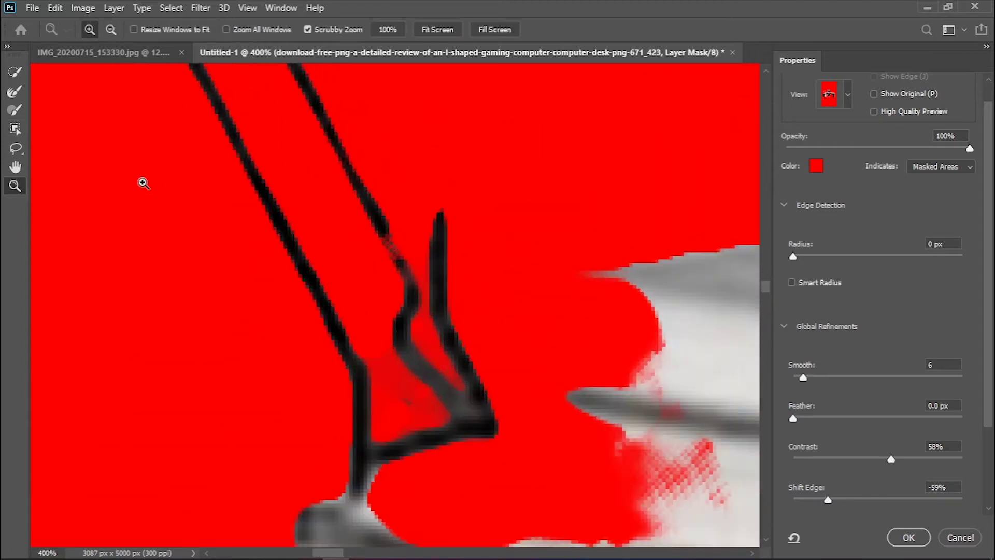
pyautogui.click(15, 186)
pyautogui.click(660, 176)
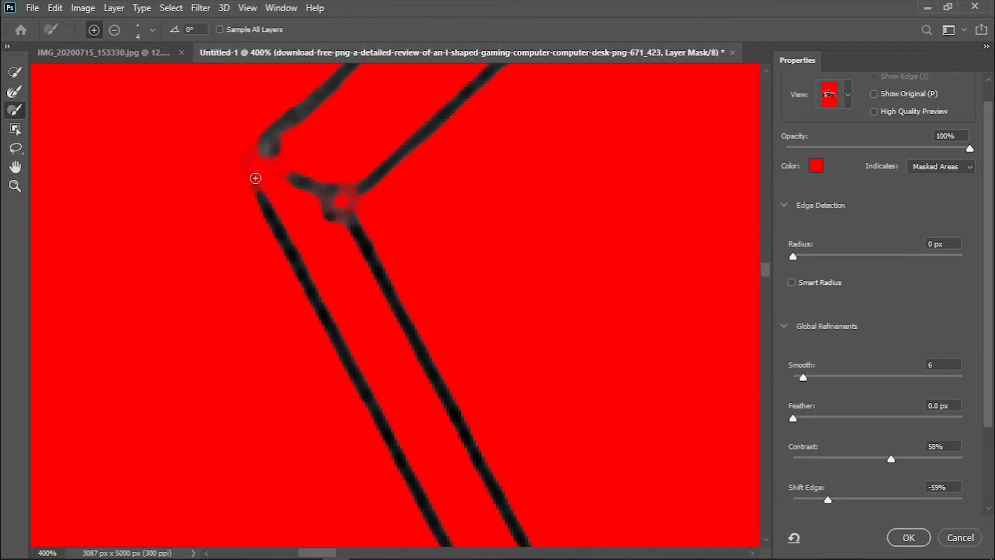
pyautogui.moveTo(581, 249)
pyautogui.mouseDown()
pyautogui.moveTo(562, 260)
pyautogui.moveTo(589, 195)
pyautogui.mouseUp()
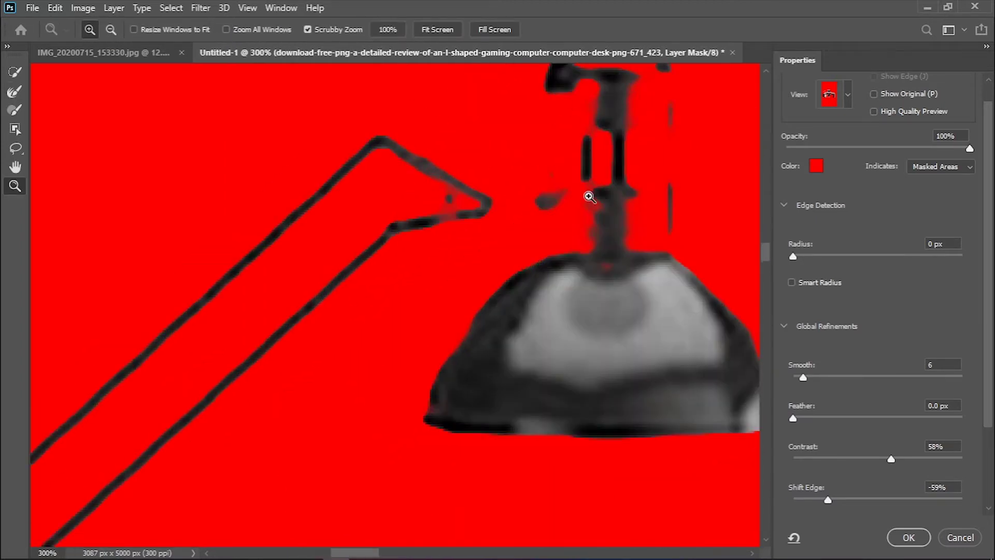
pyautogui.doubleClick(943, 487)
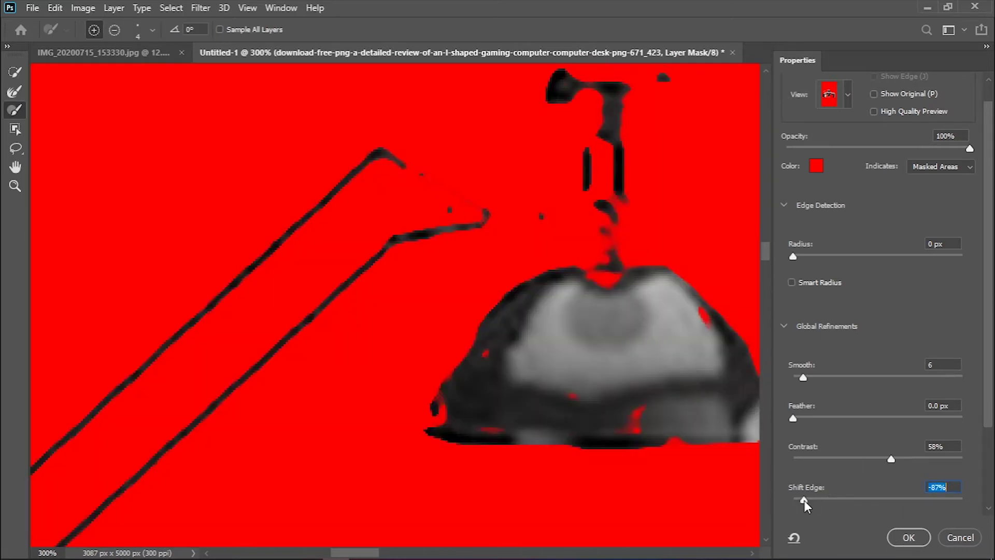
pyautogui.write('0')
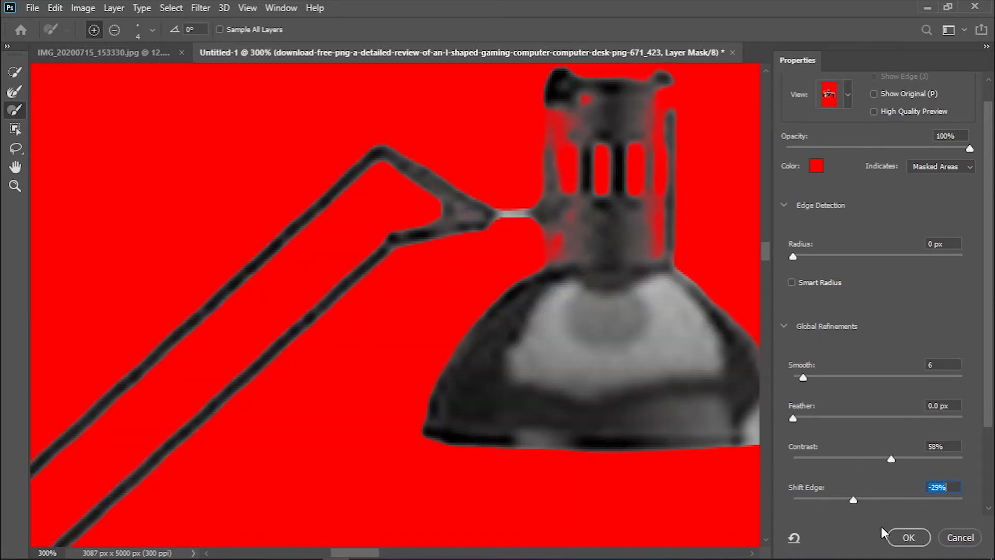
pyautogui.click(908, 537)
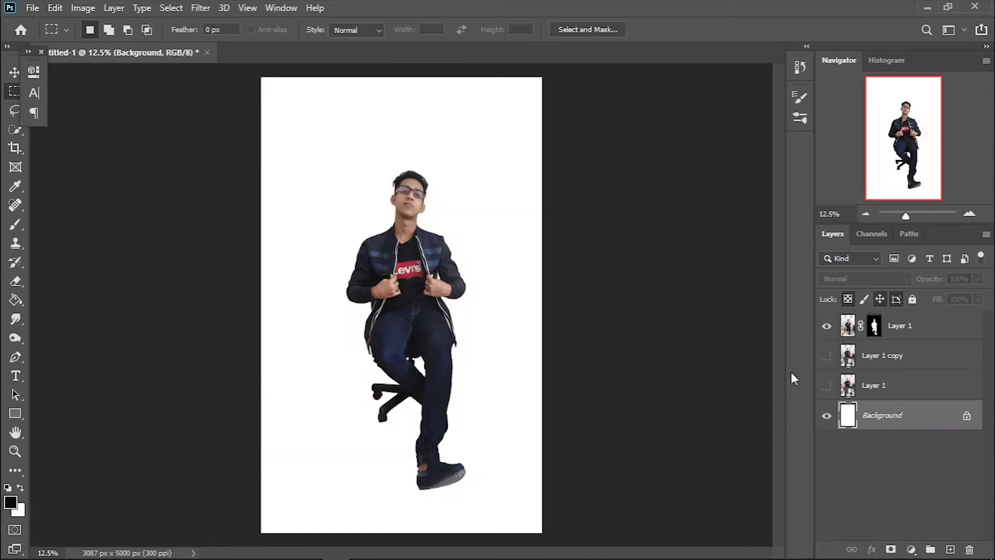
# Step: Drag the building photo's top and bottom corners in perspective to fill the canvas, then commit
pyautogui.moveTo(160, 88); pyautogui.dragTo(162, 23)
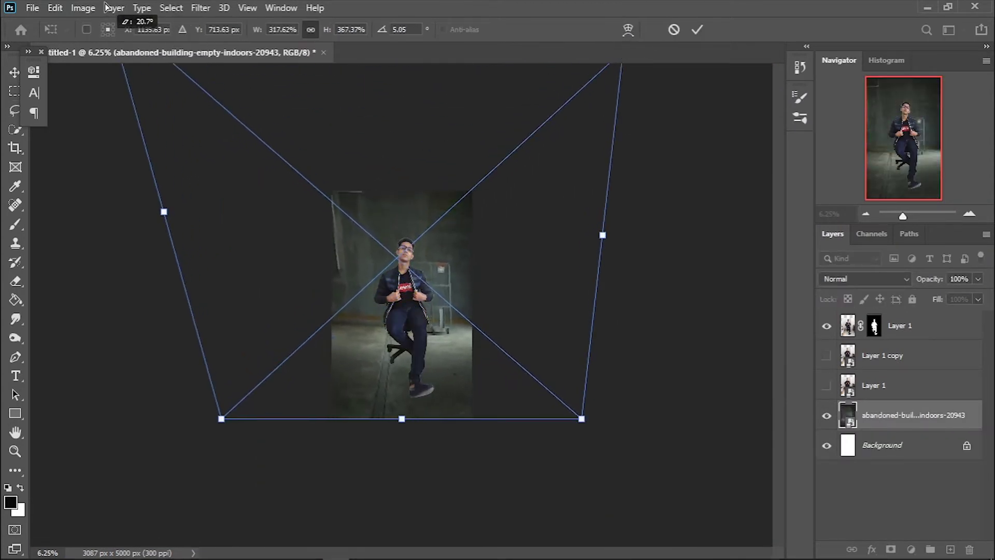
pyautogui.moveTo(582, 415); pyautogui.dragTo(588, 433)
pyautogui.moveTo(220, 415); pyautogui.dragTo(225, 413)
pyautogui.click(698, 29)
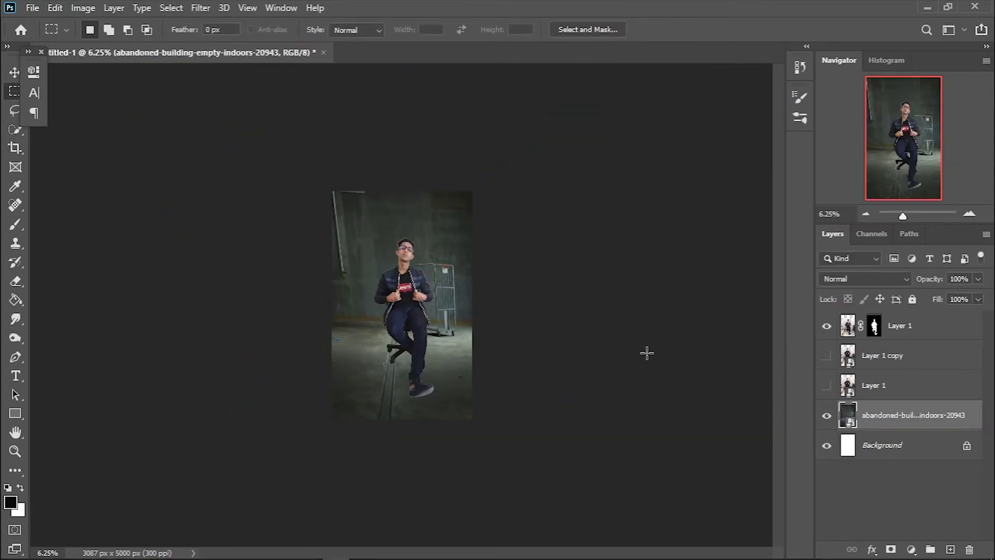
pyautogui.hotkey('ctrl', '+')
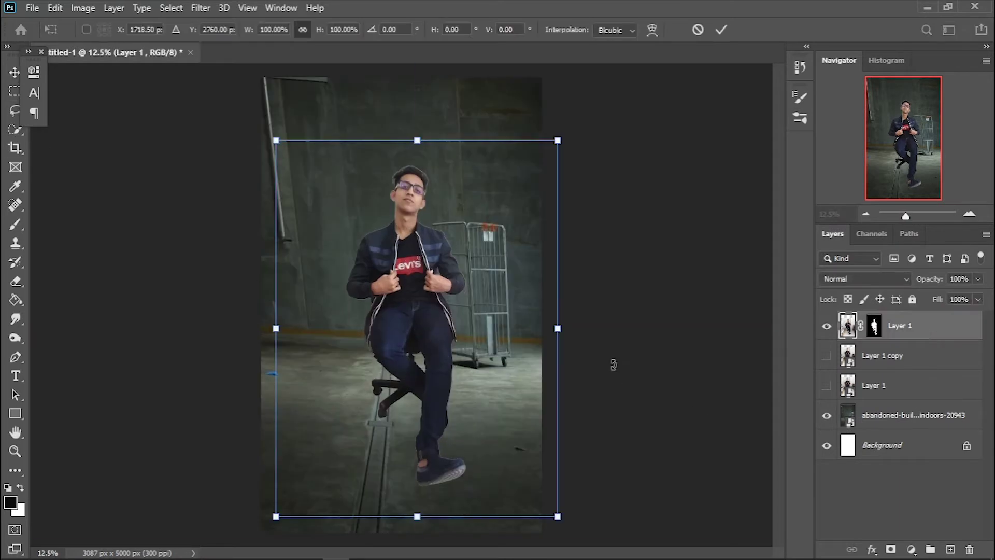
# Step: Rasterize the building layer and fill away the cart from its surroundings
pyautogui.press('m')
pyautogui.moveTo(387, 206); pyautogui.dragTo(538, 393)
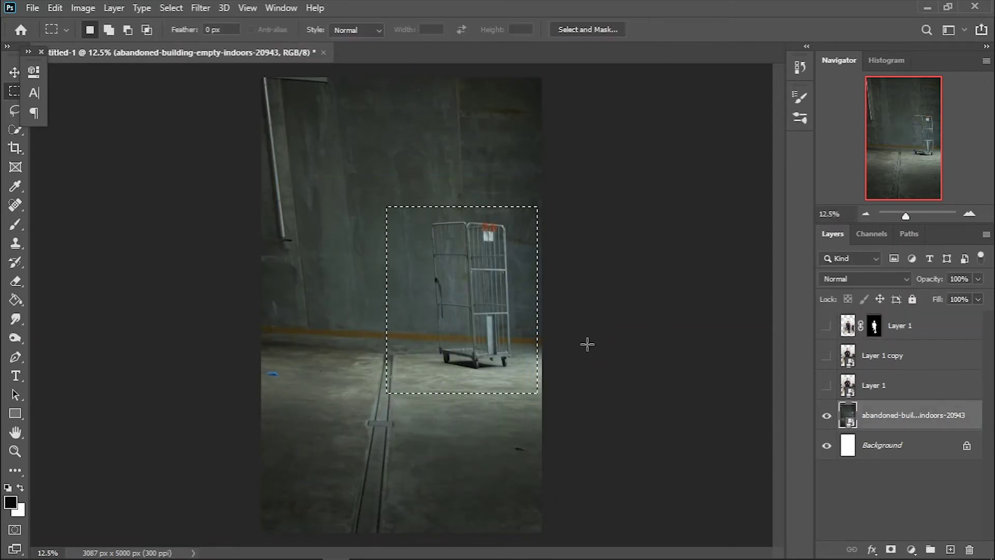
pyautogui.rightClick(876, 417)
pyautogui.click(725, 280)
pyautogui.hotkey('shift', 'F5')
pyautogui.click(586, 147)
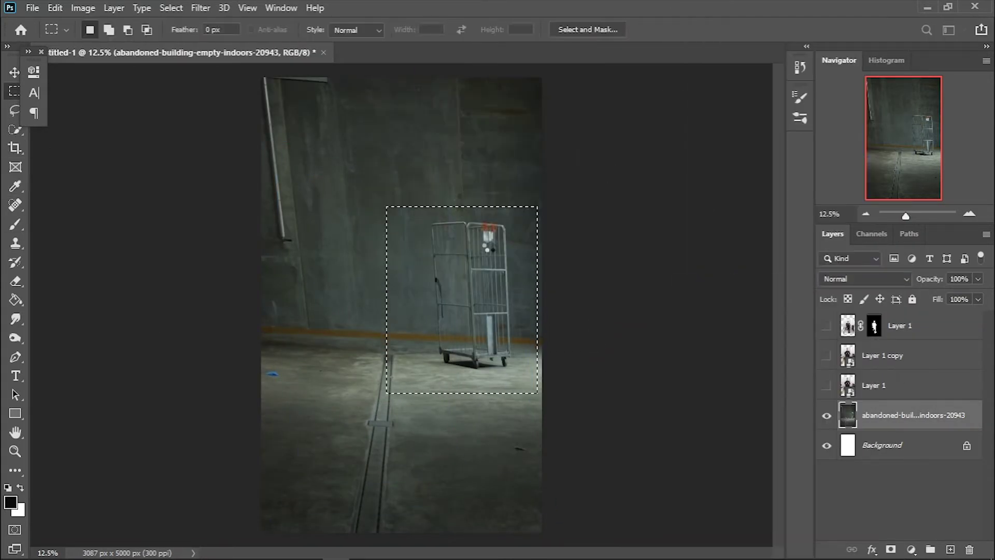
pyautogui.moveTo(531, 345); pyautogui.dragTo(522, 373)
pyautogui.hotkey('shift', 'F5')
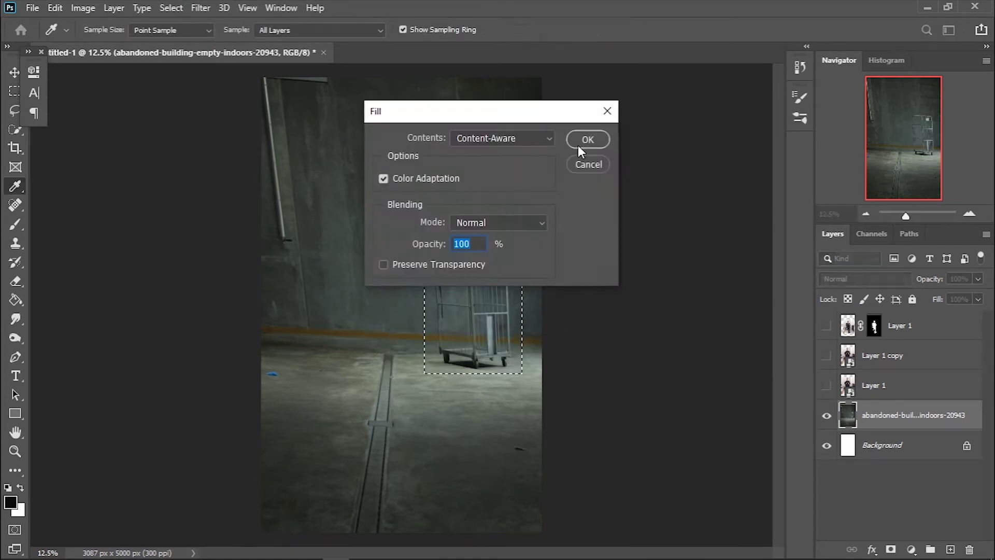
pyautogui.click(584, 146)
pyautogui.hotkey('ctrl', 'd')
# Step: Clone-stamp over the wall blemishes using brush sizes 800 and 401
pyautogui.press('s')
pyautogui.rightClick(469, 318)
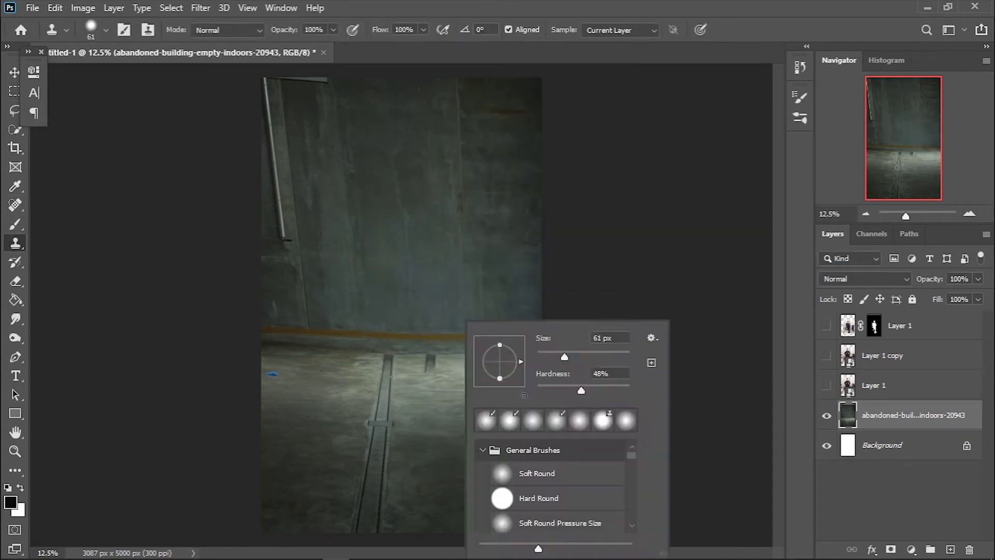
pyautogui.press('Escape')
pyautogui.rightClick(455, 326)
pyautogui.press('Escape')
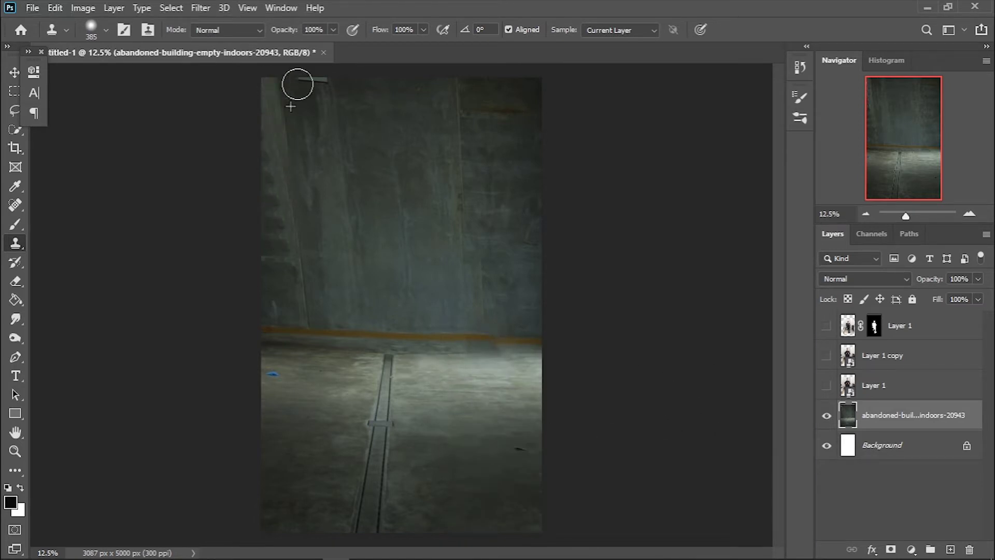
pyautogui.rightClick(477, 304)
pyautogui.press('Escape')
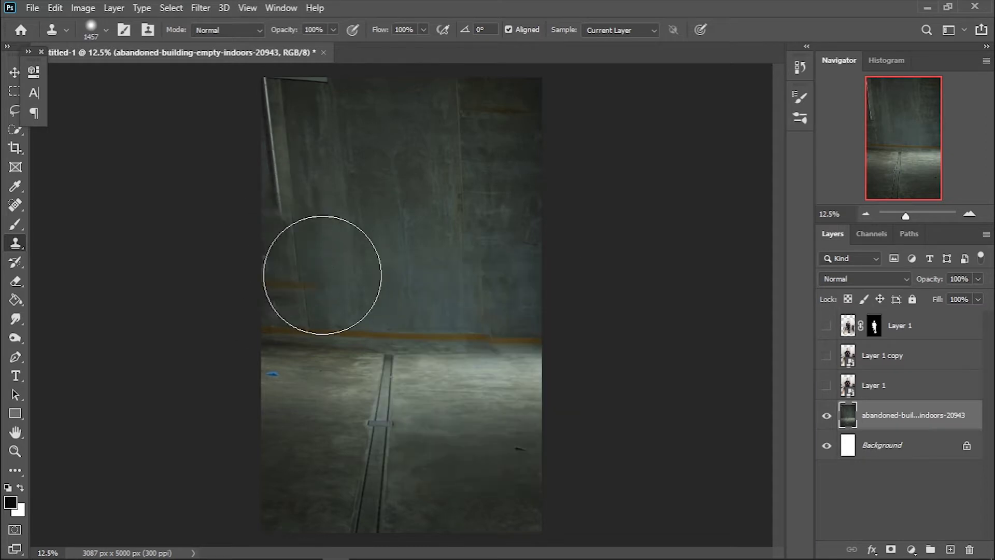
pyautogui.rightClick(322, 283)
pyautogui.write('800')
pyautogui.press('Return')
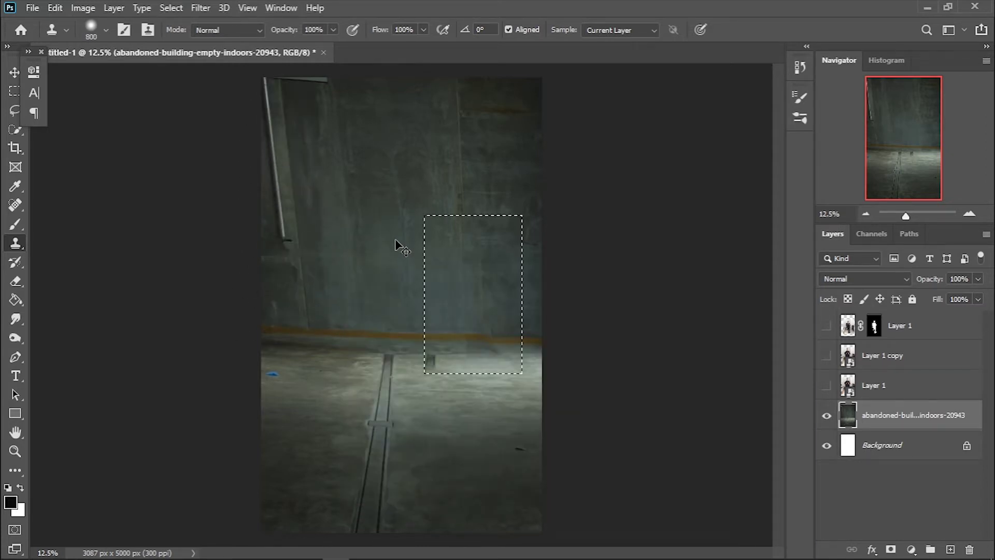
pyautogui.rightClick(430, 377)
pyautogui.write('401')
pyautogui.press('Return')
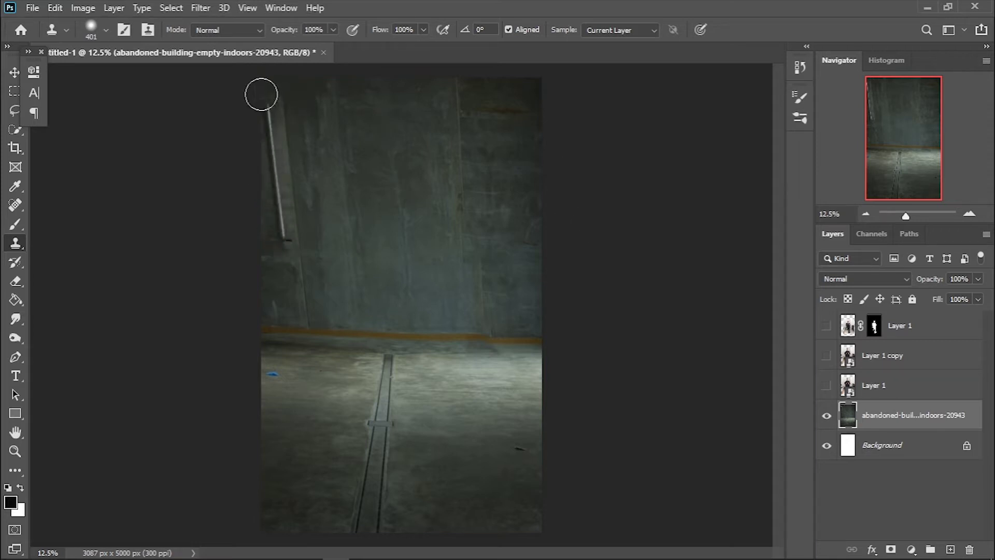
# Step: Show the seated man's layer and place the broken-glass window image above it
pyautogui.click(826, 325)
pyautogui.click(913, 326)
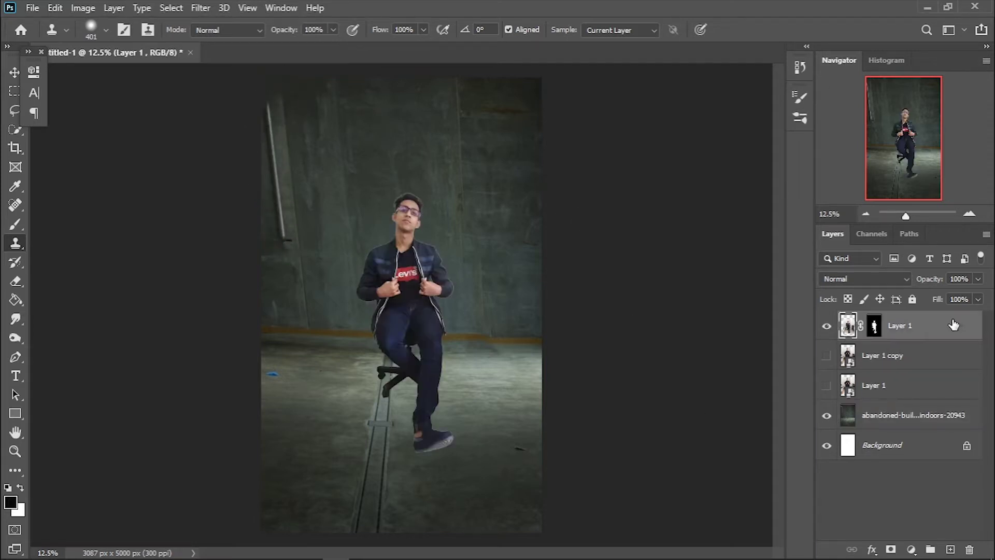
pyautogui.click(32, 8)
pyautogui.click(57, 223)
pyautogui.doubleClick(277, 127)
pyautogui.press('Return')
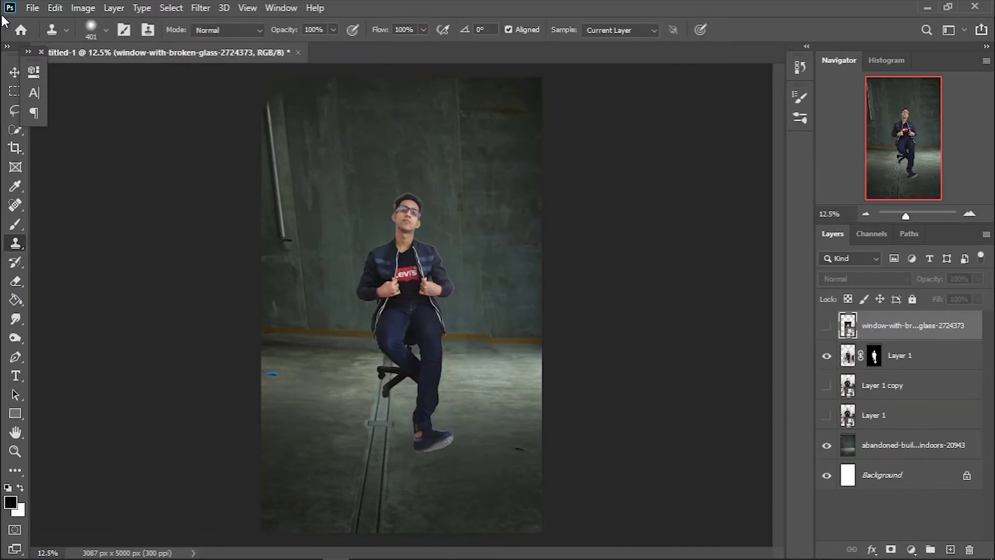
# Step: Place the dim brown wall image and scale it to fill the canvas
pyautogui.click(33, 8)
pyautogui.click(57, 223)
pyautogui.doubleClick(283, 157)
pyautogui.moveTo(418, 108); pyautogui.dragTo(409, 412)
# Step: Move the brown wall layer below the man, rasterize it and lower its opacity
pyautogui.click(697, 29)
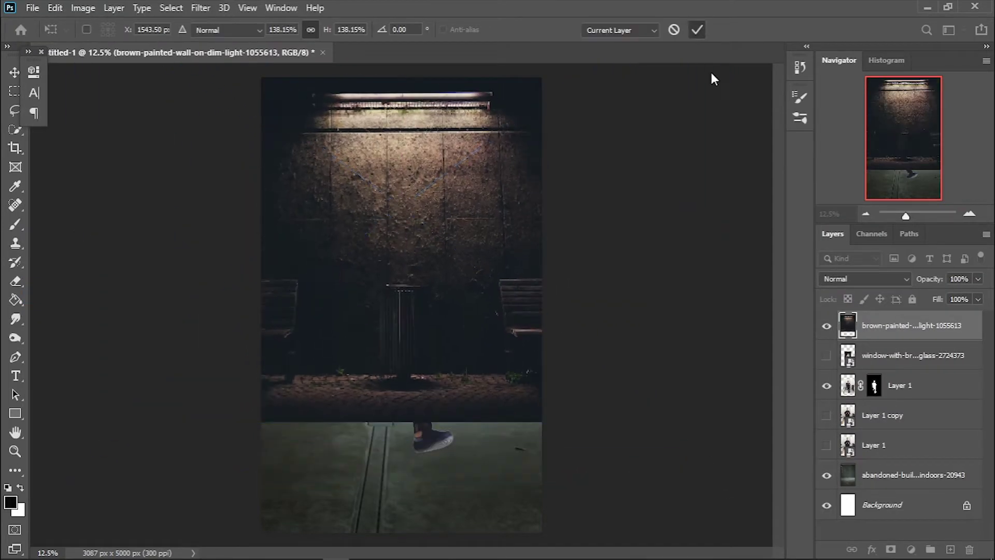
pyautogui.moveTo(913, 326); pyautogui.dragTo(912, 430)
pyautogui.rightClick(912, 415)
pyautogui.click(760, 280)
pyautogui.click(978, 279)
pyautogui.moveTo(959, 298); pyautogui.dragTo(948, 298)
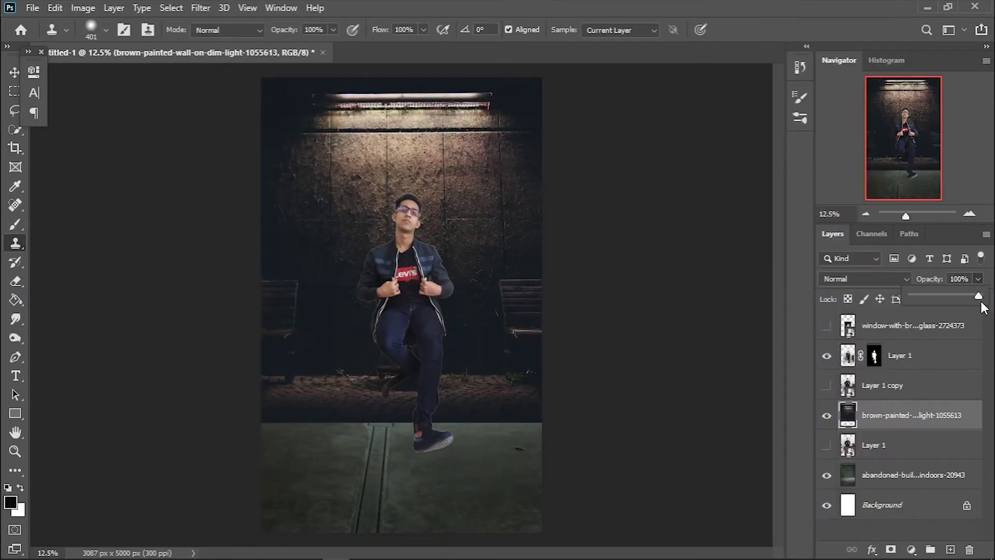
# Step: Restore full opacity and erase the wall's lower area to reveal the floor
pyautogui.press('e')
pyautogui.press('0')
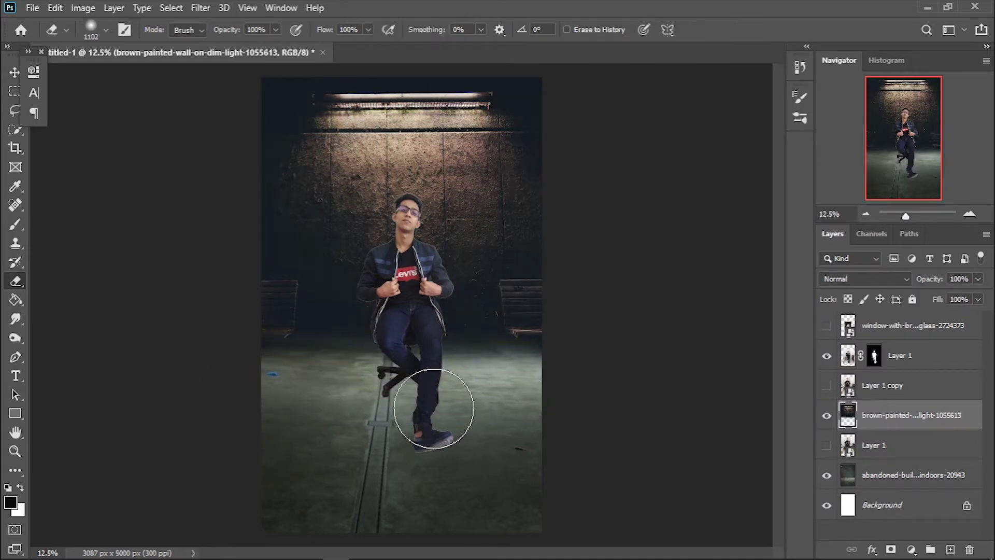
pyautogui.rightClick(434, 409)
pyautogui.moveTo(596, 348); pyautogui.dragTo(575, 349)
pyautogui.press('Return')
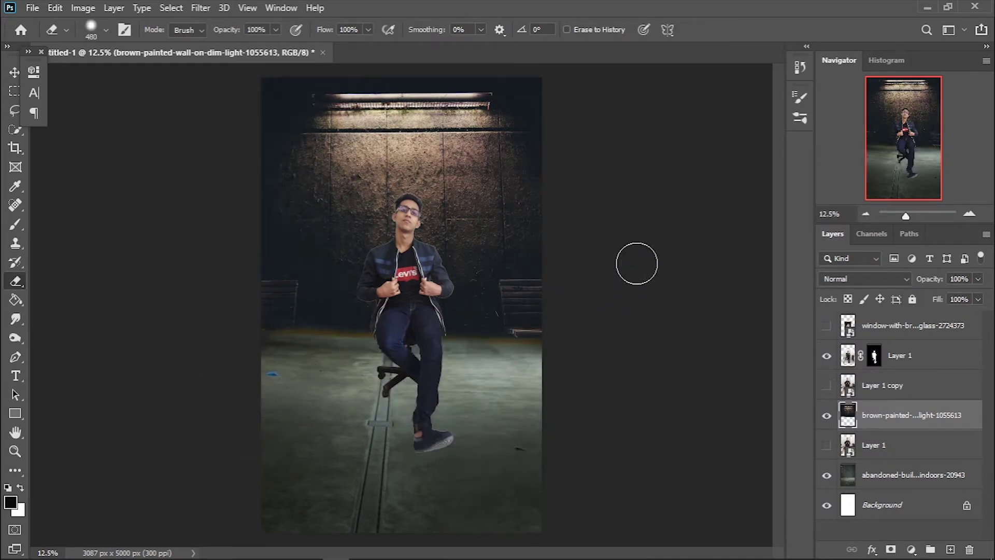
# Step: Clone wall texture over the left bench and move the building layer above the wall
pyautogui.click(14, 243)
pyautogui.rightClick(278, 267)
pyautogui.press('Escape')
pyautogui.click(277, 289)
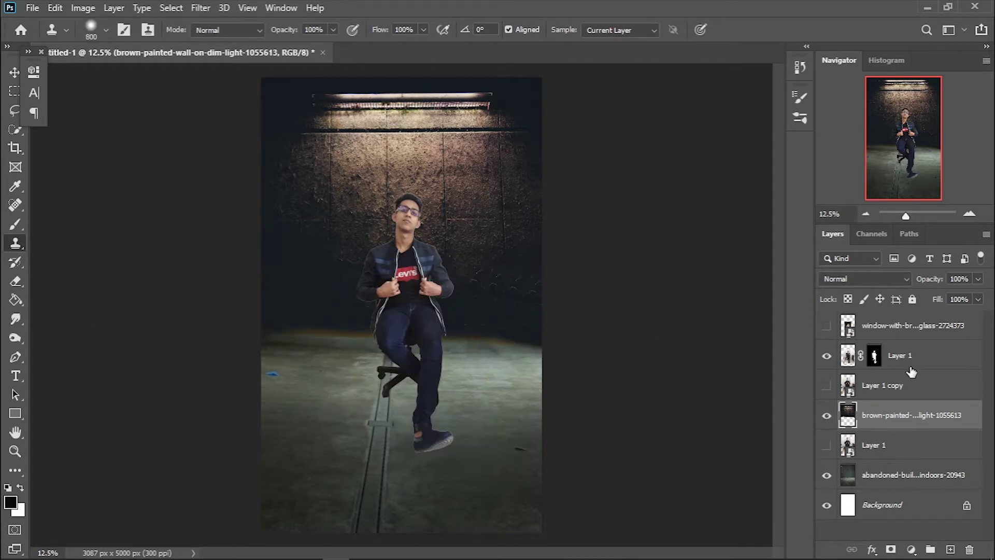
pyautogui.moveTo(894, 475); pyautogui.dragTo(889, 413)
pyautogui.rightClick(15, 356)
# Step: Trace a Pen path around the floor and mask the building layer to it
pyautogui.click(63, 355)
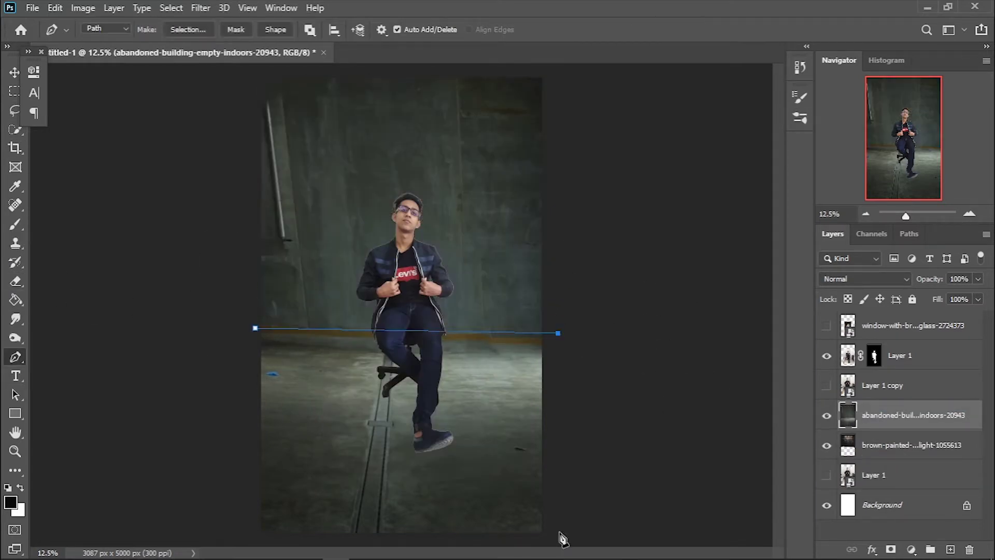
pyautogui.click(232, 340)
pyautogui.click(223, 540)
pyautogui.click(560, 328)
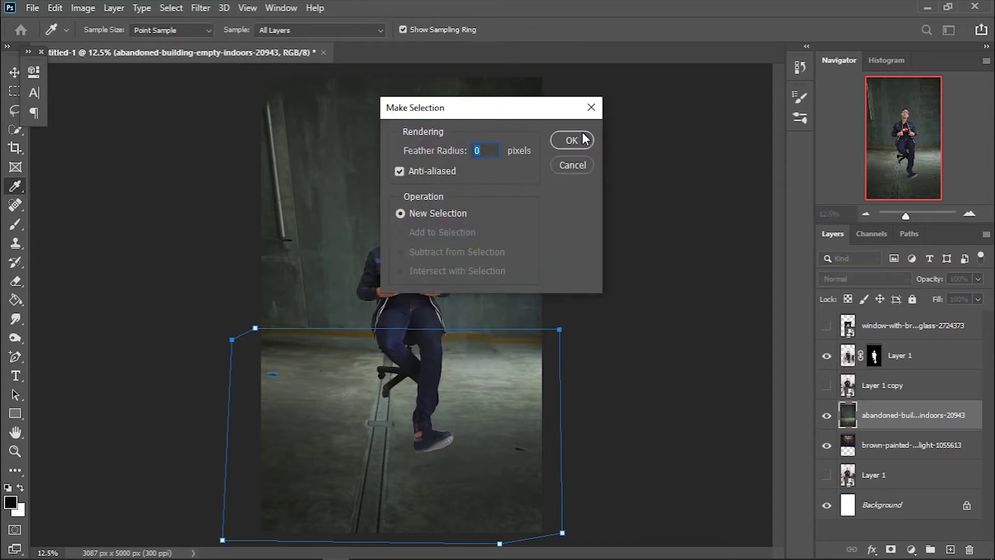
pyautogui.click(544, 129)
pyautogui.click(890, 549)
# Step: Stretch the brown wall layer slightly downward with Free Transform
pyautogui.click(907, 444)
pyautogui.hotkey('ctrl', 't')
pyautogui.moveTo(399, 423); pyautogui.dragTo(399, 431)
pyautogui.press('Return')
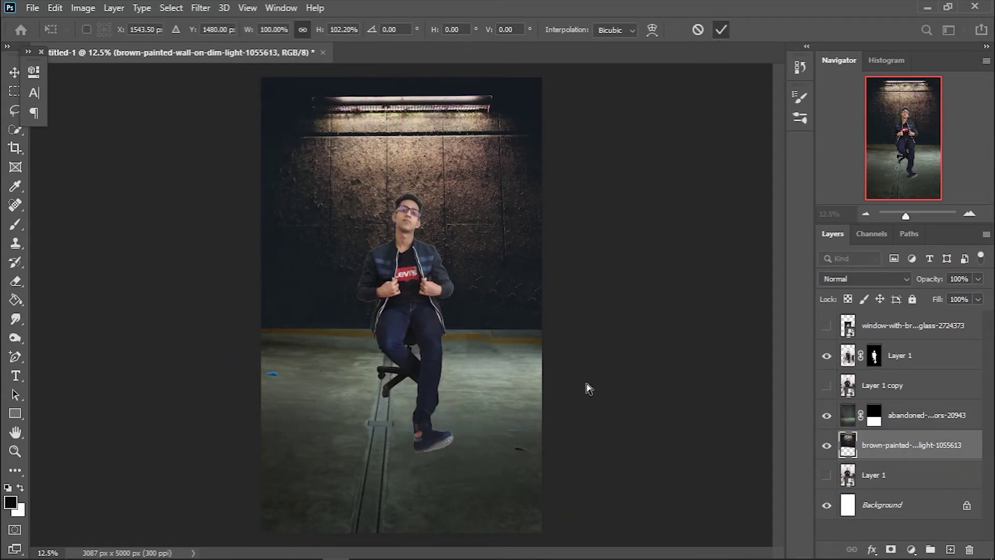
pyautogui.click(850, 415)
# Step: Erase along the floor edge behind the man on the building layer's mask
pyautogui.click(15, 450)
pyautogui.hotkey('ctrl', '+')
pyautogui.hotkey('ctrl', '+')
pyautogui.hotkey('ctrl', '+')
pyautogui.press('b')
pyautogui.rightClick(116, 318)
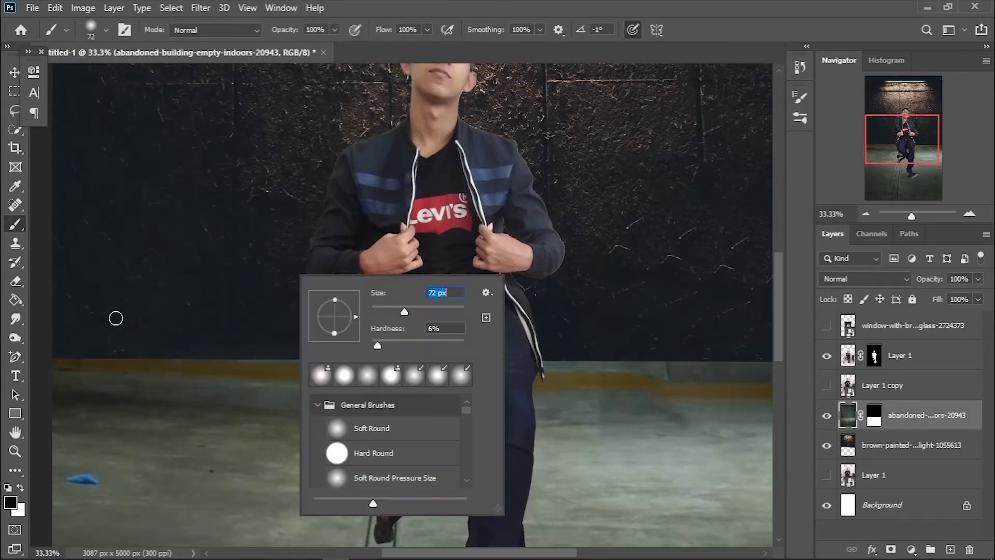
pyautogui.press('Escape')
pyautogui.rightClick(190, 272)
pyautogui.press('Escape')
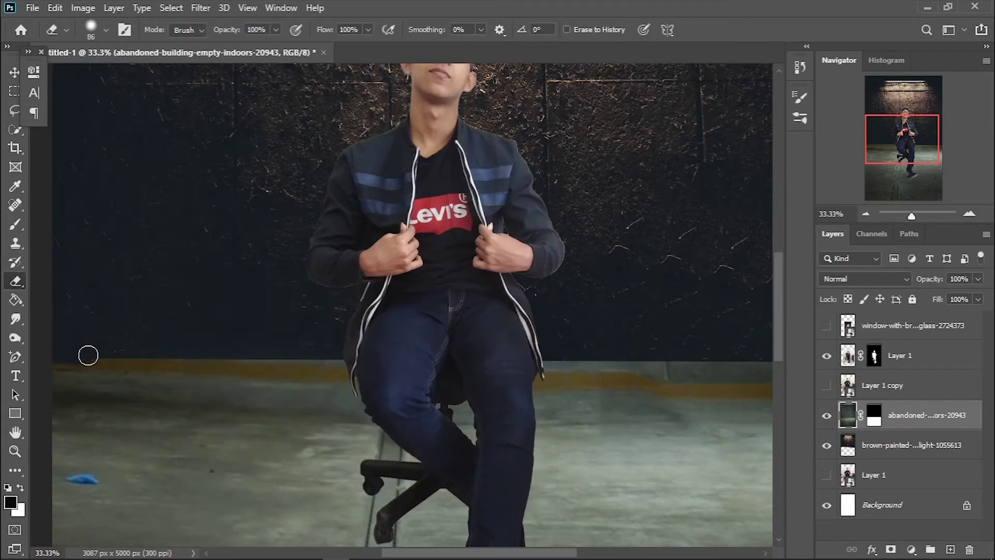
pyautogui.press('e')
pyautogui.moveTo(500, 553); pyautogui.dragTo(532, 553)
pyautogui.press('z')
pyautogui.moveTo(646, 359)
pyautogui.mouseDown()
pyautogui.moveTo(484, 389)
pyautogui.moveTo(504, 355)
pyautogui.mouseUp()
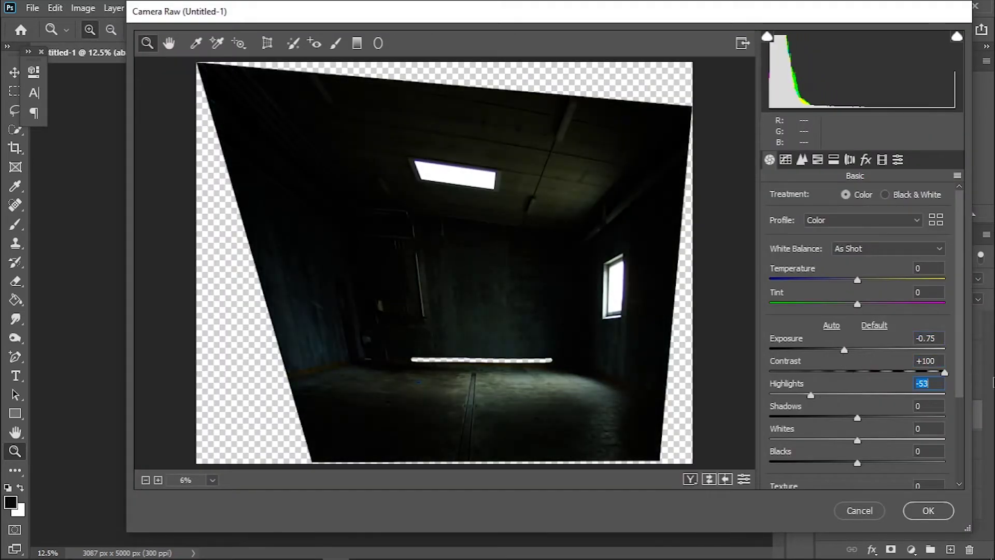
# Step: Tune Highlights, Shadows, Whites, Blacks, Clarity and Vibrance, check Split Toning, and apply the Camera Raw grade
pyautogui.moveTo(858, 418); pyautogui.dragTo(869, 441)
pyautogui.scroll(-3, 856, 415)
pyautogui.moveTo(857, 392); pyautogui.dragTo(852, 393)
pyautogui.moveTo(857, 428); pyautogui.dragTo(869, 428)
pyautogui.moveTo(857, 450)
pyautogui.mouseDown()
pyautogui.moveTo(894, 450)
pyautogui.moveTo(825, 455)
pyautogui.mouseUp()
pyautogui.scroll(-2, 857, 213)
pyautogui.click(866, 159)
pyautogui.click(834, 159)
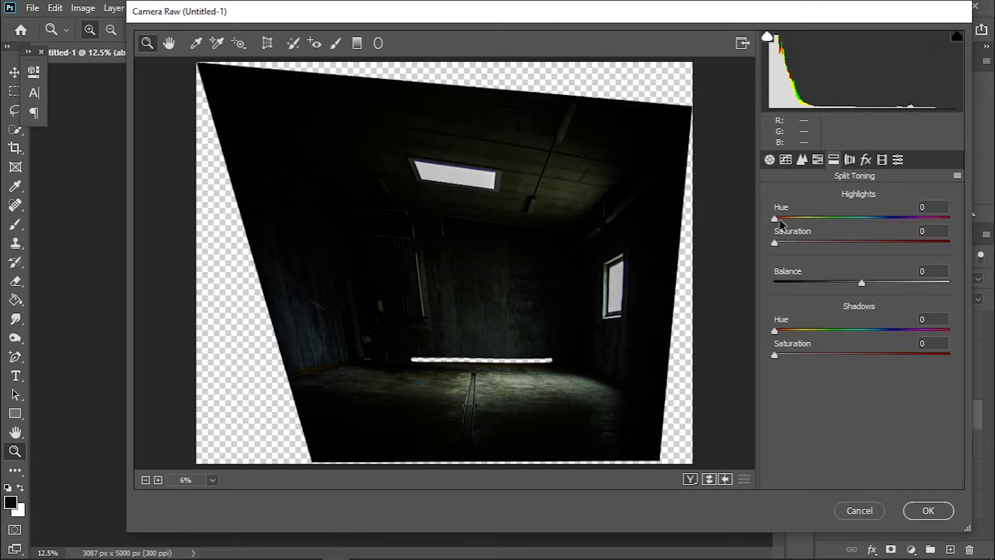
pyautogui.press('Return')
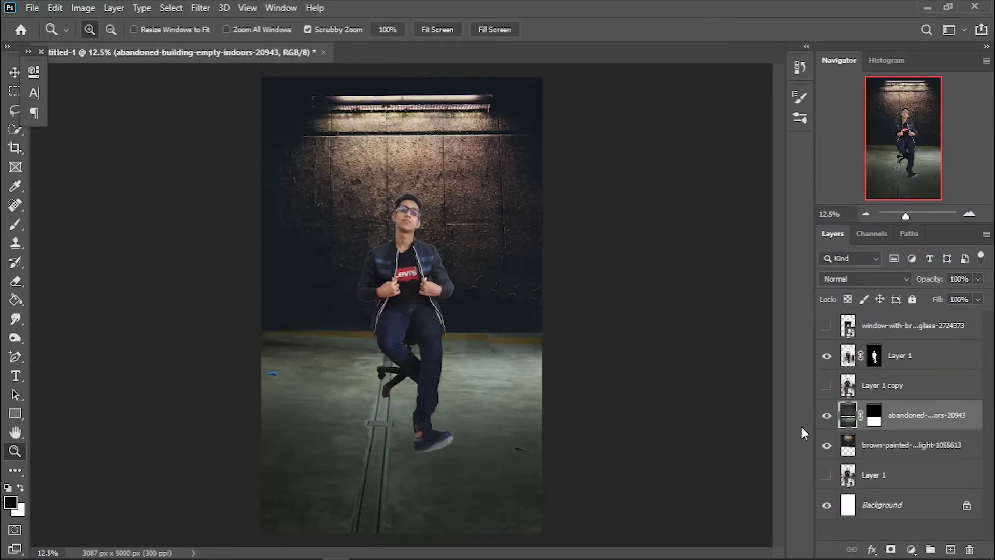
# Step: Place the pinned-paper collage and stretch the green board over the wall, layered beneath the collage
pyautogui.doubleClick(238, 215)
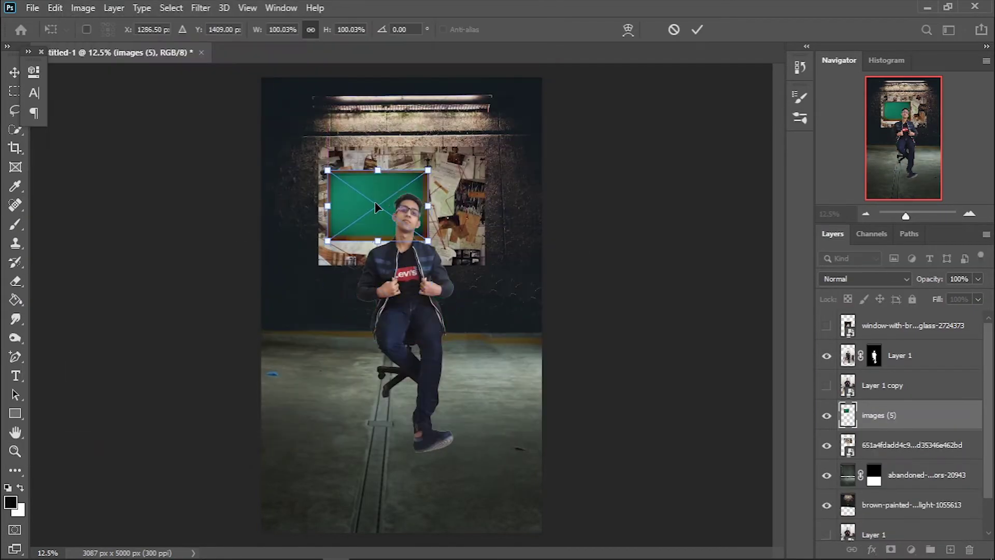
pyautogui.moveTo(313, 206); pyautogui.dragTo(249, 207)
pyautogui.moveTo(401, 170); pyautogui.dragTo(401, 127)
pyautogui.moveTo(271, 179); pyautogui.dragTo(274, 211)
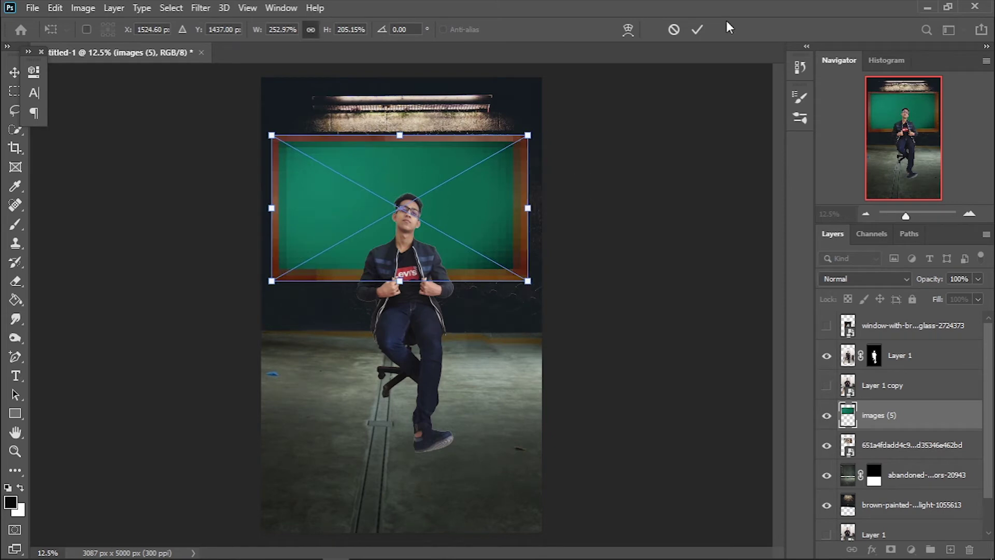
pyautogui.press('Return')
pyautogui.press('z')
pyautogui.moveTo(904, 415); pyautogui.dragTo(911, 451)
# Step: Resize the collage to fit within the green board
pyautogui.click(912, 415)
pyautogui.hotkey('ctrl', 't')
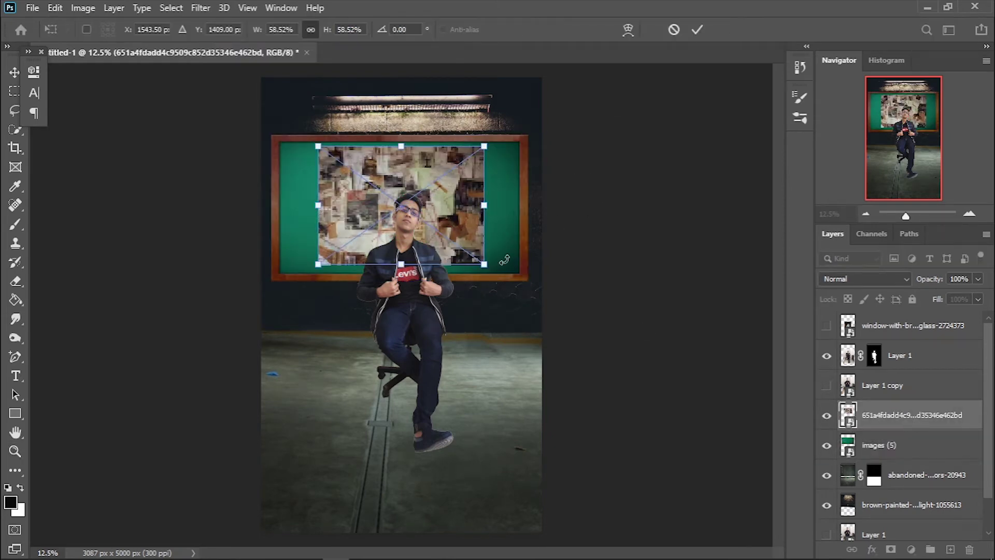
pyautogui.moveTo(484, 206); pyautogui.dragTo(516, 206)
pyautogui.moveTo(319, 205); pyautogui.dragTo(280, 206)
pyautogui.press('Return')
# Step: Place a second collage image on the board's right side and duplicate it
pyautogui.click(32, 8)
pyautogui.click(57, 235)
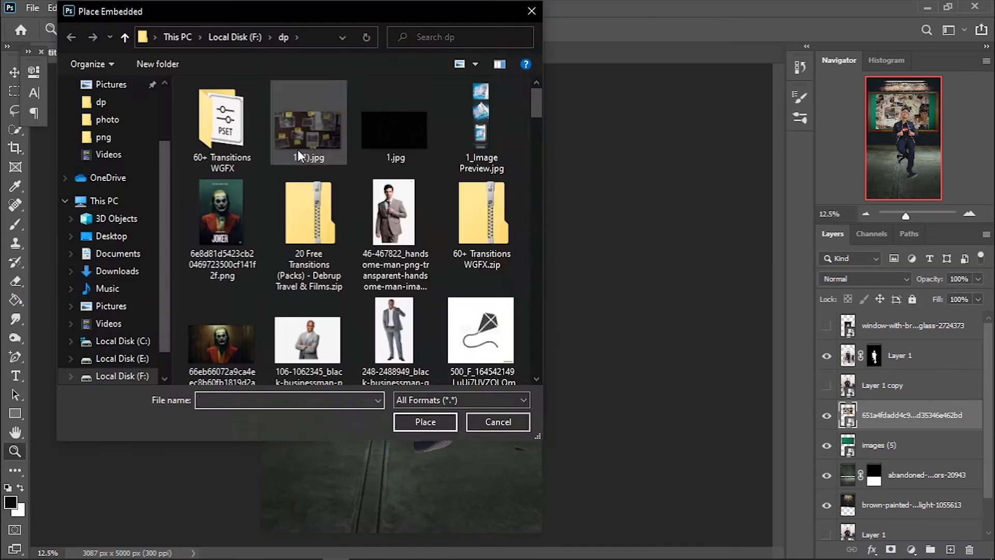
pyautogui.doubleClick(400, 111)
pyautogui.moveTo(313, 179); pyautogui.dragTo(519, 155)
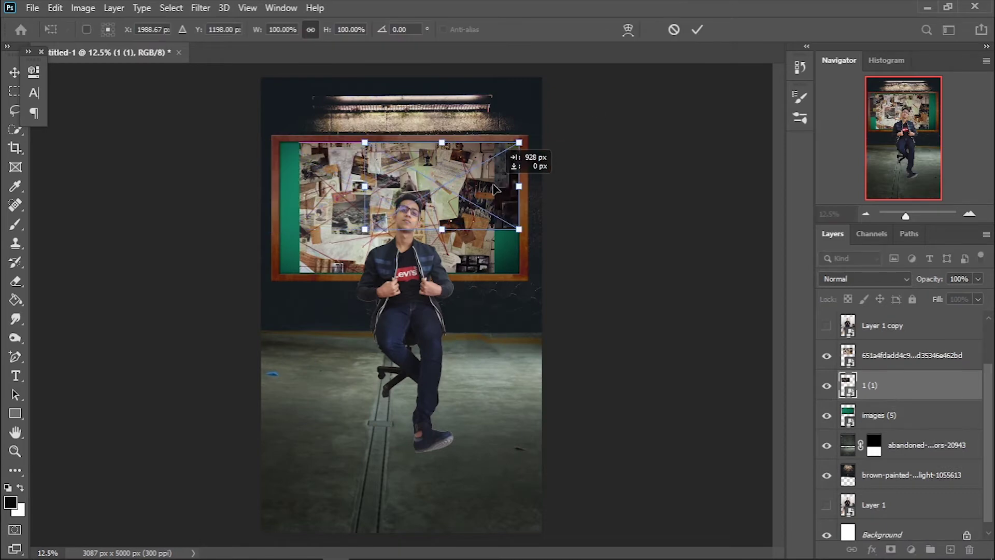
pyautogui.press('Return')
pyautogui.hotkey('ctrl', 'j')
pyautogui.hotkey('ctrl', 't')
pyautogui.press('Return')
# Step: Widen the first collage to fill the board's left side and select the duplicated collage
pyautogui.click(901, 366)
pyautogui.hotkey('ctrl', 't')
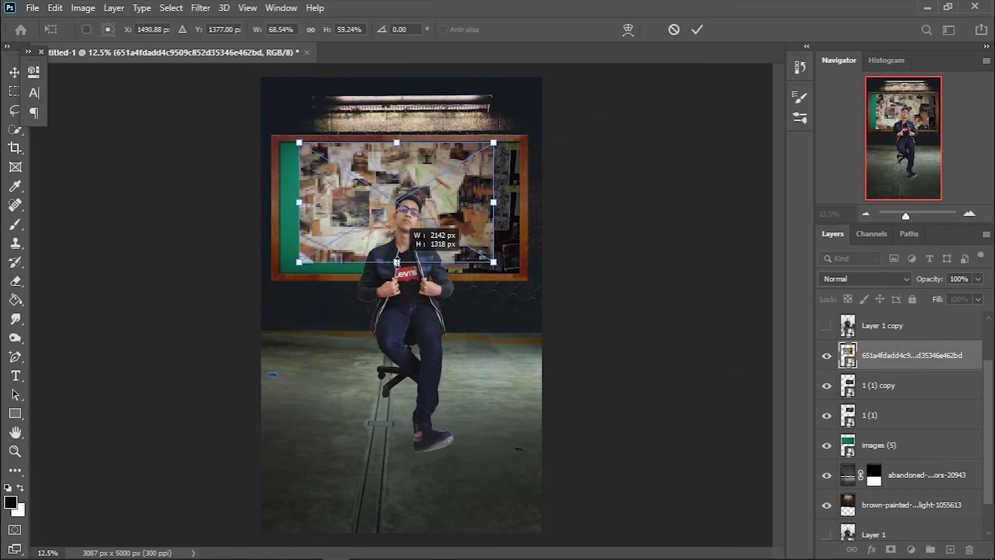
pyautogui.moveTo(300, 208); pyautogui.dragTo(280, 208)
pyautogui.press('Return')
pyautogui.press('v')
pyautogui.click(465, 210)
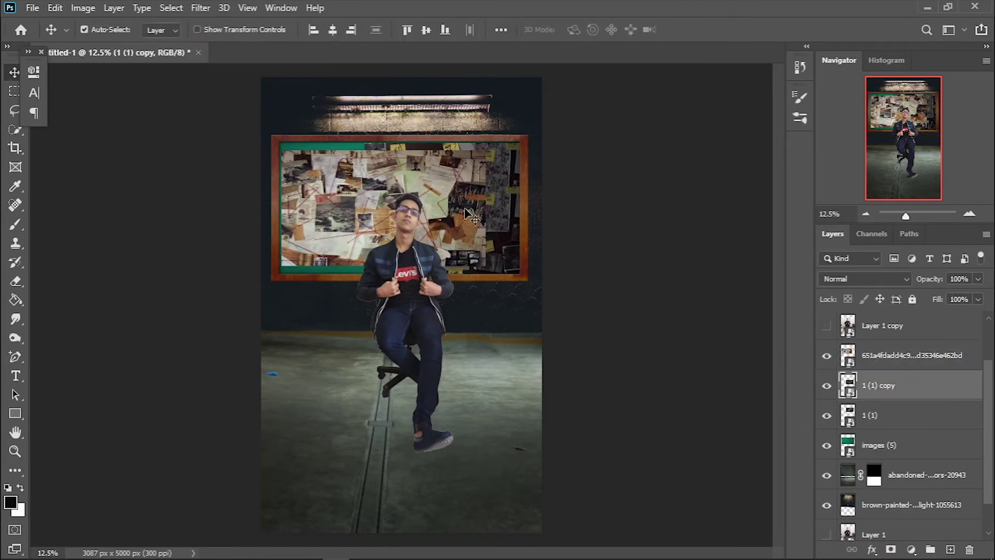
# Step: Place the L-shaped desk image into the scene as an embedded layer
pyautogui.press('e')
pyautogui.rightClick(596, 239)
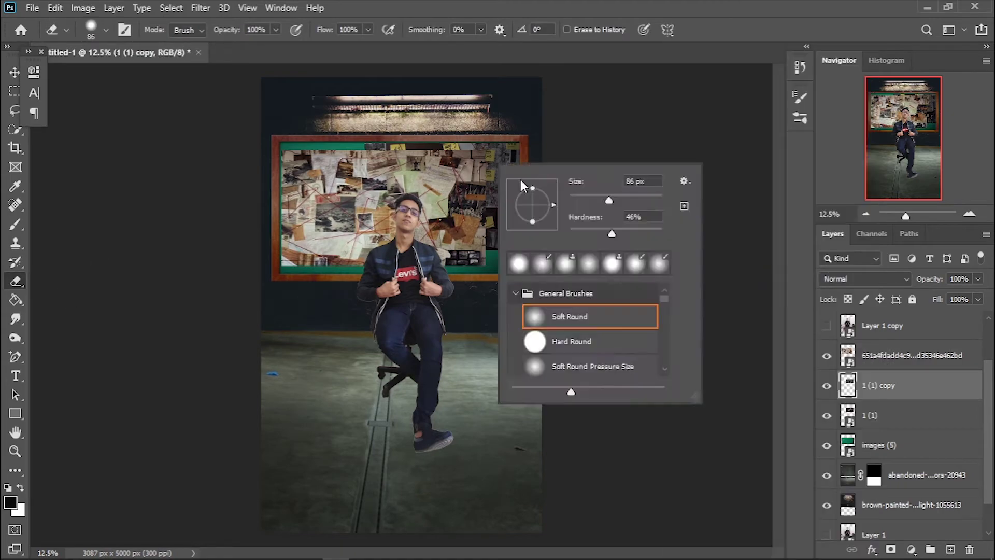
pyautogui.press('Return')
pyautogui.click(32, 7)
pyautogui.click(62, 238)
pyautogui.scroll(-5, 360, 250)
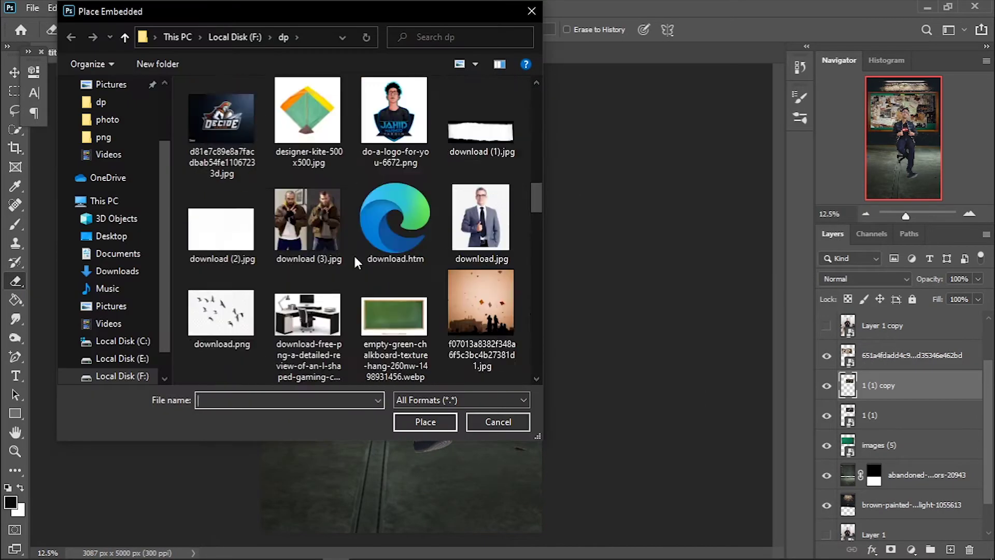
pyautogui.scroll(-5, 368, 244)
pyautogui.scroll(-2, 383, 234)
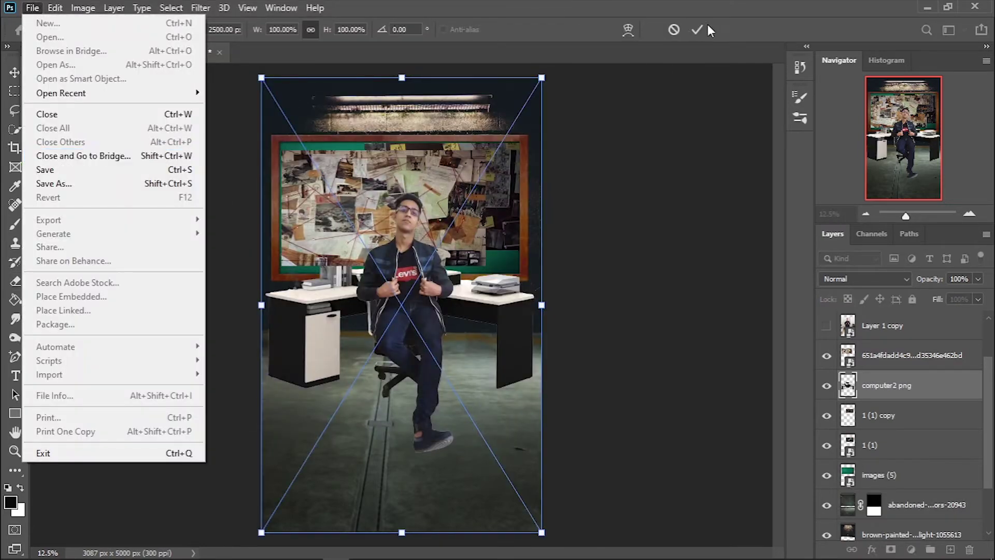
pyautogui.click(697, 30)
# Step: Move the desk layer behind the man, then scale the desk and shift it left
pyautogui.moveTo(887, 386); pyautogui.dragTo(886, 353)
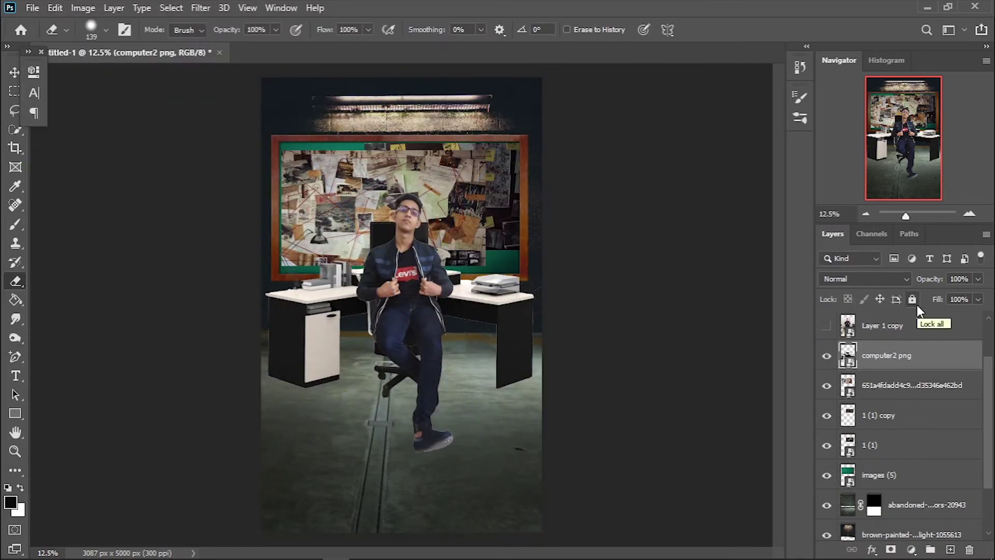
pyautogui.hotkey('ctrl', 't')
pyautogui.moveTo(448, 262)
pyautogui.mouseDown()
pyautogui.moveTo(402, 252)
pyautogui.moveTo(430, 241)
pyautogui.mouseUp()
pyautogui.click(697, 30)
# Step: Place the black office chair, scale it down and position it right of the desk
pyautogui.press('e')
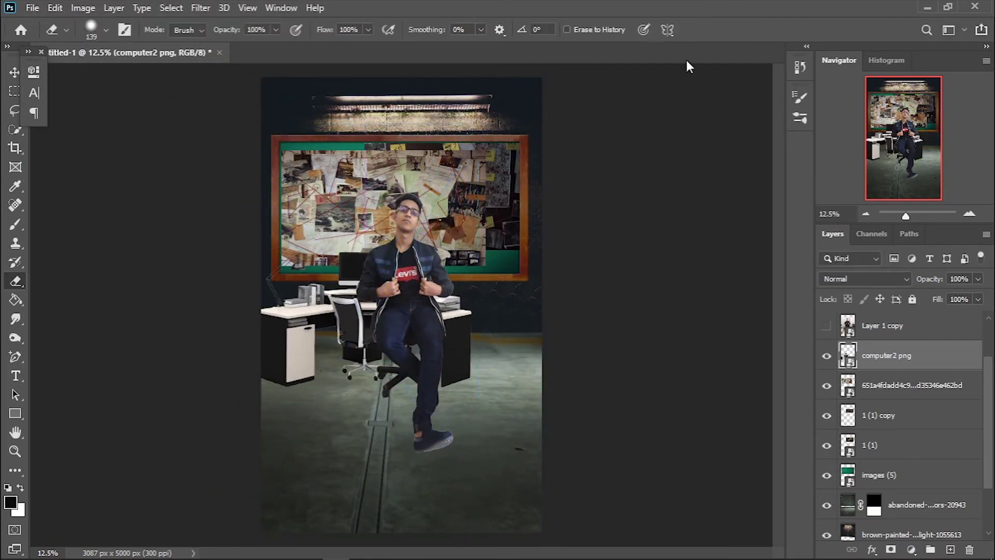
pyautogui.click(32, 8)
pyautogui.click(78, 296)
pyautogui.moveTo(274, 461); pyautogui.dragTo(477, 404)
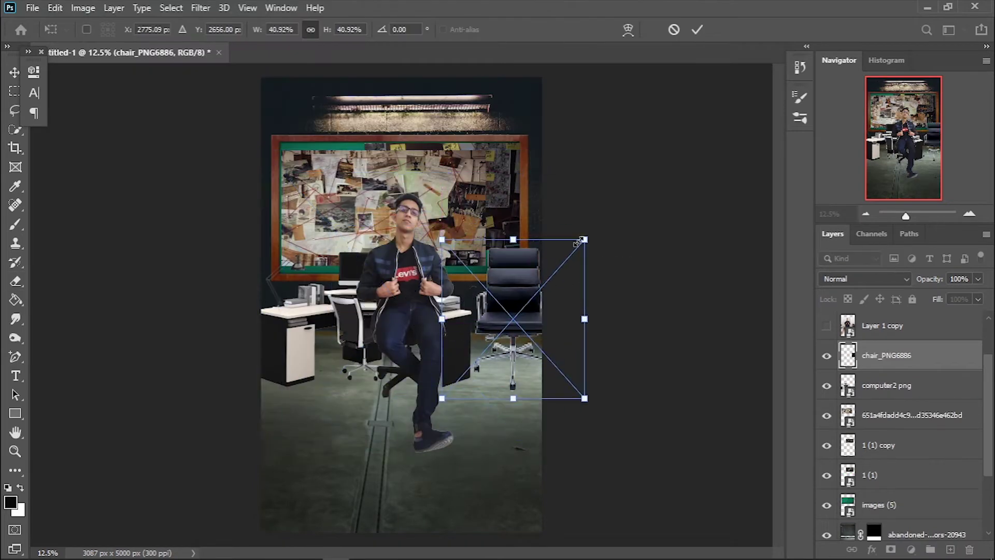
pyautogui.moveTo(486, 322)
pyautogui.mouseDown()
pyautogui.moveTo(500, 335)
pyautogui.moveTo(511, 317)
pyautogui.mouseUp()
pyautogui.click(697, 29)
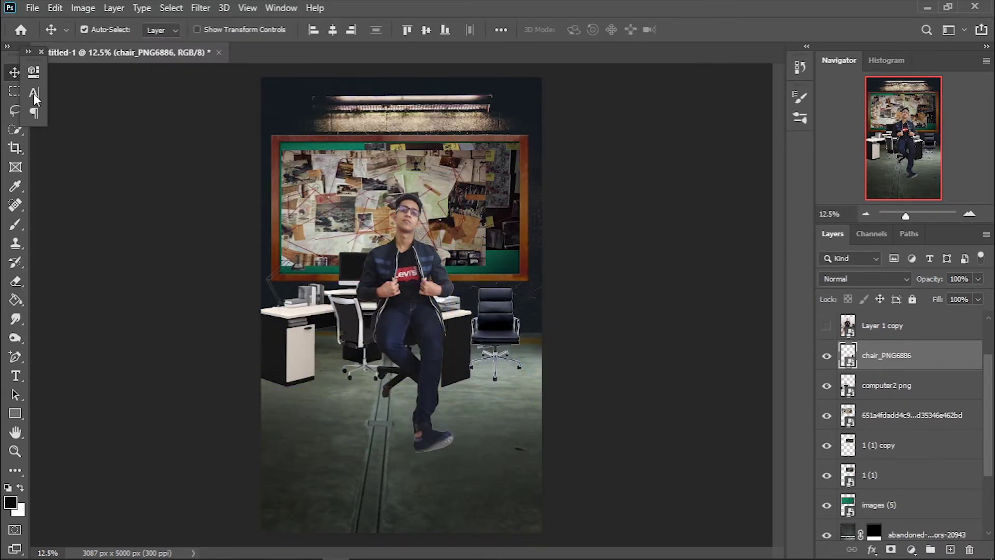
pyautogui.hotkey('alt', ']')
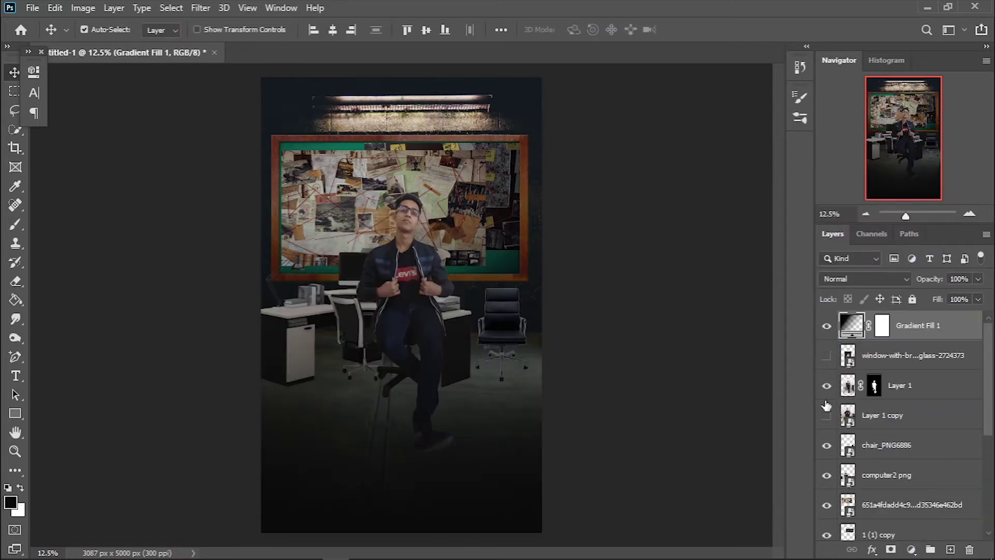
# Step: Make Gradient Fill 1 radial and reversed with a larger scale
pyautogui.doubleClick(851, 325)
pyautogui.click(792, 252)
pyautogui.click(783, 264)
pyautogui.click(766, 324)
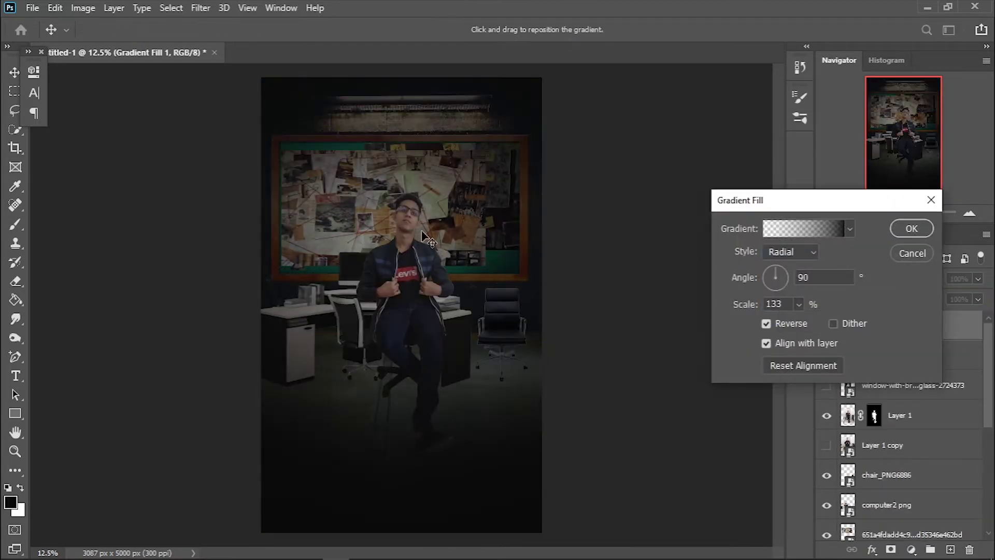
pyautogui.click(912, 228)
pyautogui.press('s')
pyautogui.click(347, 223)
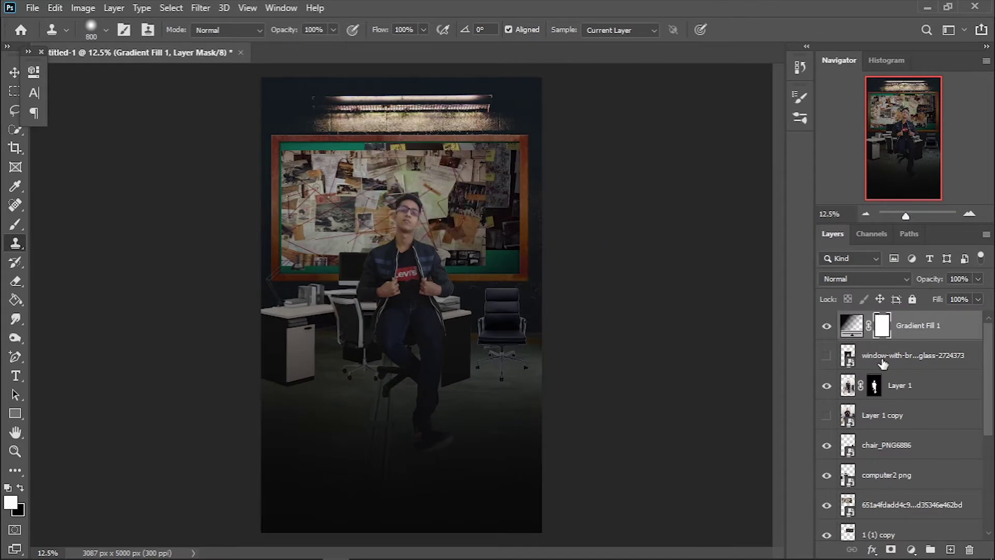
# Step: Set up a soft brush and add a second, smaller-scale gradient fill layer, targeting its mask
pyautogui.press('b')
pyautogui.rightClick(394, 257)
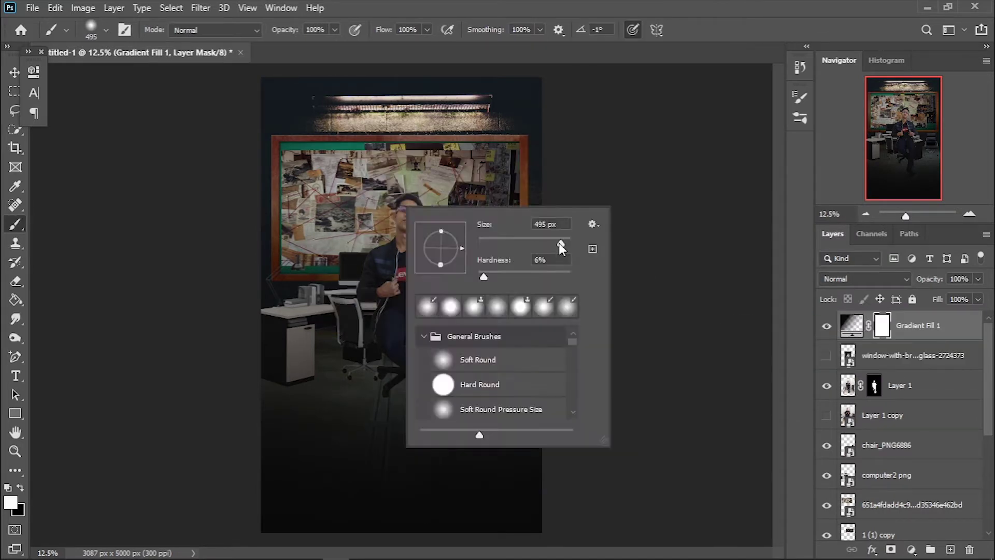
pyautogui.click(911, 550)
pyautogui.click(889, 300)
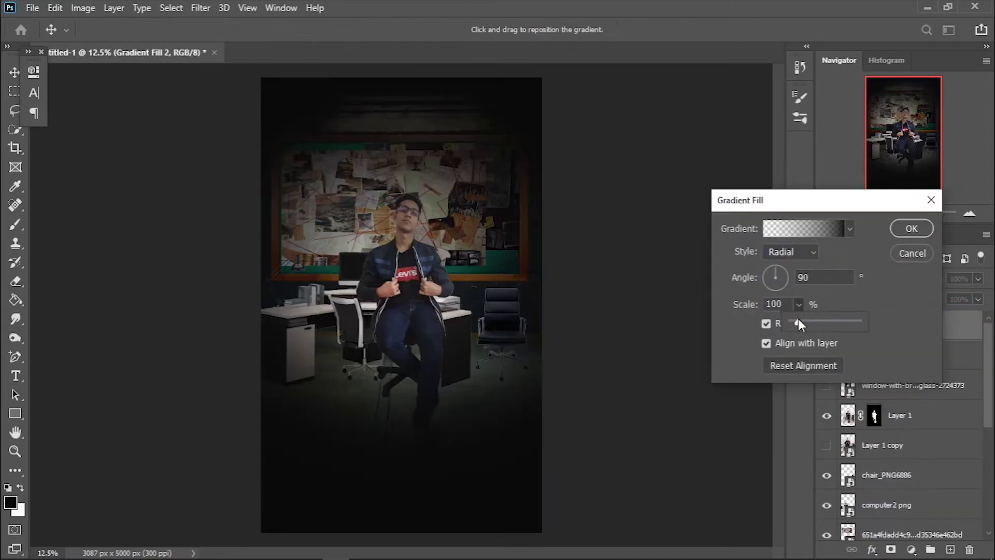
pyautogui.moveTo(799, 304); pyautogui.dragTo(801, 323)
pyautogui.press('Return')
pyautogui.click(394, 155)
pyautogui.click(515, 231)
pyautogui.click(882, 326)
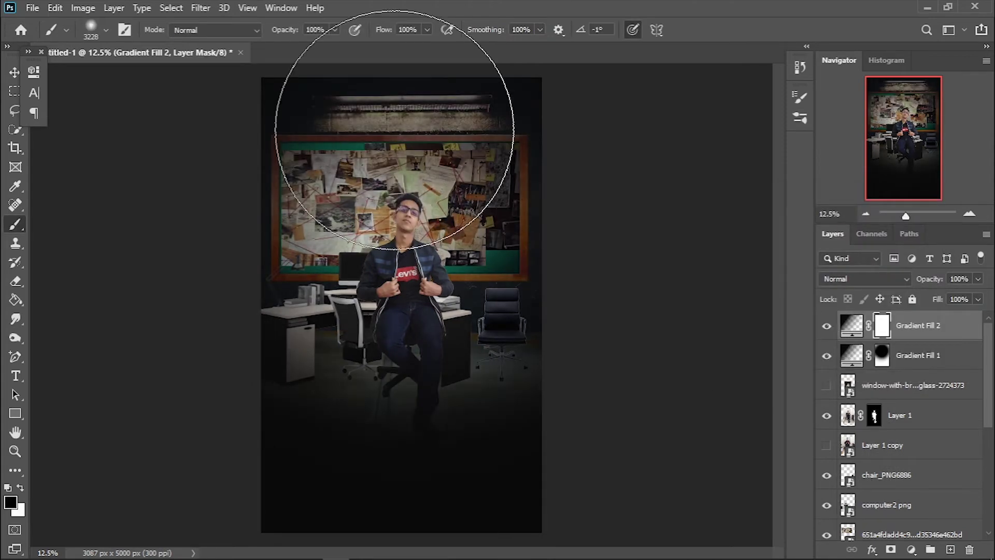
# Step: Try Overlay, then Multiply blending on Gradient Fill 1 and lower its opacity
pyautogui.click(917, 355)
pyautogui.click(863, 279)
pyautogui.click(833, 372)
pyautogui.click(863, 279)
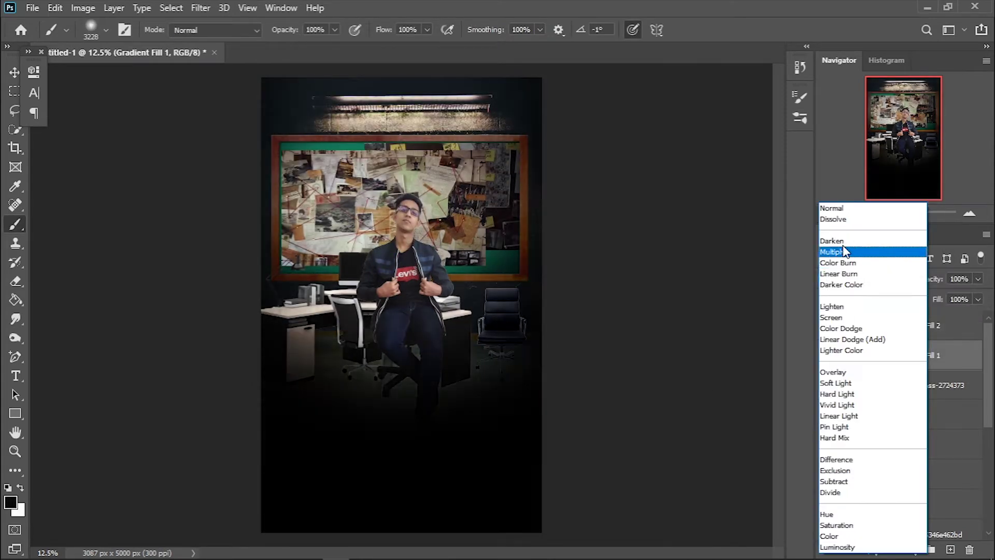
pyautogui.click(833, 372)
pyautogui.moveTo(978, 279); pyautogui.dragTo(929, 298)
pyautogui.click(863, 279)
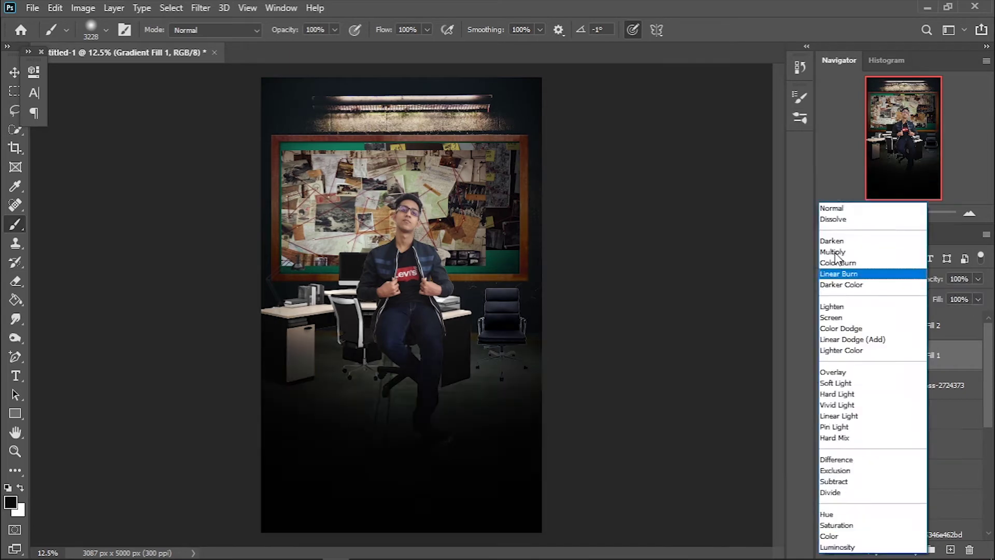
pyautogui.click(836, 262)
# Step: Set Gradient Fill 1 to about half opacity and re-show Gradient Fill 2, targeting its mask
pyautogui.scroll(-3, 881, 414)
pyautogui.scroll(-3, 881, 435)
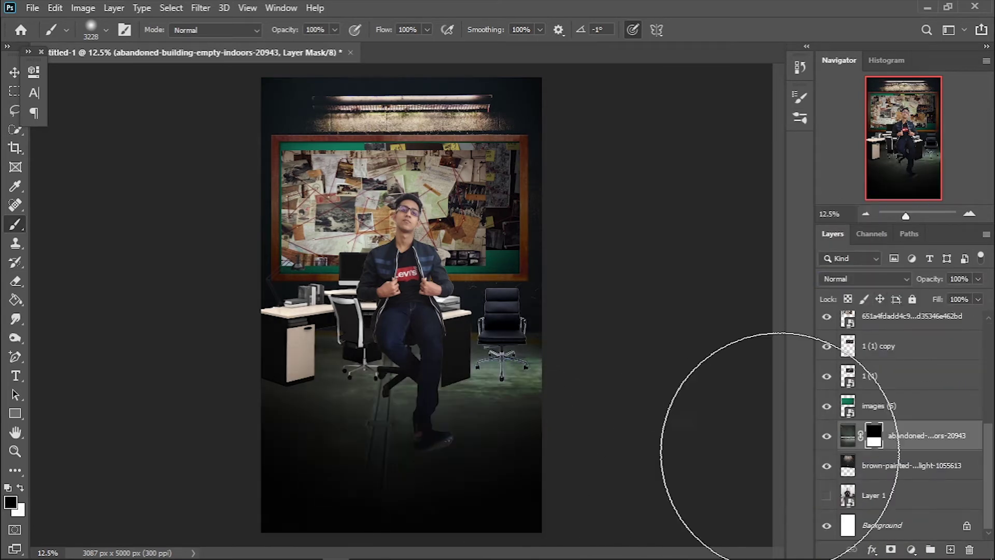
pyautogui.scroll(5, 882, 425)
pyautogui.moveTo(978, 279)
pyautogui.mouseDown()
pyautogui.moveTo(964, 295)
pyautogui.moveTo(932, 296)
pyautogui.mouseUp()
pyautogui.click(827, 326)
pyautogui.click(882, 326)
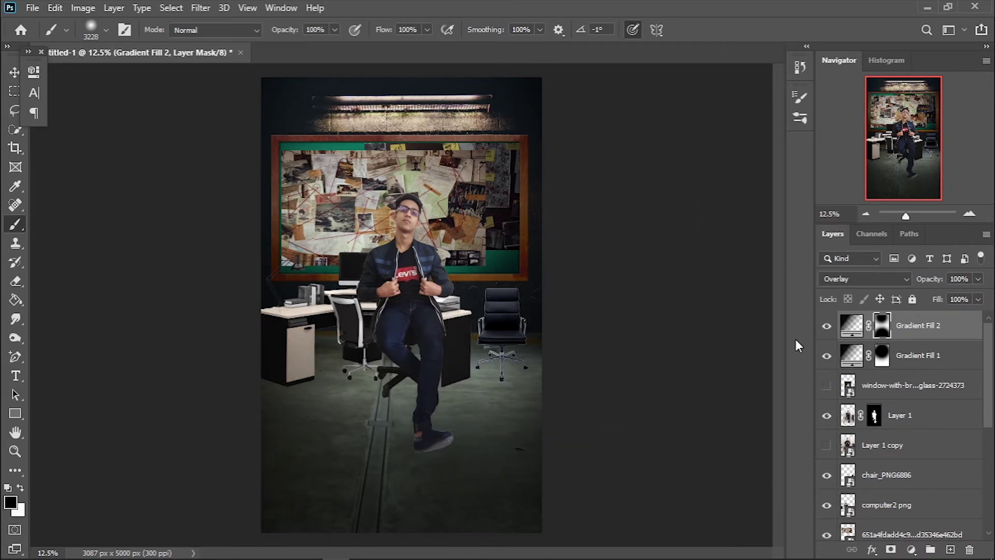
pyautogui.scroll(-3, 902, 425)
# Step: Duplicate the person layer Layer 1 and flip the copy down below his feet
pyautogui.scroll(3, 902, 425)
pyautogui.click(899, 414)
pyautogui.hotkey('ctrl', 'j')
pyautogui.hotkey('ctrl', 't')
pyautogui.moveTo(420, 357); pyautogui.dragTo(421, 550)
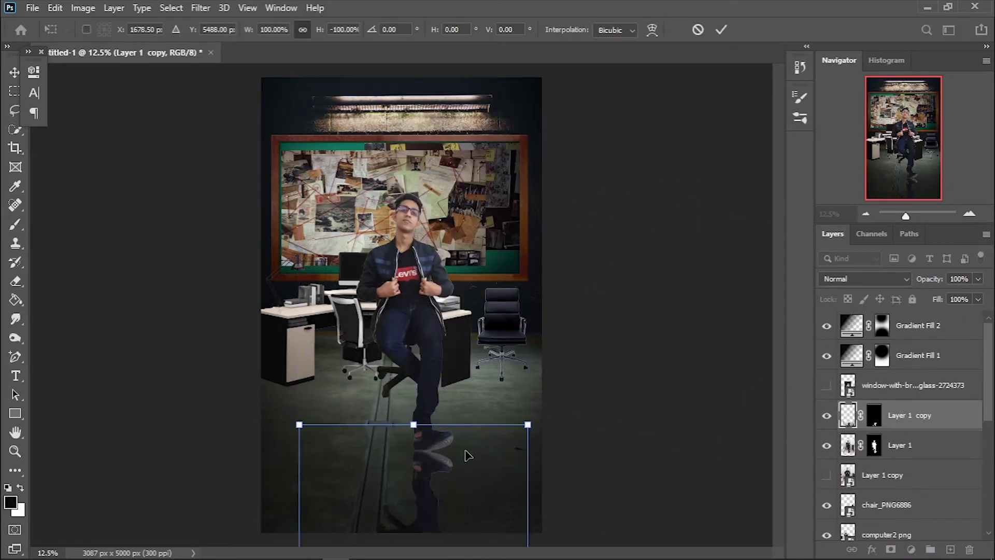
pyautogui.press('Return')
# Step: Turn the copy black with a Color Overlay and move it under Layer 1
pyautogui.doubleClick(956, 423)
pyautogui.click(456, 409)
pyautogui.click(817, 211)
pyautogui.moveTo(912, 414)
pyautogui.mouseDown()
pyautogui.moveTo(937, 431)
pyautogui.moveTo(933, 456)
pyautogui.mouseUp()
pyautogui.hotkey('ctrl', '-')
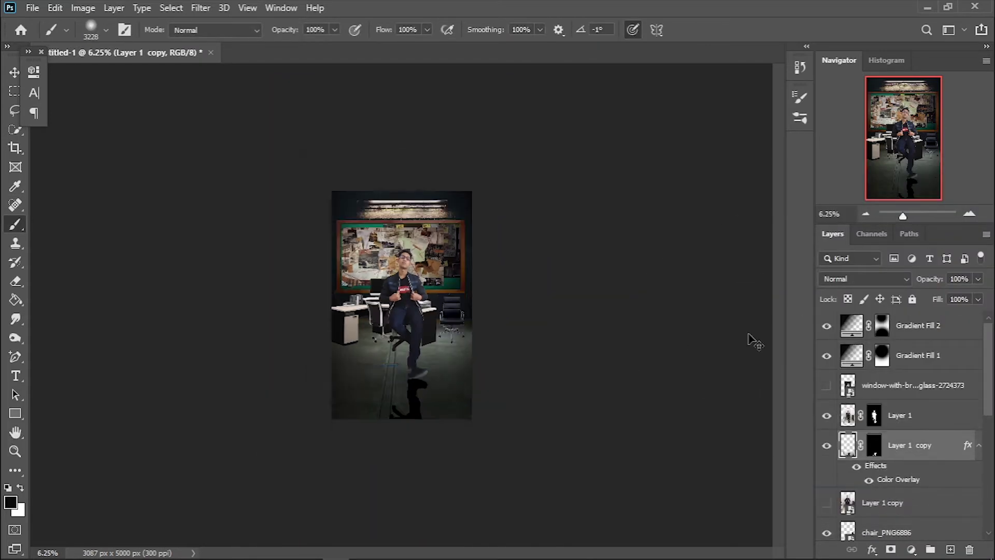
# Step: Distort the black copy into a trapezoid shadow stretched across the floor
pyautogui.hotkey('ctrl', 't')
pyautogui.rightClick(423, 133)
pyautogui.click(489, 187)
pyautogui.moveTo(464, 504); pyautogui.dragTo(527, 471)
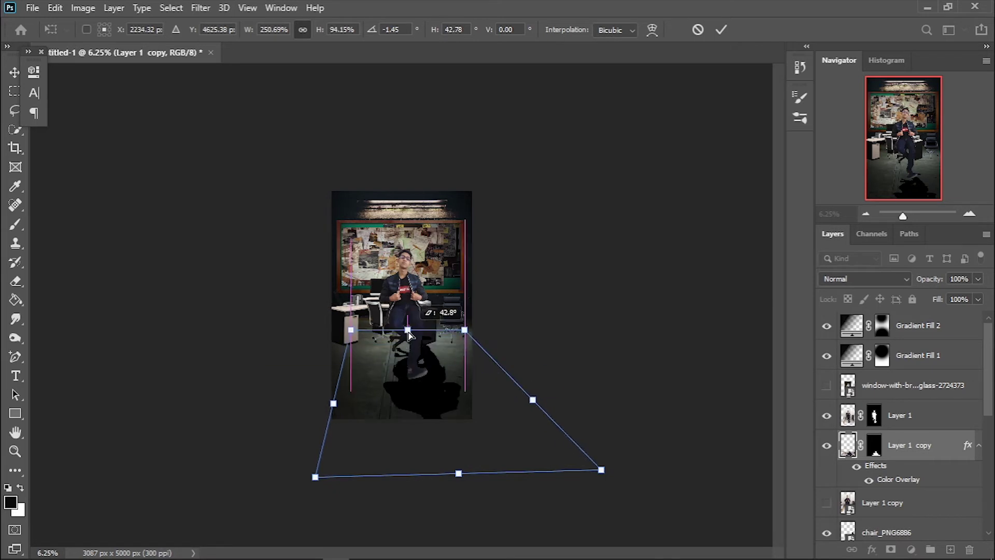
pyautogui.click(722, 29)
# Step: Soften the shadow with Gaussian Blur and set it to Multiply blending
pyautogui.press('b')
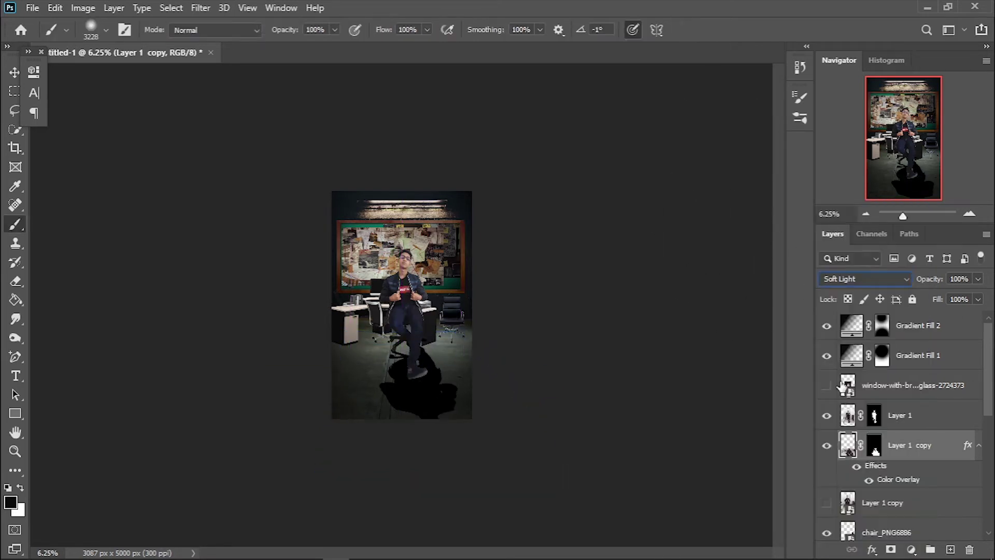
pyautogui.click(198, 6)
pyautogui.click(422, 225)
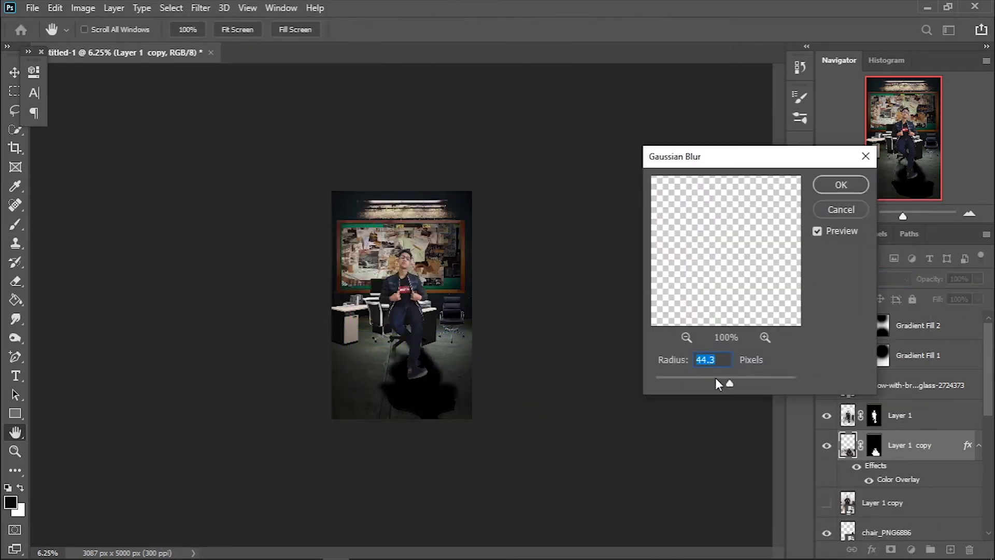
pyautogui.press('Return')
pyautogui.click(865, 278)
pyautogui.click(850, 243)
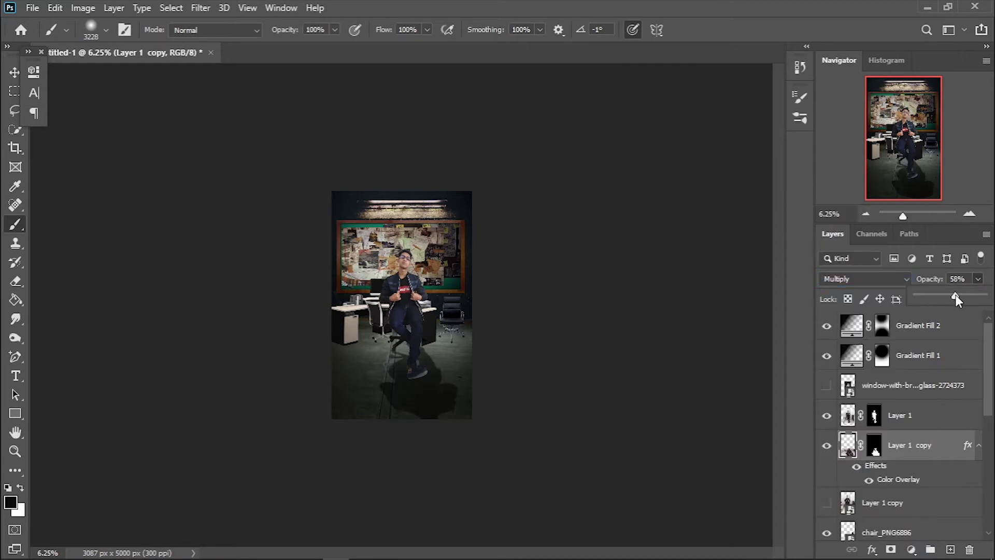
# Step: Zoom back in and select the desk layer
pyautogui.press('z')
pyautogui.click(229, 338)
pyautogui.press('v')
pyautogui.click(415, 388)
# Step: Flip the desk copy and move it down onto the floor
pyautogui.hotkey('ctrl', 't')
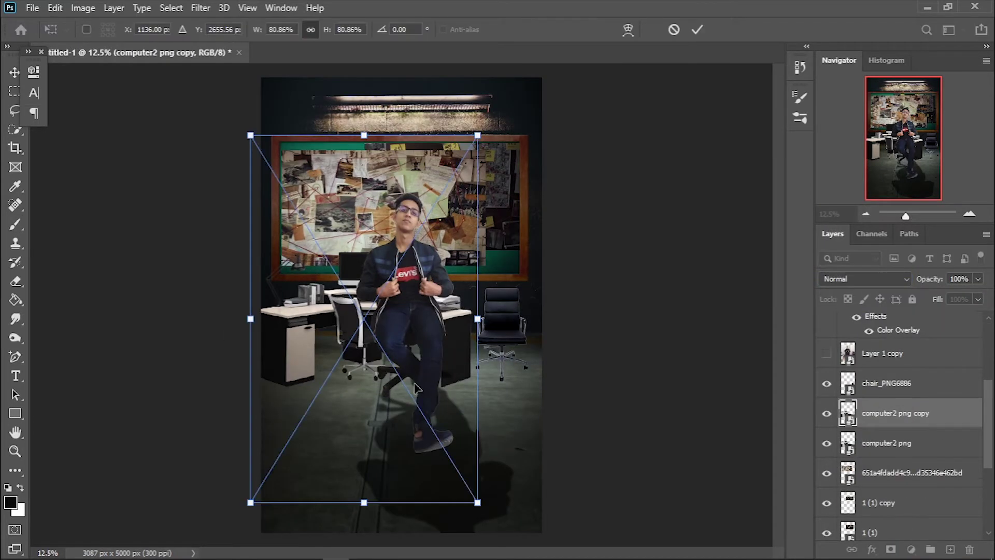
pyautogui.moveTo(415, 388); pyautogui.dragTo(404, 467)
pyautogui.press('Return')
pyautogui.press('Return')
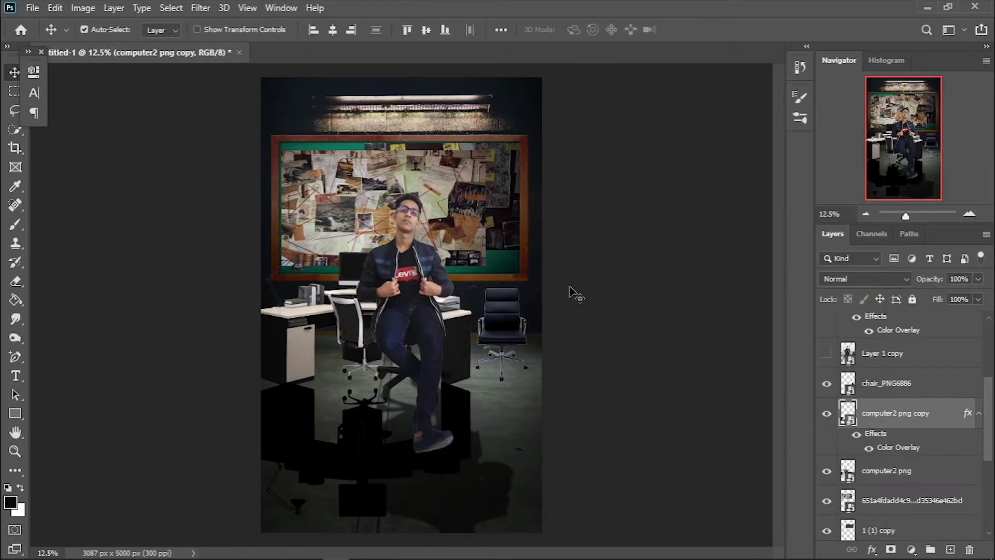
pyautogui.hotkey('ctrl', '-')
# Step: Distort the desk copy's corners into a shadow shape spread across the floor
pyautogui.hotkey('ctrl', 't')
pyautogui.rightClick(401, 171)
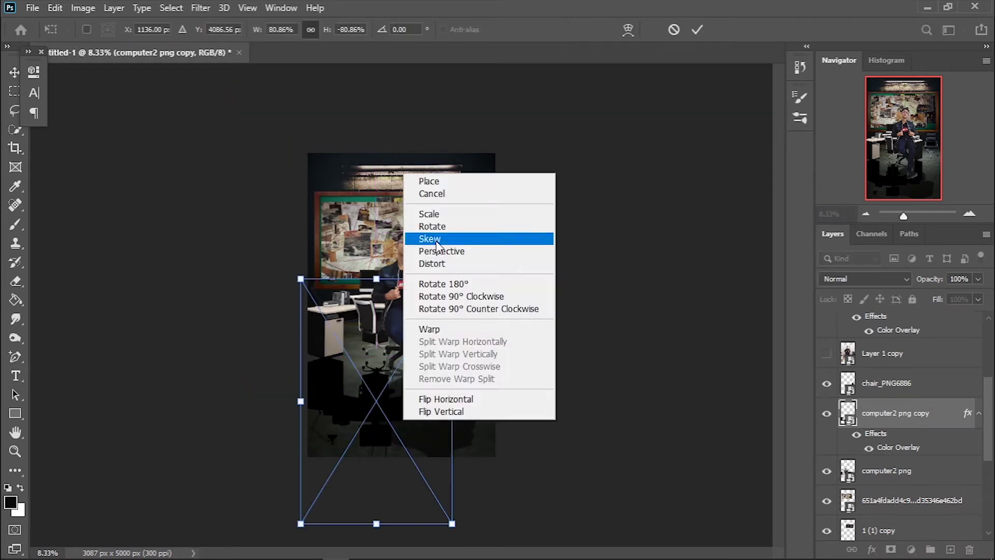
pyautogui.click(440, 233)
pyautogui.moveTo(484, 533); pyautogui.dragTo(528, 507)
pyautogui.moveTo(299, 524); pyautogui.dragTo(286, 532)
pyautogui.hotkey('ctrl', '-')
pyautogui.moveTo(405, 436); pyautogui.dragTo(414, 475)
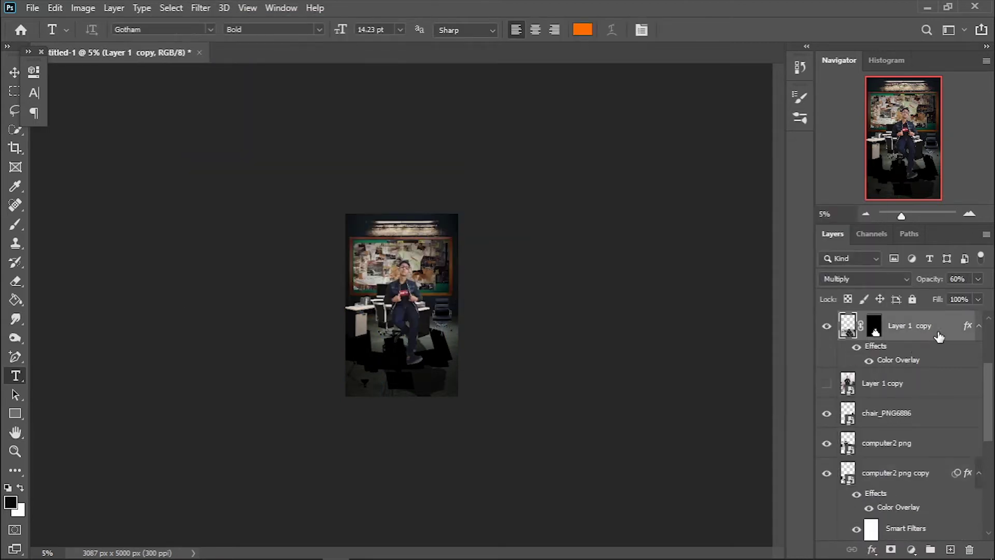
pyautogui.hotkey('ctrl', 'z')
# Step: Blur the desk shadow, set it to 60% opacity, and select the man's shadow layer to fade it
pyautogui.press('z')
pyautogui.hotkey('ctrl', '+')
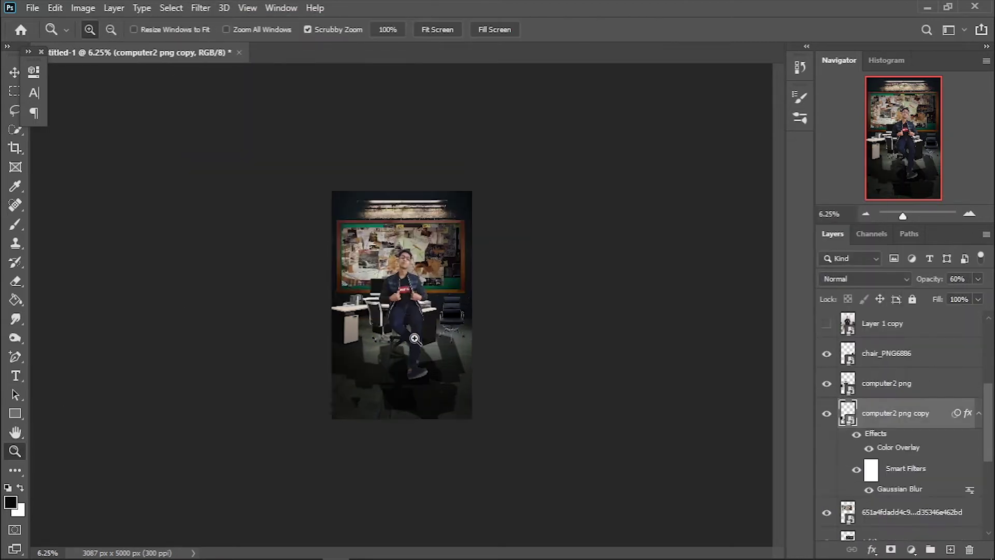
pyautogui.hotkey('ctrl', '+')
pyautogui.hotkey('ctrl', '+')
pyautogui.moveTo(943, 297); pyautogui.dragTo(953, 295)
pyautogui.click(891, 512)
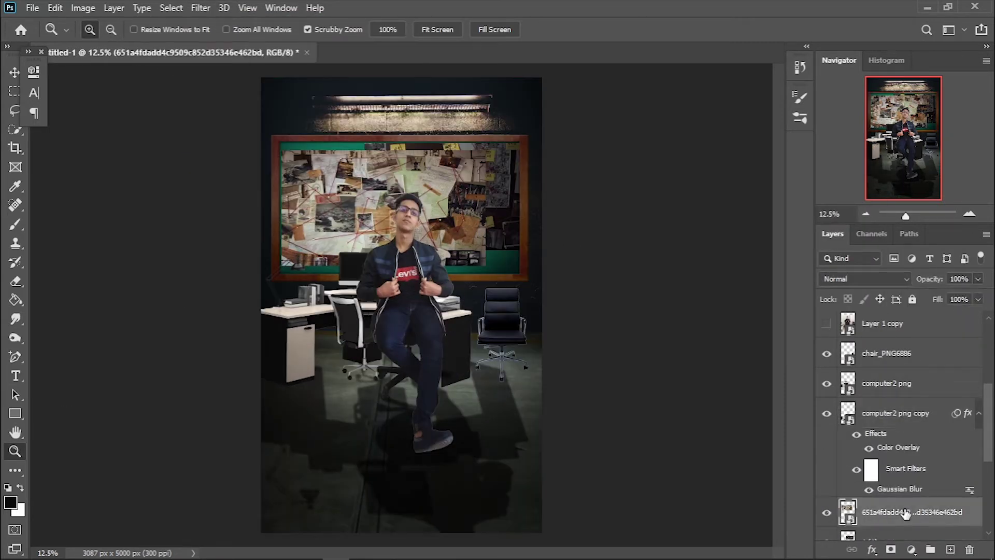
pyautogui.click(891, 323)
pyautogui.scroll(-3, 891, 441)
pyautogui.scroll(4, 891, 441)
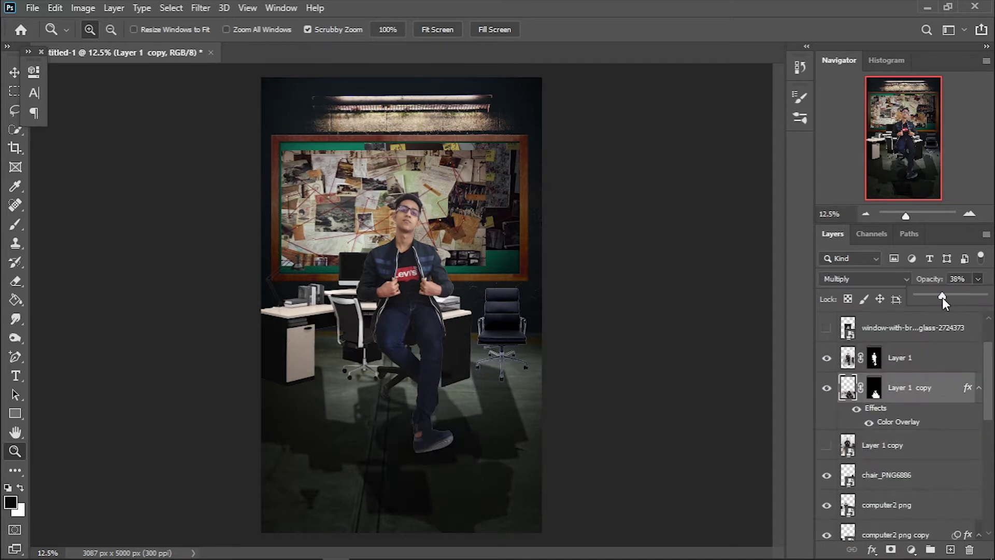
# Step: Duplicate the chair layer and flip the copy upside down below the chair
pyautogui.scroll(-2, 891, 415)
pyautogui.click(886, 415)
pyautogui.hotkey('ctrl', 'j')
pyautogui.hotkey('ctrl', 't')
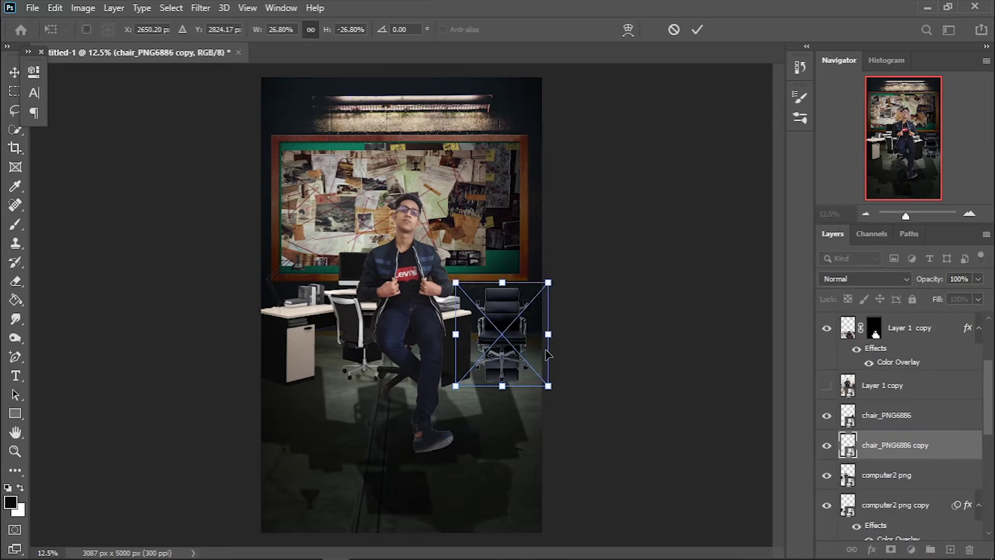
pyautogui.moveTo(508, 374); pyautogui.dragTo(505, 399)
# Step: Skew the flipped chair copy so it lies flat on the floor as a shadow
pyautogui.rightClick(524, 417)
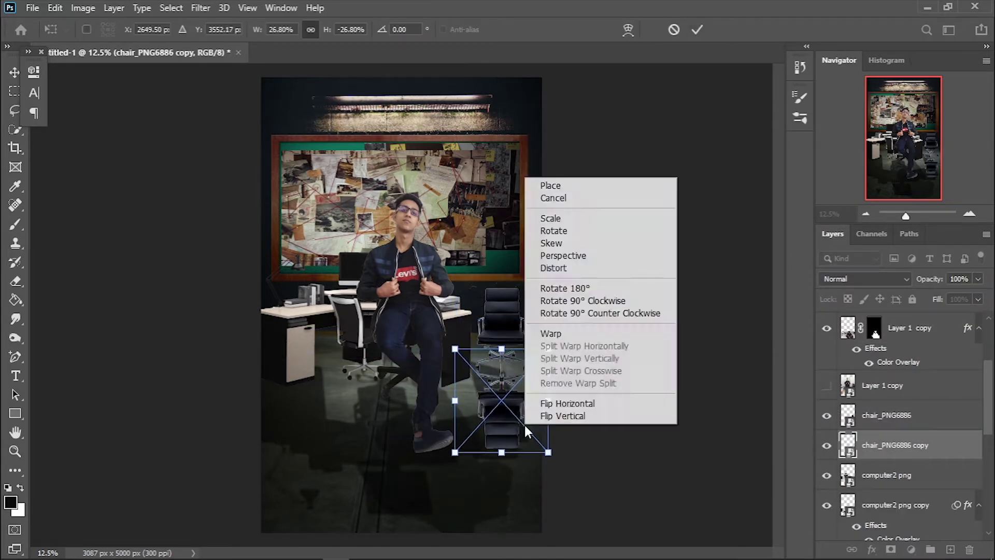
pyautogui.click(542, 240)
pyautogui.moveTo(550, 455); pyautogui.dragTo(570, 469)
pyautogui.moveTo(451, 473); pyautogui.dragTo(456, 470)
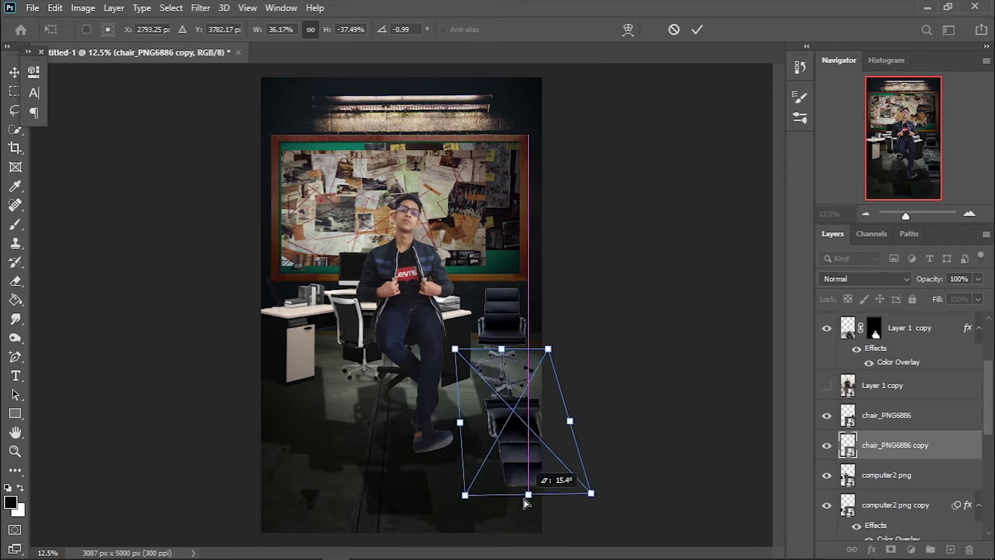
pyautogui.moveTo(583, 471); pyautogui.dragTo(608, 467)
pyautogui.moveTo(452, 362); pyautogui.dragTo(458, 359)
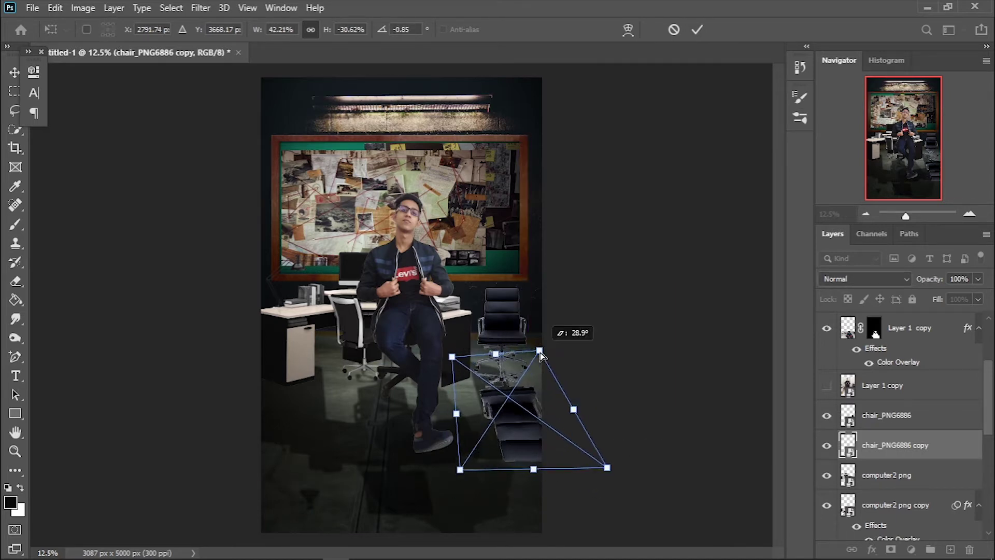
pyautogui.press('Return')
pyautogui.doubleClick(931, 444)
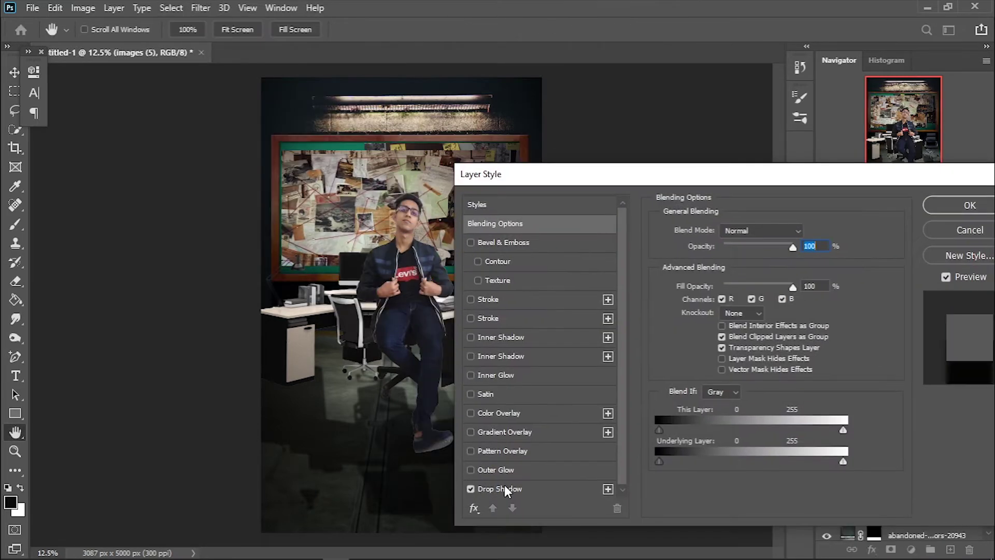
# Step: Set the current layer's inner shadow to Overlay blending with higher opacity
pyautogui.click(505, 490)
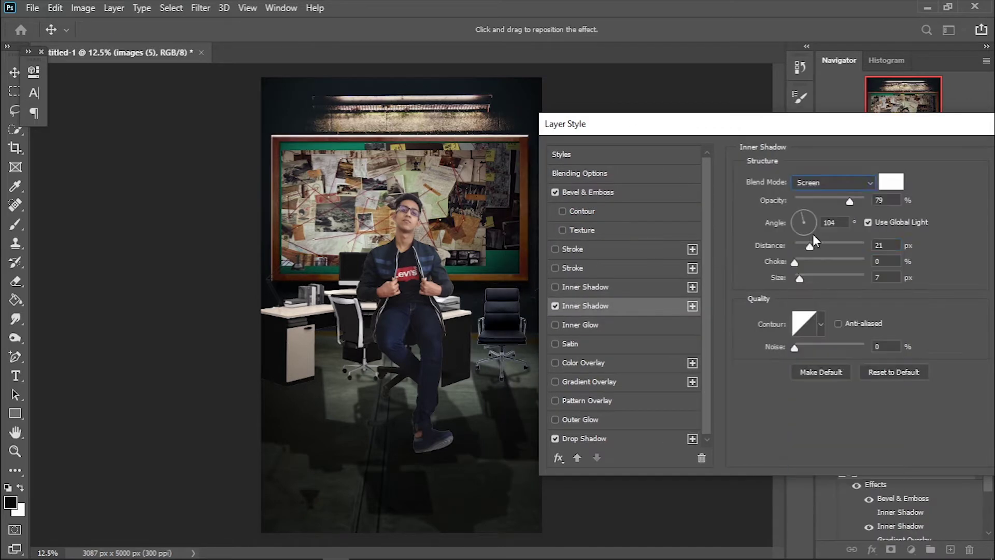
pyautogui.click(832, 182)
pyautogui.click(830, 355)
pyautogui.moveTo(849, 201); pyautogui.dragTo(855, 201)
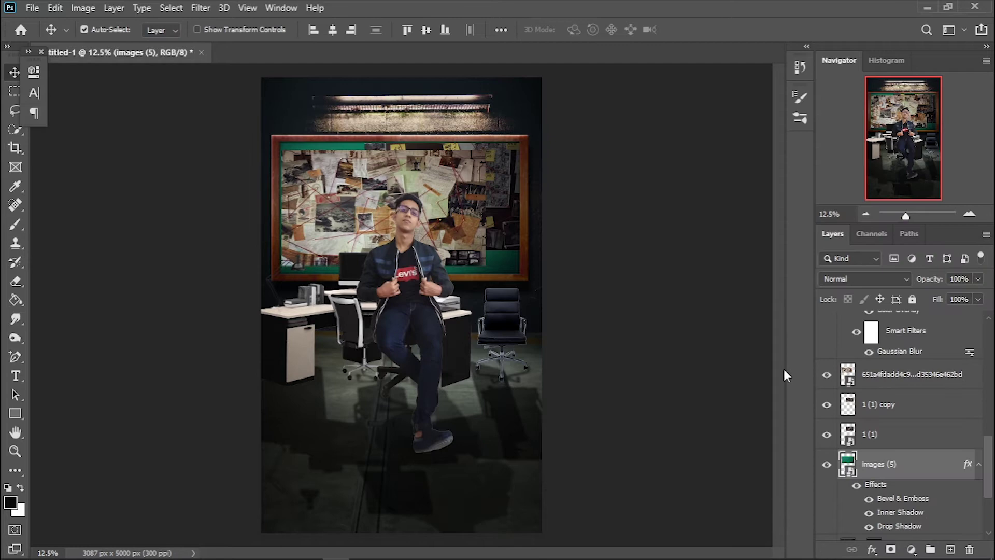
# Step: Give the corkboard layer a drop shadow and an inner shadow
pyautogui.click(912, 374)
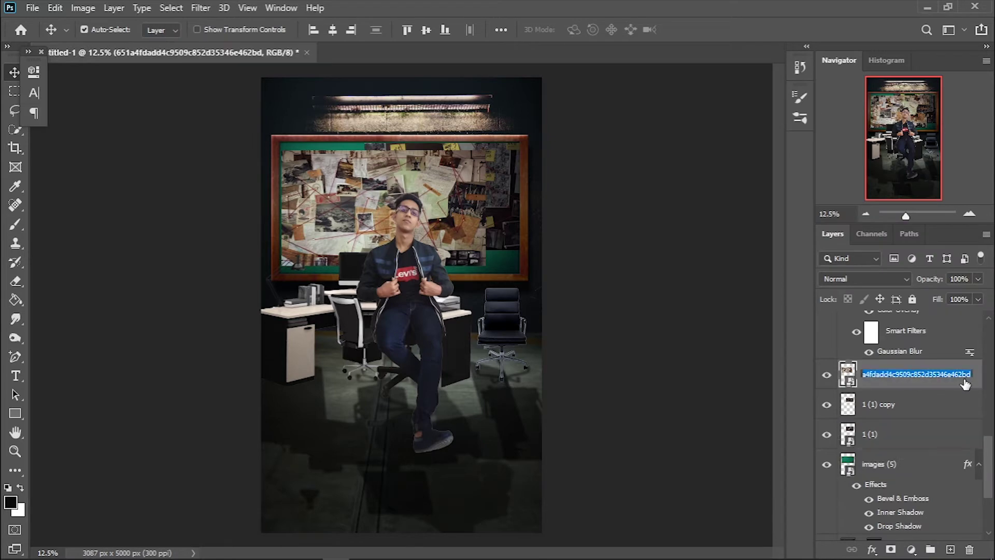
pyautogui.doubleClick(966, 382)
pyautogui.click(680, 453)
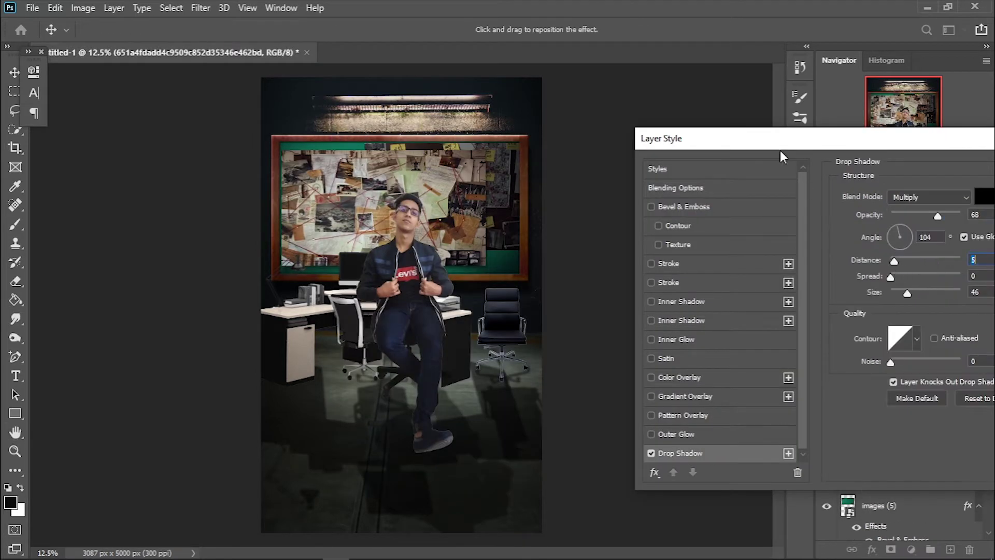
pyautogui.click(651, 320)
pyautogui.press('Return')
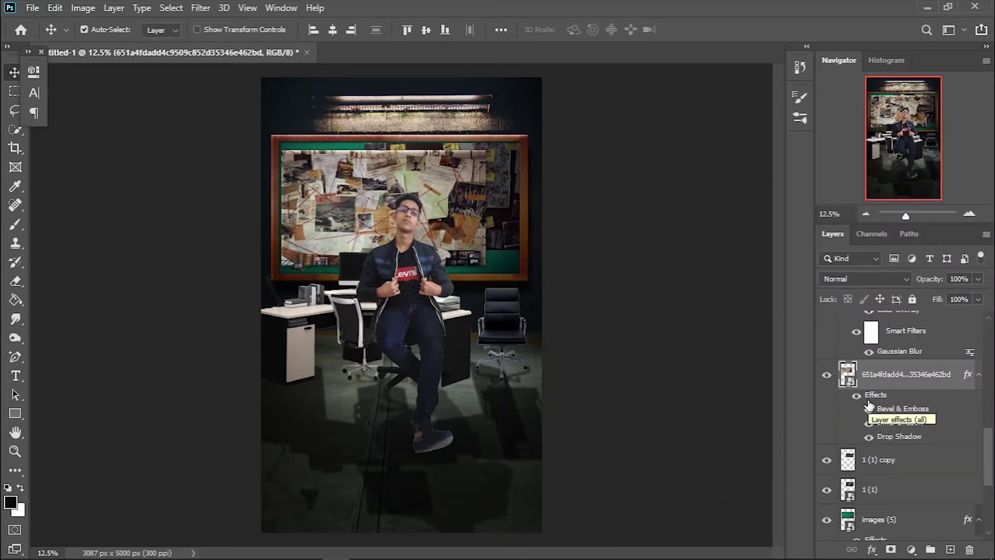
# Step: Give the computer2 png layer an inner shadow and Bevel & Emboss
pyautogui.scroll(-1, 889, 457)
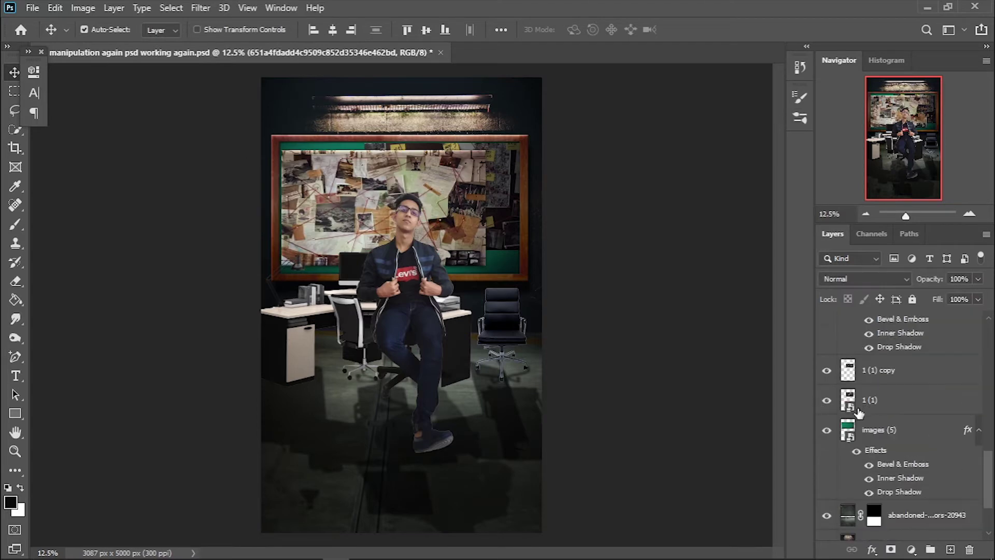
pyautogui.scroll(4, 890, 445)
pyautogui.scroll(1, 907, 394)
pyautogui.click(928, 334)
pyautogui.doubleClick(928, 335)
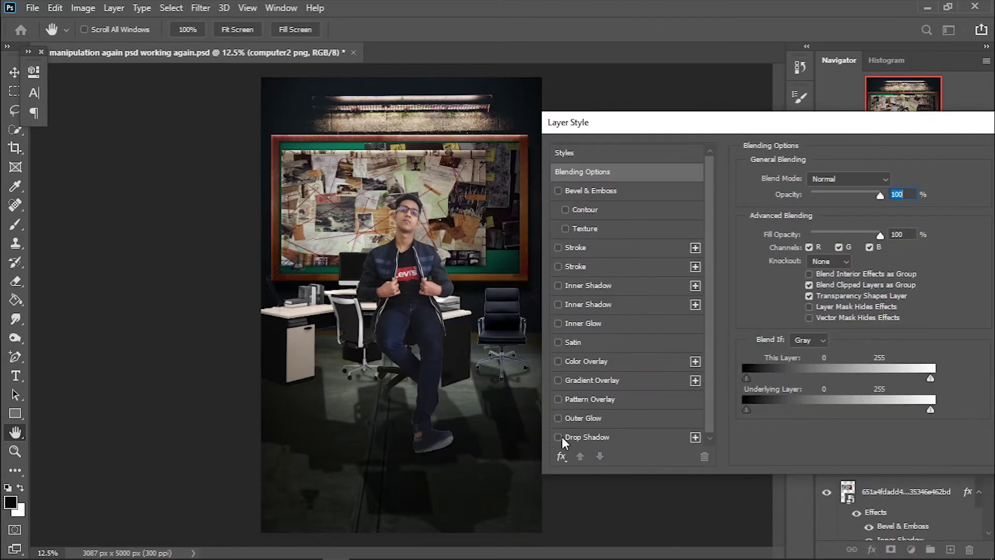
pyautogui.click(558, 304)
pyautogui.click(558, 192)
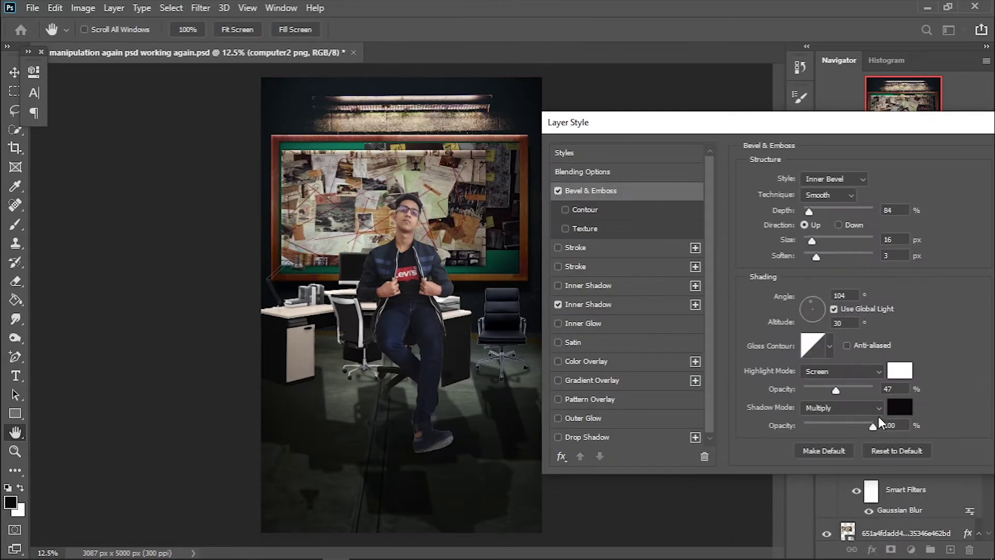
pyautogui.press('Return')
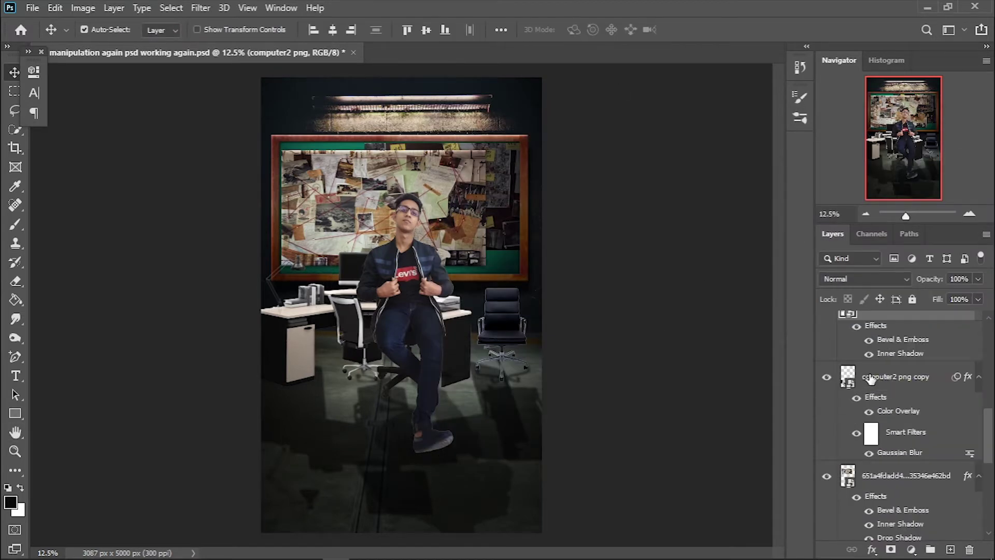
# Step: Add a black-to-transparent Gradient Fill layer and paint black on its mask
pyautogui.click(911, 549)
pyautogui.click(901, 301)
pyautogui.click(804, 228)
pyautogui.press('Return')
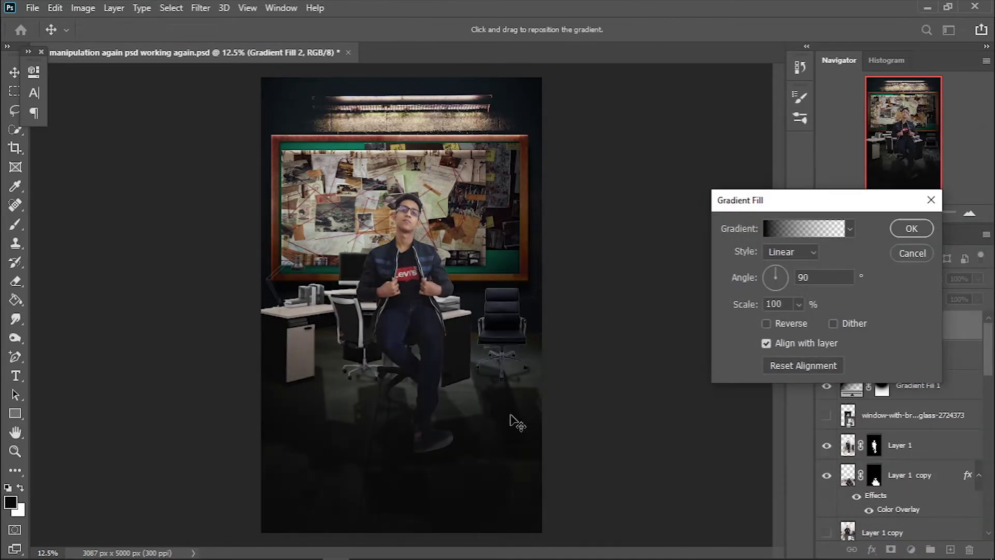
pyautogui.press('Return')
pyautogui.press('b')
pyautogui.moveTo(267, 322); pyautogui.dragTo(444, 459)
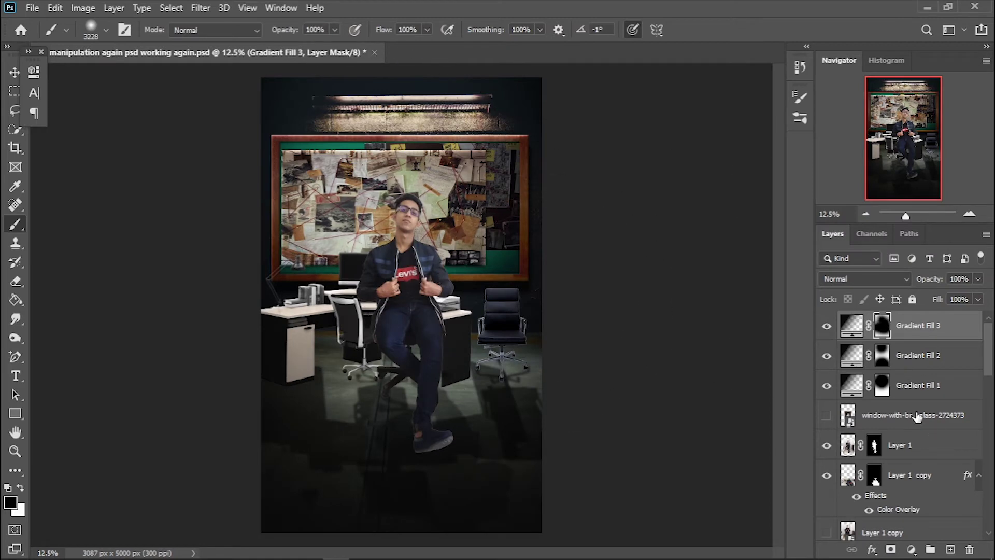
# Step: Merge the selected corkboard layers into one new layer
pyautogui.scroll(-5, 916, 417)
pyautogui.click(881, 414)
pyautogui.scroll(-3, 882, 414)
pyautogui.keyDown('shift'); pyautogui.click(886, 426); pyautogui.keyUp('shift')
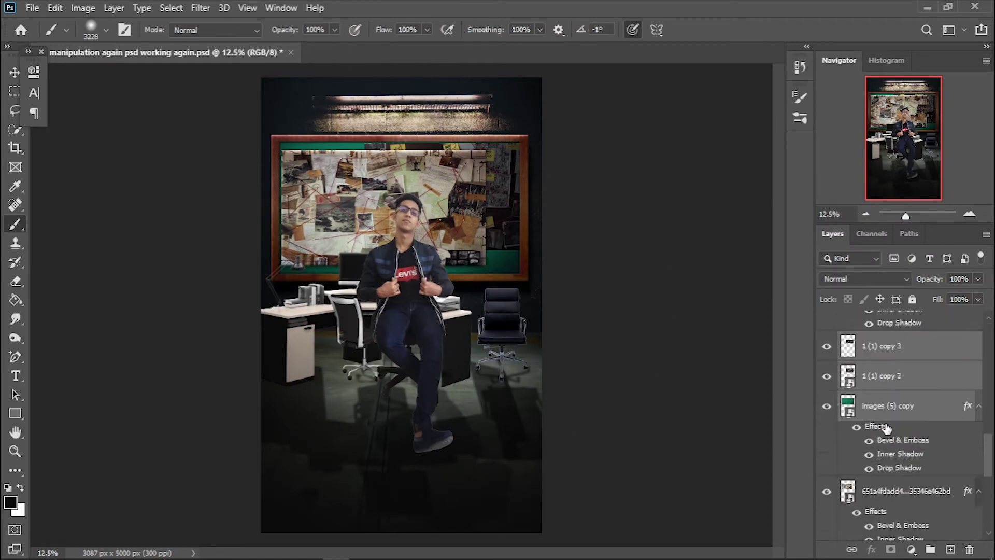
pyautogui.hotkey('ctrl', 'e')
# Step: Grade the merged corkboard in Camera Raw: exposure, contrast, highlights, vibrance and orange saturation
pyautogui.click(200, 8)
pyautogui.click(225, 94)
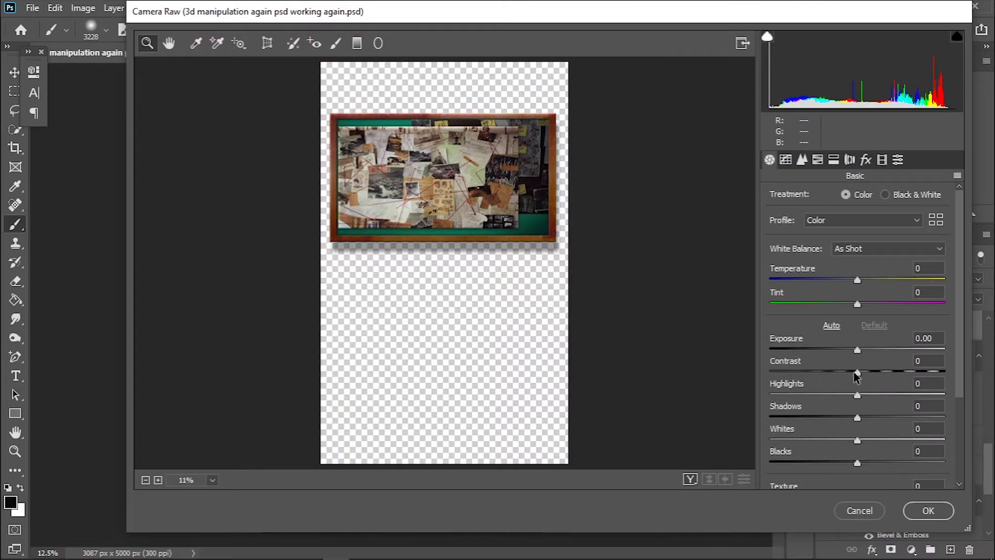
pyautogui.moveTo(857, 372); pyautogui.dragTo(877, 372)
pyautogui.moveTo(858, 350)
pyautogui.mouseDown()
pyautogui.moveTo(882, 351)
pyautogui.moveTo(852, 350)
pyautogui.mouseUp()
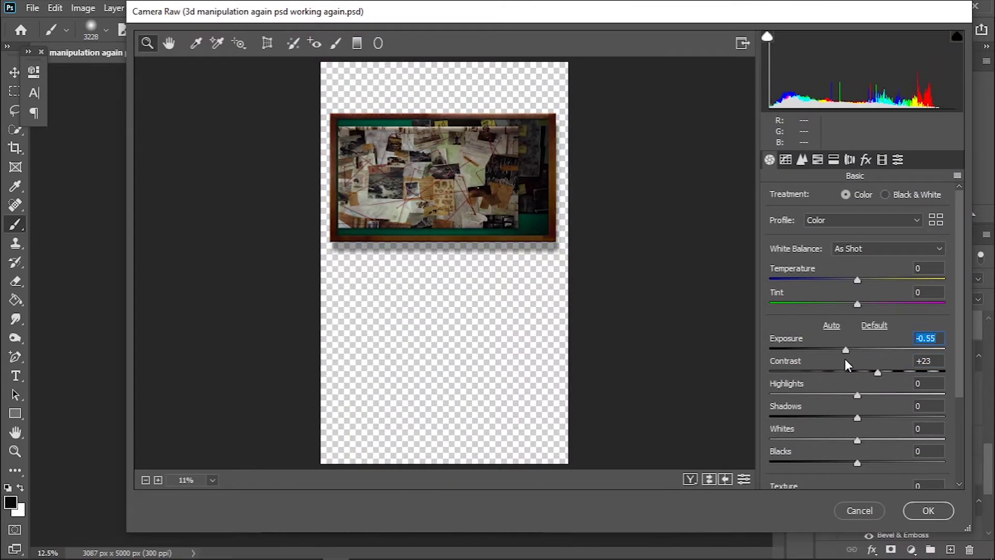
pyautogui.moveTo(857, 395)
pyautogui.mouseDown()
pyautogui.moveTo(817, 395)
pyautogui.moveTo(844, 417)
pyautogui.moveTo(871, 395)
pyautogui.mouseUp()
pyautogui.moveTo(857, 440); pyautogui.dragTo(865, 440)
pyautogui.moveTo(857, 429); pyautogui.dragTo(901, 414)
pyautogui.scroll(-3, 855, 462)
pyautogui.scroll(-1, 902, 415)
pyautogui.moveTo(858, 449); pyautogui.dragTo(876, 449)
pyautogui.click(818, 160)
pyautogui.moveTo(862, 275); pyautogui.dragTo(948, 274)
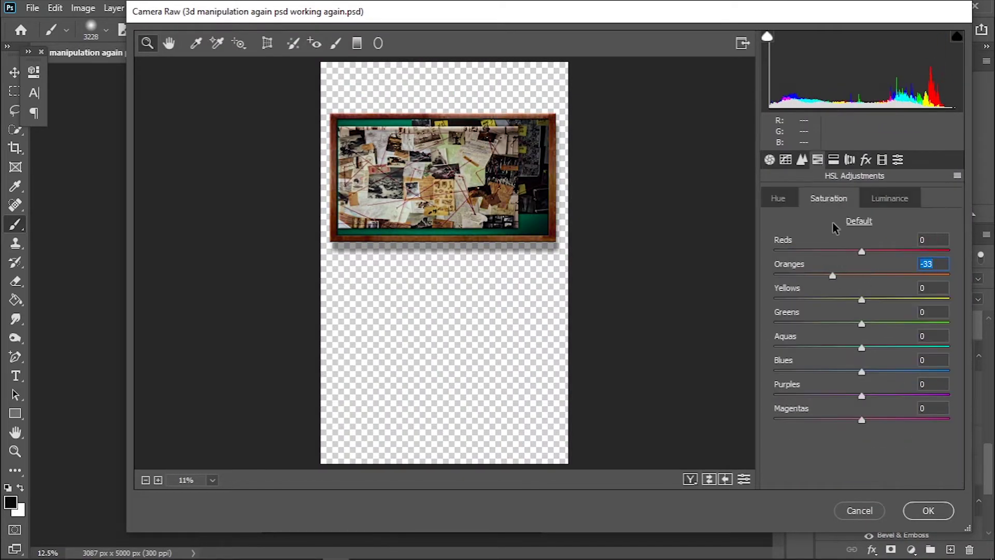
pyautogui.click(866, 160)
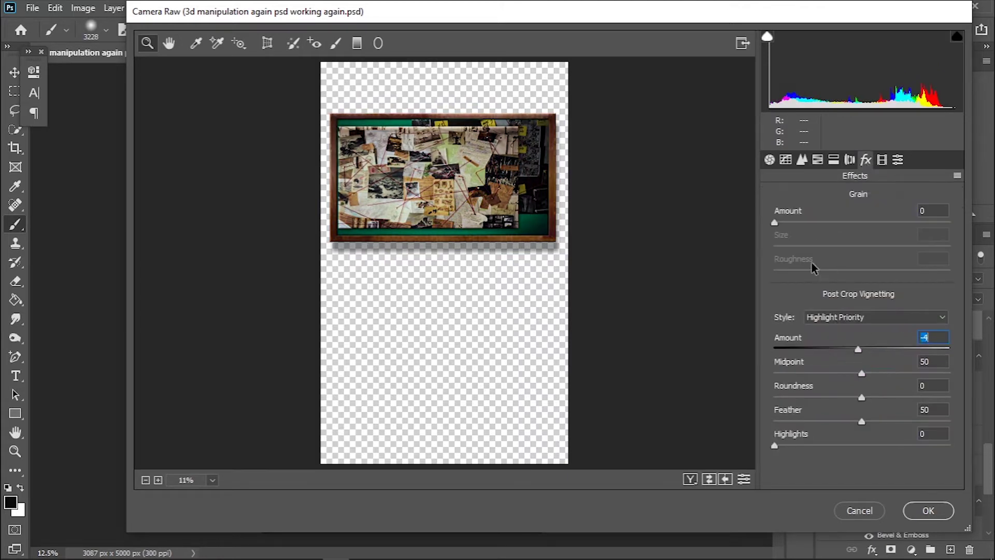
pyautogui.press('Return')
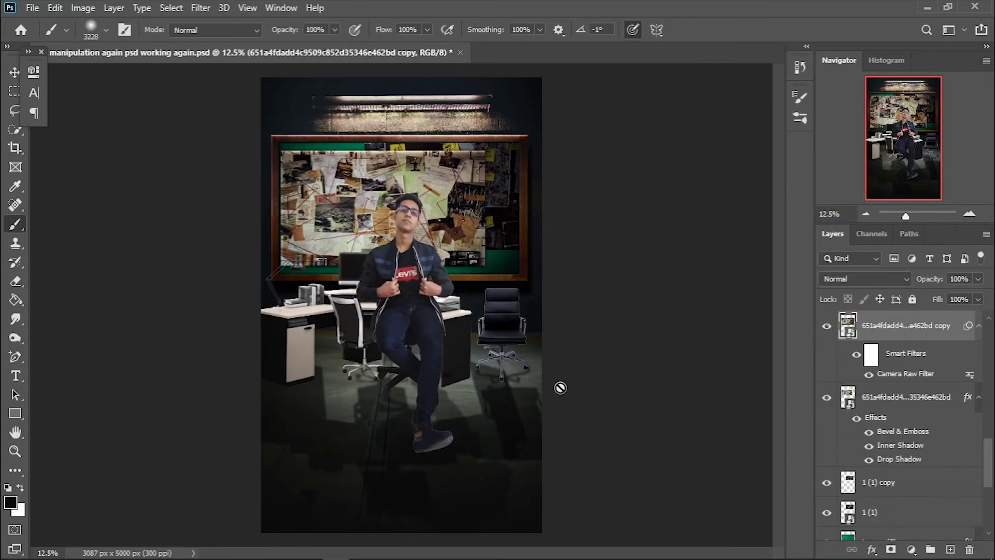
# Step: Soften the corkboard with a Gaussian Blur of radius 7.4
pyautogui.click(201, 7)
pyautogui.click(409, 197)
pyautogui.moveTo(675, 384)
pyautogui.mouseDown()
pyautogui.moveTo(722, 382)
pyautogui.moveTo(702, 382)
pyautogui.mouseUp()
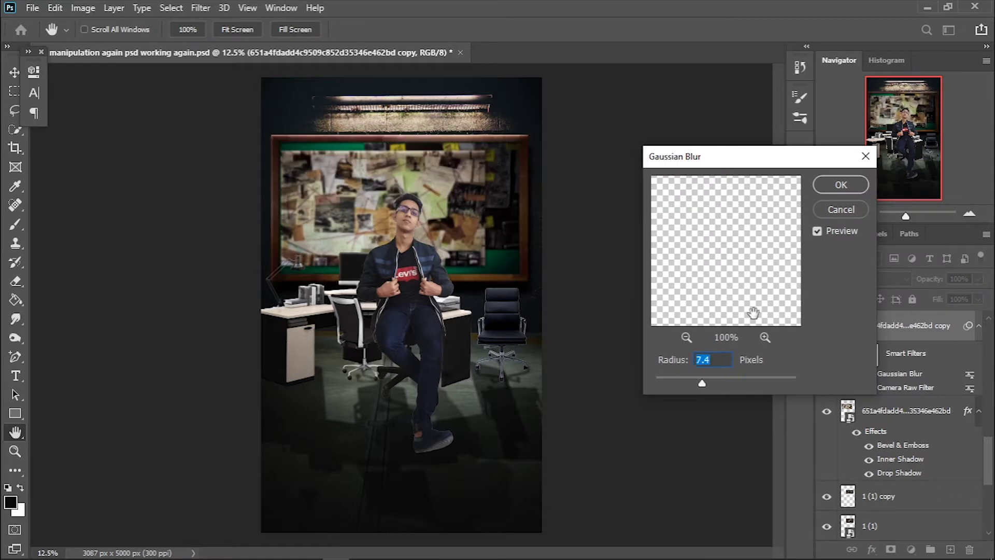
pyautogui.press('Return')
# Step: Grade the desk in Camera Raw: lower exposure, more contrast, deeper shadows and a vignette
pyautogui.click(200, 8)
pyautogui.click(217, 95)
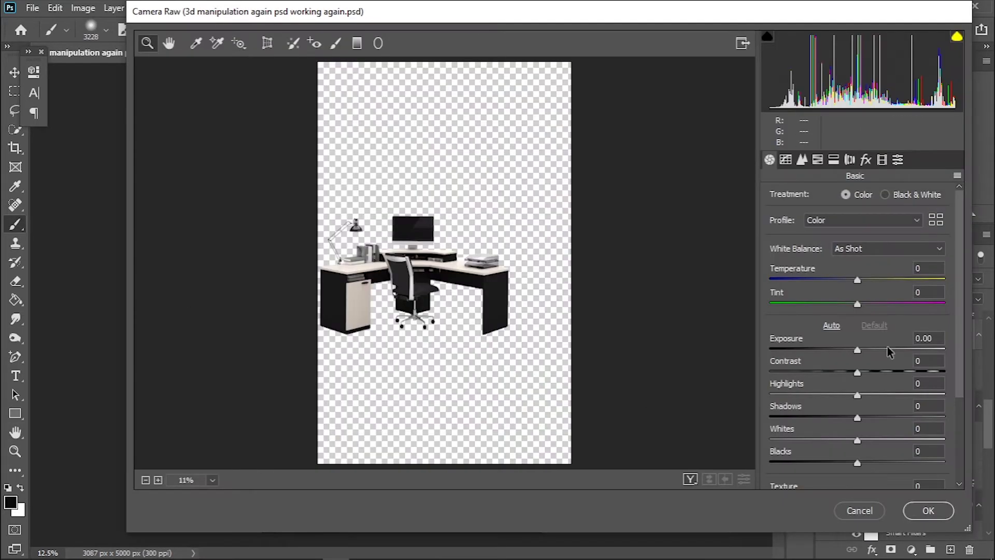
pyautogui.moveTo(857, 395)
pyautogui.mouseDown()
pyautogui.moveTo(882, 395)
pyautogui.moveTo(807, 417)
pyautogui.mouseUp()
pyautogui.moveTo(857, 440); pyautogui.dragTo(887, 440)
pyautogui.moveTo(858, 393); pyautogui.dragTo(847, 393)
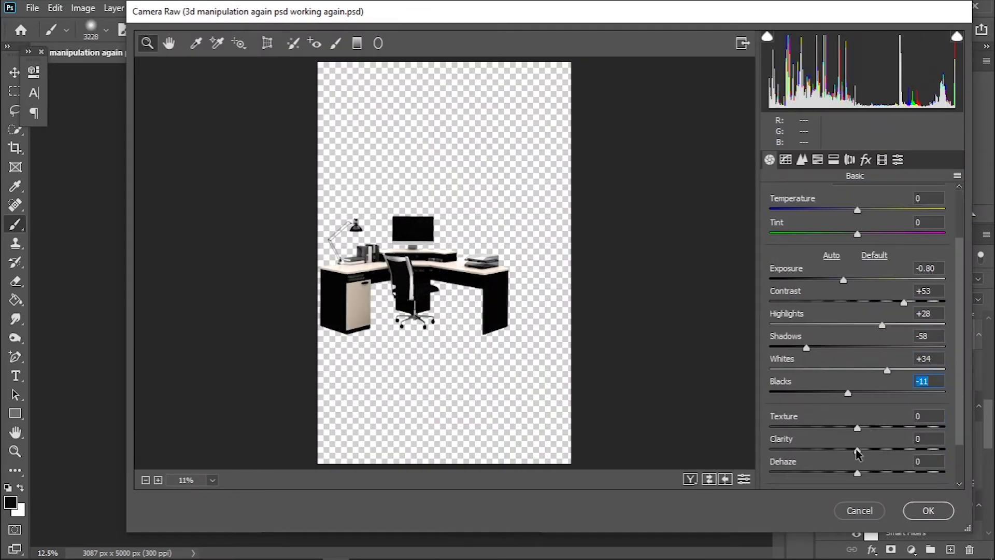
pyautogui.moveTo(857, 427); pyautogui.dragTo(896, 427)
pyautogui.moveTo(857, 450); pyautogui.dragTo(886, 450)
pyautogui.click(865, 160)
pyautogui.moveTo(857, 346); pyautogui.dragTo(838, 346)
pyautogui.click(929, 511)
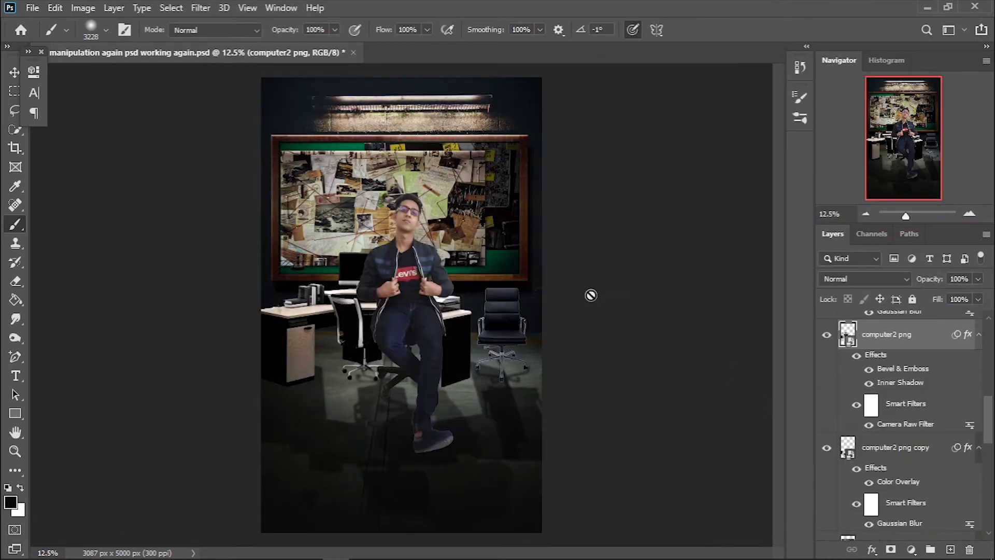
# Step: Run a second Camera Raw pass on the desk adjusting exposure and contrast
pyautogui.click(201, 8)
pyautogui.click(239, 95)
pyautogui.moveTo(857, 300); pyautogui.dragTo(932, 301)
pyautogui.moveTo(857, 325); pyautogui.dragTo(866, 348)
pyautogui.moveTo(857, 450); pyautogui.dragTo(881, 450)
pyautogui.click(866, 159)
pyautogui.click(928, 510)
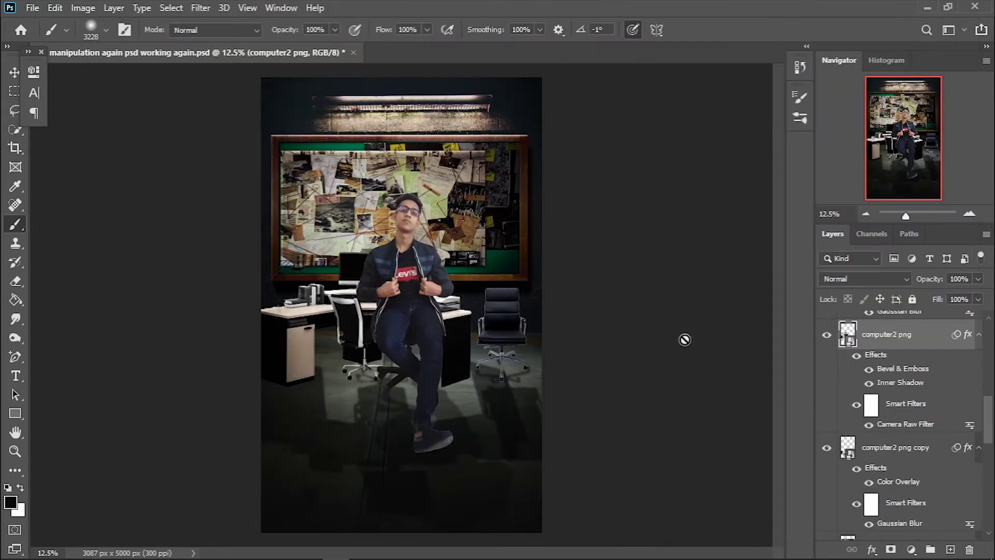
# Step: Apply Camera Raw tone adjustments to the chair_PNG6886 layer
pyautogui.scroll(2, 892, 424)
pyautogui.click(886, 351)
pyautogui.click(200, 8)
pyautogui.click(239, 94)
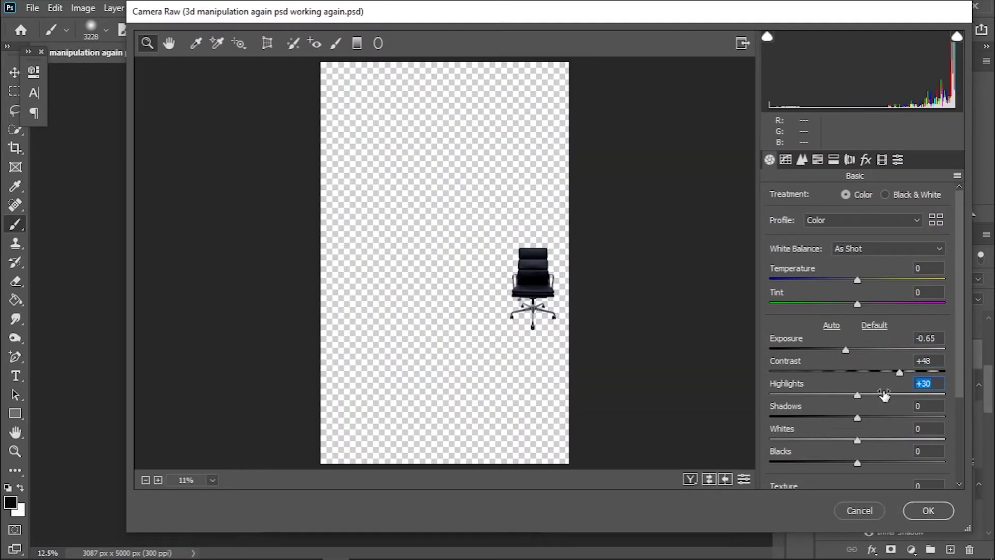
pyautogui.moveTo(885, 395); pyautogui.dragTo(871, 395)
pyautogui.moveTo(858, 417); pyautogui.dragTo(852, 418)
pyautogui.scroll(-2, 861, 440)
pyautogui.click(865, 160)
pyautogui.click(928, 511)
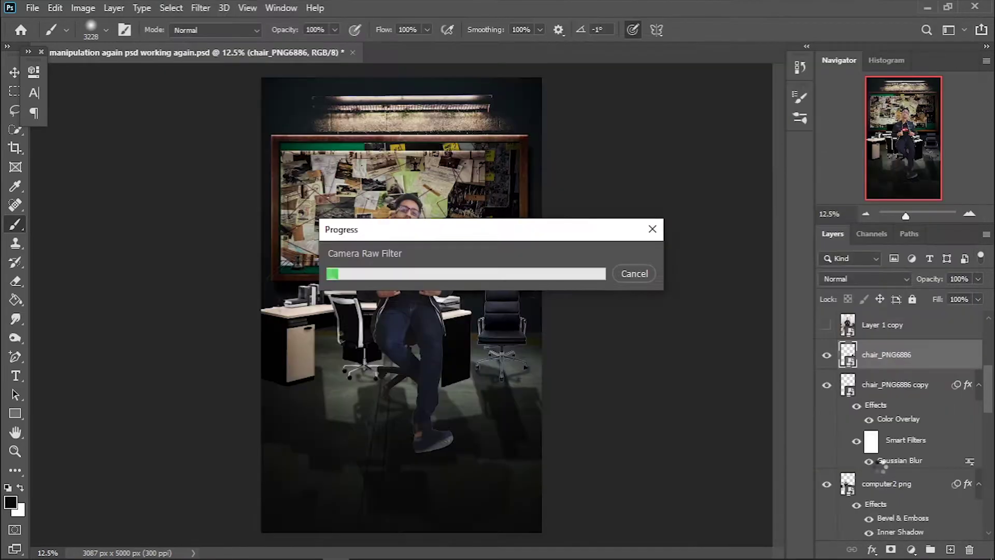
# Step: Enlarge the light glow over the ceiling lamp and blend it with Soft Light
pyautogui.doubleClick(923, 354)
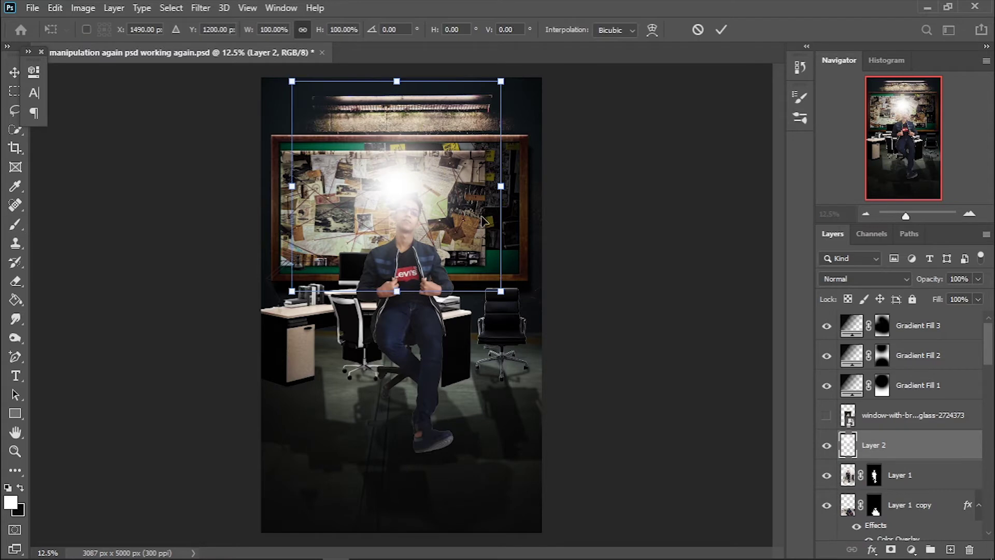
pyautogui.moveTo(501, 291); pyautogui.dragTo(616, 333)
pyautogui.press('Return')
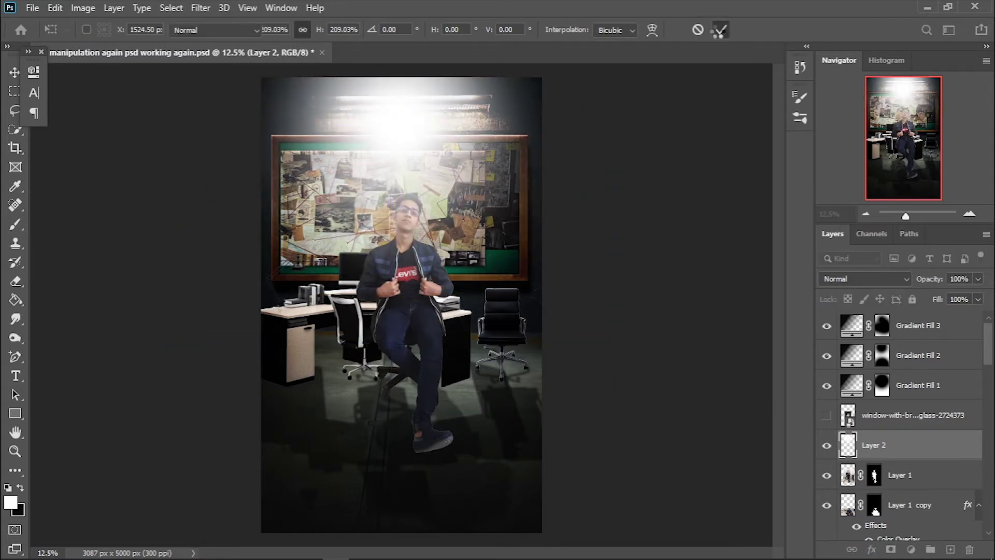
pyautogui.click(863, 278)
pyautogui.click(835, 382)
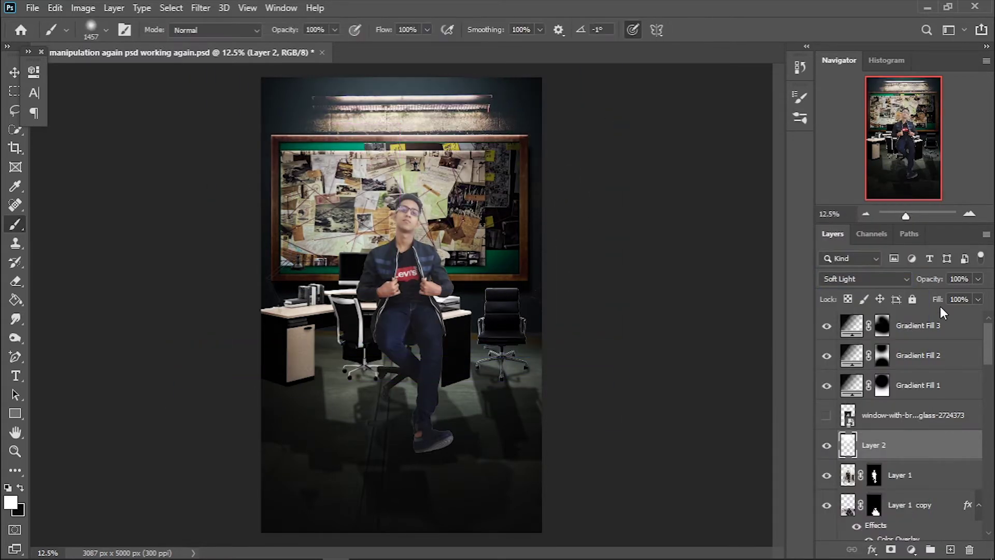
# Step: Set the eraser to a 1457 px brush and move Layer 2 below Layer 1 copy
pyautogui.press('e')
pyautogui.rightClick(476, 141)
pyautogui.moveTo(457, 139); pyautogui.dragTo(477, 139)
pyautogui.press('Return')
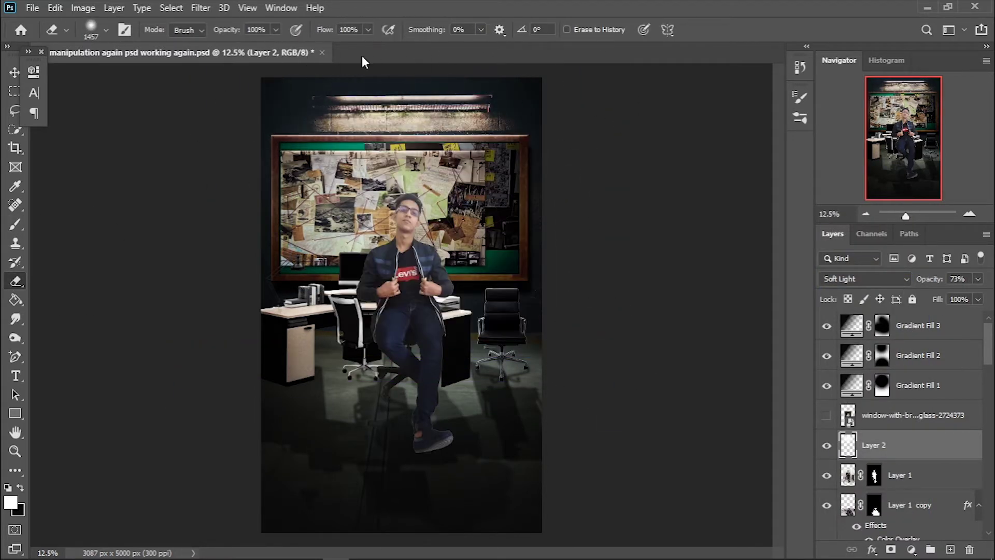
pyautogui.hotkey('ctrl', '[')
pyautogui.hotkey('ctrl', '[')
pyautogui.hotkey('ctrl', '[')
# Step: Paint soft black around the canvas edges on a new empty layer
pyautogui.hotkey('ctrl', 'shift', 'alt', 'n')
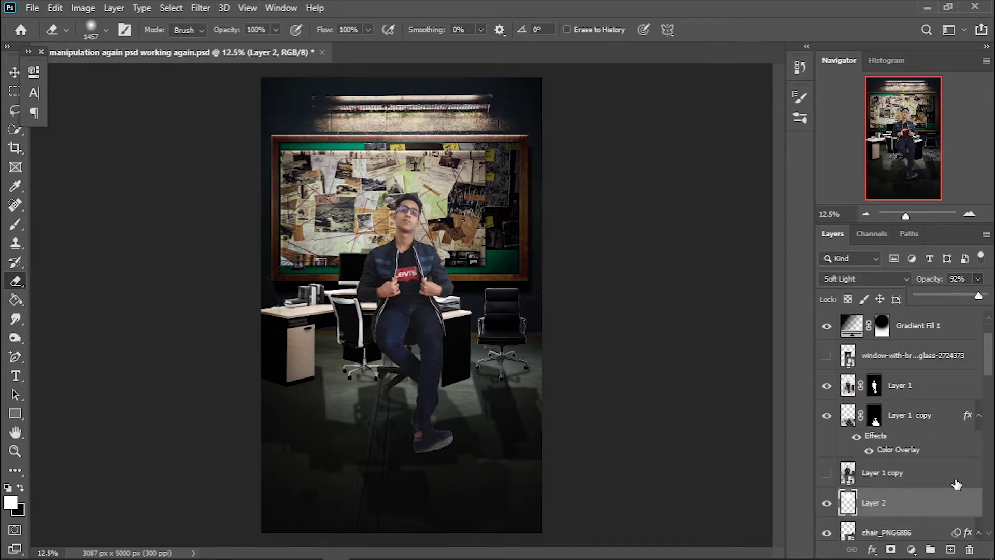
pyautogui.scroll(-1, 956, 485)
pyautogui.press('x')
pyautogui.click(12, 227)
pyautogui.moveTo(292, 104)
pyautogui.mouseDown()
pyautogui.moveTo(244, 389)
pyautogui.moveTo(539, 118)
pyautogui.moveTo(285, 84)
pyautogui.mouseUp()
pyautogui.moveTo(200, 53)
pyautogui.mouseDown()
pyautogui.moveTo(247, 45)
pyautogui.moveTo(208, 53)
pyautogui.mouseUp()
pyautogui.moveTo(399, 67); pyautogui.dragTo(267, 456)
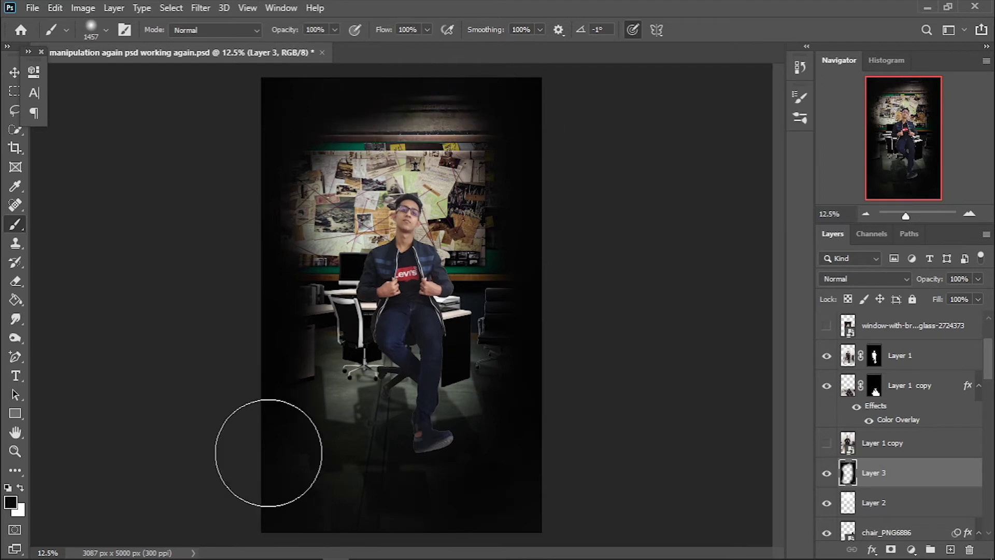
# Step: Set the vignette layer to Multiply at about 51% opacity
pyautogui.click(864, 278)
pyautogui.click(844, 253)
pyautogui.moveTo(978, 278); pyautogui.dragTo(949, 308)
pyautogui.press('e')
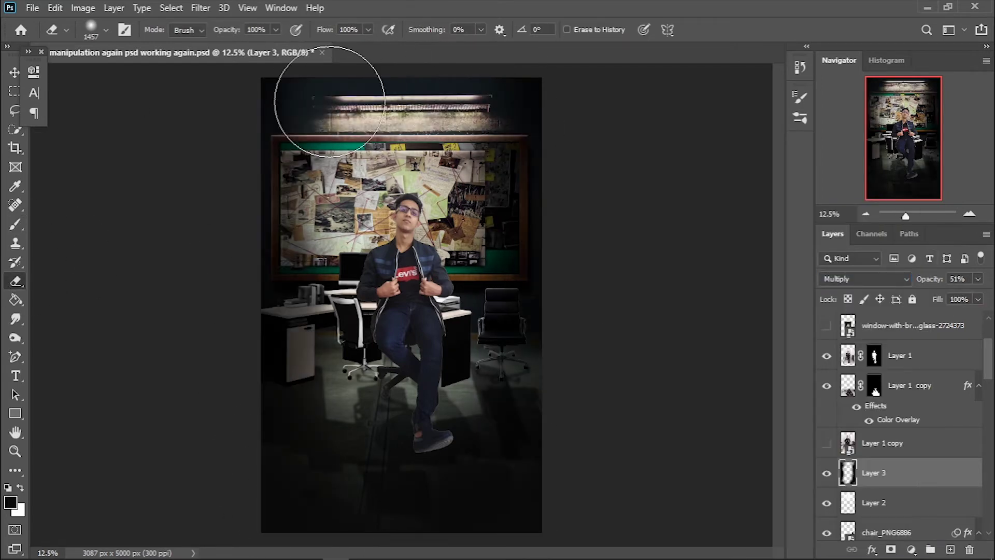
pyautogui.click(877, 356)
# Step: Add darkening Curves adjustments and mask the darkening off the man's legs
pyautogui.click(911, 550)
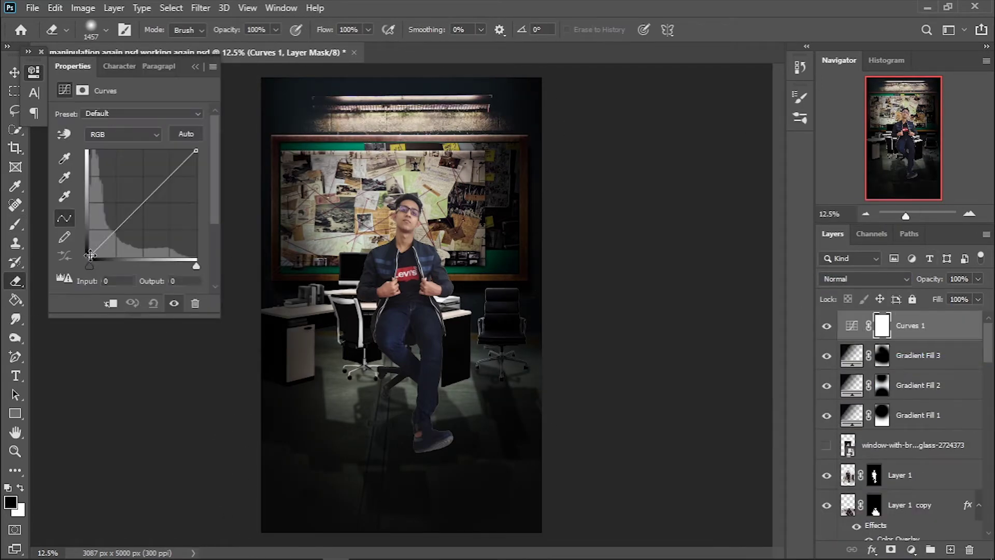
pyautogui.moveTo(123, 226); pyautogui.dragTo(90, 249)
pyautogui.click(911, 549)
pyautogui.click(927, 363)
pyautogui.moveTo(129, 213); pyautogui.dragTo(129, 223)
pyautogui.click(399, 197)
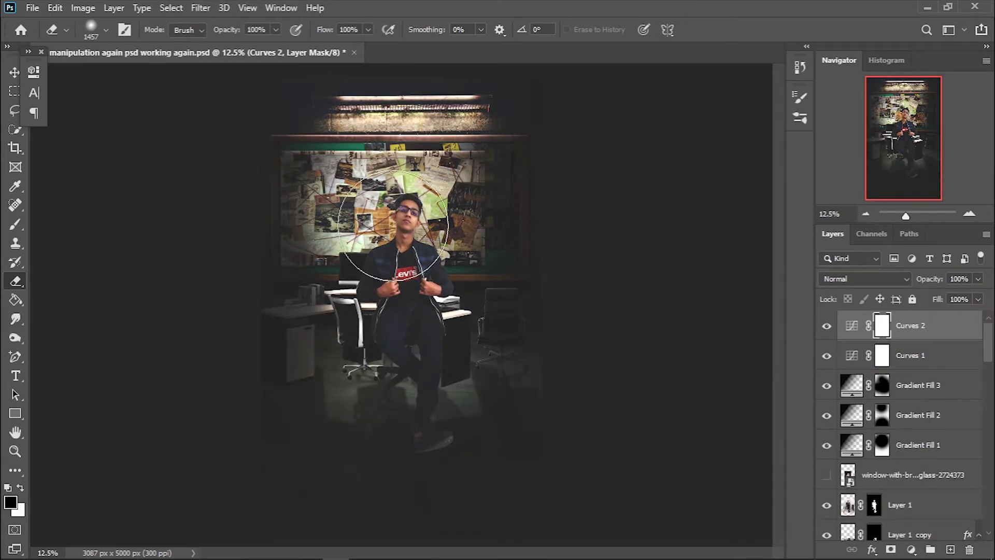
pyautogui.press('b')
pyautogui.click(414, 366)
# Step: Add a brightening Curves 3 and a midtone-darkening Curves 4 at 61% opacity
pyautogui.click(911, 549)
pyautogui.click(928, 362)
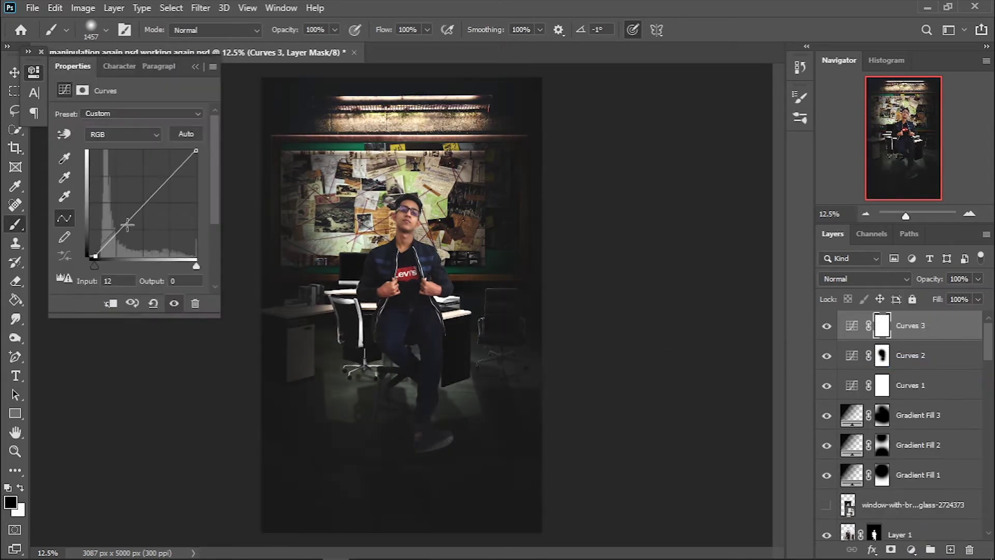
pyautogui.moveTo(197, 150); pyautogui.dragTo(178, 150)
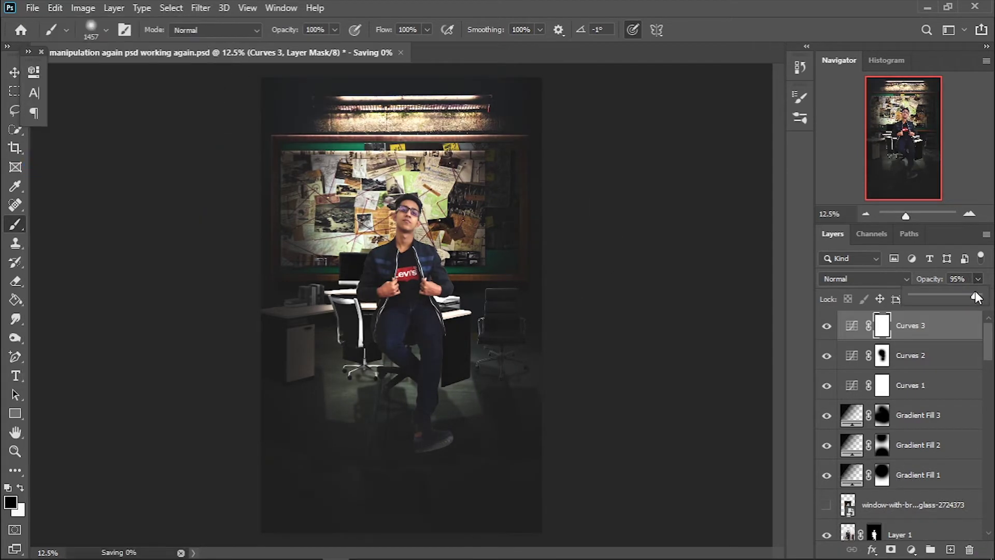
pyautogui.click(911, 549)
pyautogui.click(928, 364)
pyautogui.moveTo(137, 207); pyautogui.dragTo(137, 215)
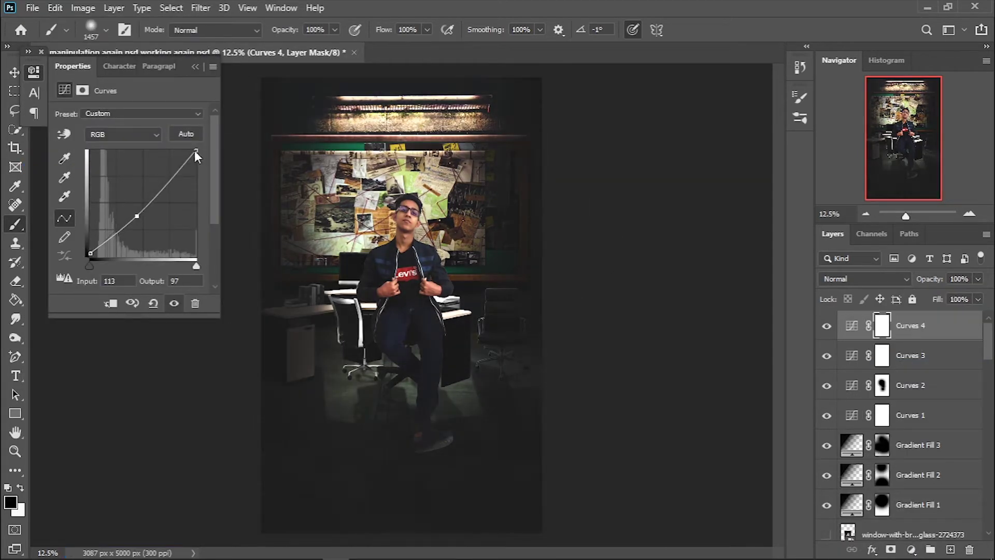
pyautogui.moveTo(978, 278); pyautogui.dragTo(963, 300)
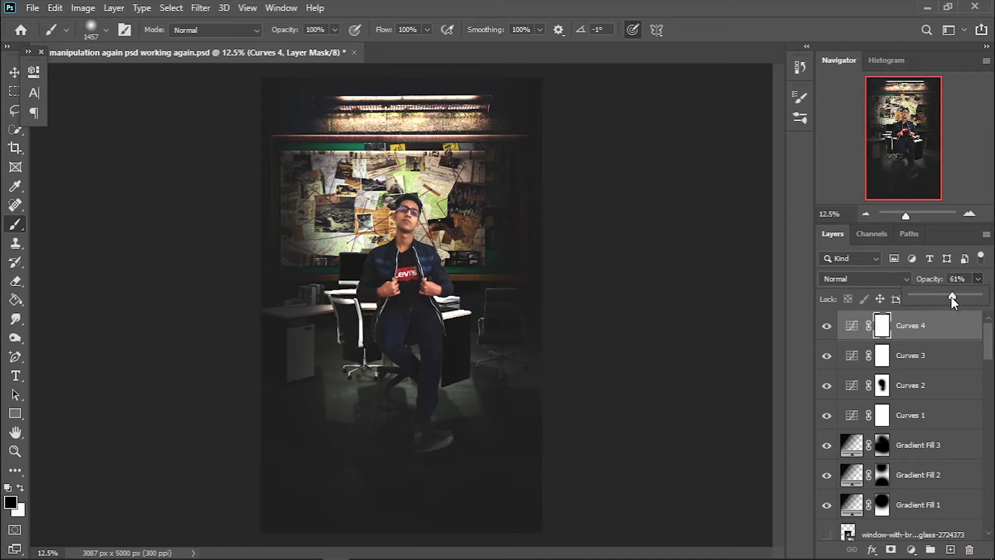
# Step: Paint black over most of the scene on a new Layer 4
pyautogui.click(917, 445)
pyautogui.click(951, 549)
pyautogui.moveTo(290, 130)
pyautogui.mouseDown()
pyautogui.moveTo(278, 166)
pyautogui.moveTo(535, 163)
pyautogui.mouseUp()
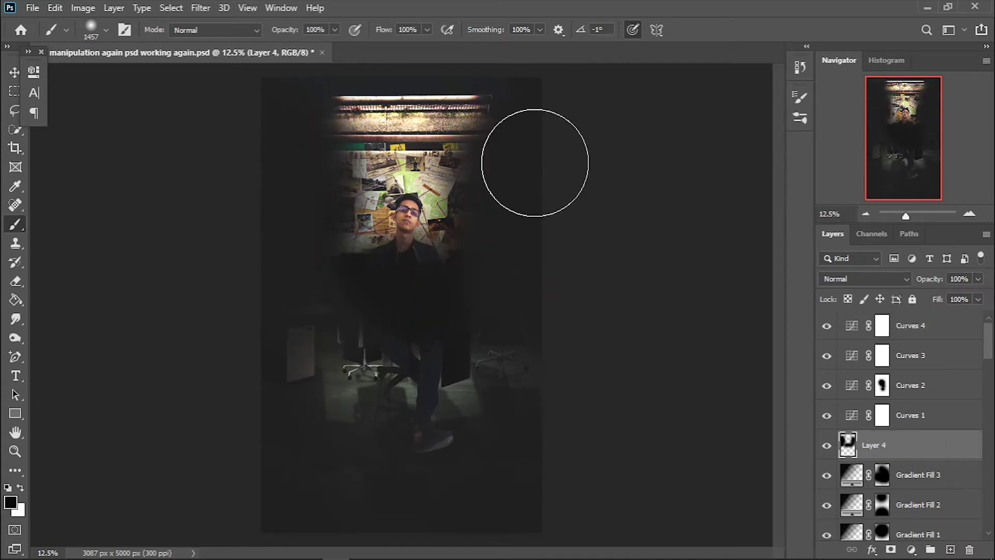
# Step: Set Layer 4 to Overlay blending at 10% opacity
pyautogui.click(864, 279)
pyautogui.click(839, 370)
pyautogui.moveTo(978, 279); pyautogui.dragTo(925, 297)
pyautogui.press('e')
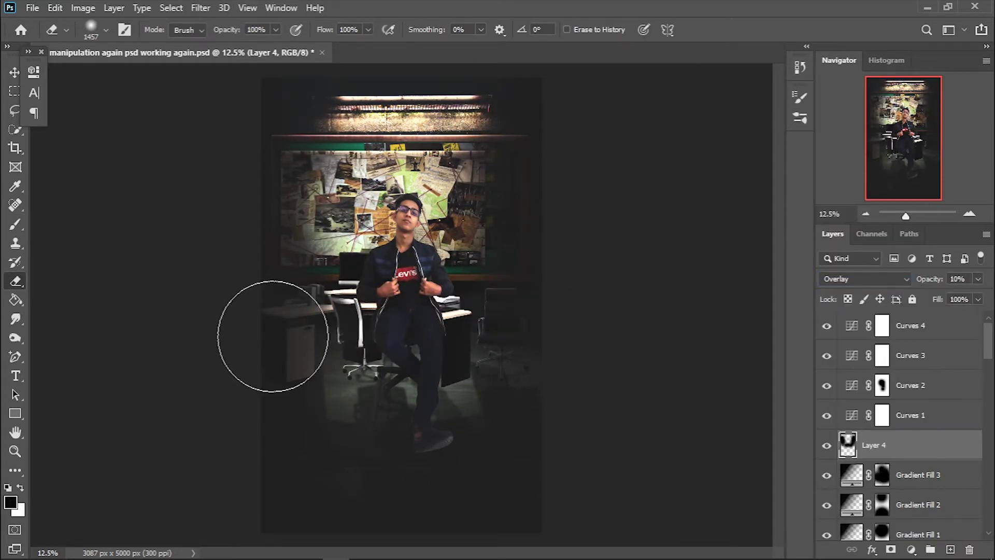
# Step: Paint a white glow below the ceiling lamp on Layer 5 at Overlay 10%, then save
pyautogui.hotkey('ctrl', 'shift', 'alt', 'n')
pyautogui.press('b')
pyautogui.press('x')
pyautogui.moveTo(332, 156); pyautogui.dragTo(497, 155)
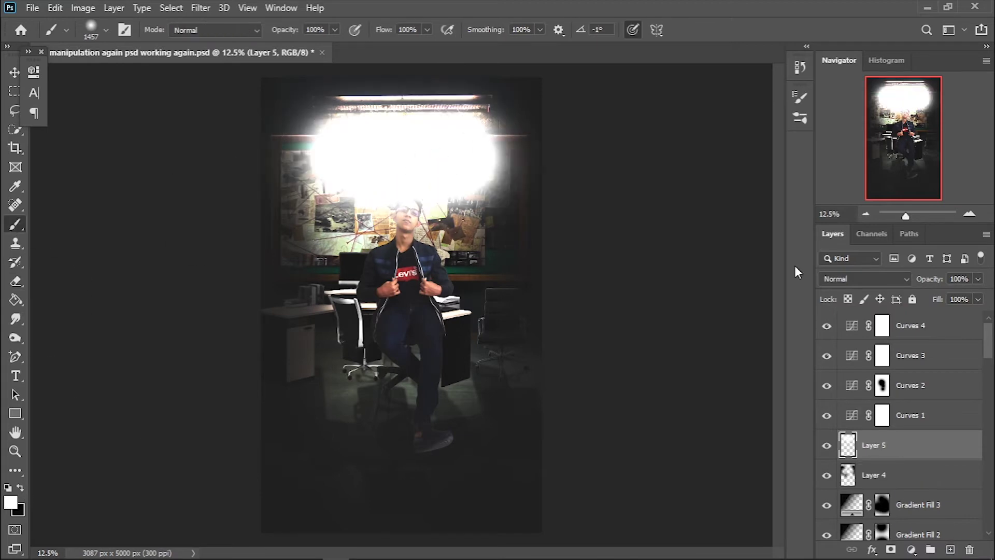
pyautogui.click(864, 279)
pyautogui.click(839, 369)
pyautogui.moveTo(978, 278)
pyautogui.mouseDown()
pyautogui.moveTo(959, 298)
pyautogui.moveTo(919, 297)
pyautogui.mouseUp()
pyautogui.hotkey('ctrl', 's')
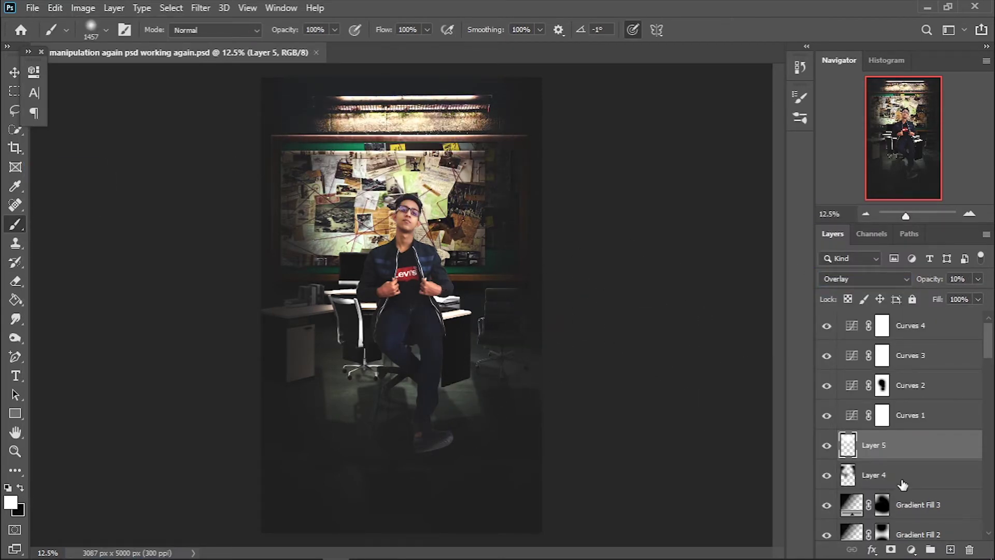
pyautogui.hotkey('ctrl', 'shift', 'alt', 'n')
# Step: With black as the paint colour, set the new layer to Multiply at about half opacity
pyautogui.press('x')
pyautogui.click(864, 279)
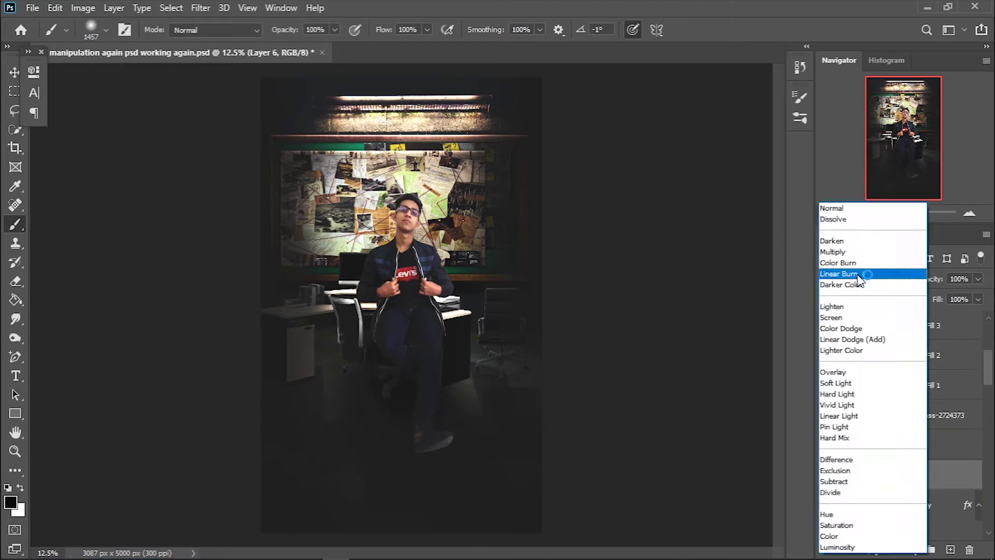
pyautogui.click(833, 251)
pyautogui.moveTo(978, 278); pyautogui.dragTo(931, 303)
# Step: Add another empty layer set to Overlay, with a smaller brush
pyautogui.hotkey('ctrl', 'shift', 'alt', 'n')
pyautogui.press('[')
pyautogui.press('[')
pyautogui.press('[')
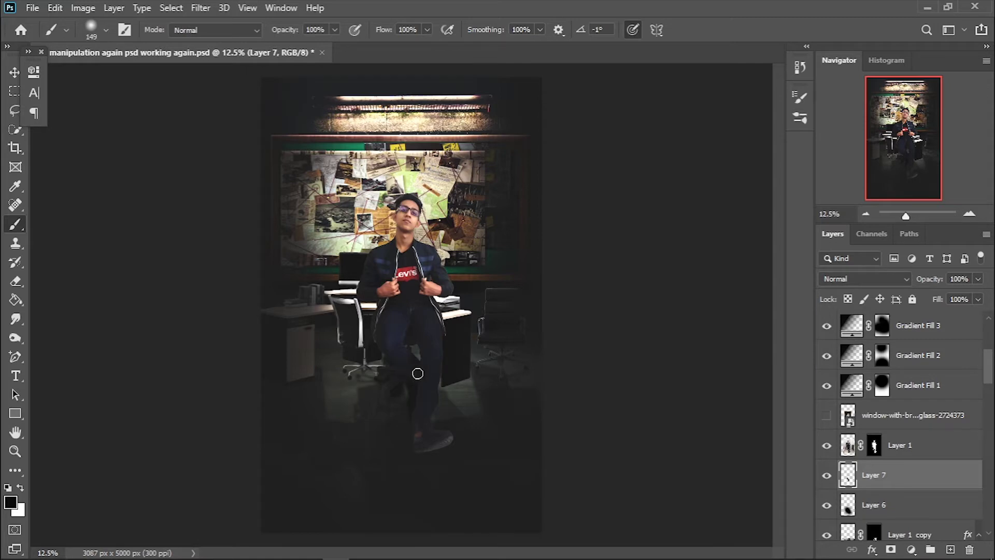
pyautogui.click(864, 278)
pyautogui.click(840, 369)
pyautogui.click(978, 279)
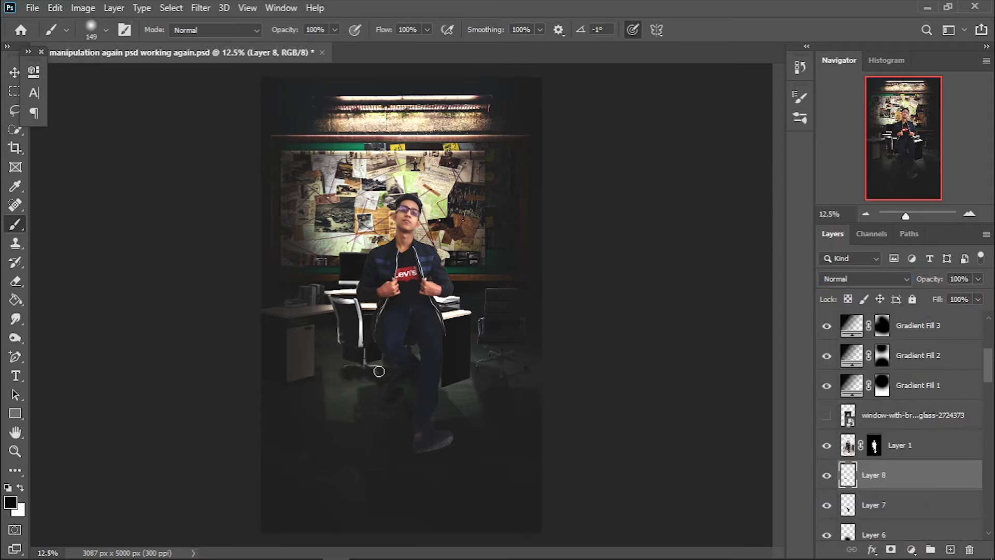
# Step: Set Layer 8 to Overlay at 52% opacity
pyautogui.click(864, 279)
pyautogui.click(840, 369)
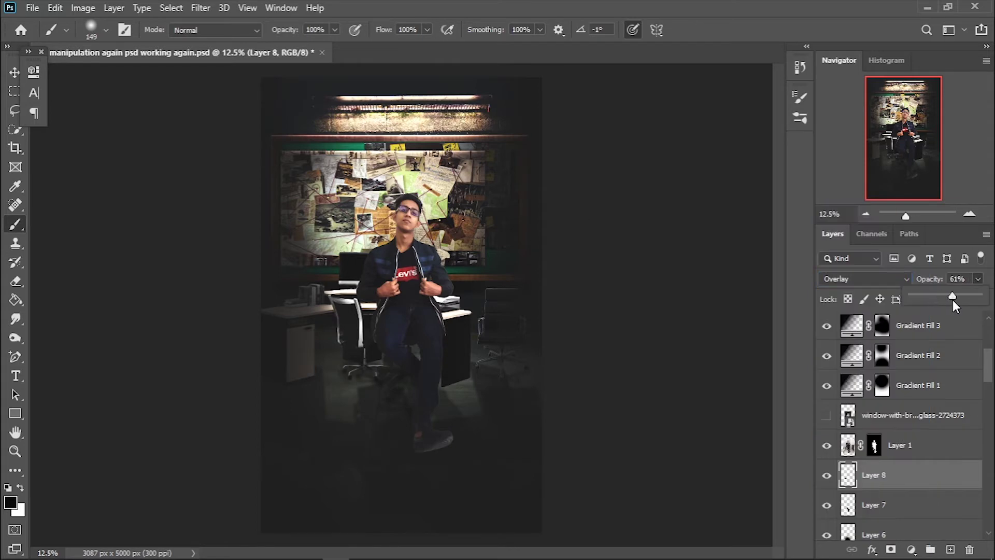
pyautogui.moveTo(952, 300); pyautogui.dragTo(946, 300)
pyautogui.click(32, 8)
pyautogui.click(58, 170)
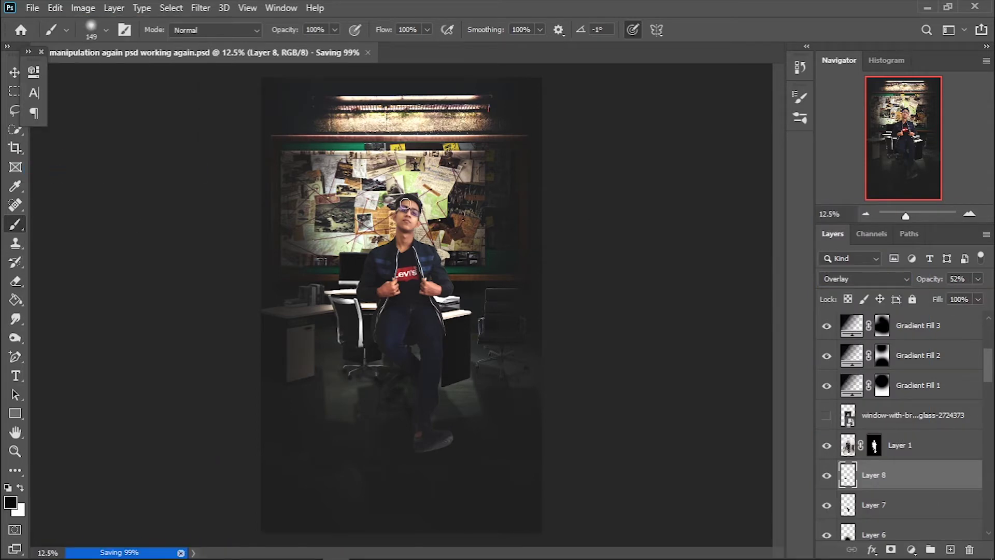
# Step: Paint a soft black shadow near the legs and chair, then stretch and skew it along the floor
pyautogui.hotkey('ctrl', 'shift', 'alt', 'n')
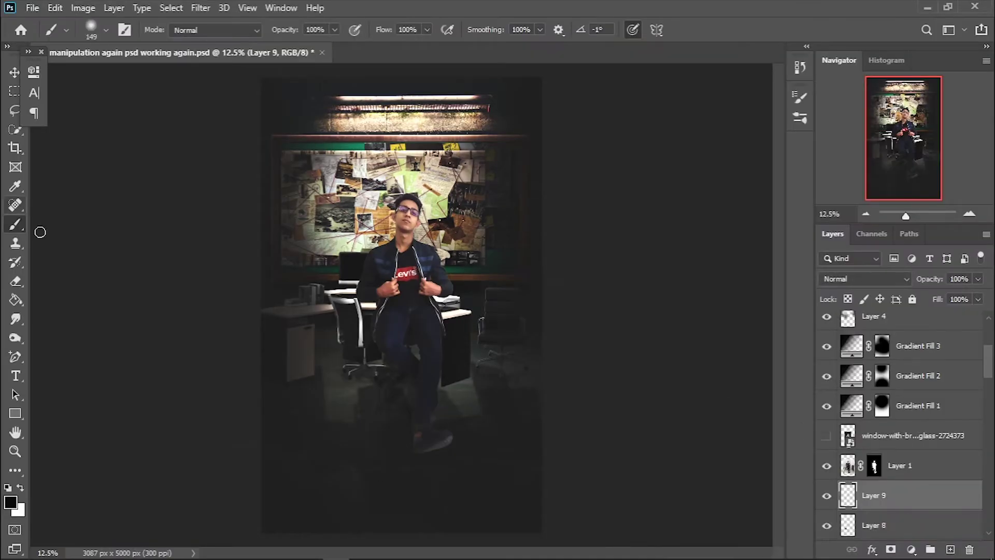
pyautogui.moveTo(384, 410); pyautogui.dragTo(406, 406)
pyautogui.hotkey('ctrl', 't')
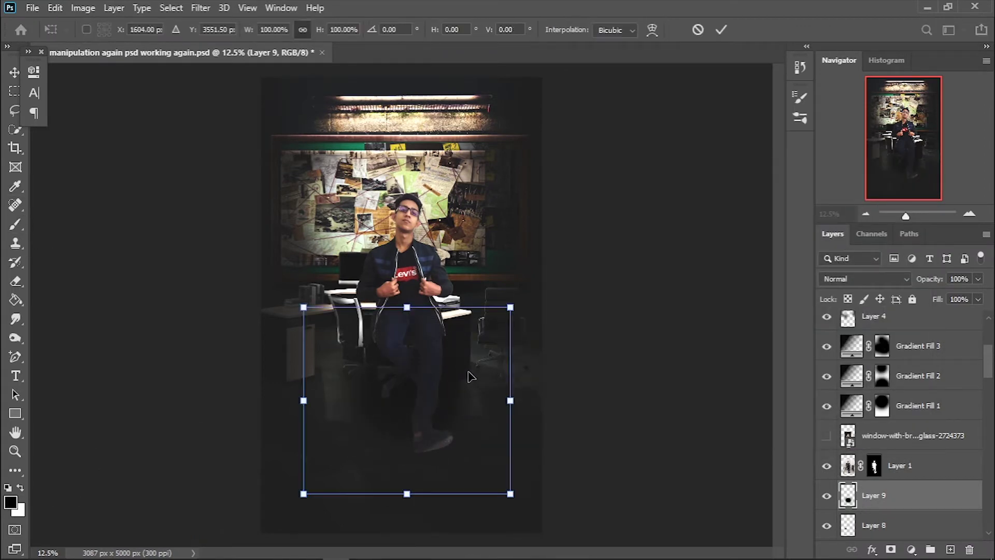
pyautogui.moveTo(510, 400); pyautogui.dragTo(583, 422)
pyautogui.press('Escape')
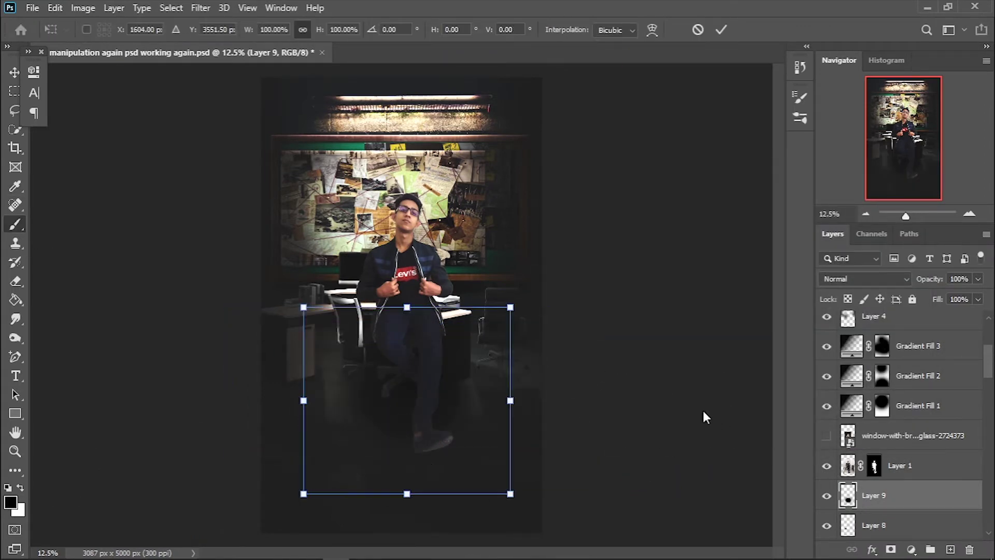
pyautogui.moveTo(511, 400); pyautogui.dragTo(700, 402)
pyautogui.moveTo(699, 500)
pyautogui.mouseDown()
pyautogui.moveTo(644, 465)
pyautogui.moveTo(619, 416)
pyautogui.mouseUp()
pyautogui.moveTo(251, 305); pyautogui.dragTo(229, 276)
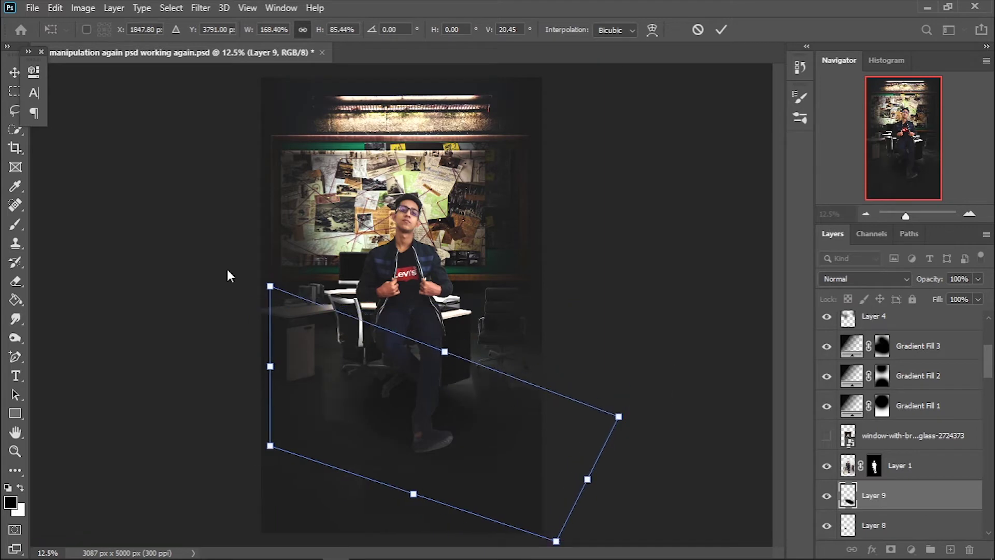
pyautogui.click(722, 30)
# Step: Blend the floor shadow layer as Multiply at 65% opacity
pyautogui.click(865, 278)
pyautogui.click(840, 501)
pyautogui.click(978, 279)
pyautogui.moveTo(981, 295); pyautogui.dragTo(956, 296)
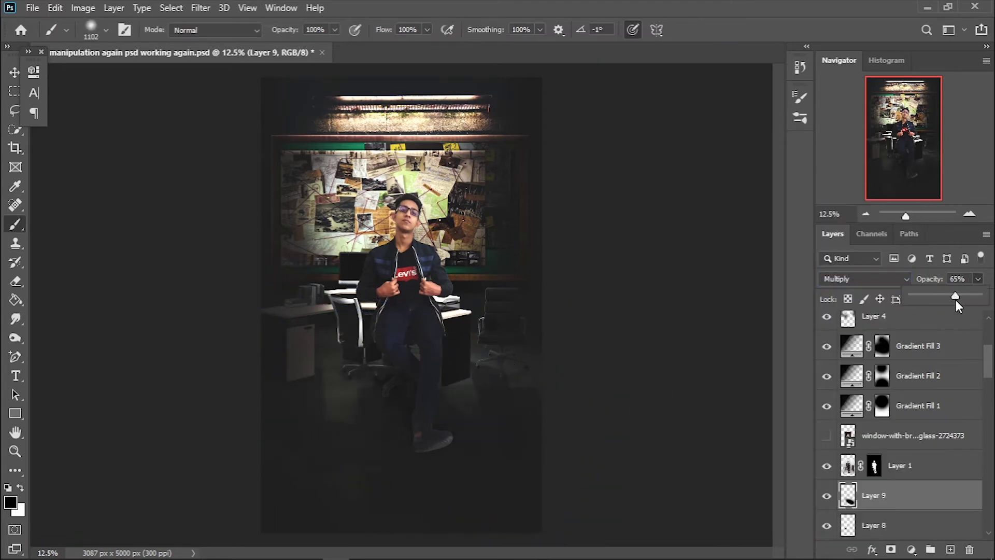
# Step: Move Layer 1 copy 4 just below Layer 1, set it to Overlay, and save
pyautogui.click(900, 466)
pyautogui.scroll(-5, 881, 441)
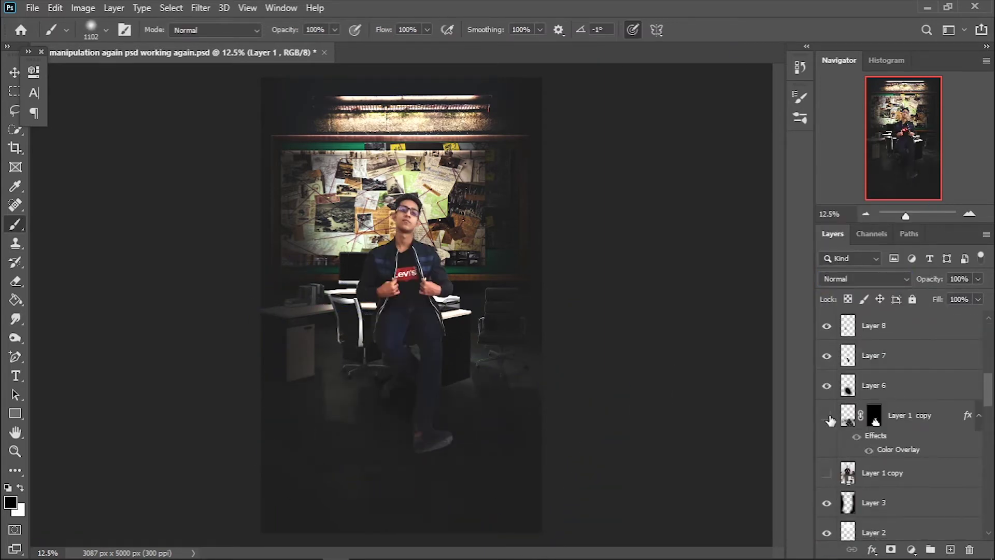
pyautogui.moveTo(830, 420); pyautogui.dragTo(931, 355)
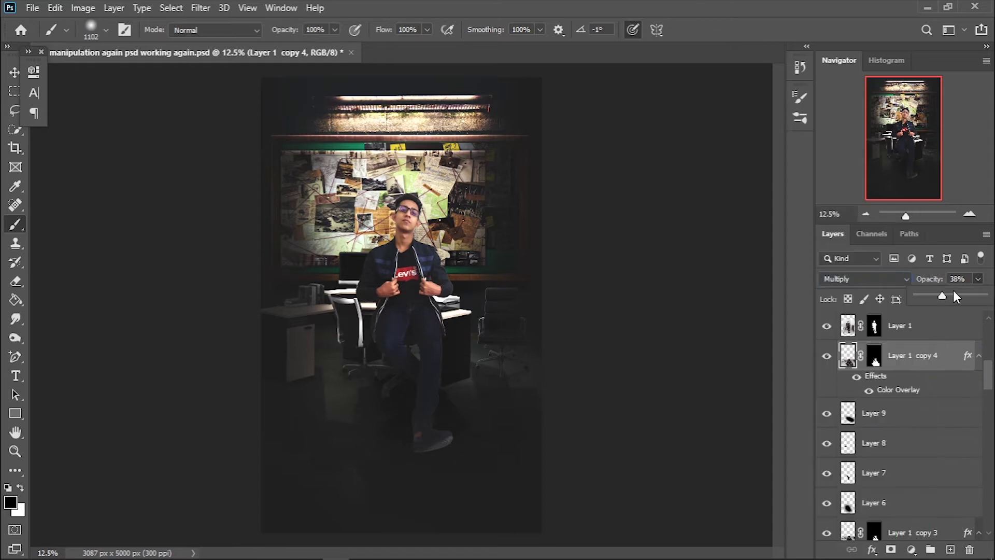
pyautogui.click(865, 279)
pyautogui.click(840, 373)
pyautogui.hotkey('ctrl', 's')
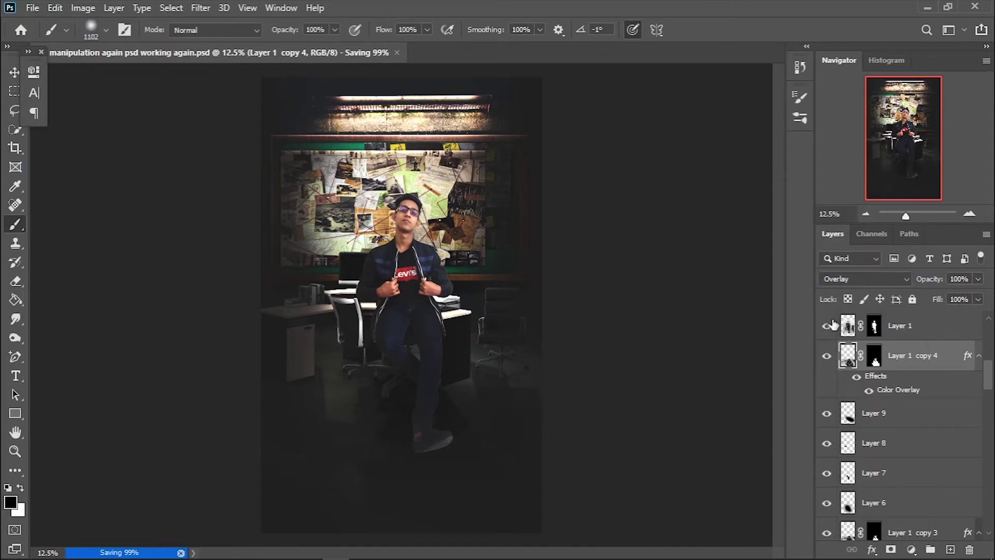
# Step: Add Layer 10 above the chair_PNG6886 copy, set to Multiply at about 46% opacity
pyautogui.scroll(-5, 846, 380)
pyautogui.click(882, 351)
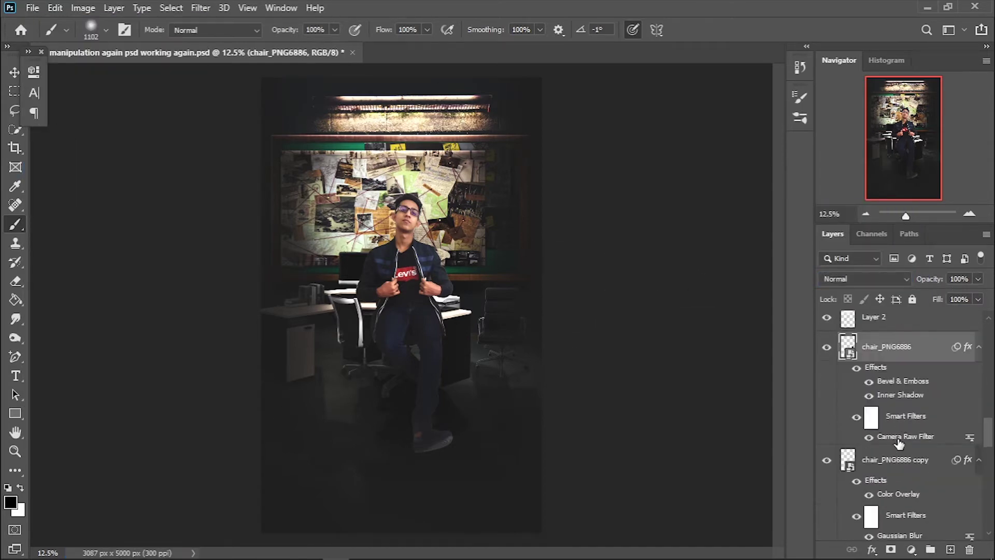
pyautogui.click(950, 549)
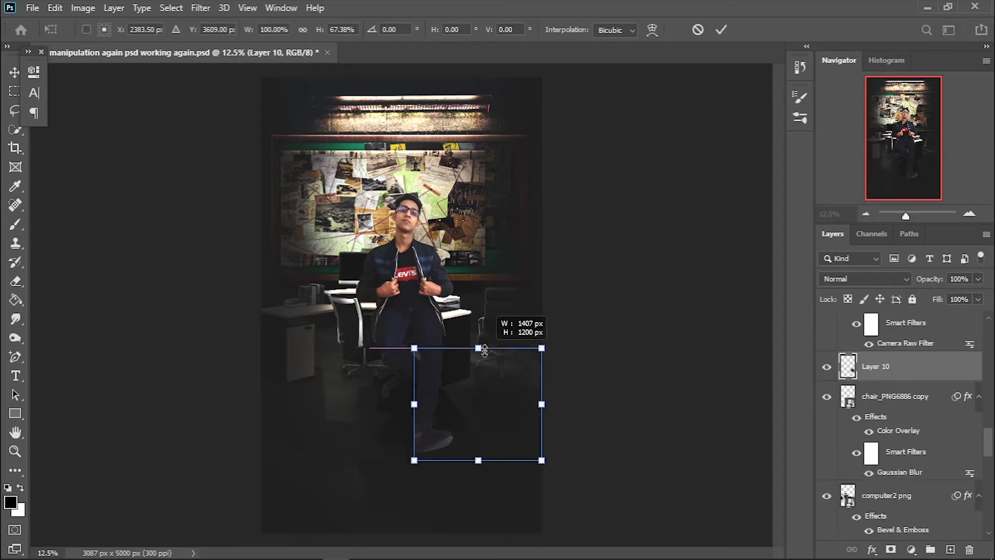
pyautogui.click(865, 278)
pyautogui.click(840, 250)
pyautogui.click(978, 278)
pyautogui.moveTo(981, 296); pyautogui.dragTo(949, 298)
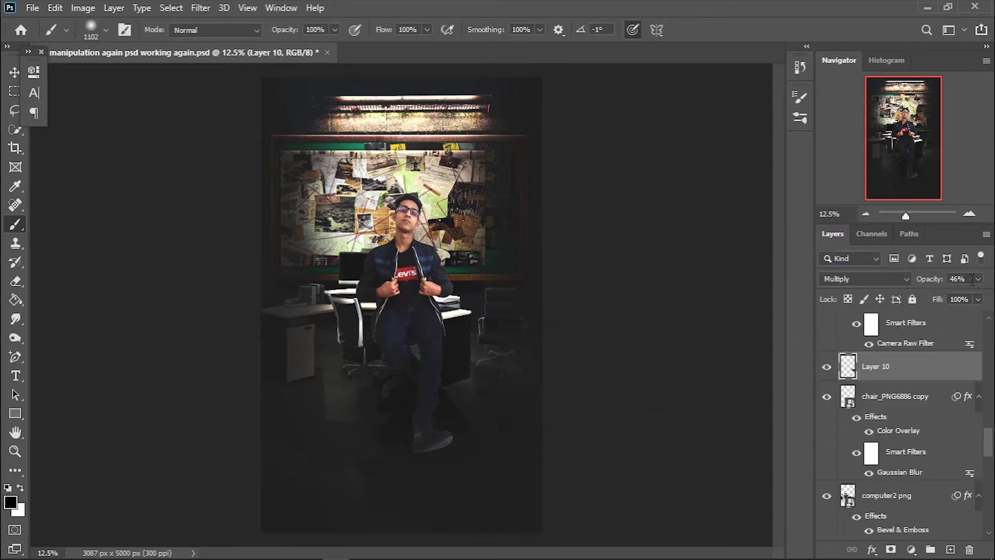
# Step: Switch to the Eraser and select the computer2 png copy layer
pyautogui.press('e')
pyautogui.scroll(-3, 881, 441)
pyautogui.scroll(-2, 895, 440)
pyautogui.click(896, 440)
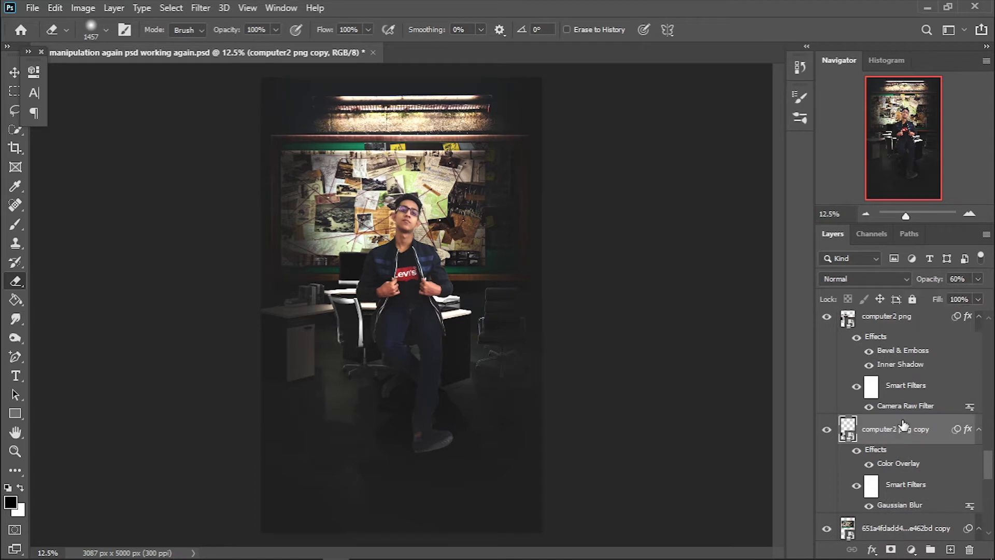
# Step: Add Layer 11 above computer2 png copy, blended as Overlay at about 22% opacity
pyautogui.click(950, 549)
pyautogui.press('b')
pyautogui.click(846, 279)
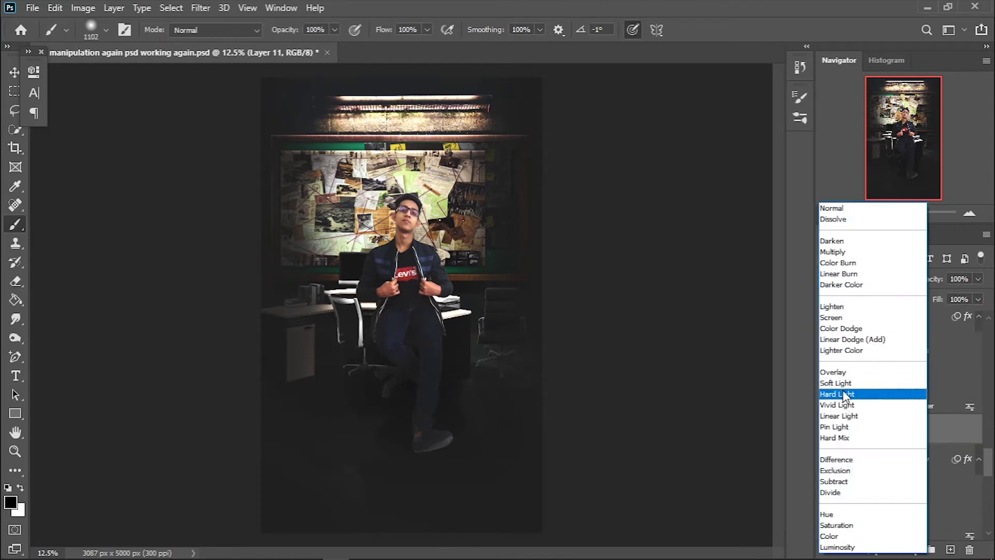
pyautogui.click(840, 393)
pyautogui.click(978, 278)
pyautogui.moveTo(981, 297); pyautogui.dragTo(951, 296)
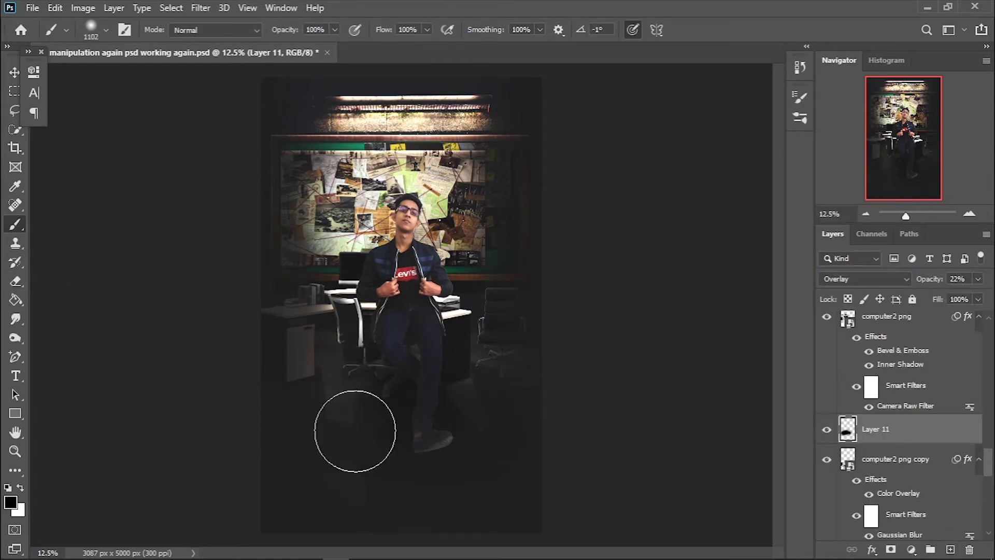
pyautogui.press('e')
# Step: On a new layer above Layer 5, paint dark shading around the corkboard edges
pyautogui.scroll(-10, 907, 441)
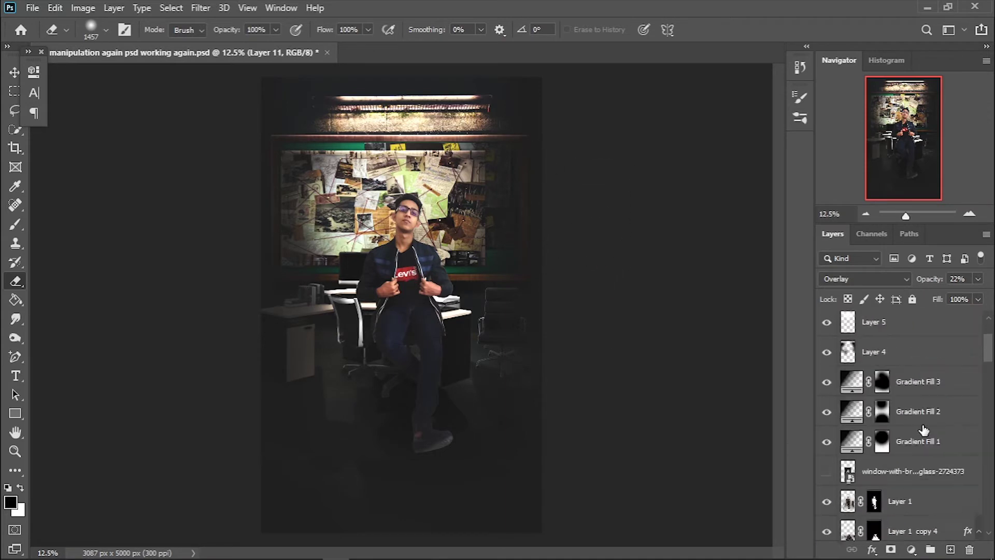
pyautogui.click(882, 321)
pyautogui.click(950, 549)
pyautogui.press('b')
pyautogui.moveTo(293, 124)
pyautogui.mouseDown()
pyautogui.moveTo(293, 275)
pyautogui.moveTo(311, 330)
pyautogui.moveTo(524, 267)
pyautogui.mouseUp()
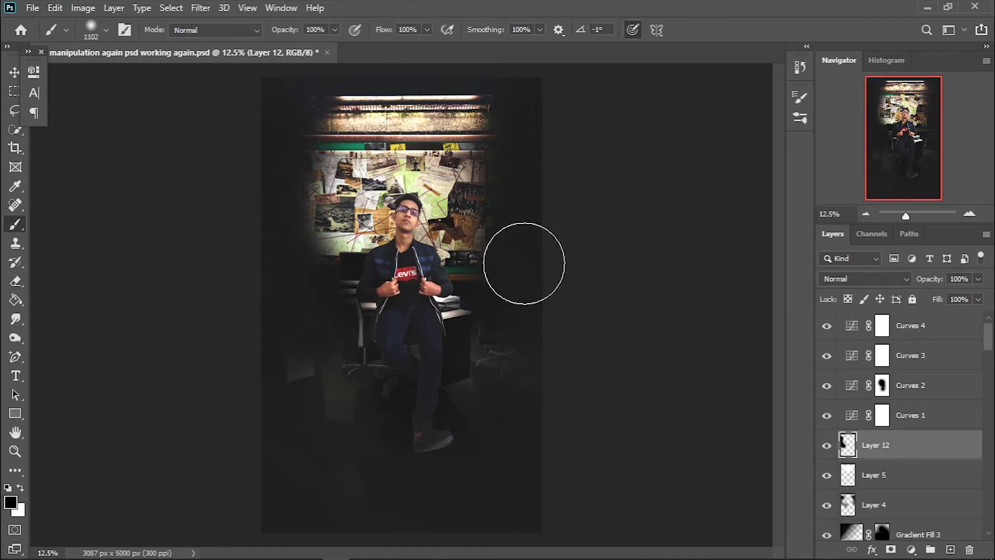
pyautogui.scroll(-2, 907, 414)
# Step: Set Layer 12 to Overlay at about 15% opacity and erase excess shading
pyautogui.click(864, 279)
pyautogui.click(840, 393)
pyautogui.moveTo(953, 275); pyautogui.dragTo(927, 296)
pyautogui.press('e')
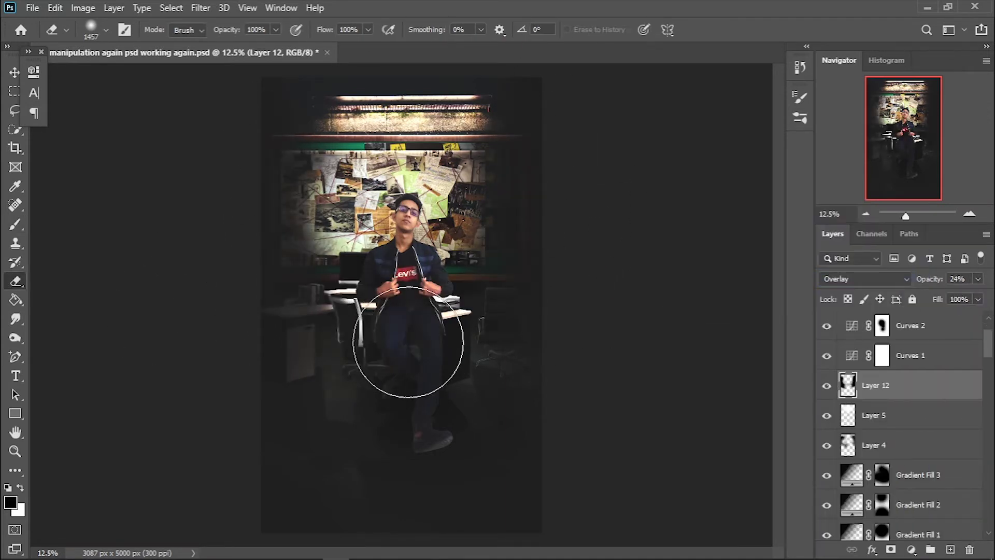
pyautogui.press('b')
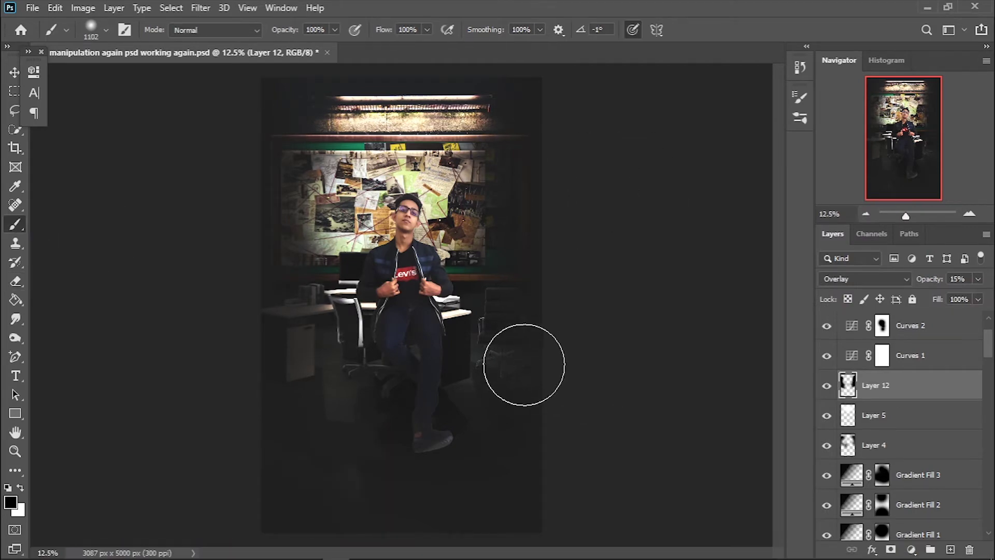
pyautogui.scroll(-5, 907, 414)
pyautogui.click(906, 442)
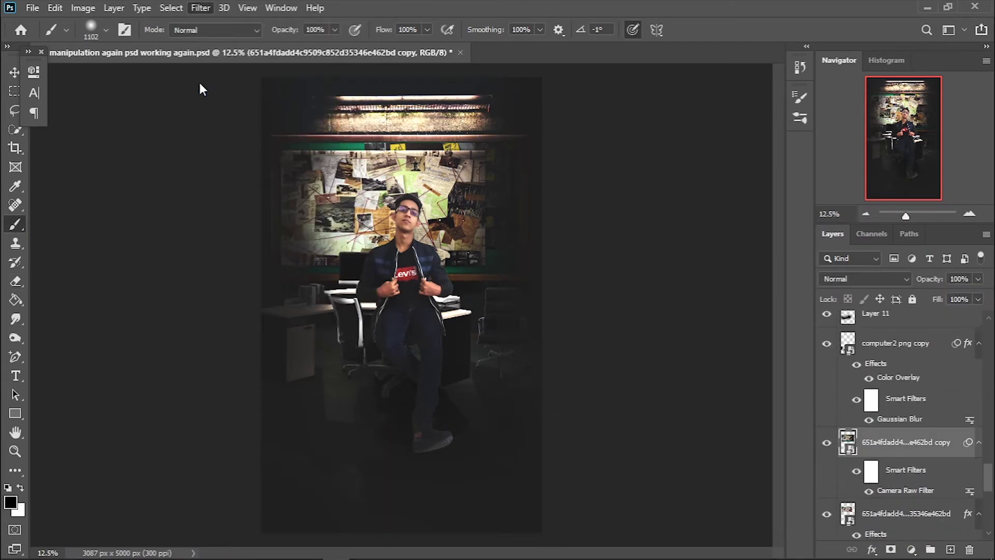
# Step: Reconfirm the corkboard's Camera Raw tones and add a tilt-shift blur focused on the face
pyautogui.doubleClick(904, 490)
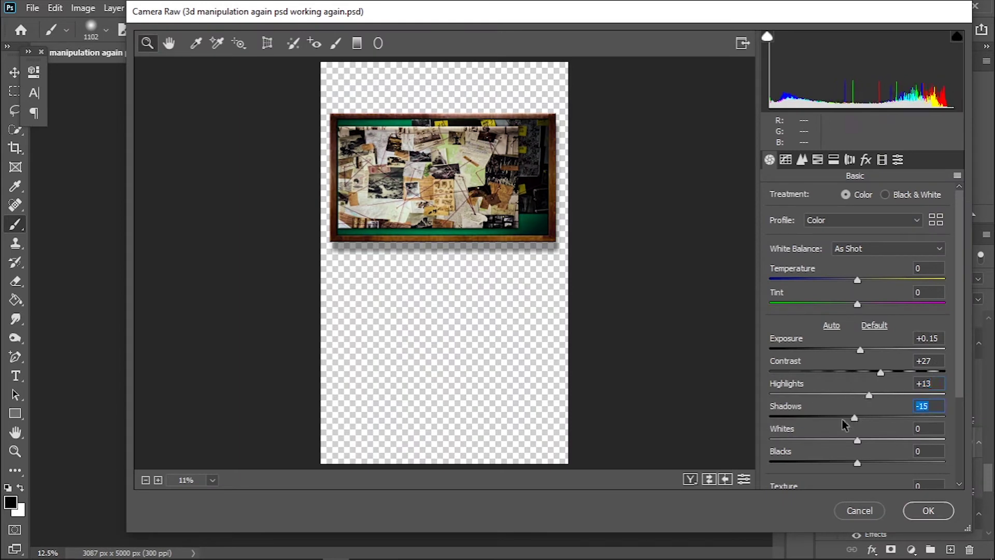
pyautogui.press('Return')
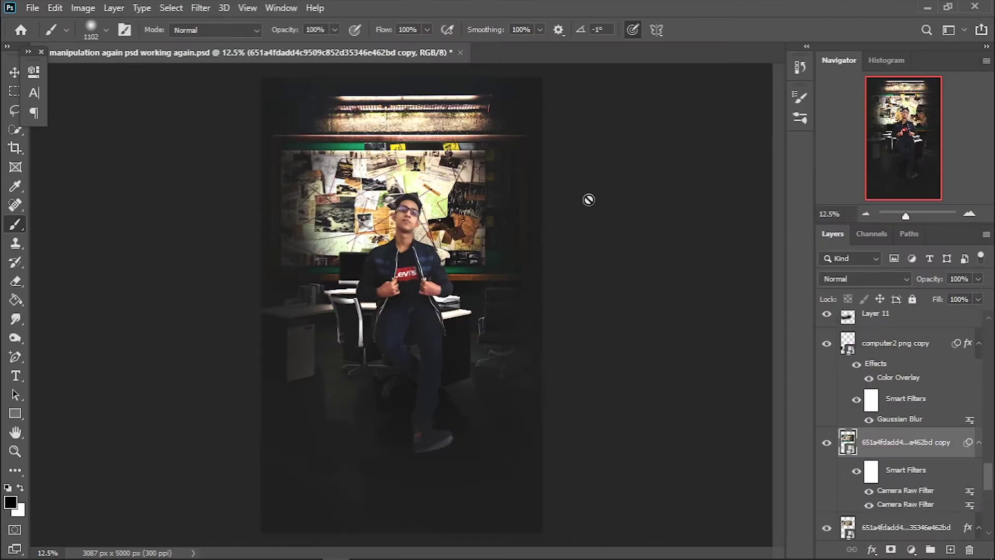
pyautogui.click(201, 7)
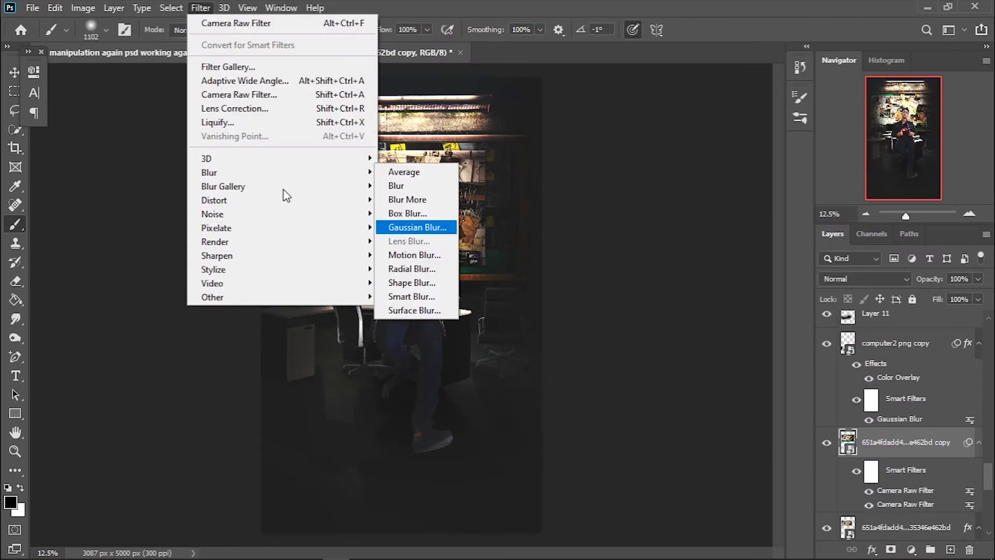
pyautogui.click(409, 217)
pyautogui.moveTo(413, 306)
pyautogui.mouseDown()
pyautogui.moveTo(422, 201)
pyautogui.moveTo(445, 214)
pyautogui.moveTo(444, 239)
pyautogui.mouseUp()
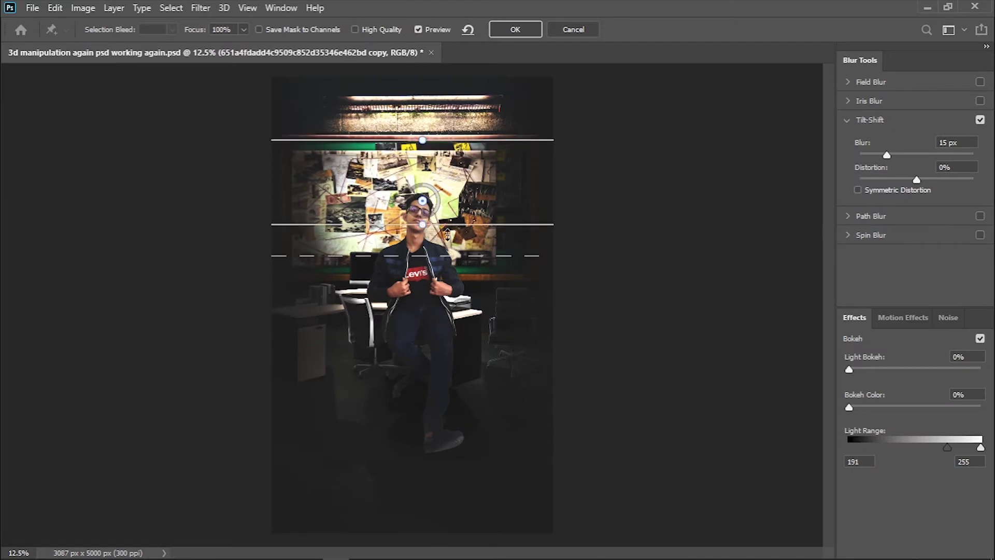
pyautogui.moveTo(449, 306); pyautogui.dragTo(448, 273)
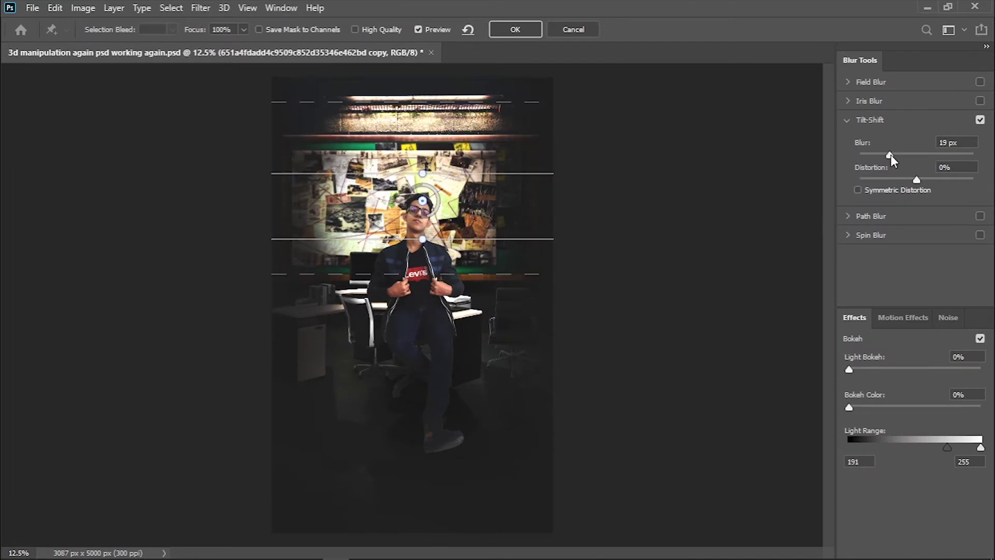
# Step: Add a 9 px field blur and an enlarged iris blur with light bokeh, then commit
pyautogui.click(871, 82)
pyautogui.moveTo(886, 115); pyautogui.dragTo(881, 115)
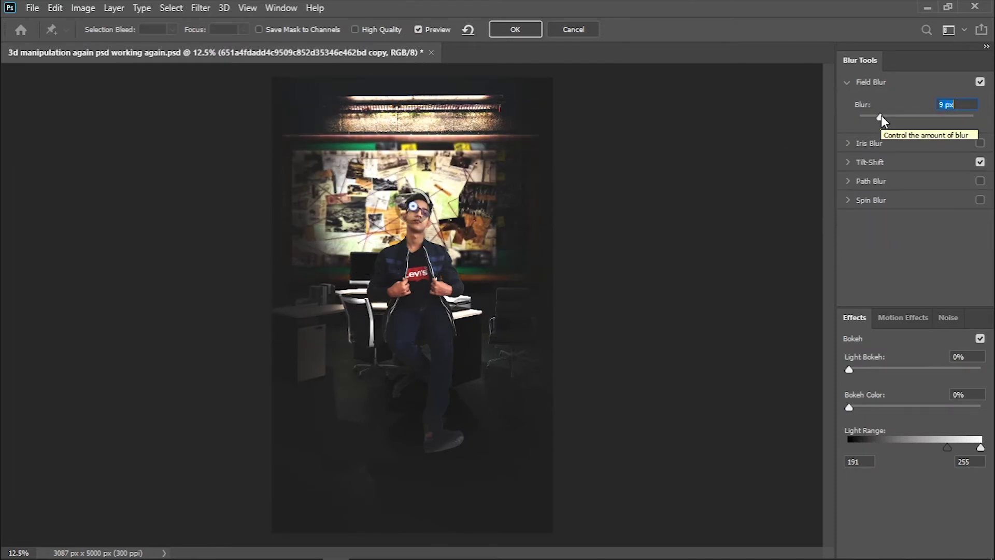
pyautogui.click(887, 161)
pyautogui.click(868, 101)
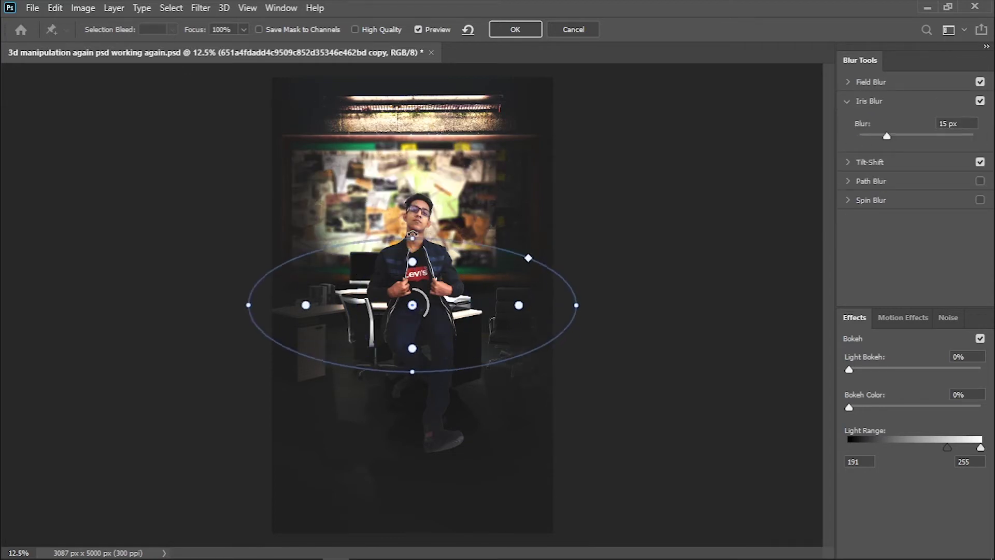
pyautogui.moveTo(412, 305); pyautogui.dragTo(413, 213)
pyautogui.moveTo(413, 148); pyautogui.dragTo(415, 94)
pyautogui.moveTo(596, 207); pyautogui.dragTo(633, 207)
pyautogui.write('10')
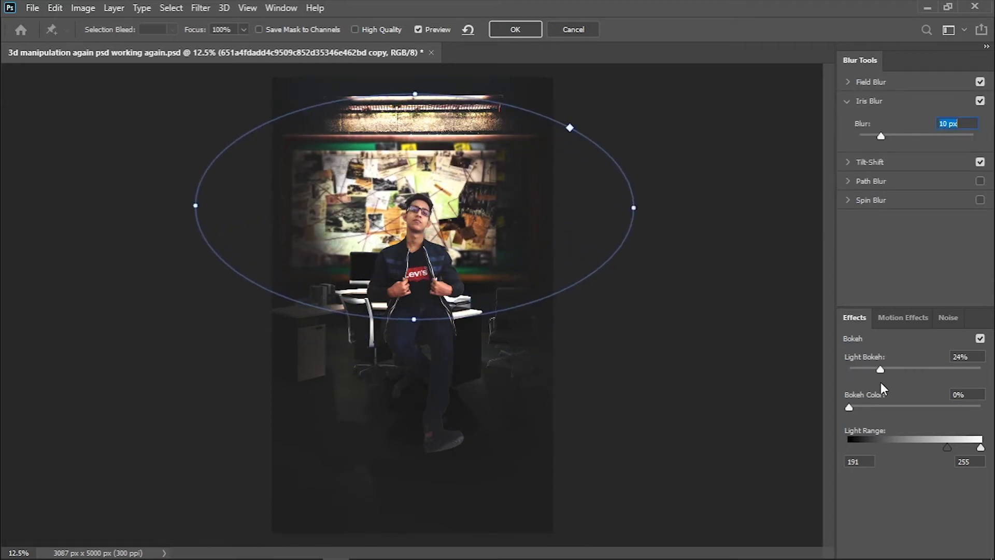
pyautogui.press('Return')
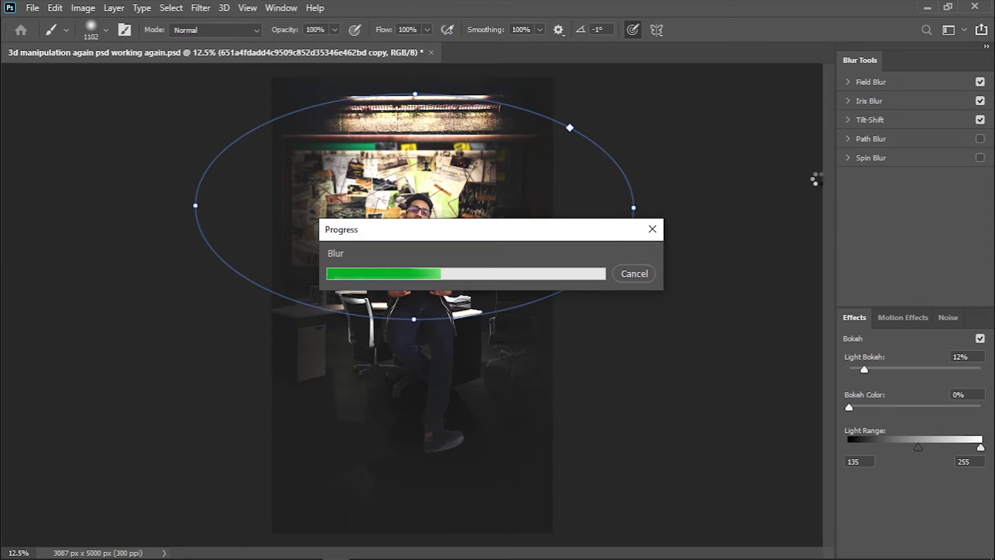
# Step: Apply Field Blur to the computer2 png copy and chair layers
pyautogui.click(912, 374)
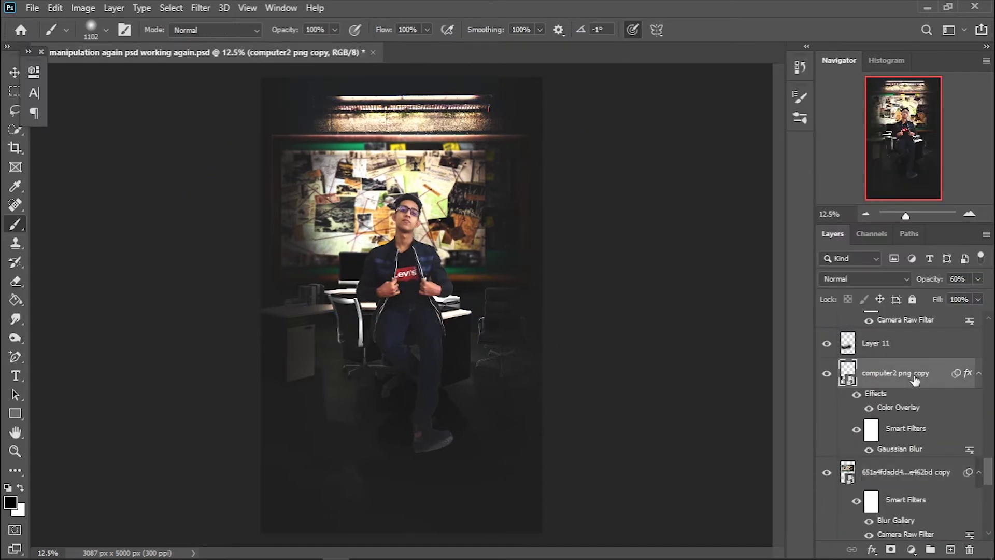
pyautogui.click(200, 8)
pyautogui.click(420, 246)
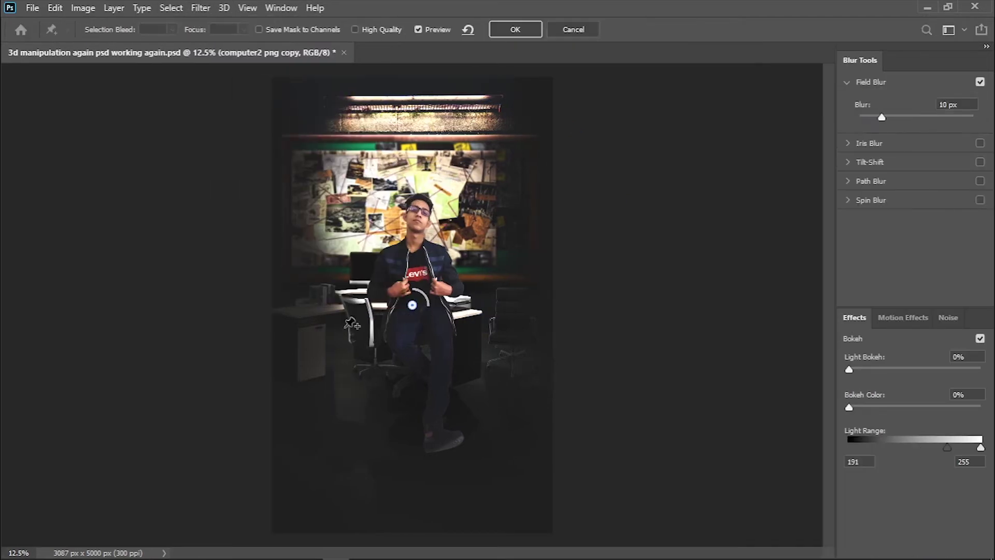
pyautogui.click(409, 186)
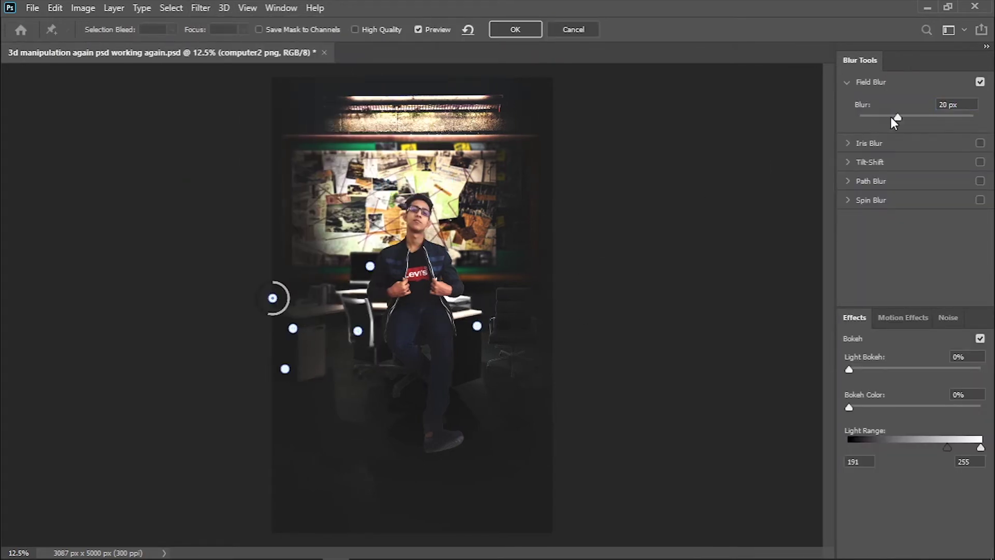
pyautogui.click(513, 30)
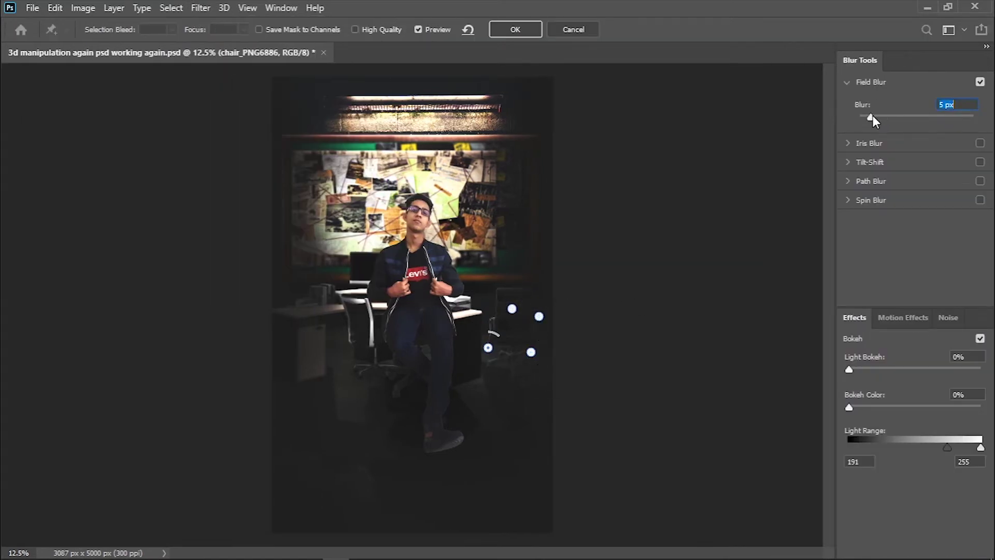
pyautogui.click(515, 30)
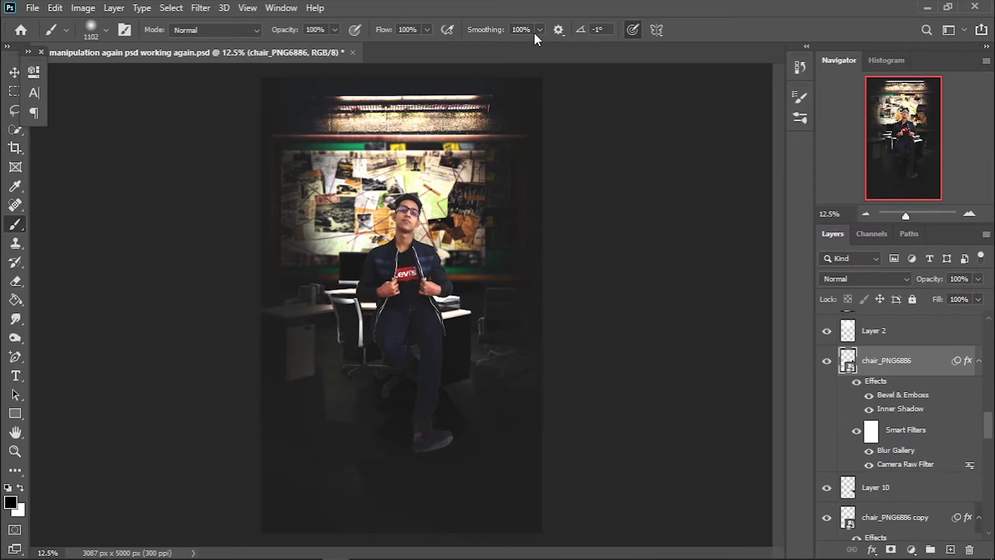
# Step: Apply a 15 px tilt-shift blur focused on the abandoned-building floor
pyautogui.scroll(-3, 885, 476)
pyautogui.scroll(-3, 884, 476)
pyautogui.scroll(-2, 884, 476)
pyautogui.click(884, 476)
pyautogui.click(200, 7)
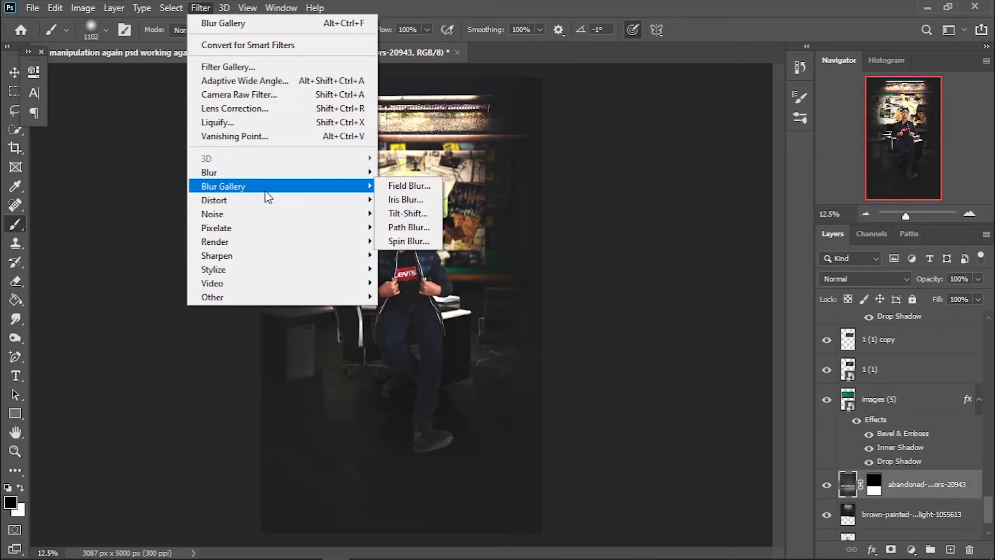
pyautogui.click(406, 219)
pyautogui.moveTo(406, 411)
pyautogui.mouseDown()
pyautogui.moveTo(431, 417)
pyautogui.moveTo(451, 480)
pyautogui.mouseUp()
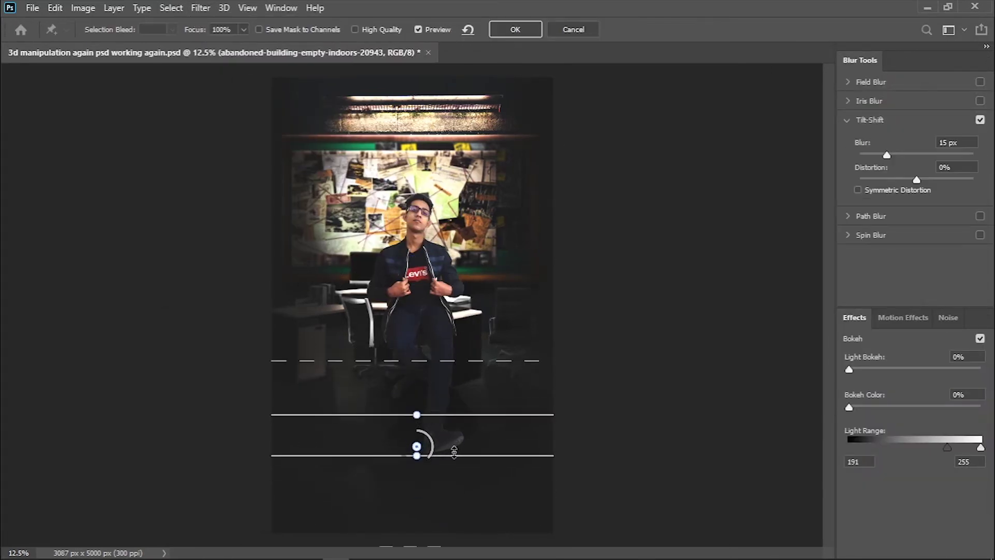
pyautogui.press('Return')
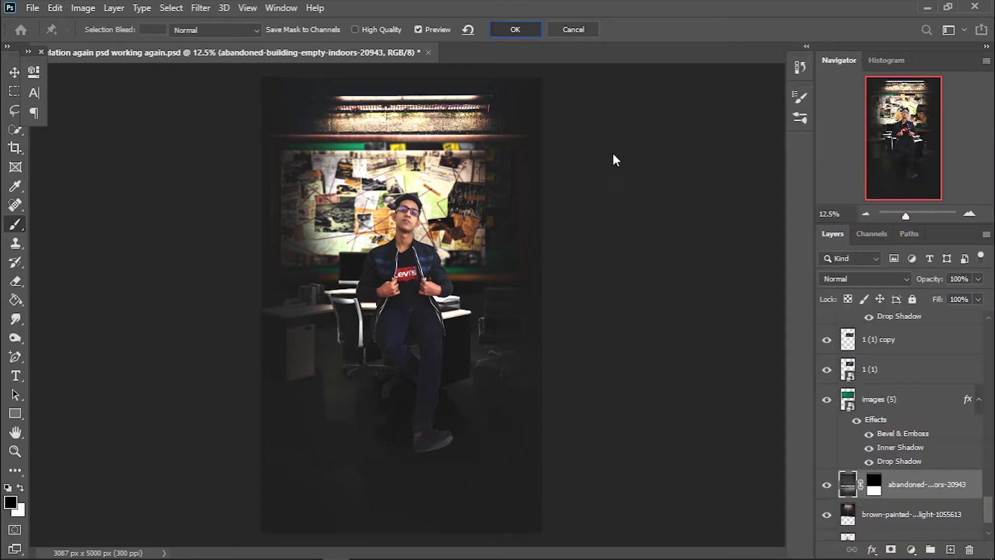
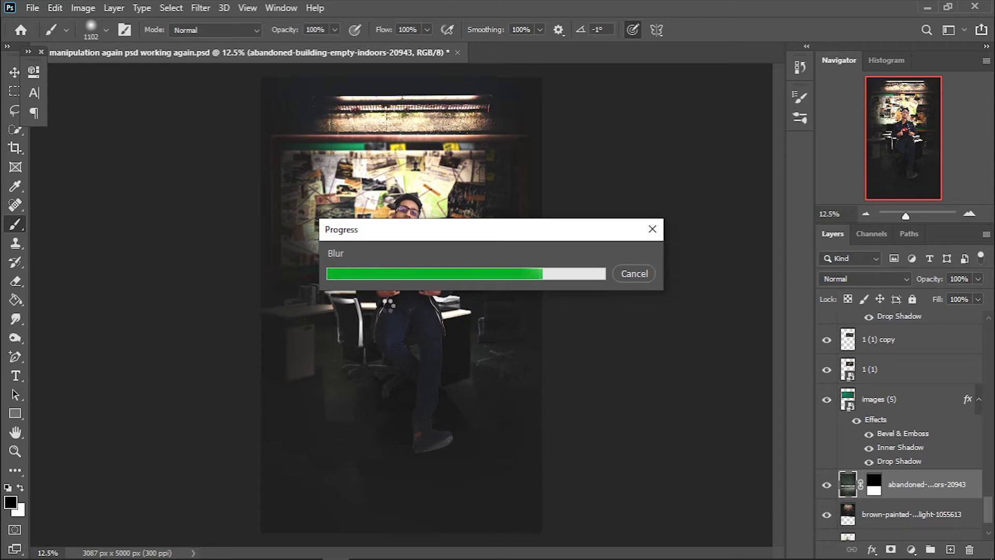
# Step: Save, target the painted-wall layer and set a vertical tilt-shift focus band around the man
pyautogui.hotkey('ctrl', 's')
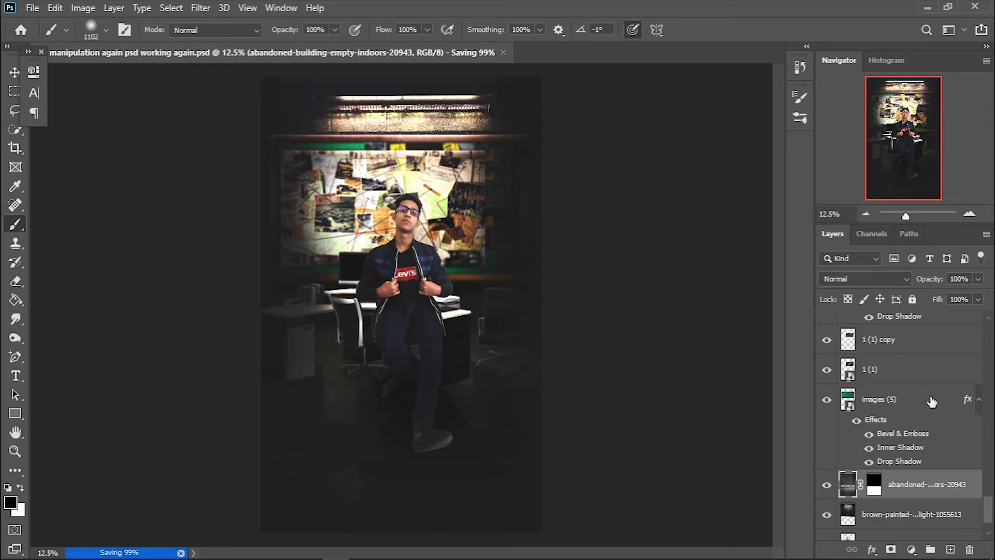
pyautogui.hotkey('alt', '[')
pyautogui.click(201, 9)
pyautogui.click(424, 216)
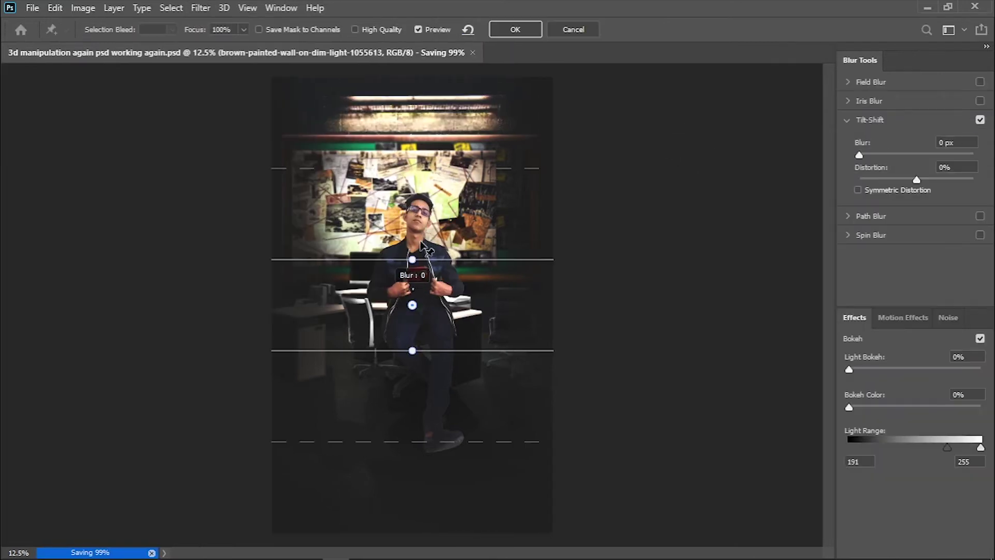
pyautogui.moveTo(416, 267)
pyautogui.mouseDown()
pyautogui.moveTo(418, 151)
pyautogui.moveTo(400, 164)
pyautogui.mouseUp()
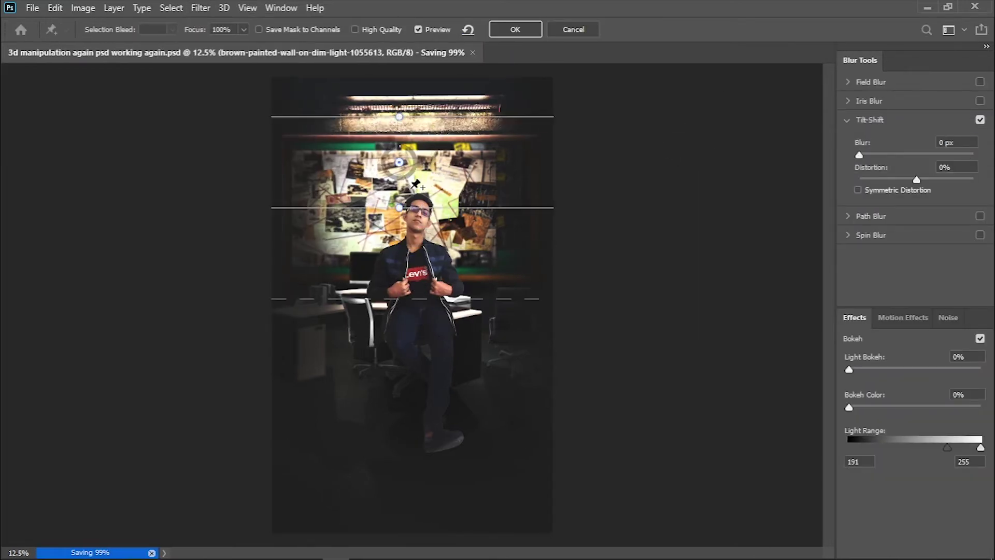
pyautogui.moveTo(399, 116)
pyautogui.mouseDown()
pyautogui.moveTo(443, 164)
pyautogui.moveTo(537, 164)
pyautogui.moveTo(508, 164)
pyautogui.mouseUp()
pyautogui.moveTo(444, 162); pyautogui.dragTo(465, 162)
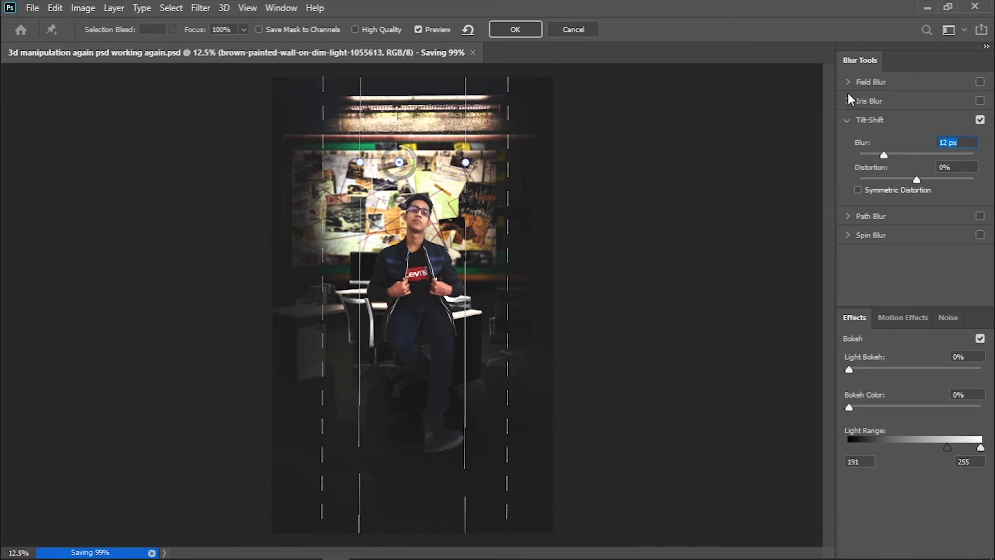
# Step: Add field blur pins of about 10 px on the wall, apply the blur and save
pyautogui.click(871, 82)
pyautogui.click(414, 87)
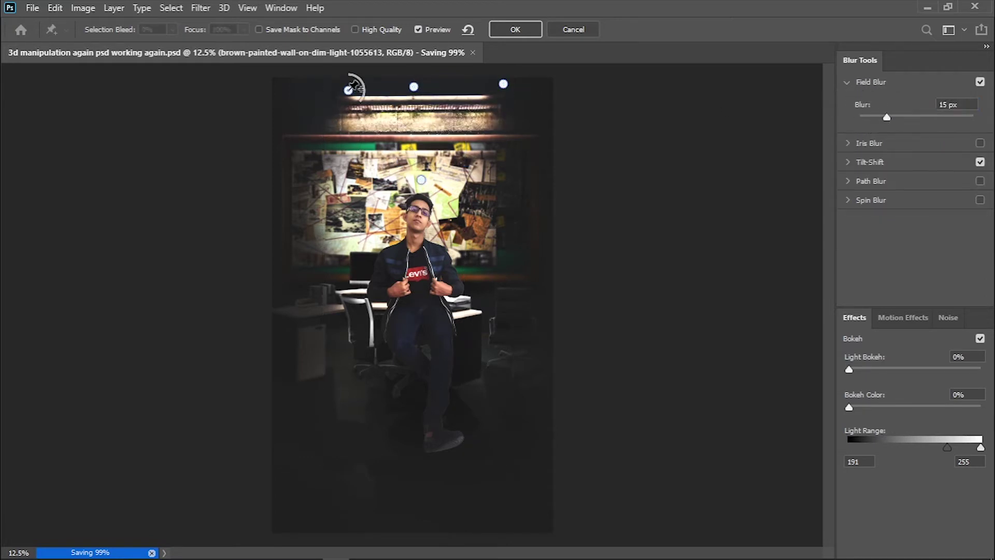
pyautogui.click(552, 218)
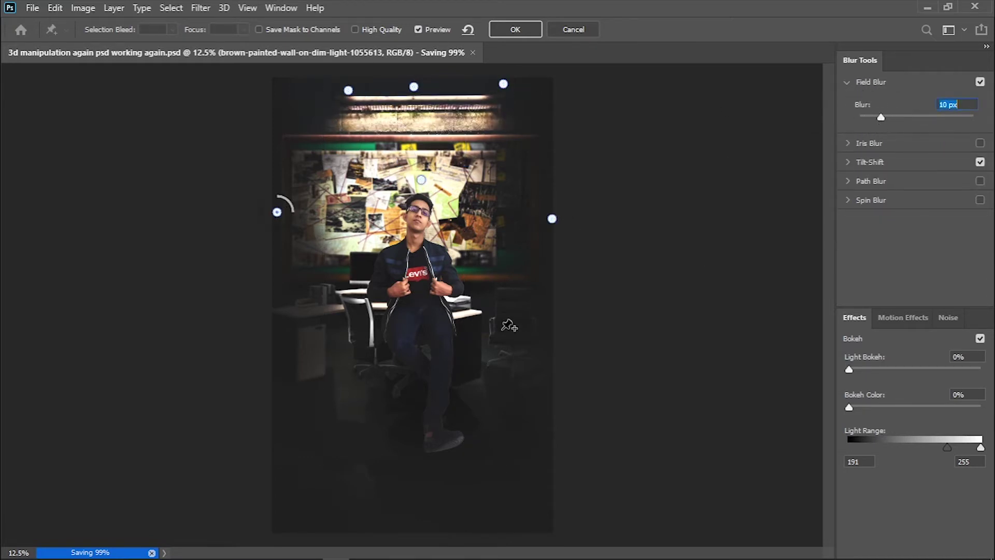
pyautogui.click(356, 311)
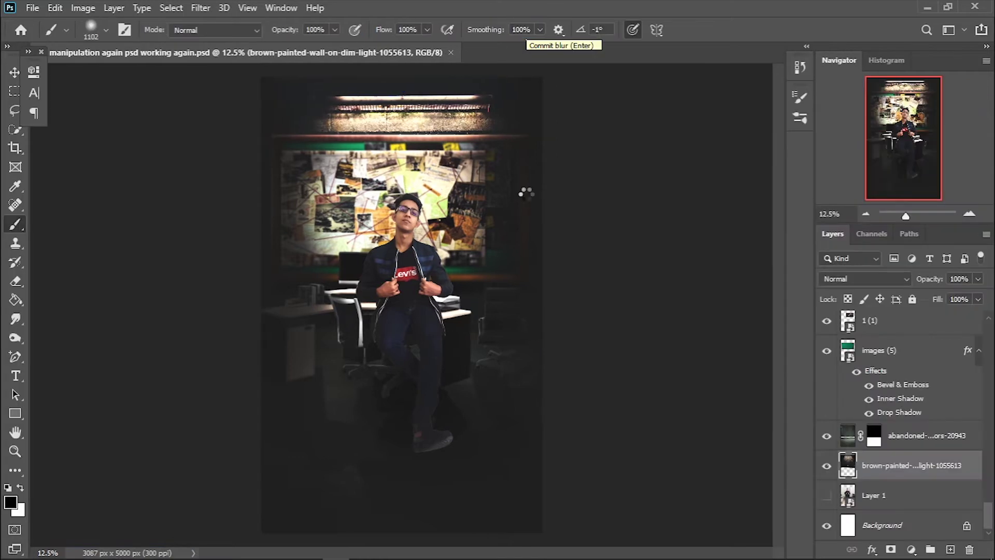
pyautogui.click(528, 30)
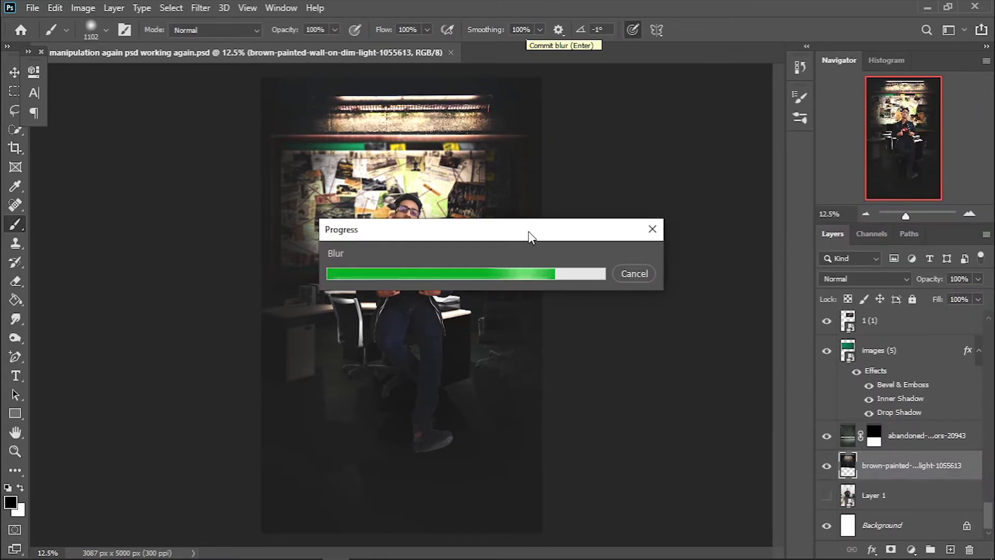
pyautogui.hotkey('ctrl', 's')
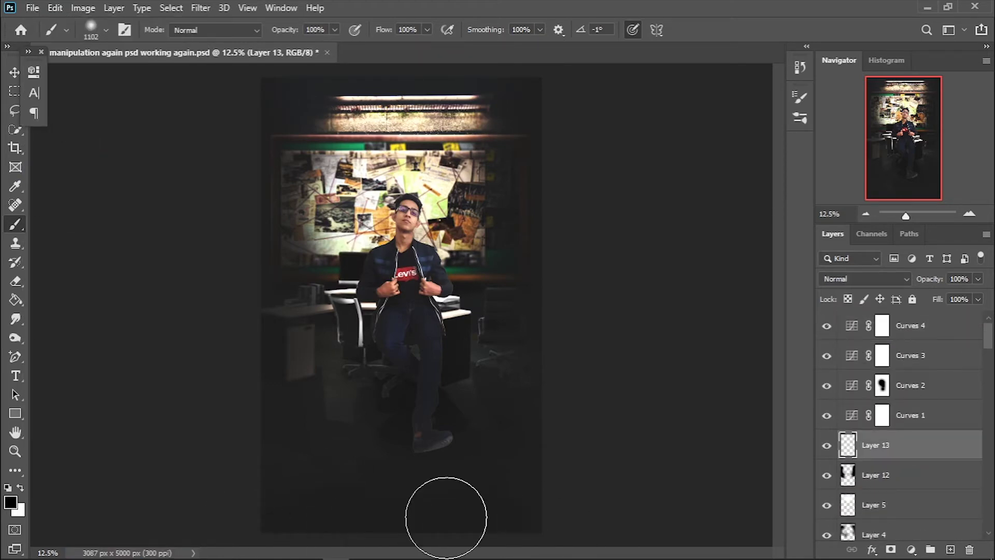
# Step: Set Layer 13's blend mode to Soft Light
pyautogui.click(863, 278)
pyautogui.click(824, 380)
pyautogui.scroll(-3, 936, 363)
pyautogui.scroll(-3, 959, 419)
# Step: Set Layer 1's drop shadow to 52% opacity, 80° angle, 763 px distance, 27 px size
pyautogui.click(958, 419)
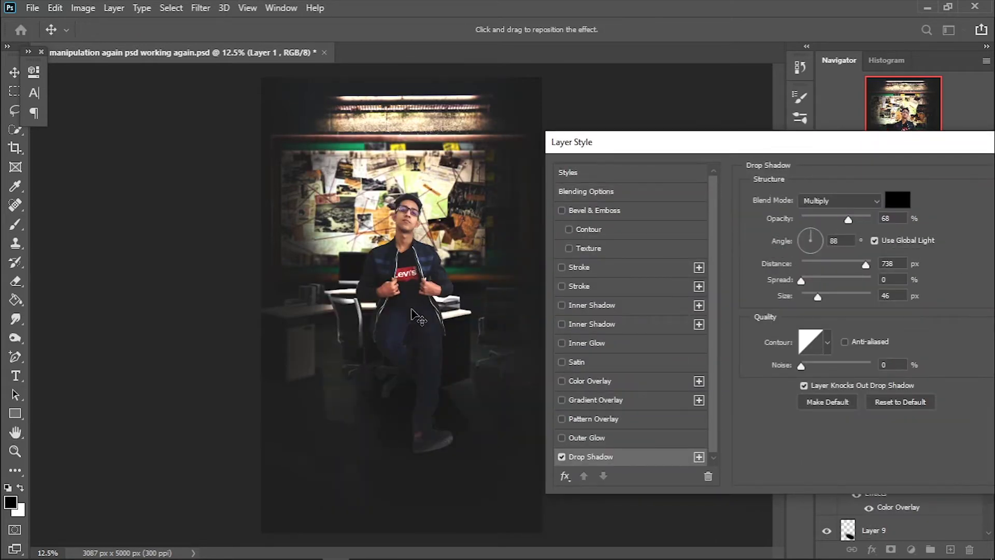
pyautogui.moveTo(838, 220); pyautogui.dragTo(834, 220)
pyautogui.click(840, 200)
pyautogui.click(824, 352)
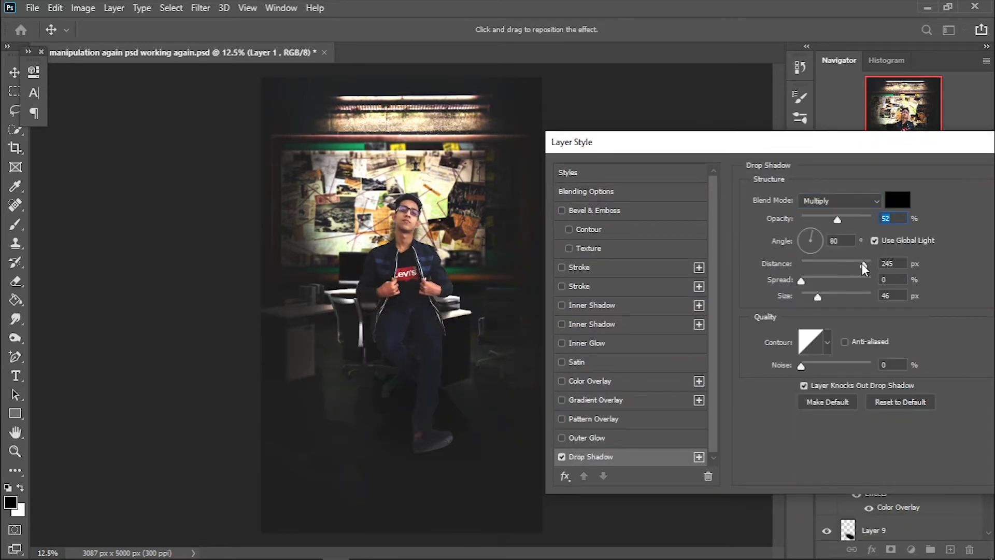
pyautogui.moveTo(862, 264); pyautogui.dragTo(865, 264)
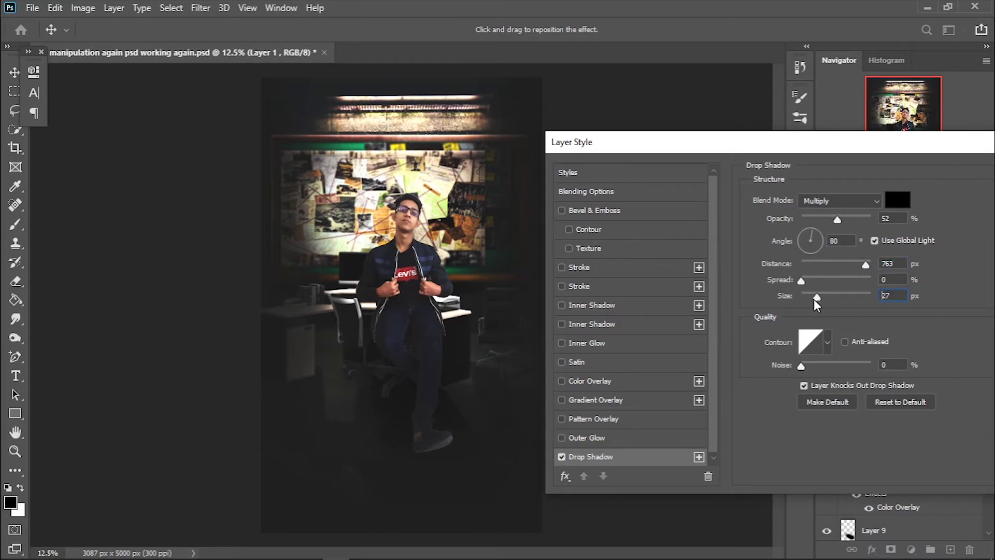
pyautogui.press('Return')
# Step: Load the man's outline as a selection, add new Layer 14 and zoom in on his face
pyautogui.press('z')
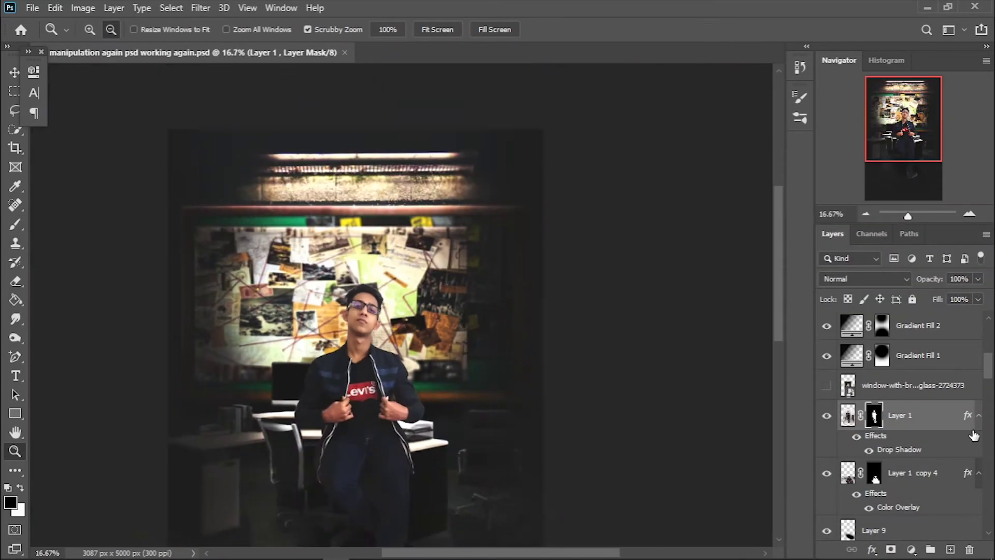
pyautogui.keyDown('ctrl'); pyautogui.click(874, 415); pyautogui.keyUp('ctrl')
pyautogui.hotkey('ctrl', 'shift', 'alt', 'n')
pyautogui.click(10, 502)
pyautogui.press('Escape')
pyautogui.click(253, 304)
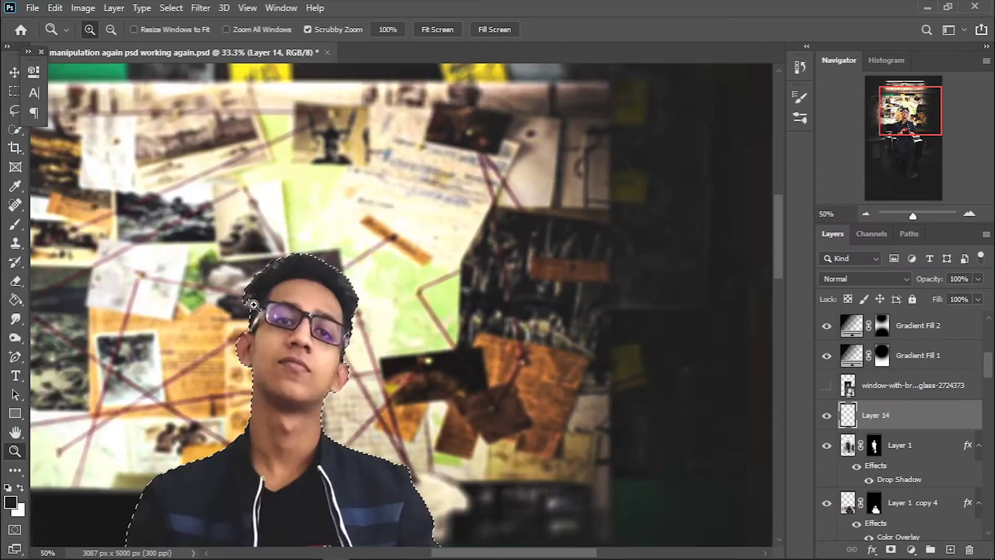
pyautogui.press('e')
pyautogui.rightClick(332, 224)
pyautogui.press('Escape')
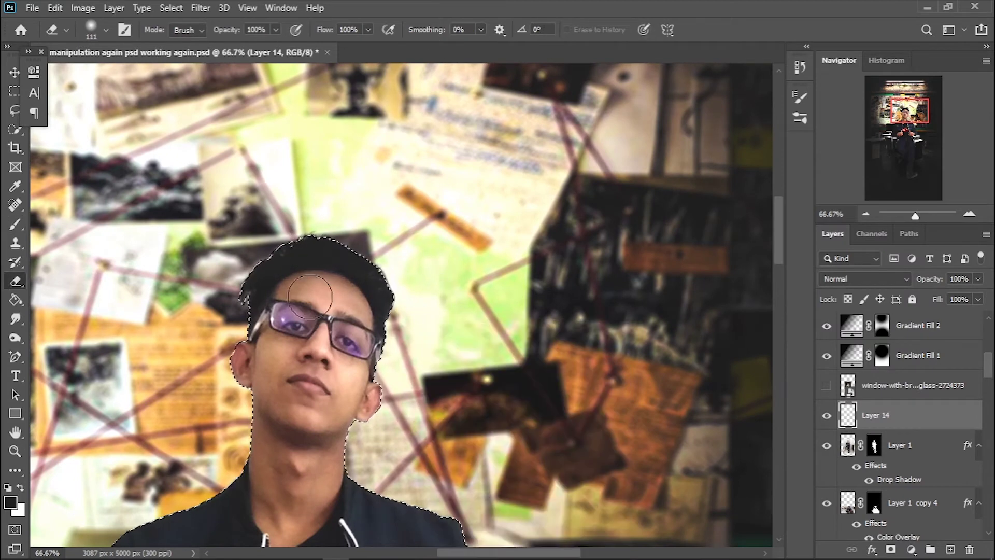
pyautogui.press('b')
pyautogui.hotkey('ctrl', 'd')
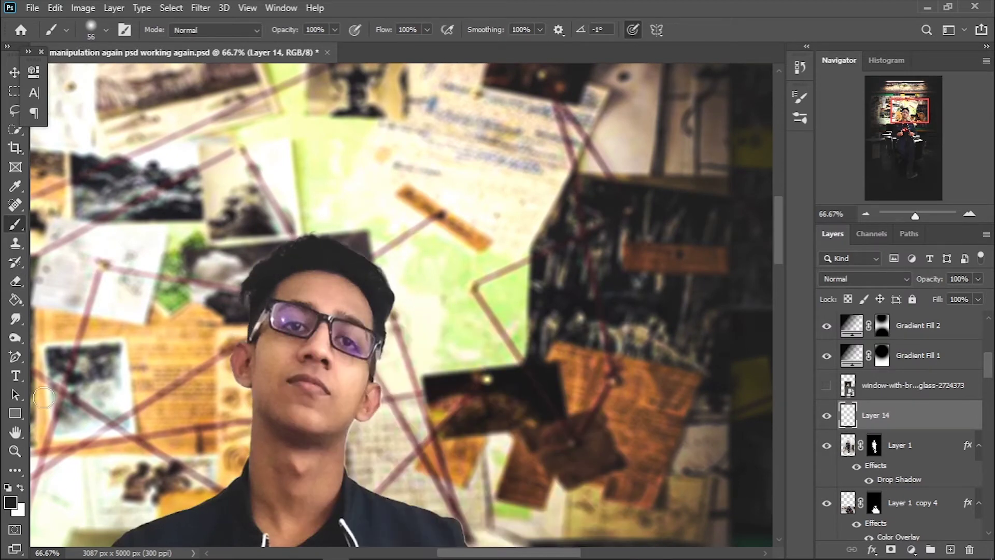
# Step: Set Layer 14 to Overlay, restore the selection and save the document
pyautogui.click(863, 278)
pyautogui.click(855, 368)
pyautogui.hotkey('ctrl', 'shift', 'd')
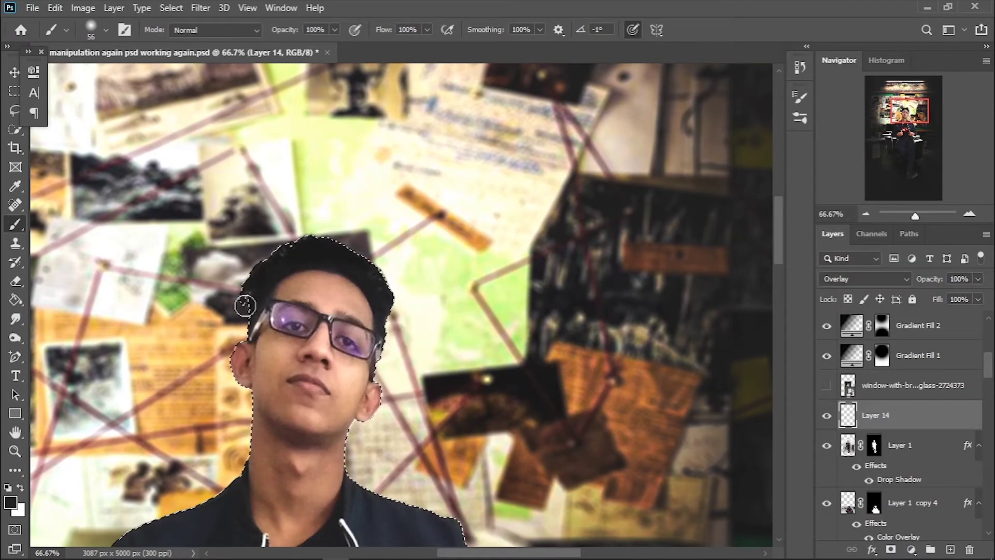
pyautogui.press('z')
pyautogui.keyDown('alt'); pyautogui.click(142, 157); pyautogui.keyUp('alt')
pyautogui.hotkey('ctrl', 's')
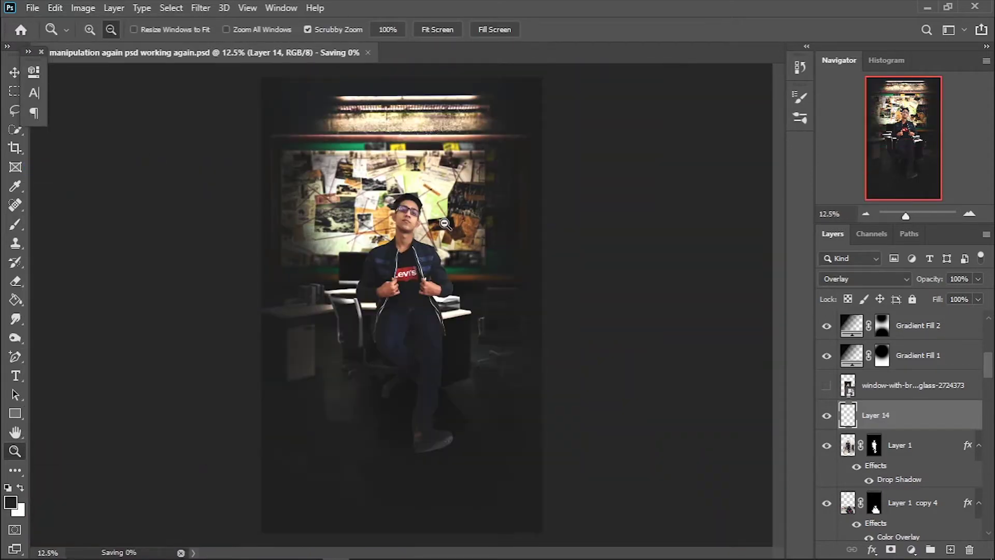
# Step: Zoom in on the neck edge and set a smaller, harder brush on Layer 1's mask
pyautogui.moveTo(445, 223); pyautogui.dragTo(518, 228)
pyautogui.press('b')
pyautogui.click(874, 444)
pyautogui.rightClick(415, 296)
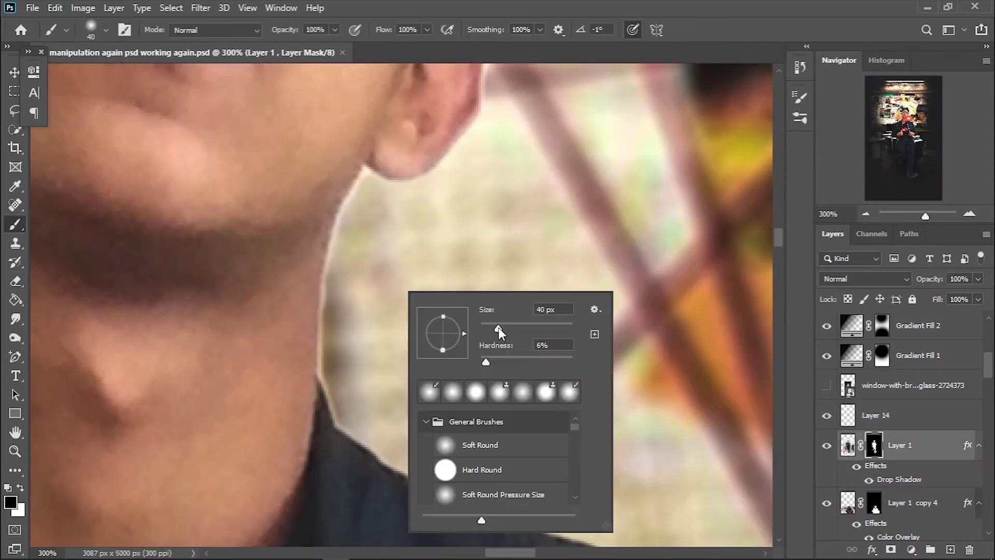
pyautogui.press('Return')
pyautogui.moveTo(490, 331); pyautogui.dragTo(484, 332)
pyautogui.scroll(-3, 332, 329)
pyautogui.rightClick(476, 332)
pyautogui.press('Return')
pyautogui.rightClick(337, 288)
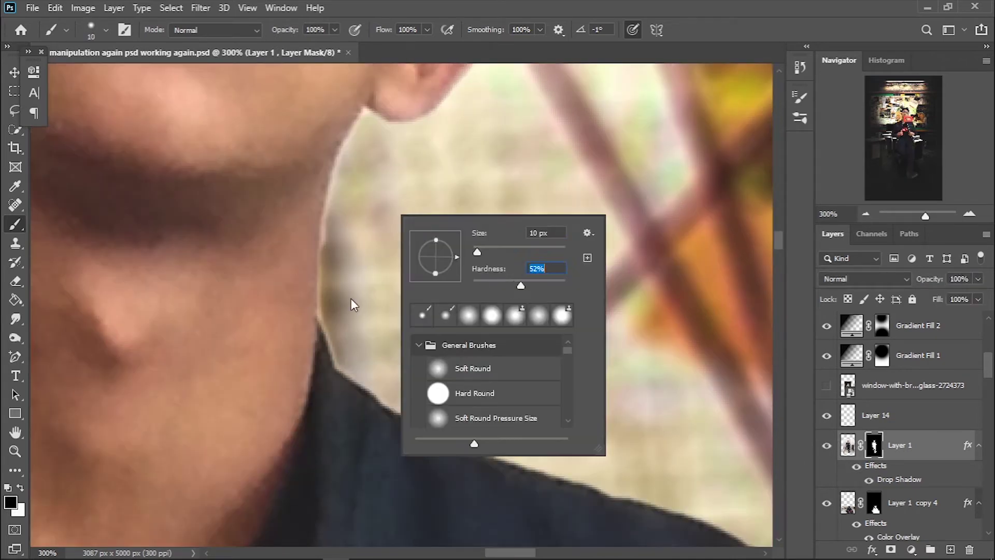
pyautogui.press('Return')
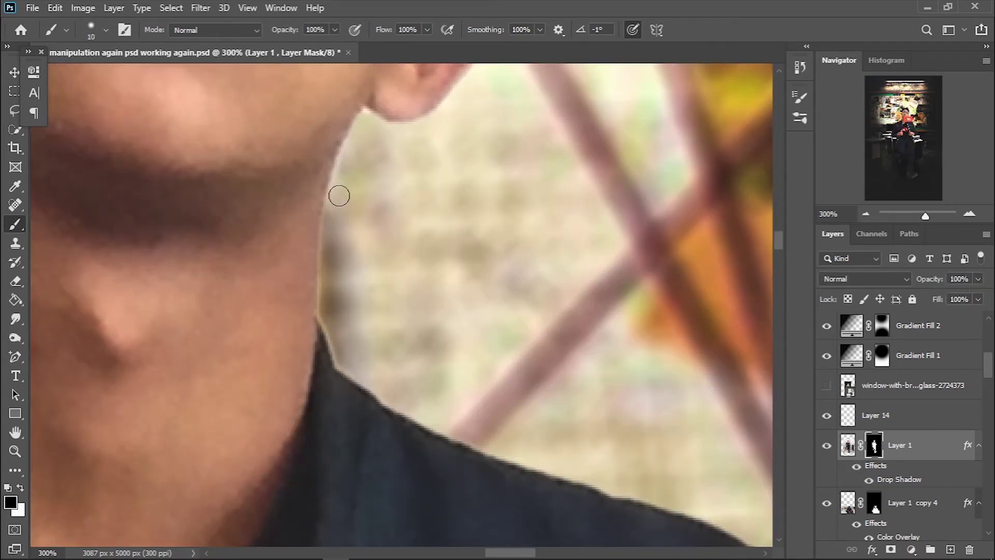
# Step: Touch up Layer 1's mask along the neck with a tiny brush, then duplicate the man's layer
pyautogui.rightClick(339, 195)
pyautogui.moveTo(349, 196); pyautogui.dragTo(346, 195)
pyautogui.press('Return')
pyautogui.scroll(-2, 366, 298)
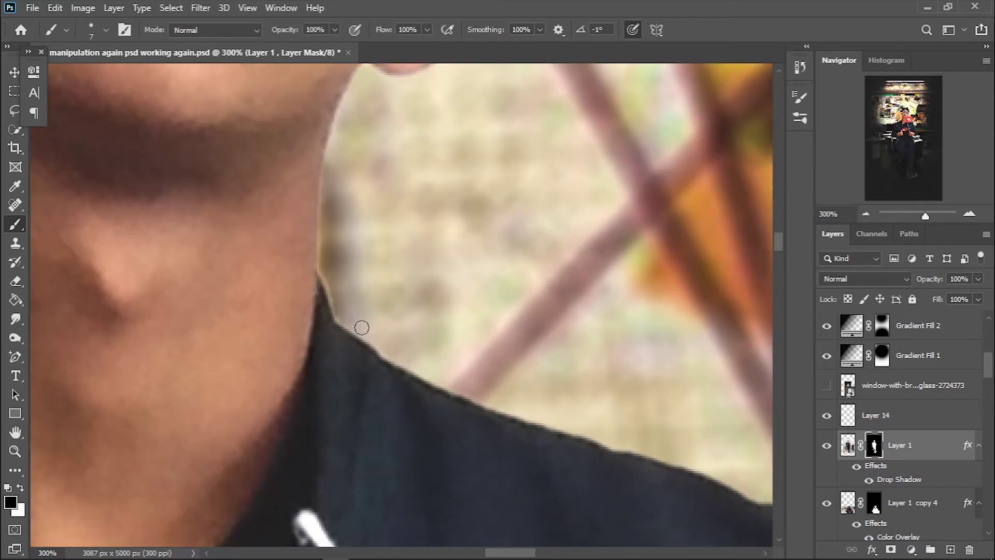
pyautogui.press('z')
pyautogui.scroll(-8, 363, 332)
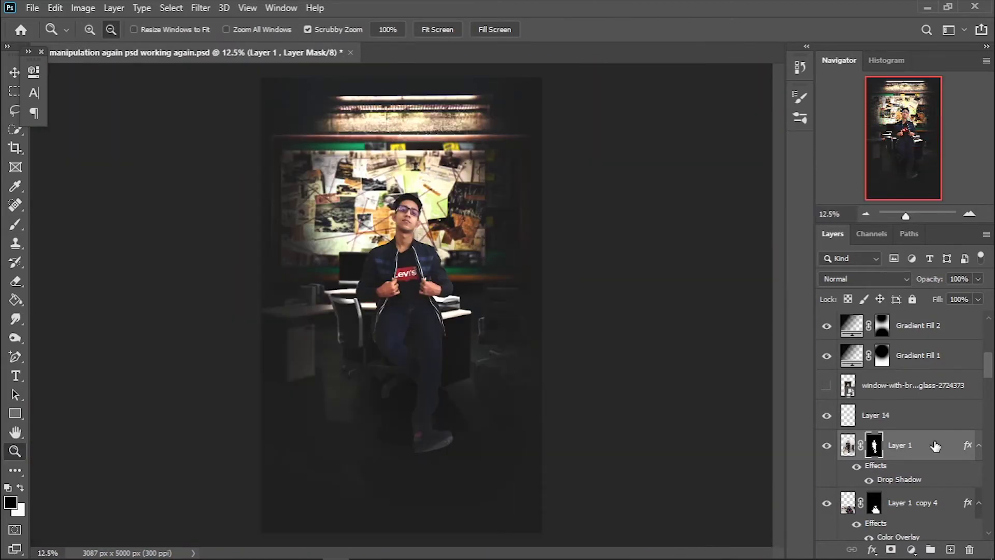
pyautogui.hotkey('ctrl', 'j')
pyautogui.click(827, 503)
# Step: Apply a Camera Raw Filter to the man's layer copy with Contrast +74 and Clarity +38
pyautogui.click(200, 8)
pyautogui.click(218, 158)
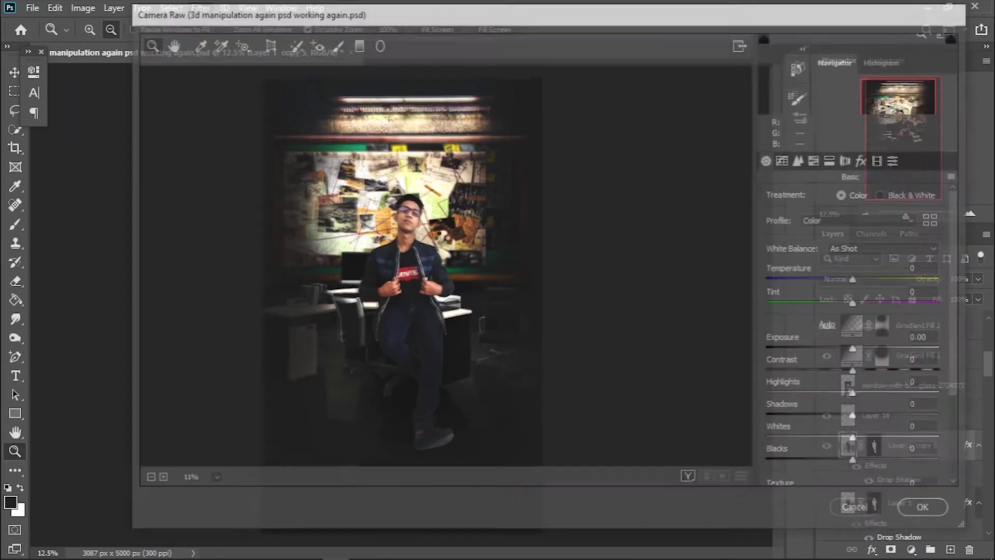
pyautogui.moveTo(860, 418)
pyautogui.mouseDown()
pyautogui.moveTo(815, 407)
pyautogui.moveTo(852, 431)
pyautogui.mouseUp()
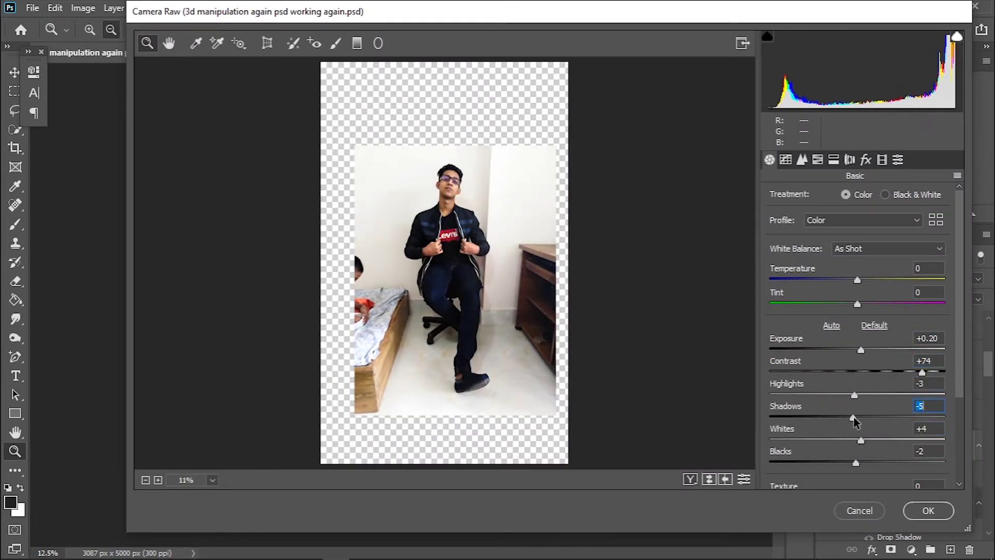
pyautogui.scroll(-3, 854, 421)
pyautogui.click(866, 160)
pyautogui.moveTo(857, 349); pyautogui.dragTo(824, 349)
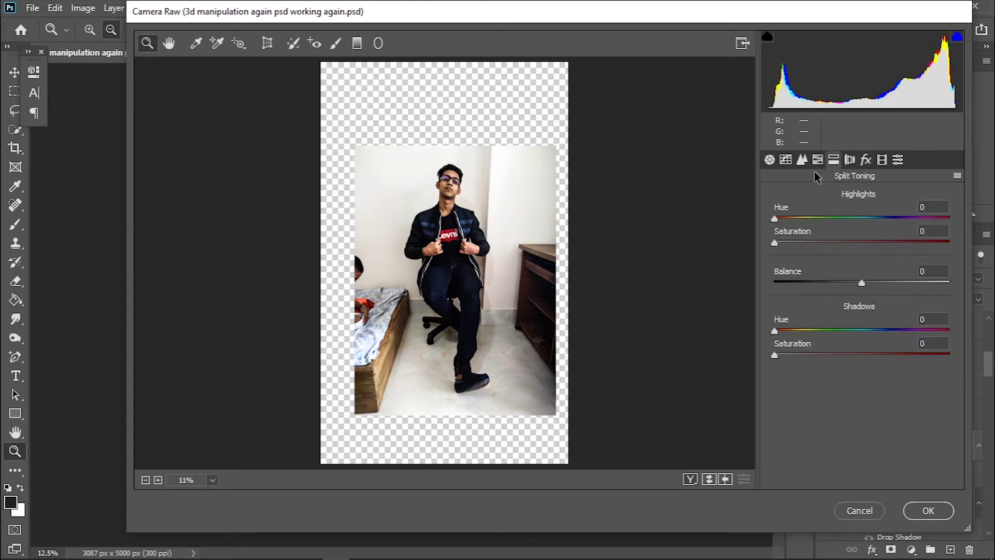
pyautogui.click(928, 511)
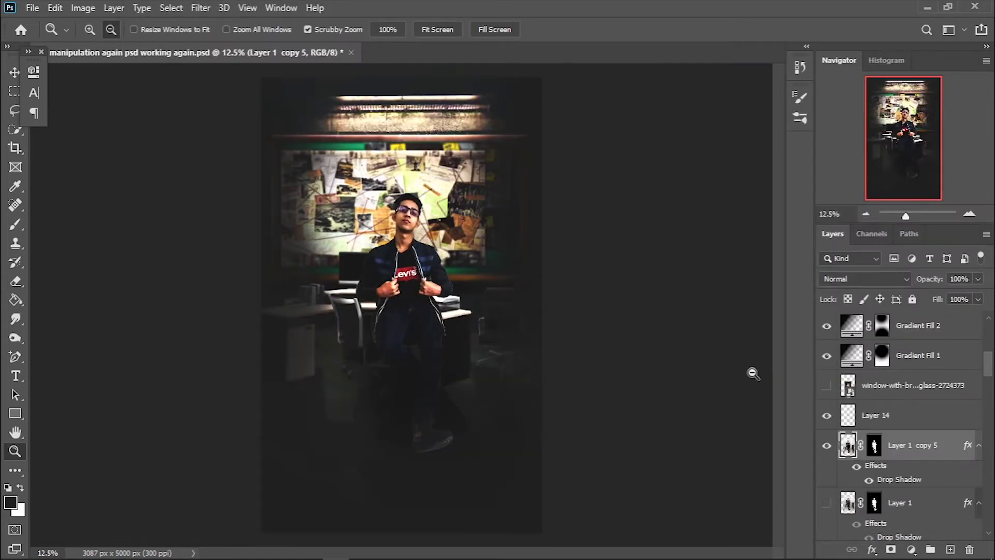
# Step: Set the brush size to 6 px while checking the man's outline
pyautogui.scroll(5, 399, 315)
pyautogui.scroll(3, 400, 315)
pyautogui.press('b')
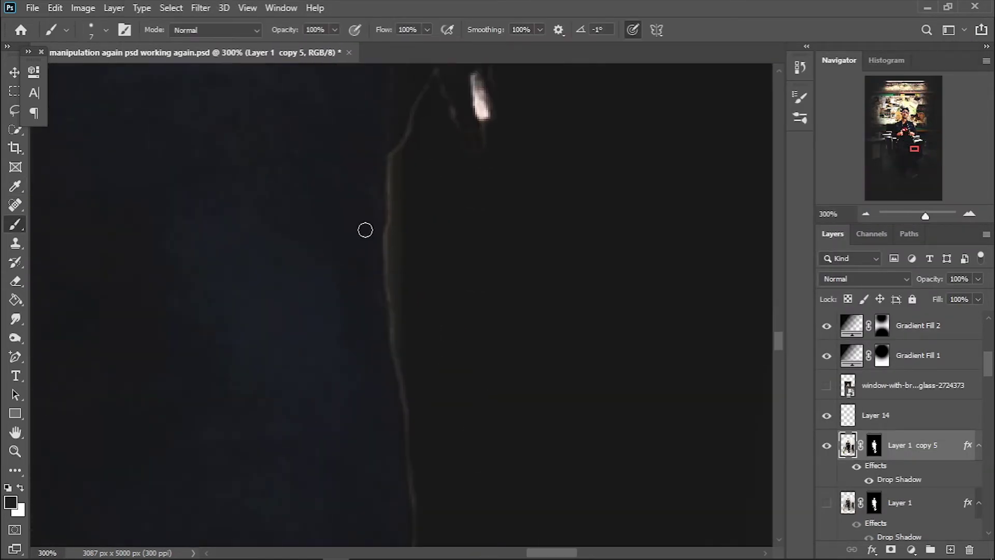
pyautogui.rightClick(405, 278)
pyautogui.press('Return')
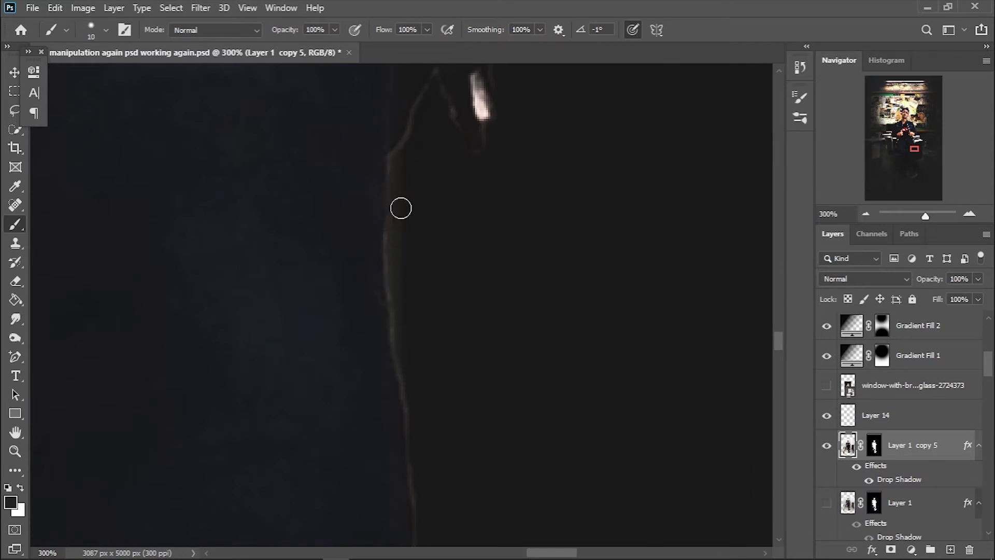
pyautogui.scroll(3, 780, 346)
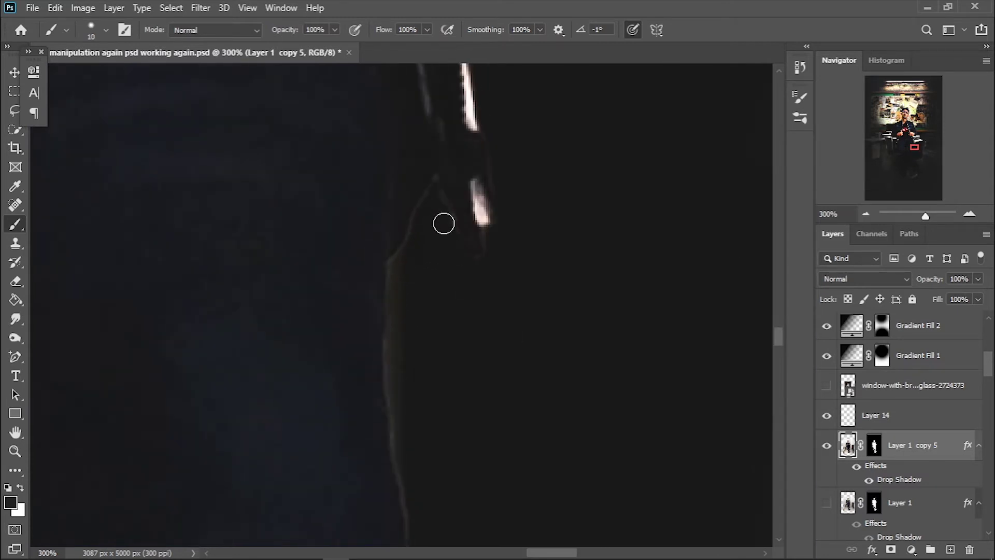
pyautogui.scroll(-1, 407, 378)
pyautogui.rightClick(409, 353)
pyautogui.write('6')
pyautogui.press('Return')
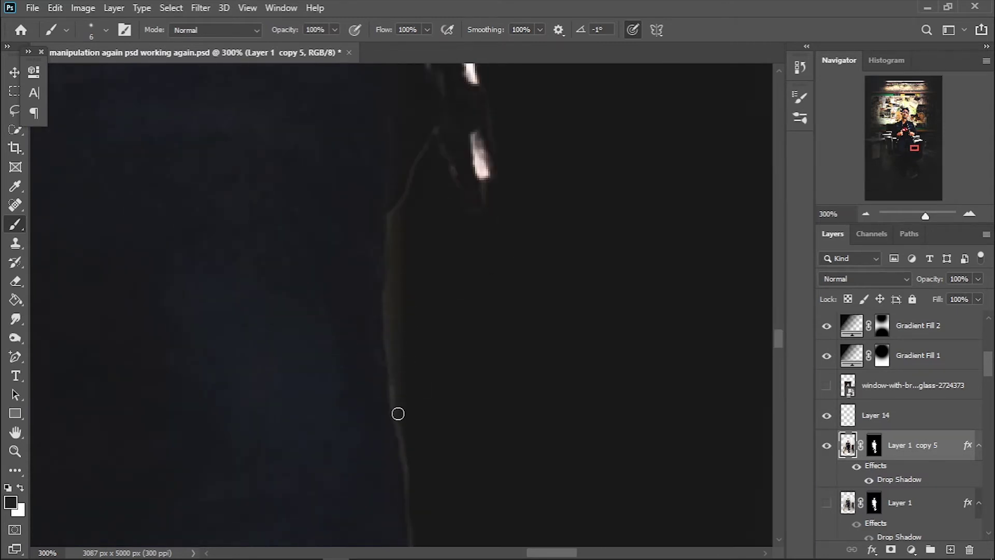
# Step: Scroll down along the man's outline, then zoom out to the full composite
pyautogui.scroll(-2, 420, 342)
pyautogui.scroll(-1, 419, 343)
pyautogui.scroll(-2, 435, 376)
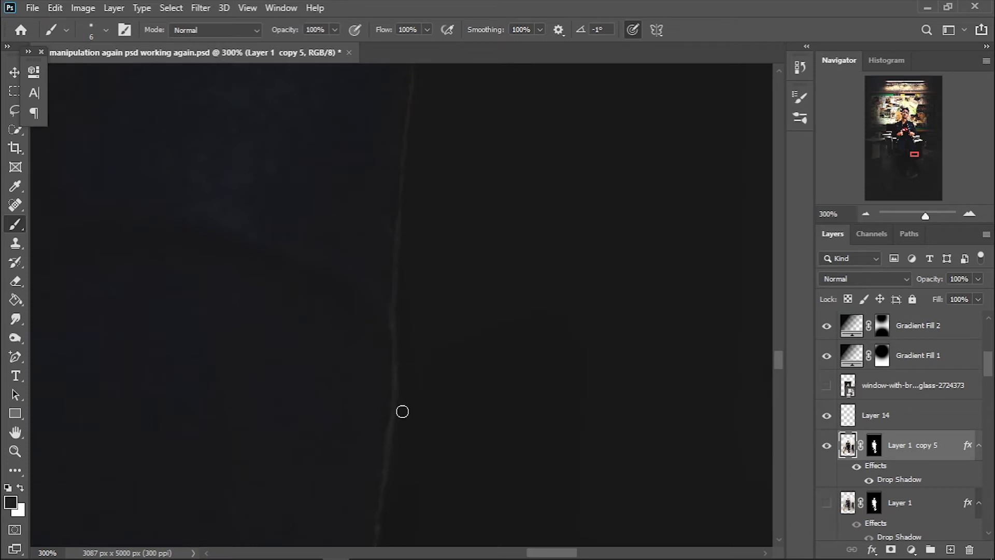
pyautogui.scroll(-1, 386, 339)
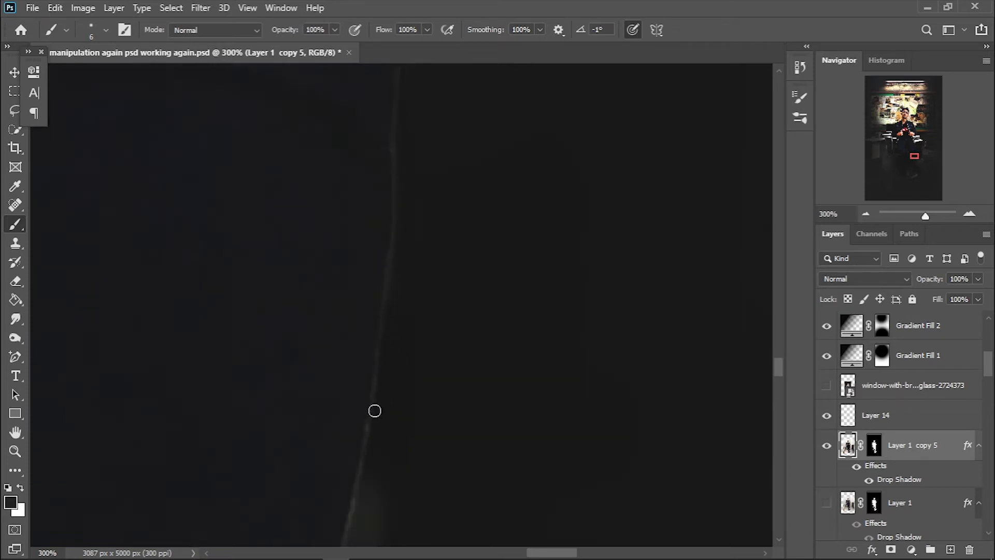
pyautogui.scroll(-2, 364, 403)
pyautogui.scroll(-3, 329, 301)
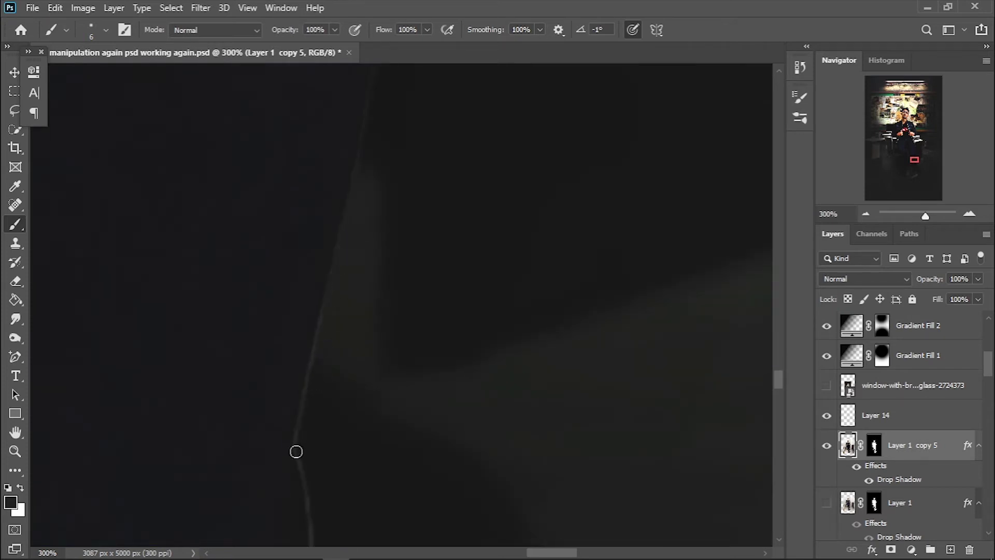
pyautogui.scroll(-1, 321, 342)
pyautogui.scroll(-2, 312, 363)
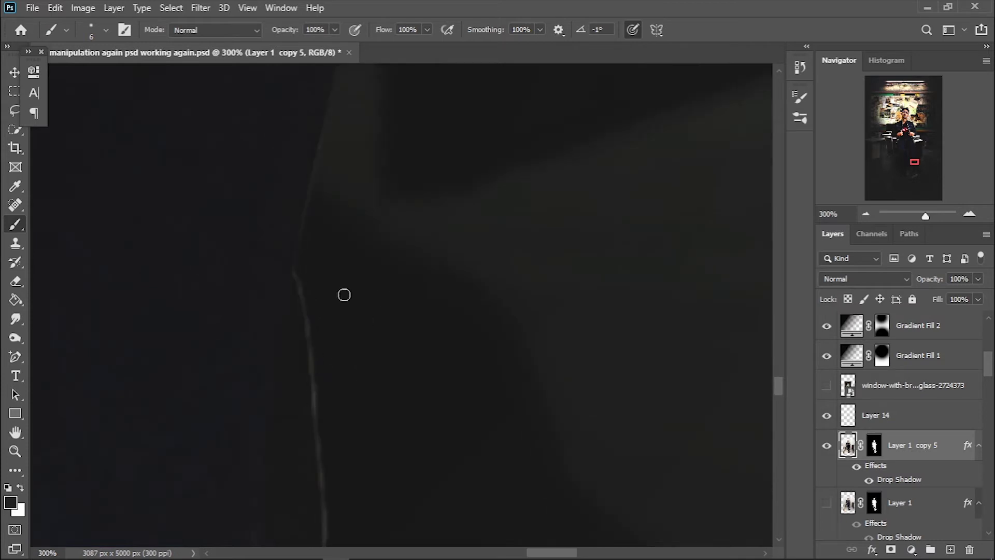
pyautogui.scroll(-2, 322, 283)
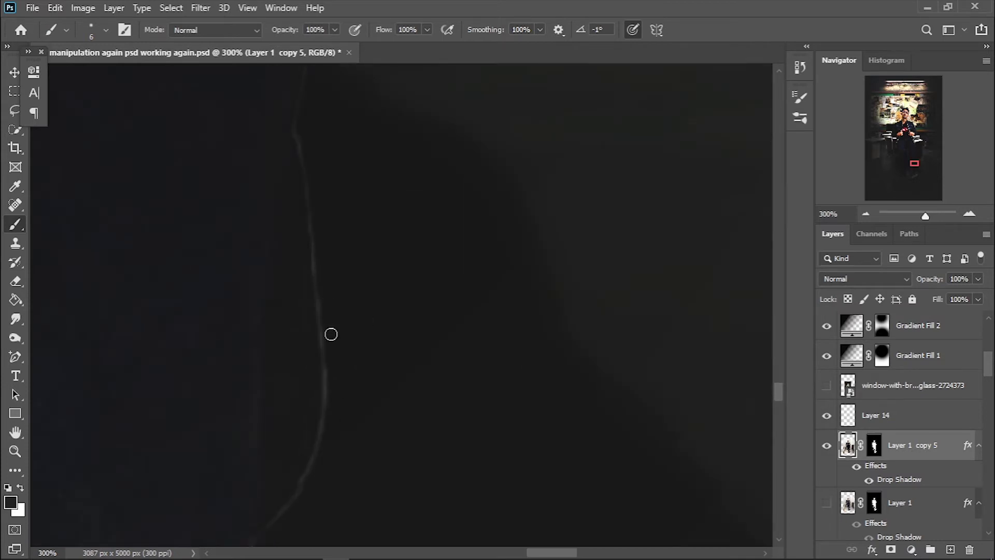
pyautogui.press('z')
pyautogui.click(110, 29)
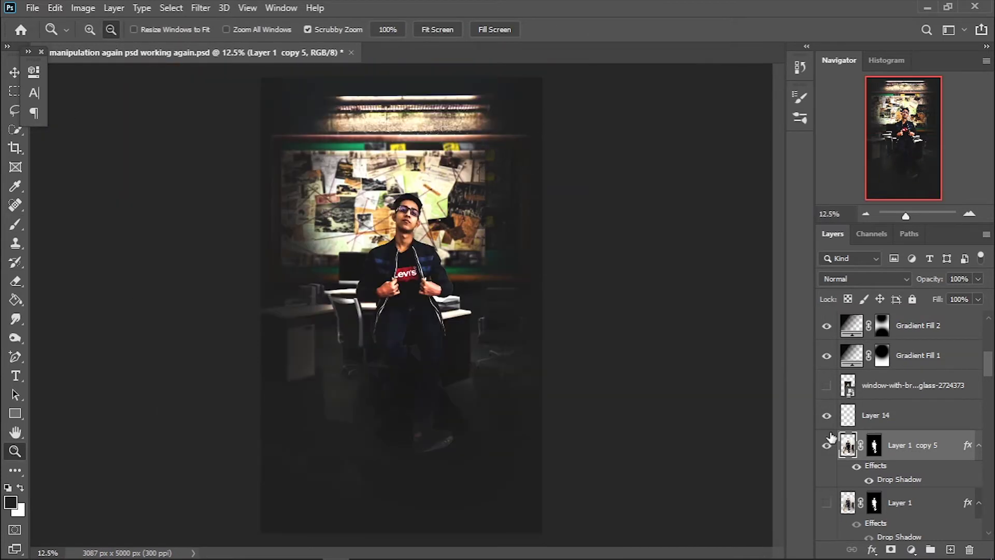
# Step: Start a Field Blur on Layer 1 copy 5 with 0 px pins on the eyes and head
pyautogui.hotkey('ctrl', 't')
pyautogui.click(722, 29)
pyautogui.click(201, 8)
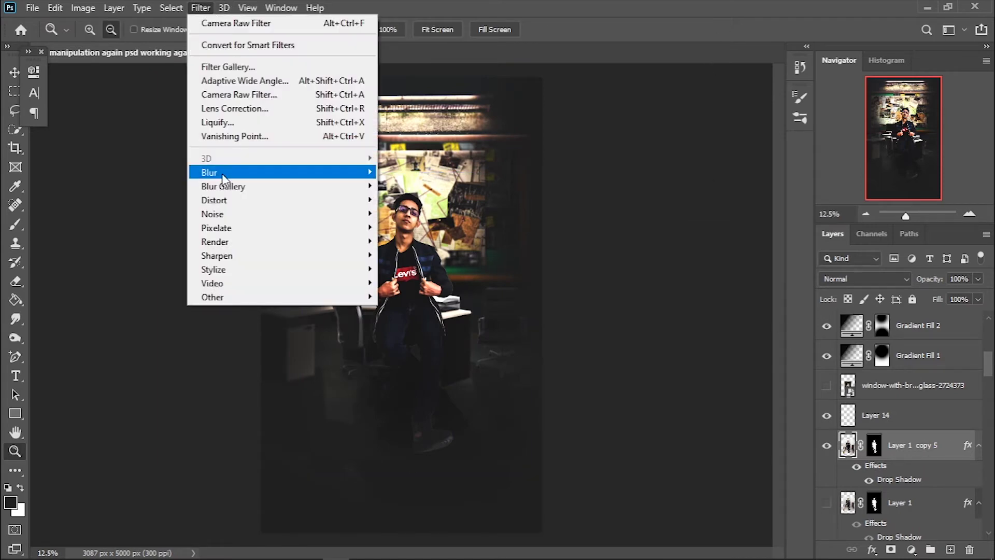
pyautogui.click(407, 182)
pyautogui.hotkey('ctrl', '+')
pyautogui.hotkey('ctrl', '+')
pyautogui.moveTo(867, 121)
pyautogui.mouseDown()
pyautogui.moveTo(831, 120)
pyautogui.moveTo(874, 117)
pyautogui.mouseUp()
pyautogui.hotkey('ctrl', '+')
pyautogui.click(423, 171)
pyautogui.click(445, 178)
pyautogui.click(437, 155)
pyautogui.click(470, 201)
pyautogui.click(427, 204)
# Step: Add stronger-blur background pins and 0 px pins across the man's upper body and jacket
pyautogui.click(384, 197)
pyautogui.click(374, 250)
pyautogui.click(468, 247)
pyautogui.click(425, 256)
pyautogui.click(303, 321)
pyautogui.click(537, 338)
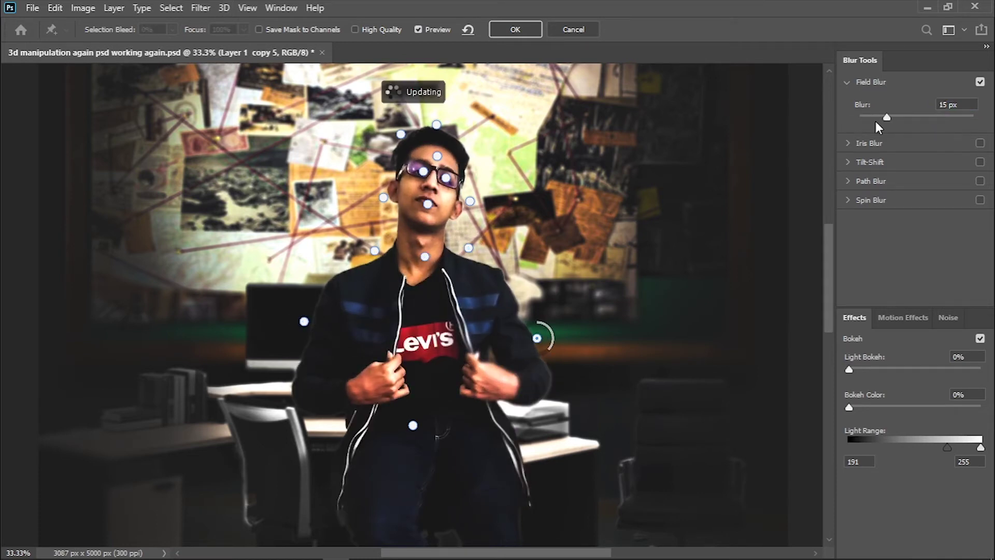
pyautogui.click(523, 287)
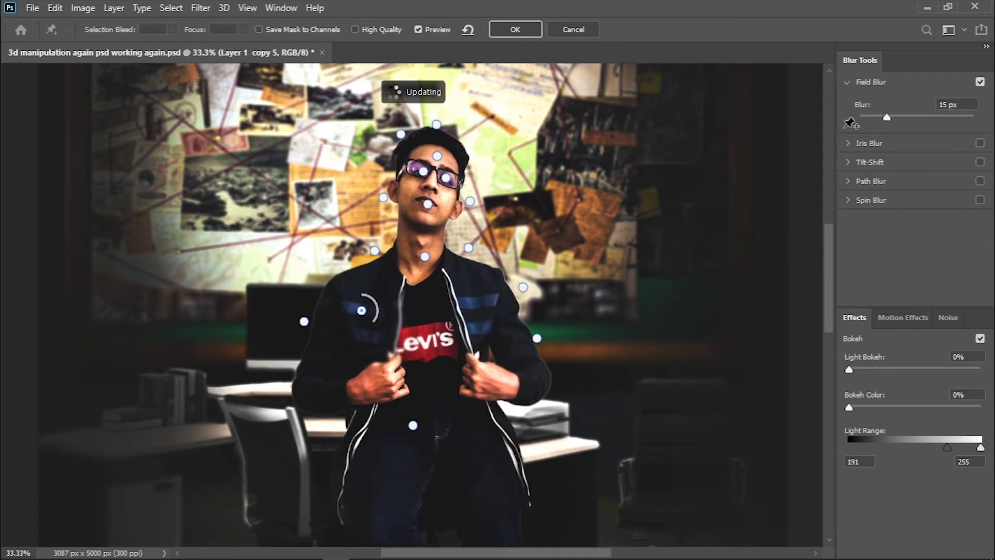
pyautogui.click(361, 310)
pyautogui.click(386, 385)
pyautogui.click(426, 286)
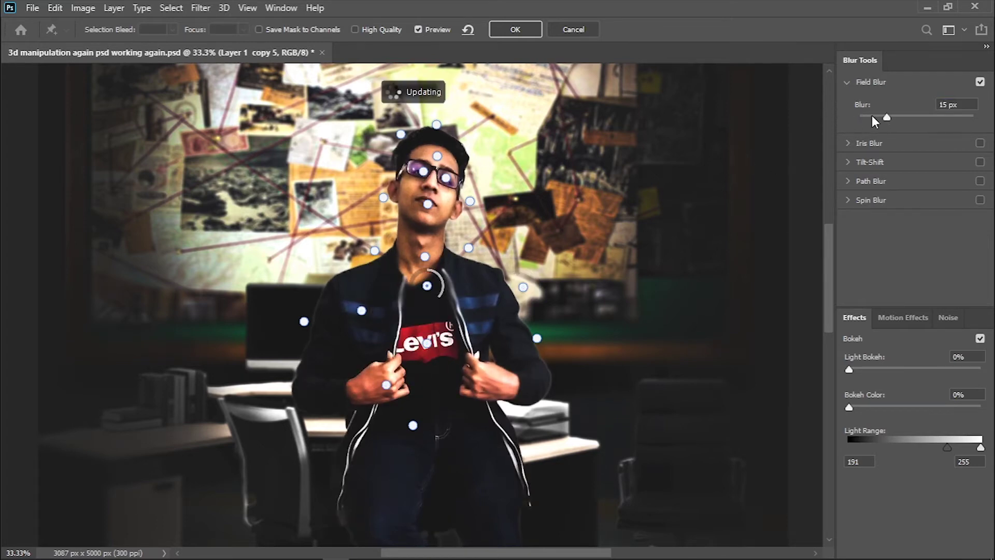
pyautogui.click(491, 355)
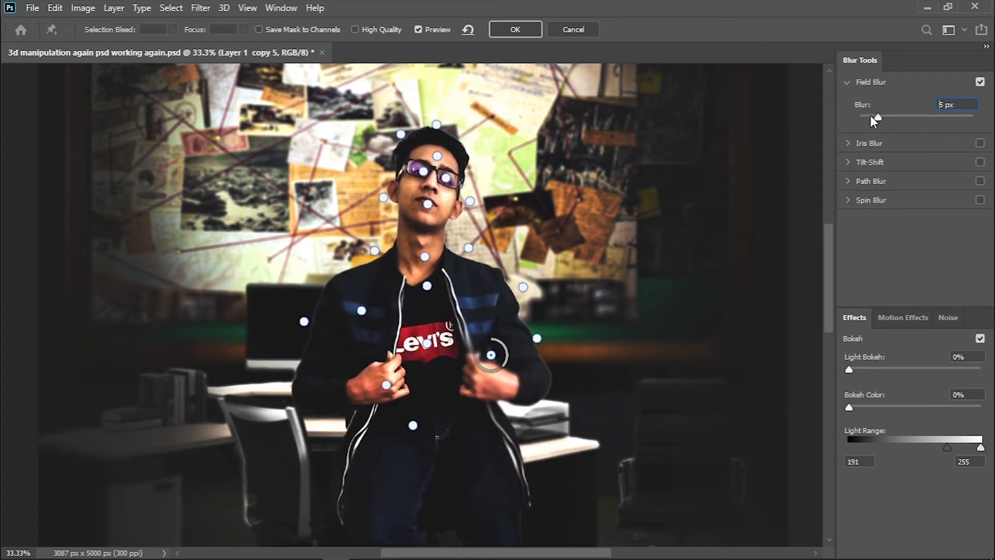
pyautogui.moveTo(872, 118)
pyautogui.mouseDown()
pyautogui.moveTo(888, 117)
pyautogui.moveTo(859, 117)
pyautogui.mouseUp()
# Step: Place pins along the lower body and legs, including a 15 px background pin and a 10 px pin
pyautogui.click(473, 394)
pyautogui.click(302, 417)
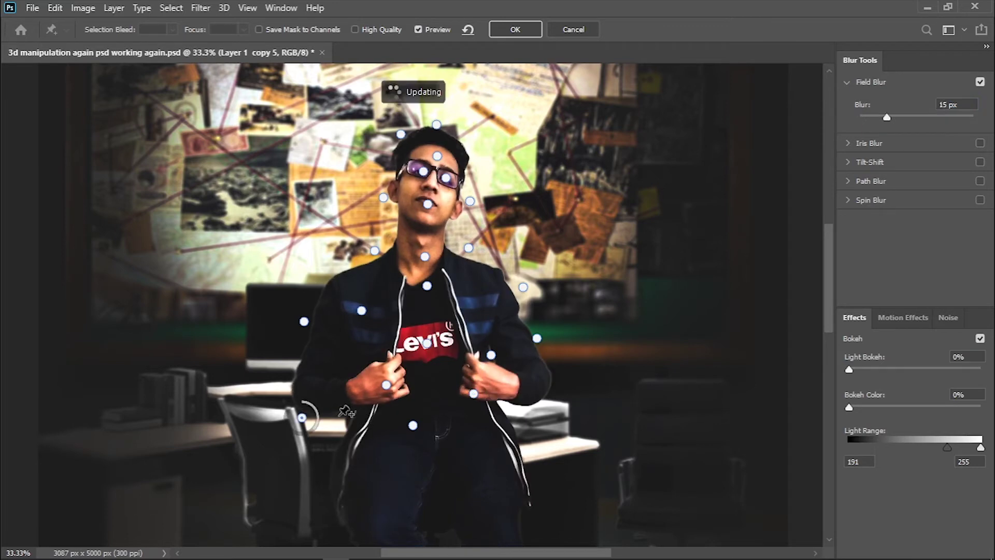
pyautogui.click(376, 444)
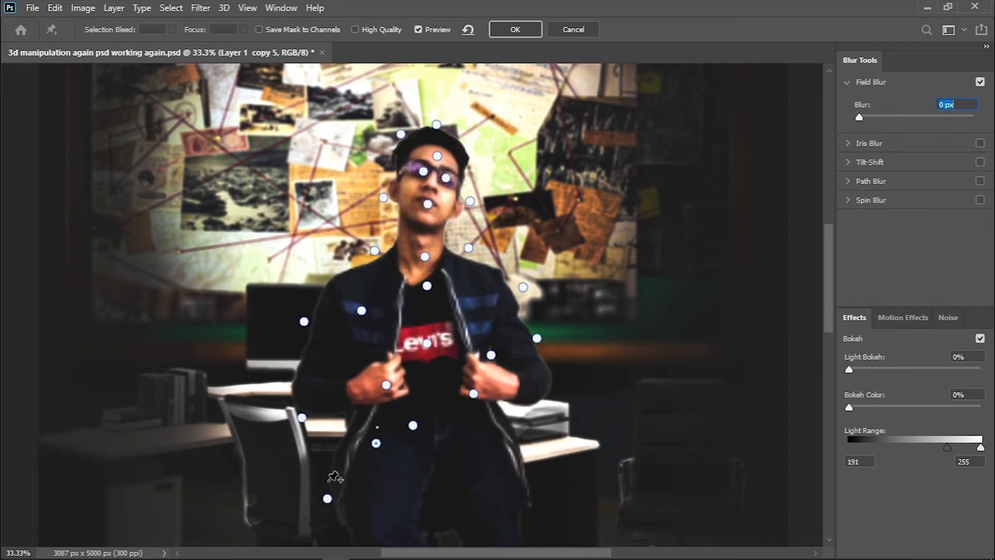
pyautogui.click(536, 495)
pyautogui.scroll(-3, 589, 335)
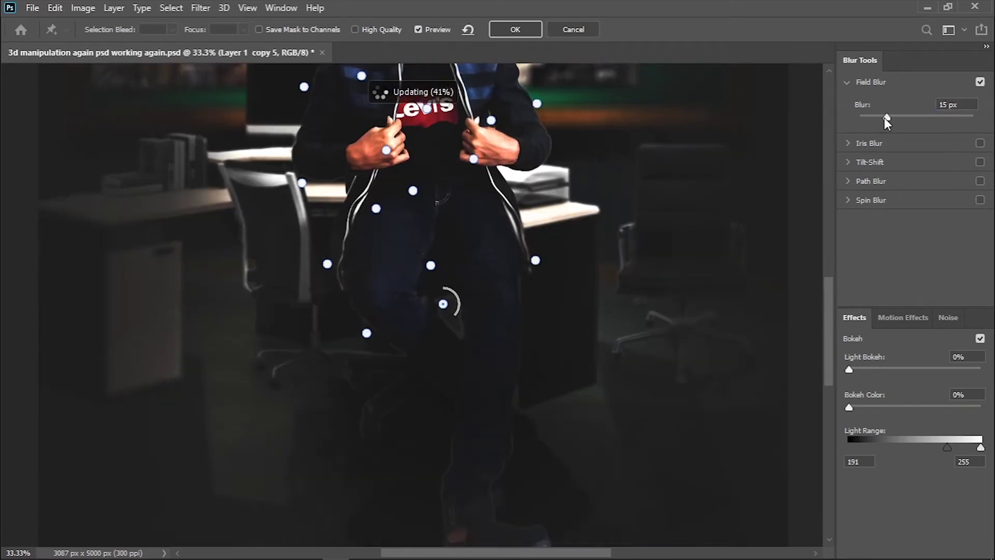
pyautogui.moveTo(882, 117); pyautogui.dragTo(859, 117)
pyautogui.click(499, 261)
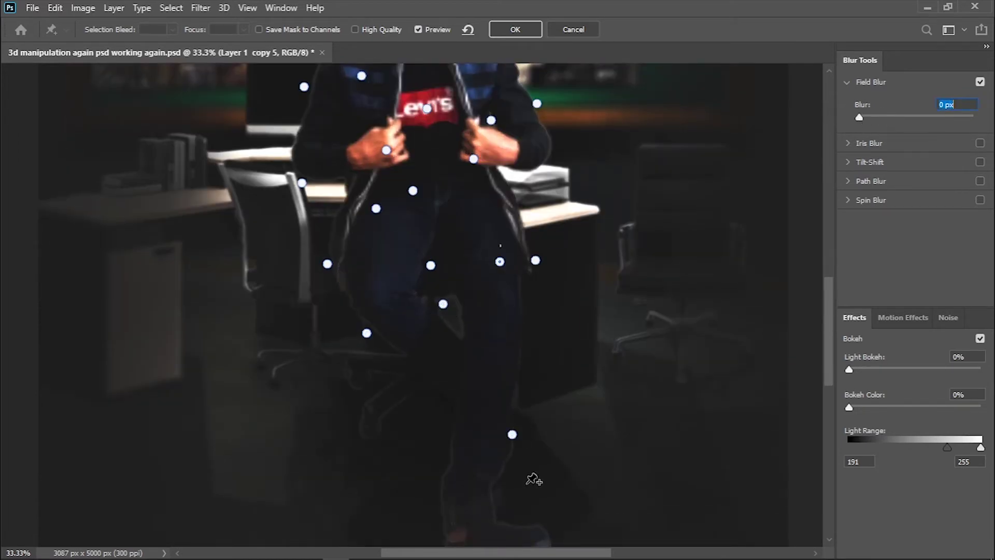
pyautogui.click(407, 378)
pyautogui.click(453, 396)
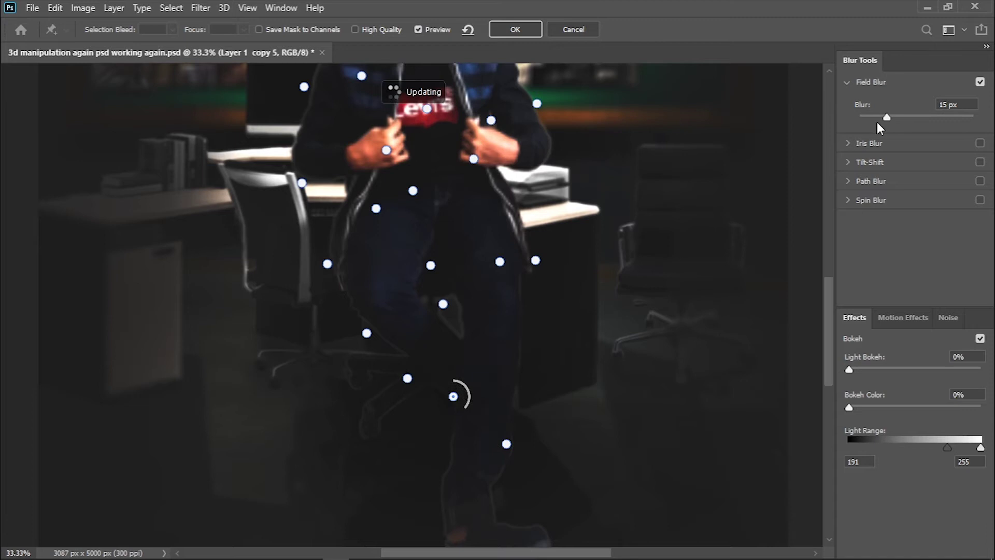
pyautogui.click(359, 294)
pyautogui.click(363, 388)
pyautogui.moveTo(874, 117); pyautogui.dragTo(887, 117)
# Step: Add more pins beside the upper body, around the face and head, and a 13 px shirt pin
pyautogui.scroll(-3, 415, 259)
pyautogui.click(537, 436)
pyautogui.scroll(5, 581, 275)
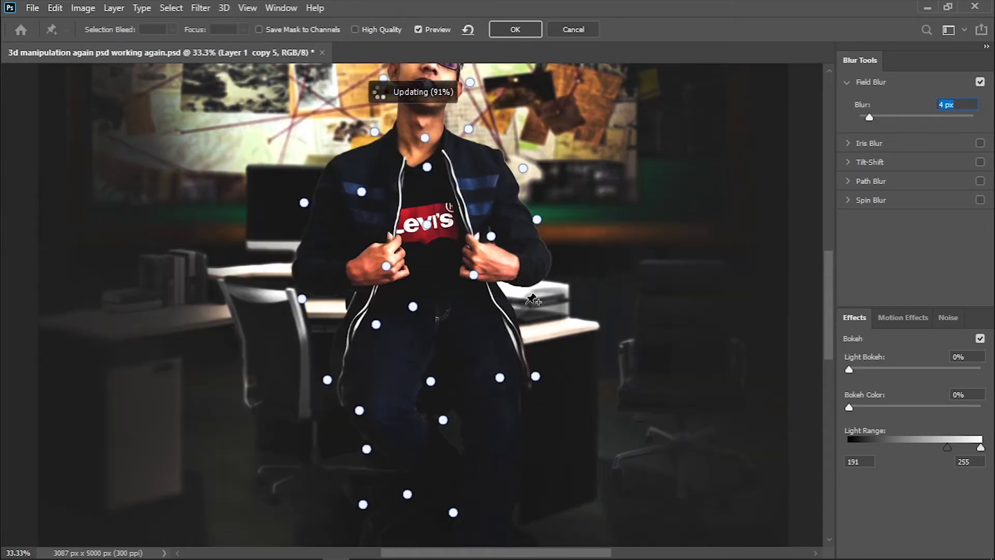
pyautogui.click(556, 259)
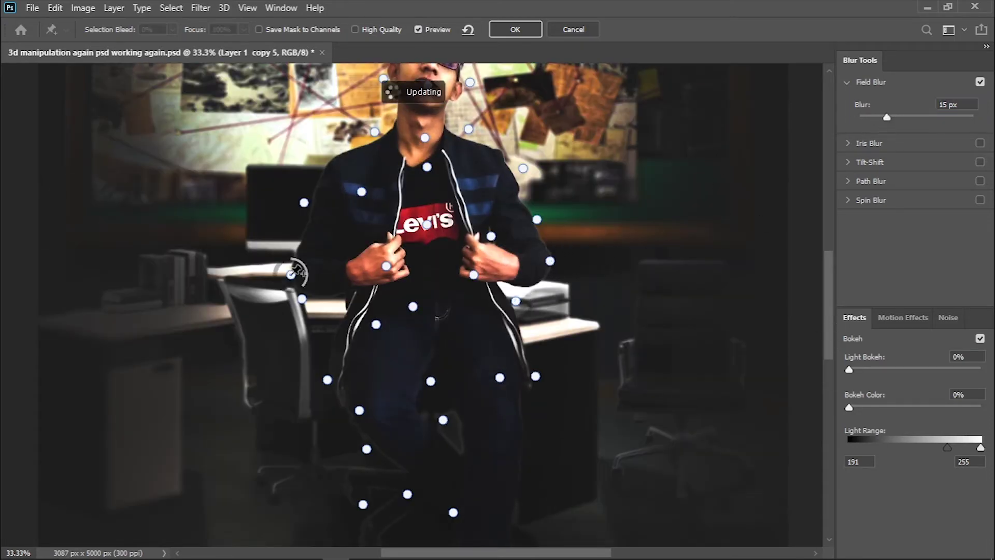
pyautogui.scroll(3, 298, 271)
pyautogui.click(396, 195)
pyautogui.click(446, 197)
pyautogui.moveTo(887, 117); pyautogui.dragTo(865, 118)
pyautogui.click(416, 206)
pyautogui.click(470, 141)
pyautogui.click(433, 342)
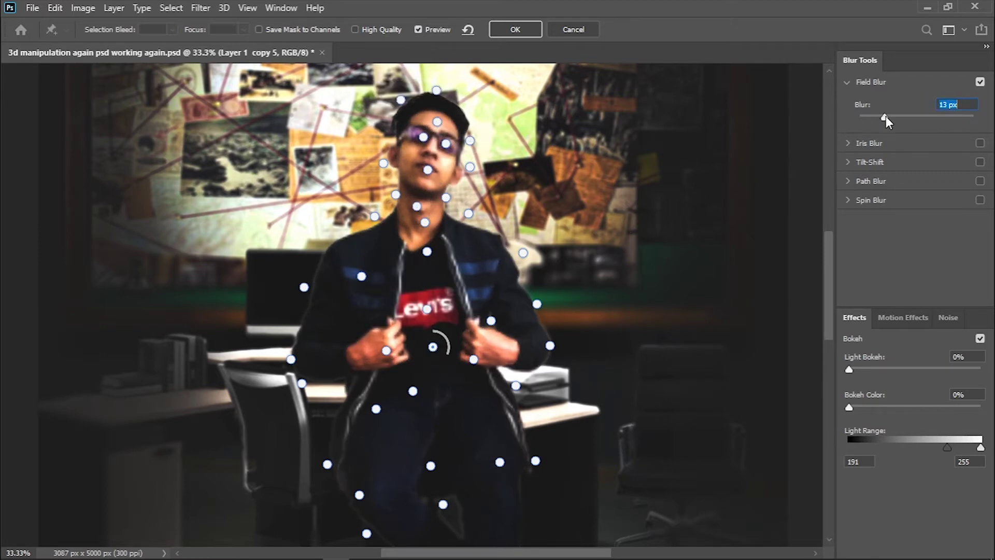
# Step: Zoom out to the whole composite and save it
pyautogui.hotkey('ctrl', '-')
pyautogui.hotkey('ctrl', '-')
pyautogui.hotkey('ctrl', '-')
pyautogui.press('Return')
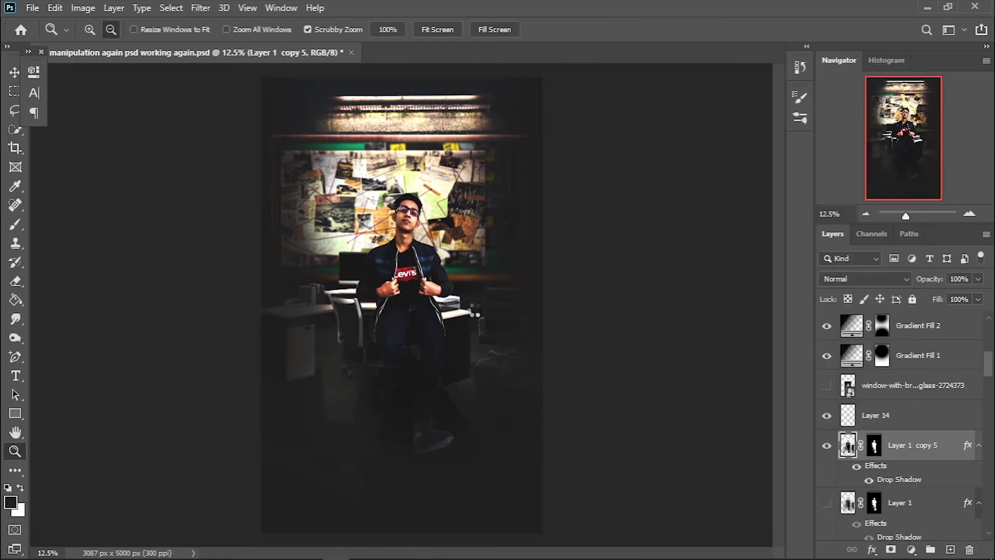
pyautogui.hotkey('ctrl', 's')
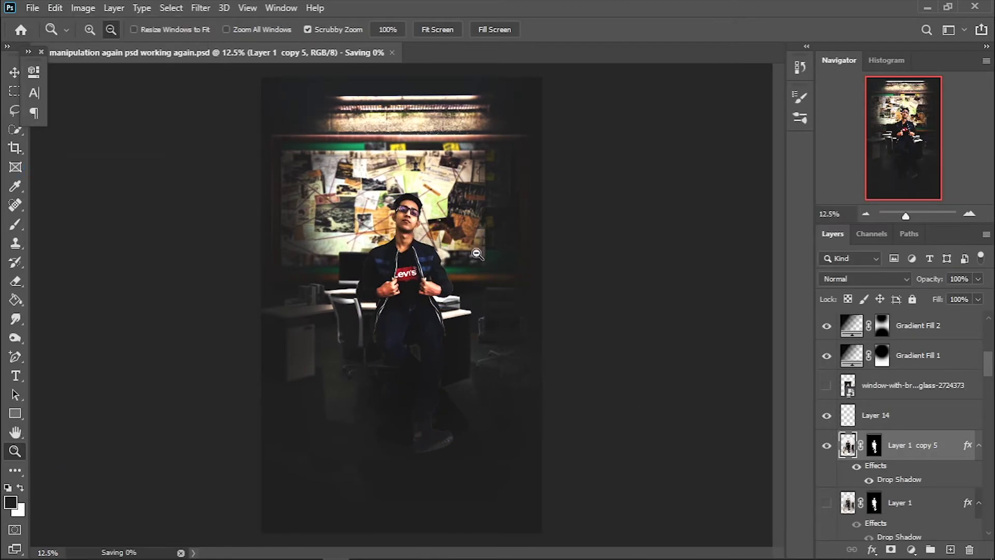
# Step: Select the man's layer mask, zoom to his face, and switch to the Blur tool
pyautogui.scroll(-2, 879, 467)
pyautogui.scroll(-4, 880, 467)
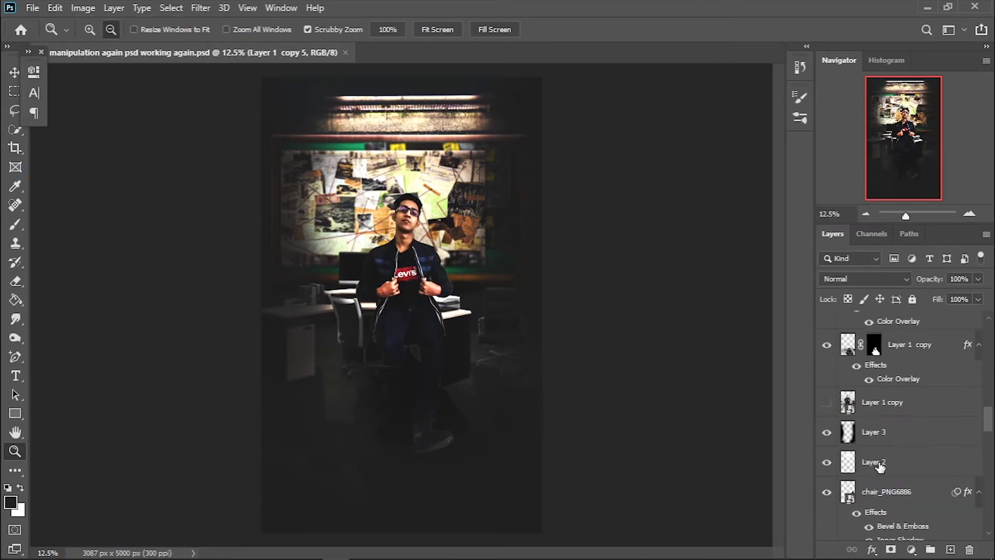
pyautogui.scroll(5, 879, 415)
pyautogui.click(874, 445)
pyautogui.click(442, 222)
pyautogui.click(442, 221)
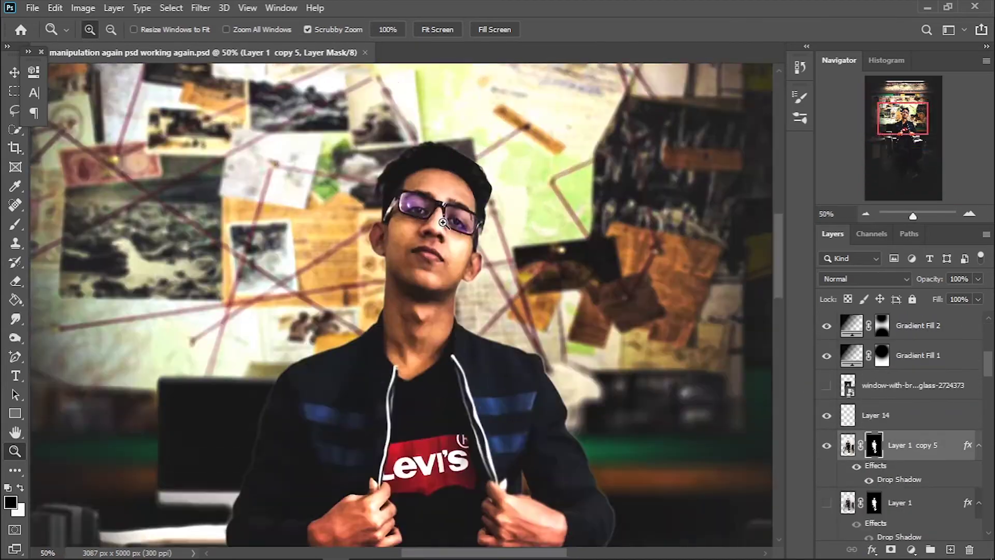
pyautogui.rightClick(15, 319)
pyautogui.click(66, 321)
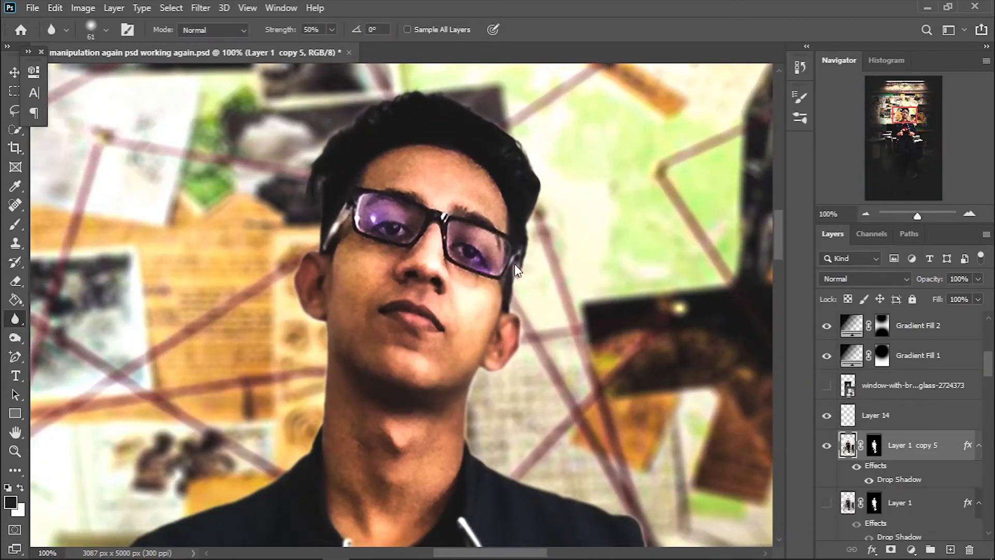
# Step: Blur along the man's figure edges down to his lower body at 50% strength
pyautogui.scroll(-3, 515, 270)
pyautogui.scroll(-2, 478, 349)
pyautogui.scroll(-5, 477, 349)
pyautogui.scroll(-3, 606, 427)
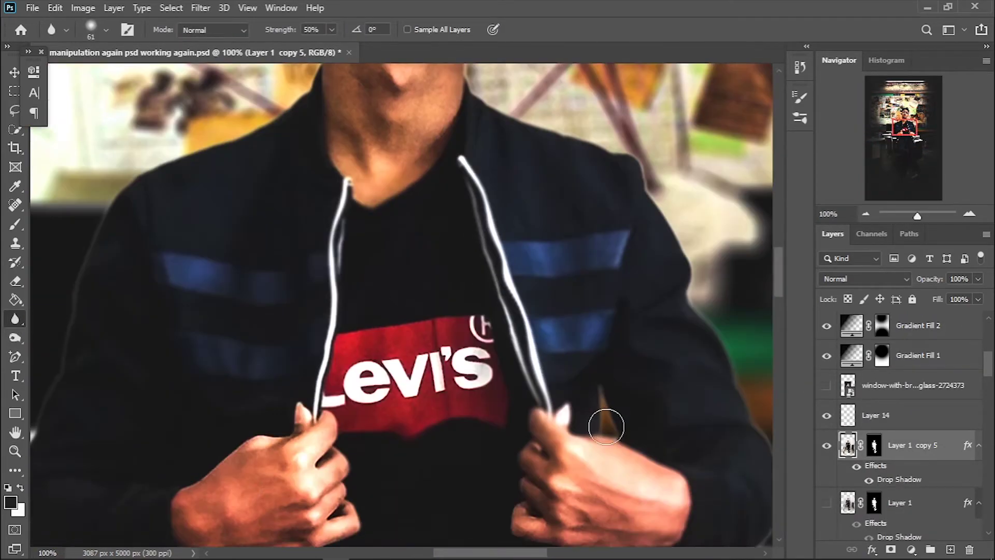
pyautogui.scroll(-2, 606, 427)
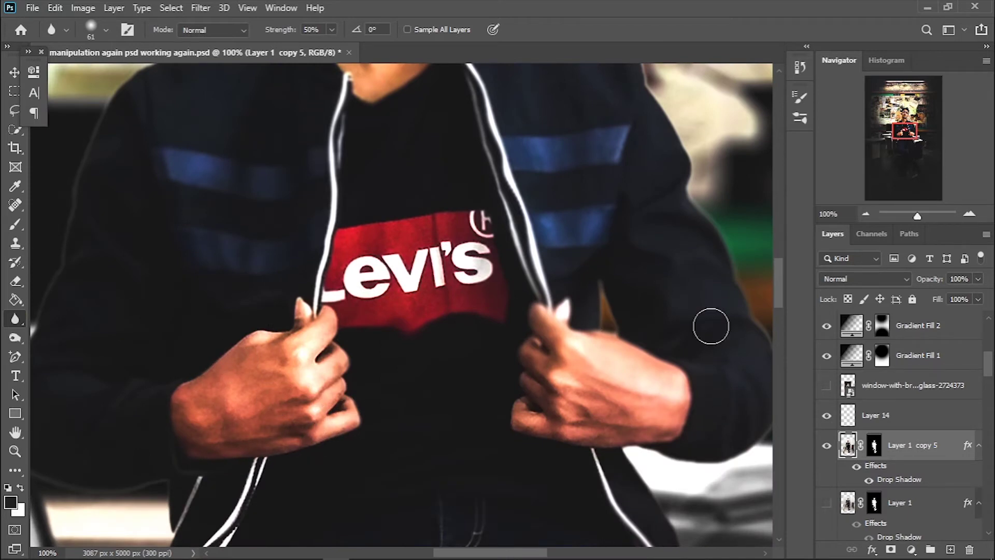
pyautogui.scroll(-5, 314, 327)
pyautogui.scroll(-3, 427, 275)
pyautogui.scroll(-3, 708, 293)
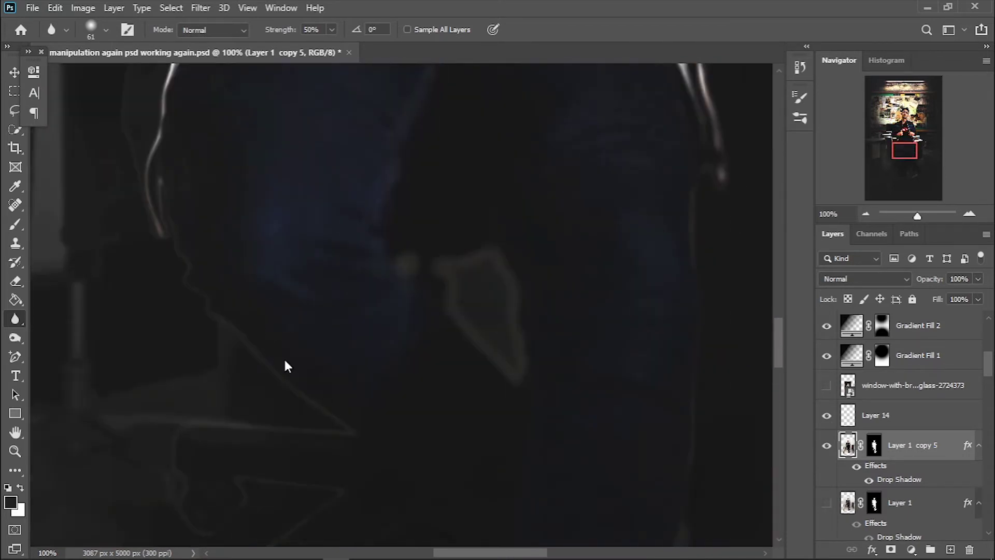
pyautogui.scroll(-2, 402, 321)
pyautogui.scroll(-2, 608, 344)
pyautogui.scroll(-3, 476, 462)
pyautogui.scroll(-3, 480, 457)
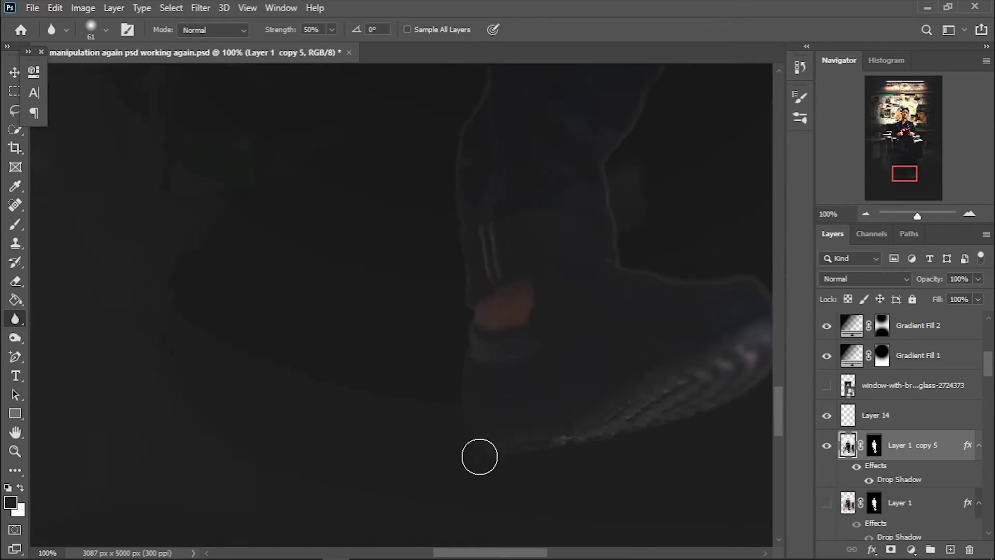
pyautogui.scroll(1, 555, 276)
pyautogui.keyDown('alt'); pyautogui.click(100, 305); pyautogui.keyUp('alt')
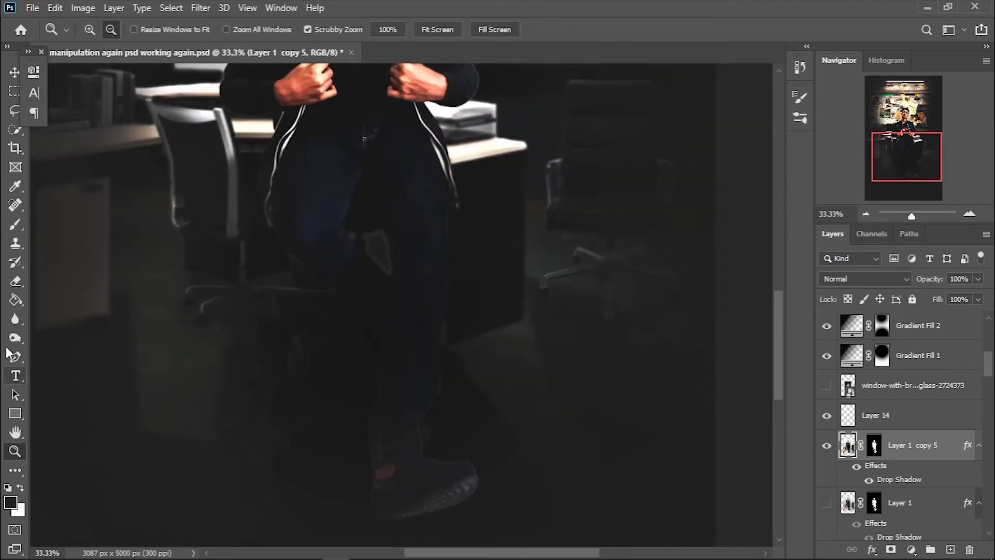
pyautogui.scroll(3, 332, 311)
pyautogui.scroll(4, 333, 298)
# Step: Enlarge the Blur brush and keep softening the figure's edges
pyautogui.rightClick(333, 214)
pyautogui.press('Escape')
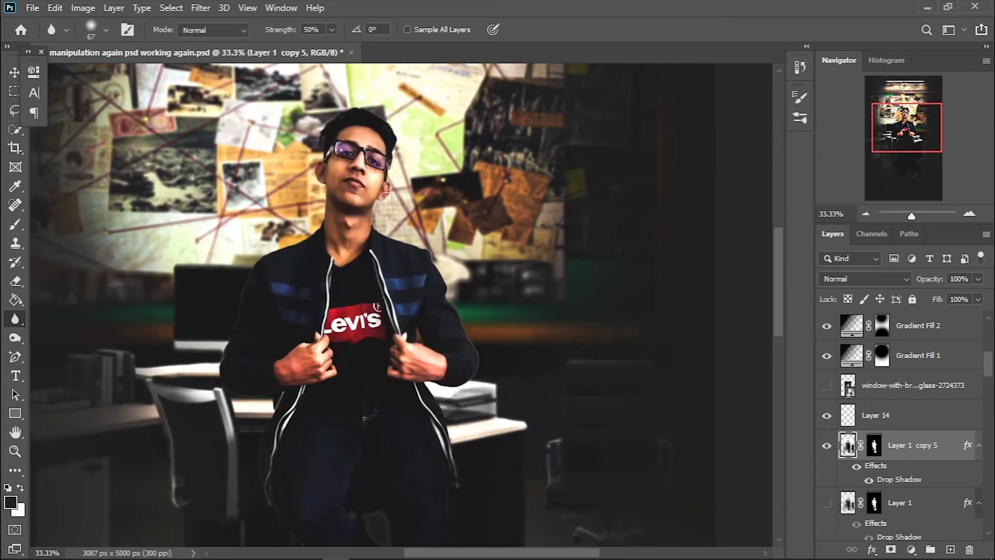
pyautogui.scroll(-3, 254, 314)
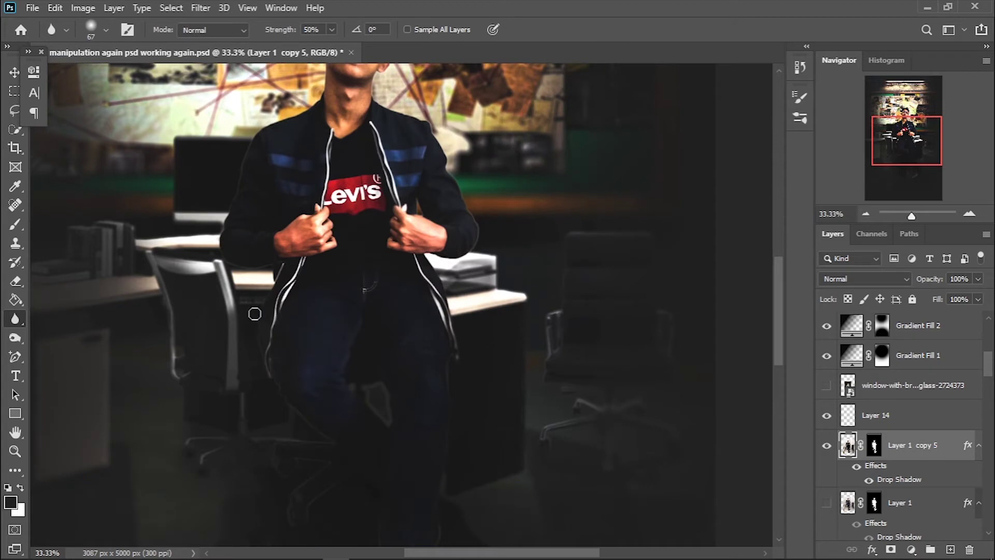
pyautogui.rightClick(263, 266)
pyautogui.press('Escape')
pyautogui.scroll(3, 415, 181)
pyautogui.scroll(-5, 384, 240)
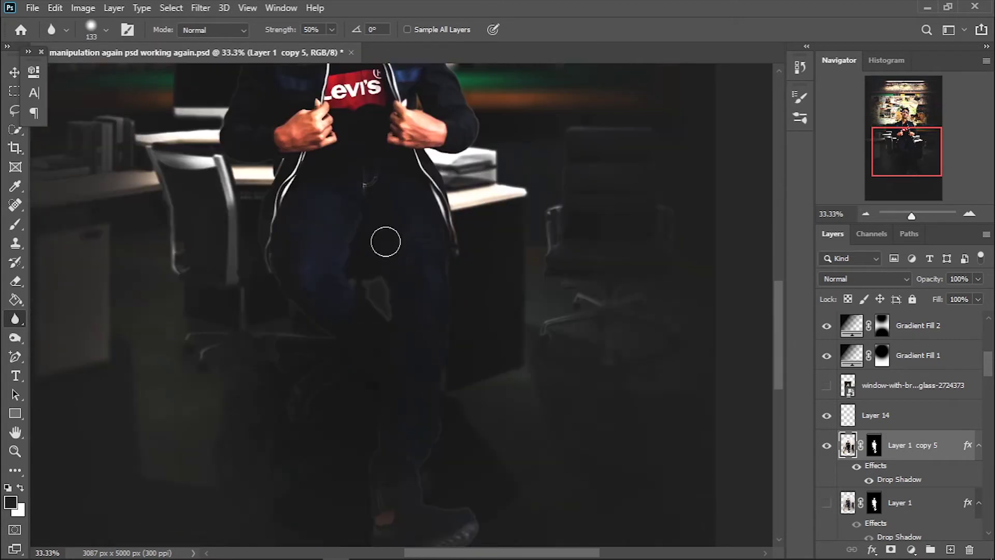
pyautogui.scroll(-3, 437, 449)
pyautogui.scroll(5, 363, 362)
pyautogui.scroll(1, 291, 299)
pyautogui.scroll(2, 291, 299)
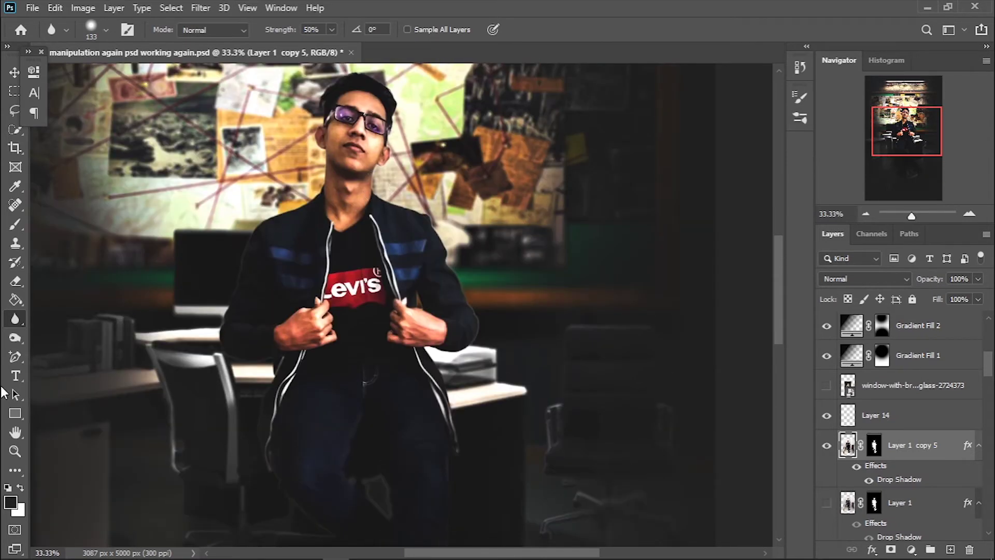
# Step: Zoom out to the full composite and save it again
pyautogui.press('z')
pyautogui.keyDown('alt'); pyautogui.click(296, 207); pyautogui.keyUp('alt')
pyautogui.hotkey('ctrl', 's')
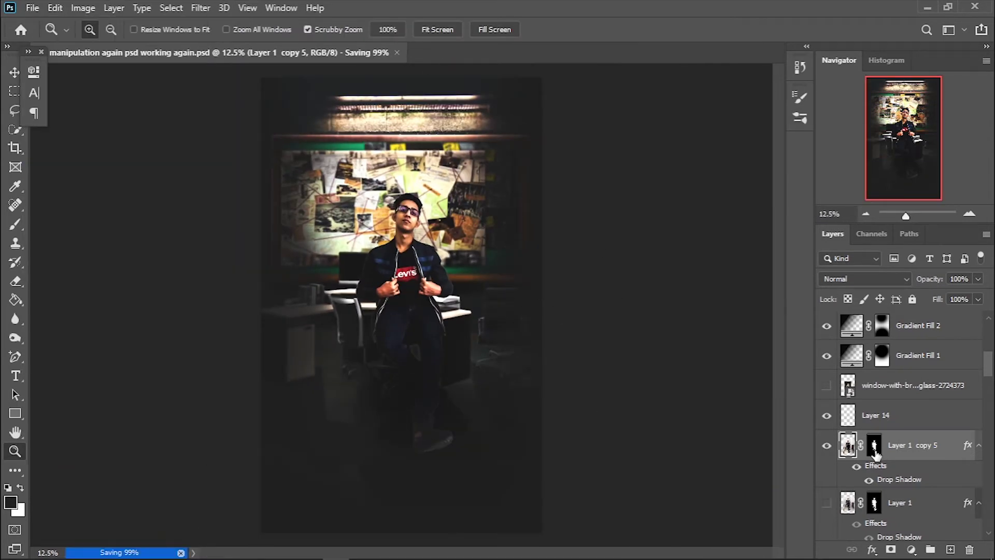
pyautogui.keyDown('alt'); pyautogui.click(875, 449); pyautogui.keyUp('alt')
# Step: Create new empty Layer 15 above the man's layer
pyautogui.hotkey('ctrl', 'shift', 'alt', 'n')
pyautogui.press('v')
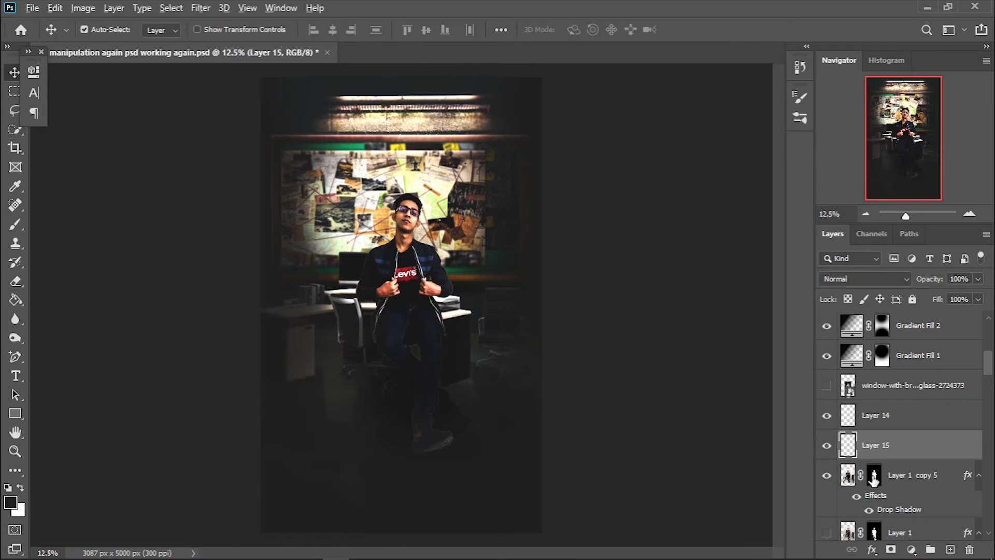
pyautogui.click(15, 129)
pyautogui.scroll(-2, 829, 479)
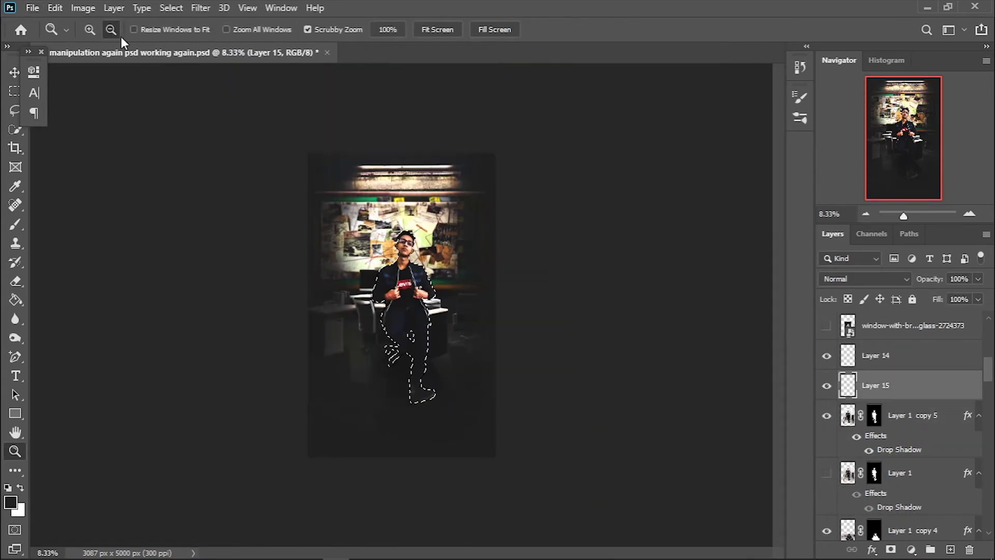
# Step: Paint black shading over the man's legs inside the selection with a resized brush
pyautogui.hotkey('ctrl', '+')
pyautogui.press('b')
pyautogui.click(10, 502)
pyautogui.click(885, 195)
pyautogui.rightClick(291, 228)
pyautogui.press('Escape')
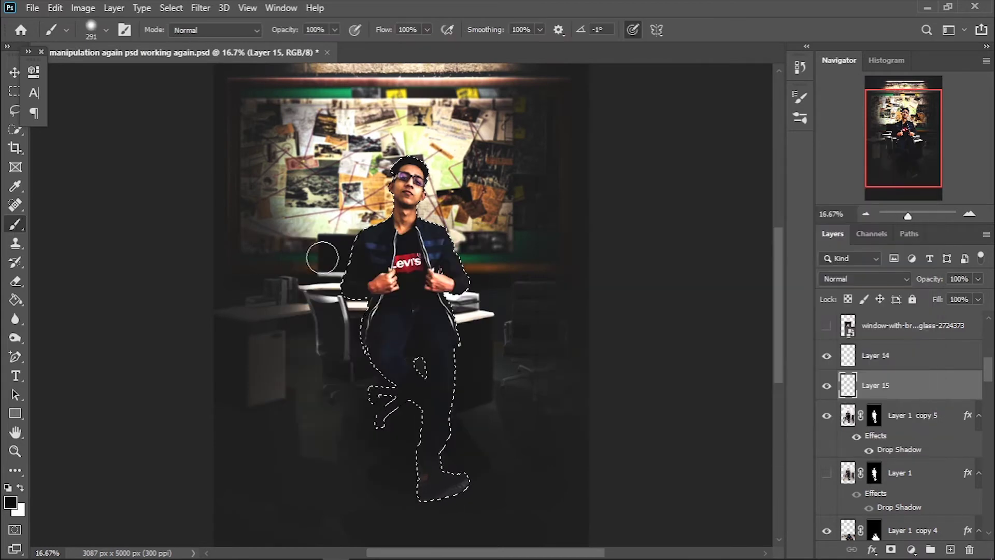
pyautogui.moveTo(367, 367); pyautogui.dragTo(411, 456)
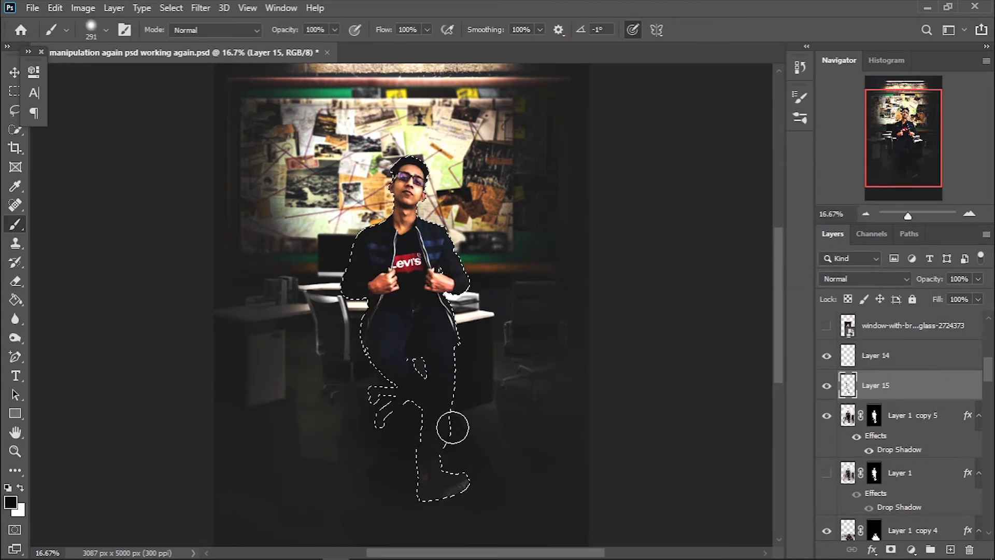
# Step: Deselect and set Layer 15 to Overlay blending at 29% opacity
pyautogui.hotkey('ctrl', 'd')
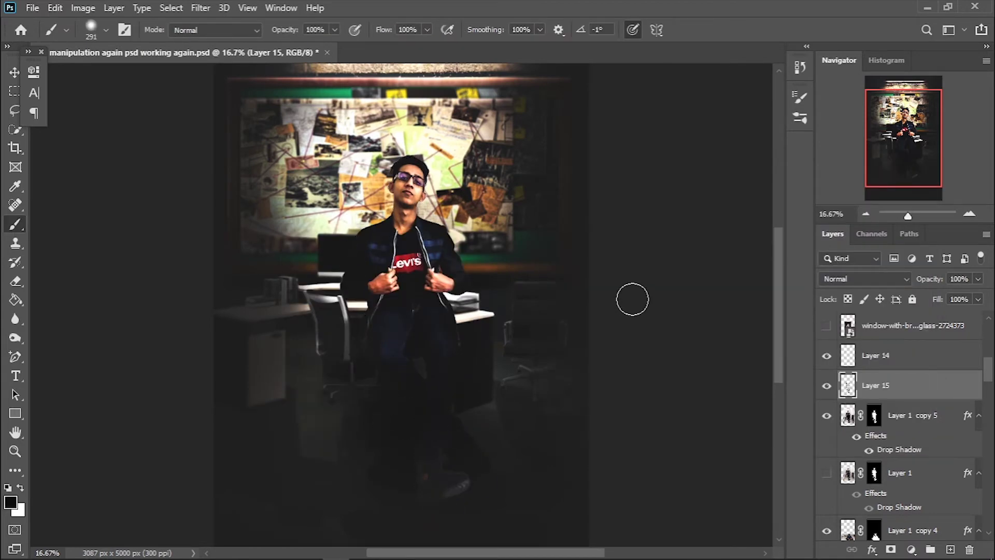
pyautogui.click(863, 279)
pyautogui.click(842, 373)
pyautogui.moveTo(978, 279); pyautogui.dragTo(949, 299)
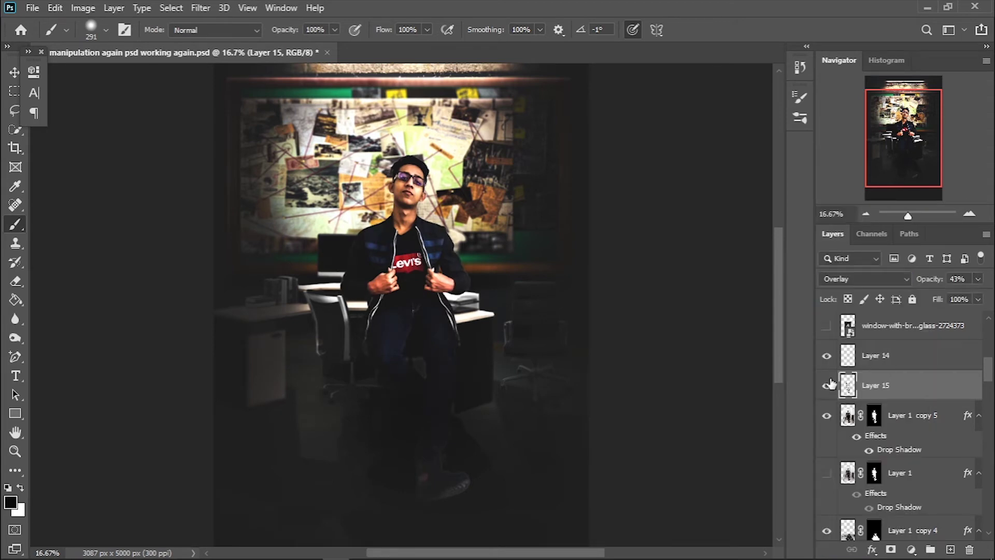
pyautogui.press('z')
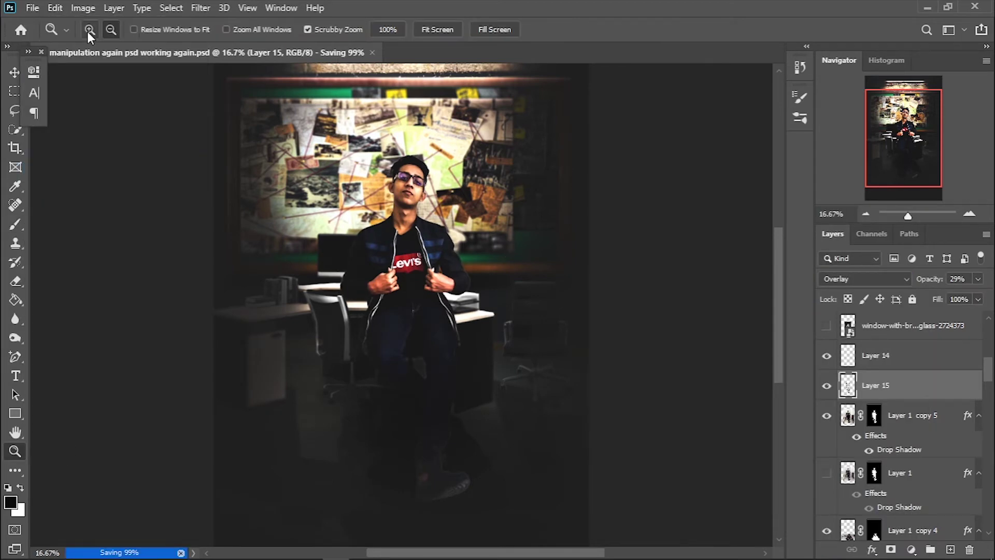
pyautogui.click(471, 403)
# Step: Zoom in on the man's leg and sleeve, setting the mask brush size to 36
pyautogui.click(875, 415)
pyautogui.write('28')
pyautogui.press('Return')
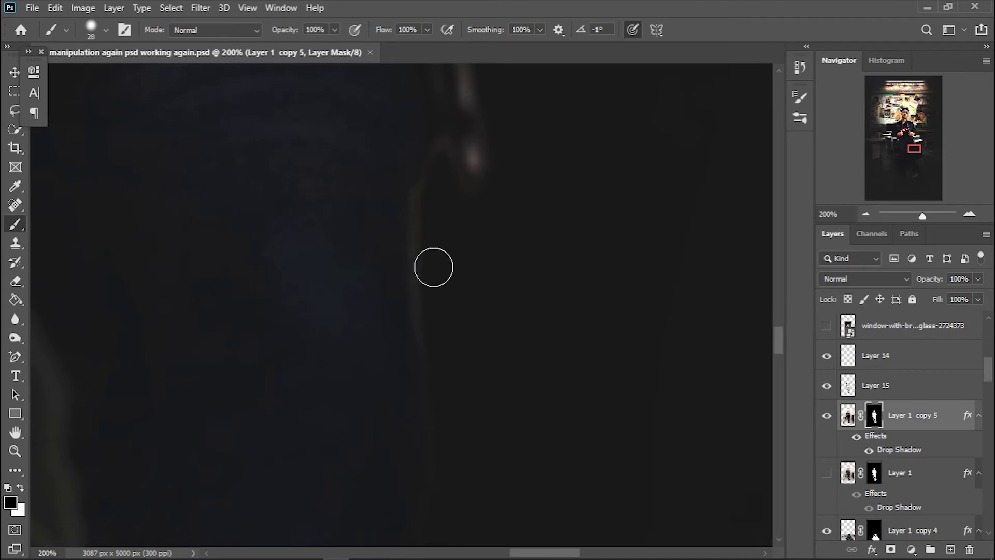
pyautogui.moveTo(434, 280); pyautogui.dragTo(449, 249)
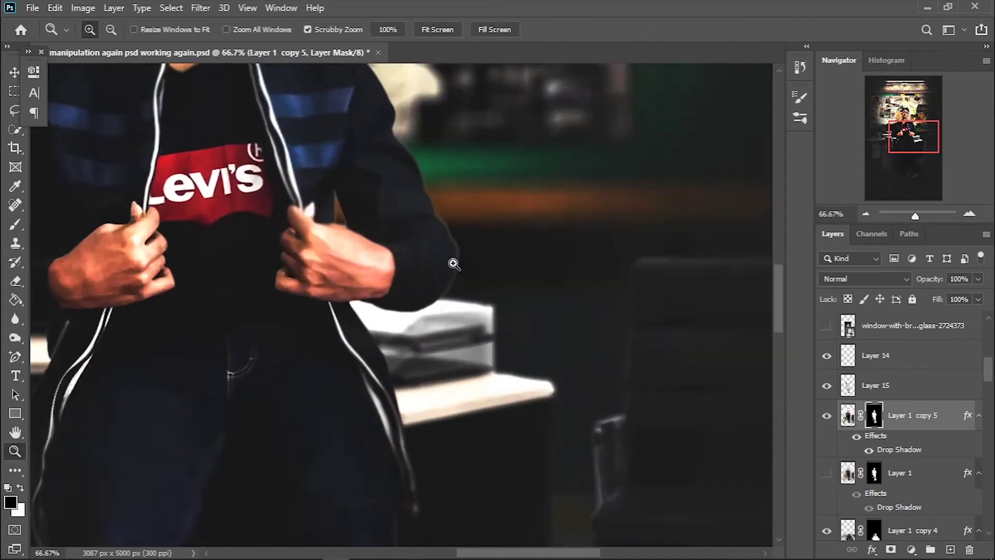
pyautogui.rightClick(15, 224)
pyautogui.rightClick(512, 211)
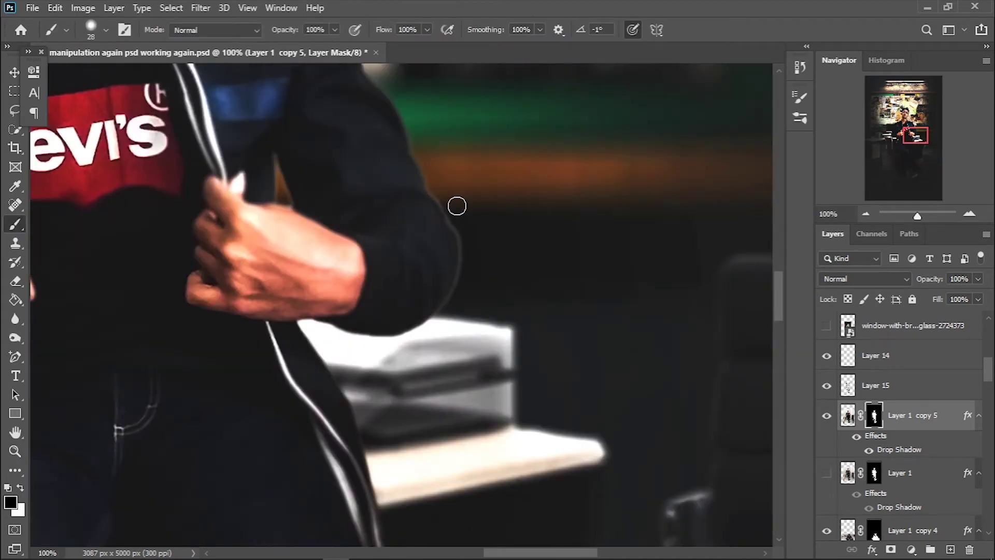
pyautogui.rightClick(500, 228)
pyautogui.moveTo(591, 268); pyautogui.dragTo(595, 268)
pyautogui.keyDown('ctrl'); pyautogui.click(415, 233); pyautogui.keyUp('ctrl')
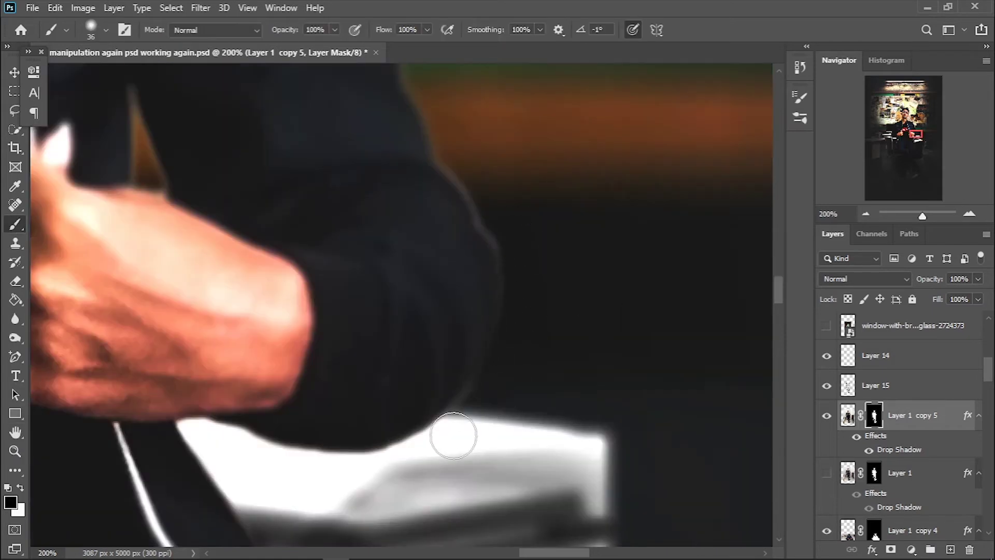
# Step: Brush along the lower-leg mask edges, shrinking the brush to size 10
pyautogui.scroll(-5, 495, 186)
pyautogui.scroll(-5, 627, 435)
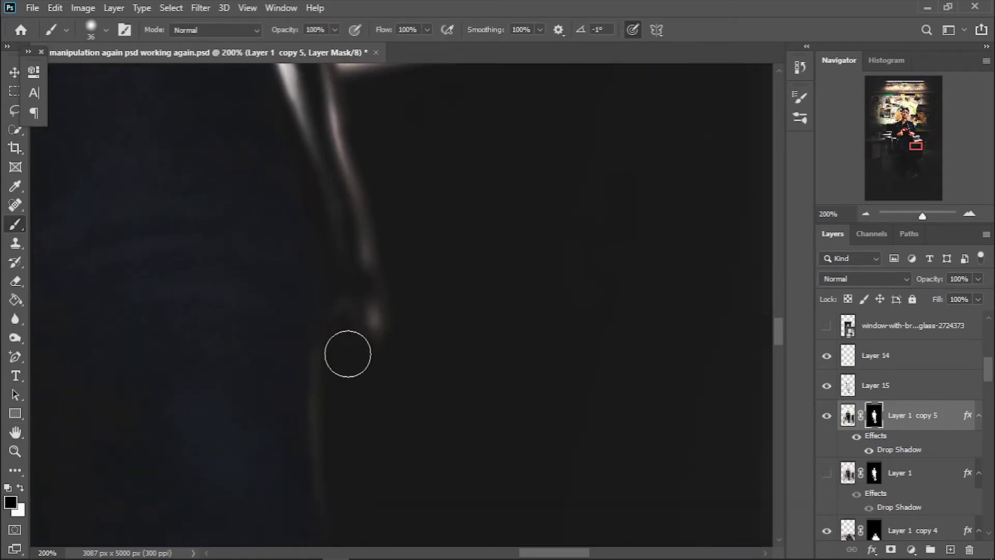
pyautogui.scroll(-5, 339, 433)
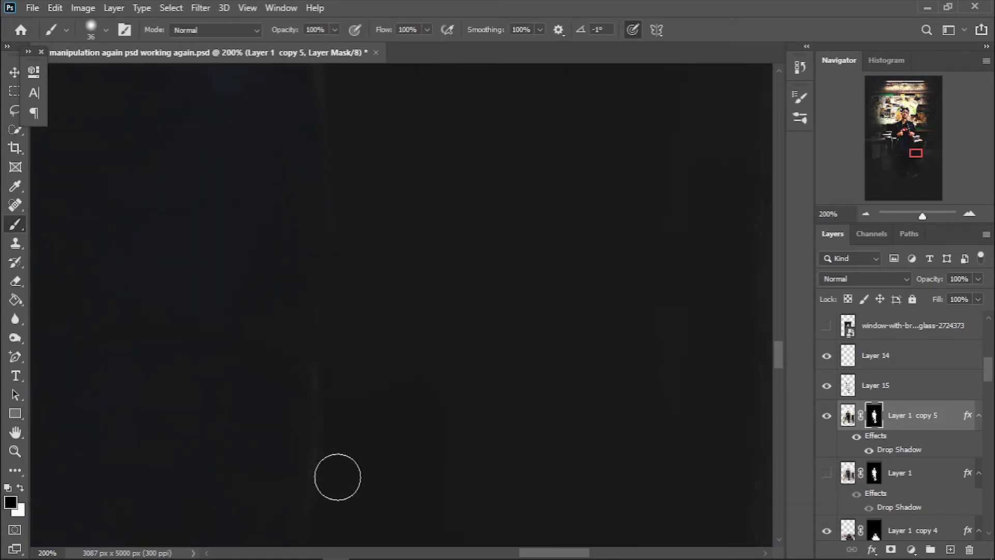
pyautogui.scroll(-5, 337, 467)
pyautogui.scroll(-3, 342, 394)
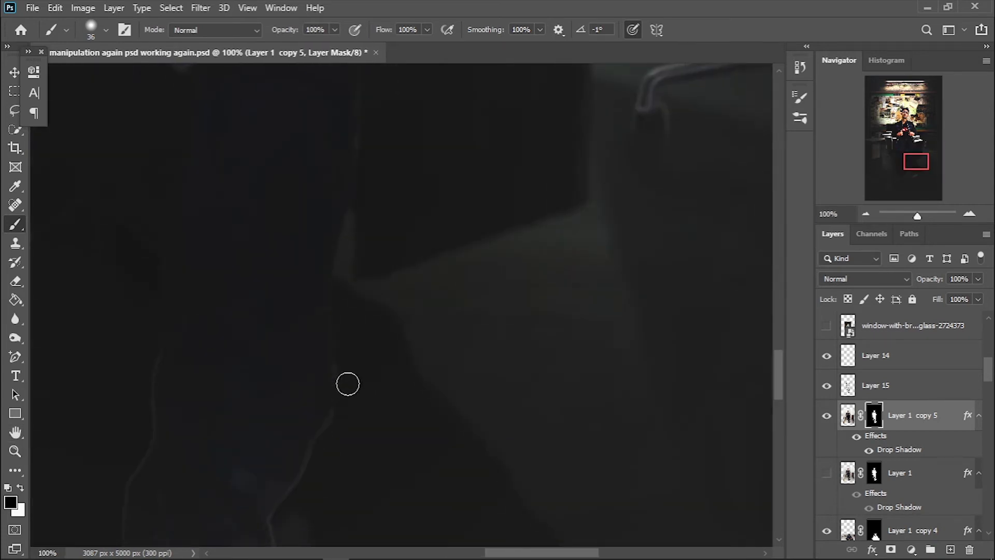
pyautogui.scroll(-2, 337, 362)
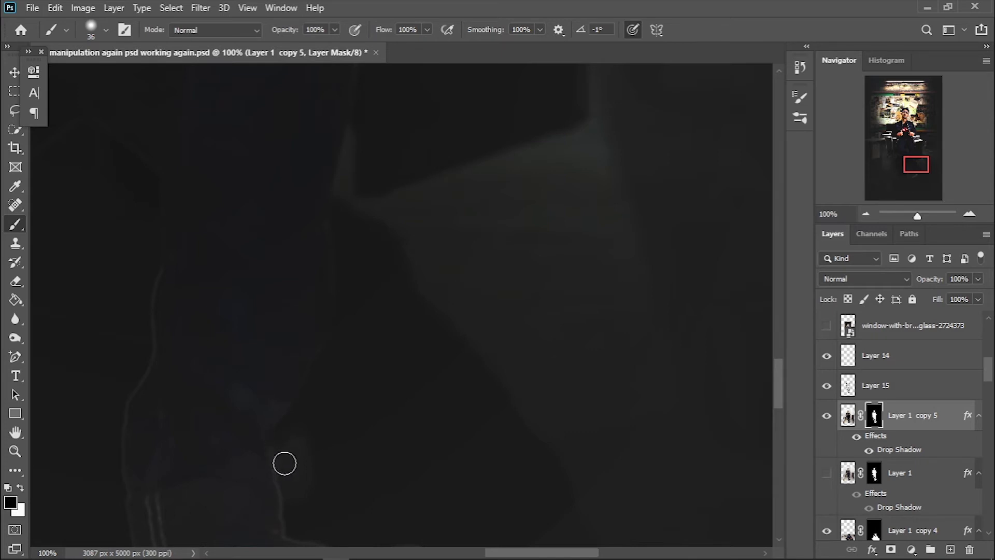
pyautogui.rightClick(304, 486)
pyautogui.write('10')
pyautogui.press('Return')
pyautogui.scroll(2, 262, 333)
pyautogui.rightClick(251, 329)
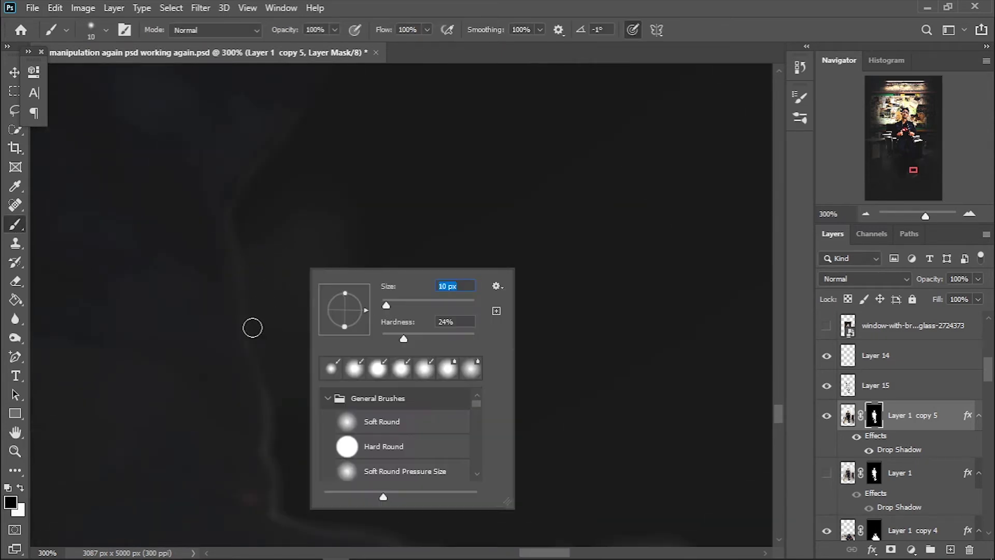
pyautogui.press('Return')
# Step: Clean up the remaining lower-leg mask edges on Layer 1 copy 5 and save
pyautogui.scroll(-3, 286, 404)
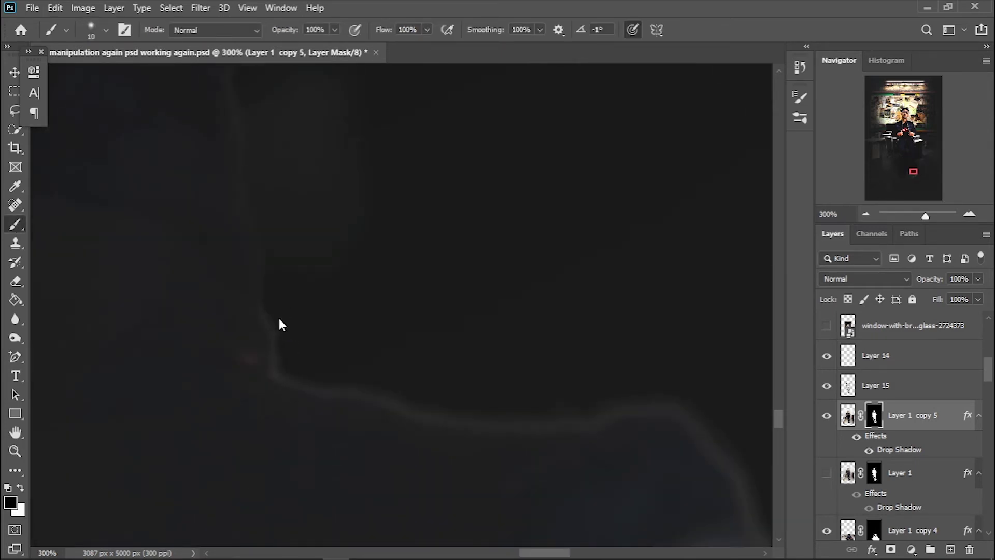
pyautogui.moveTo(578, 409)
pyautogui.mouseDown()
pyautogui.moveTo(475, 290)
pyautogui.moveTo(151, 309)
pyautogui.mouseUp()
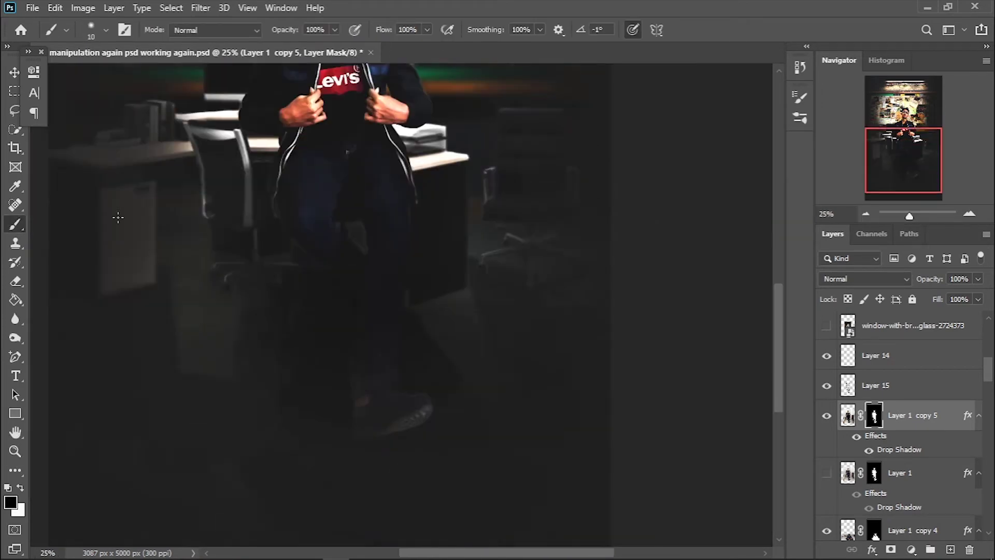
pyautogui.hscroll(-5, 348, 232)
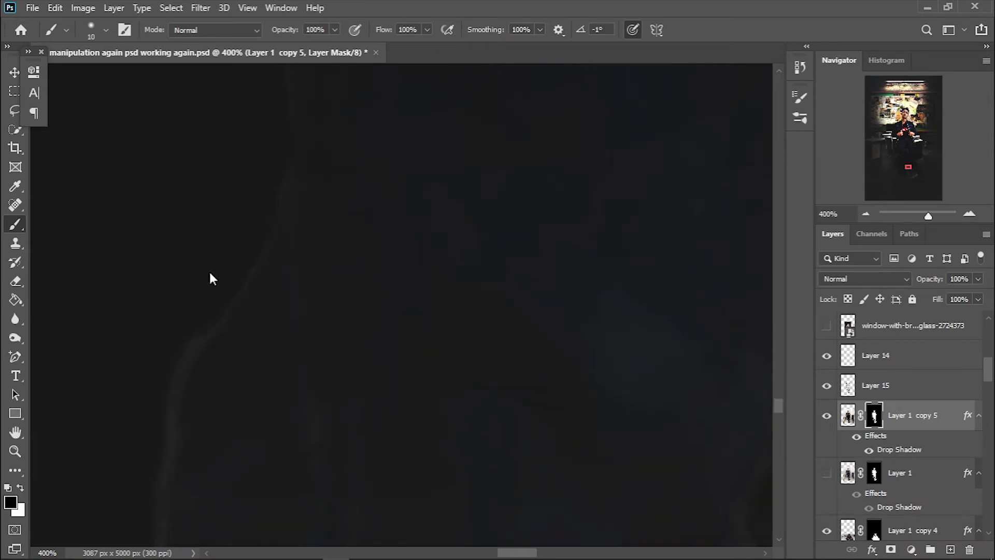
pyautogui.scroll(-3, 197, 278)
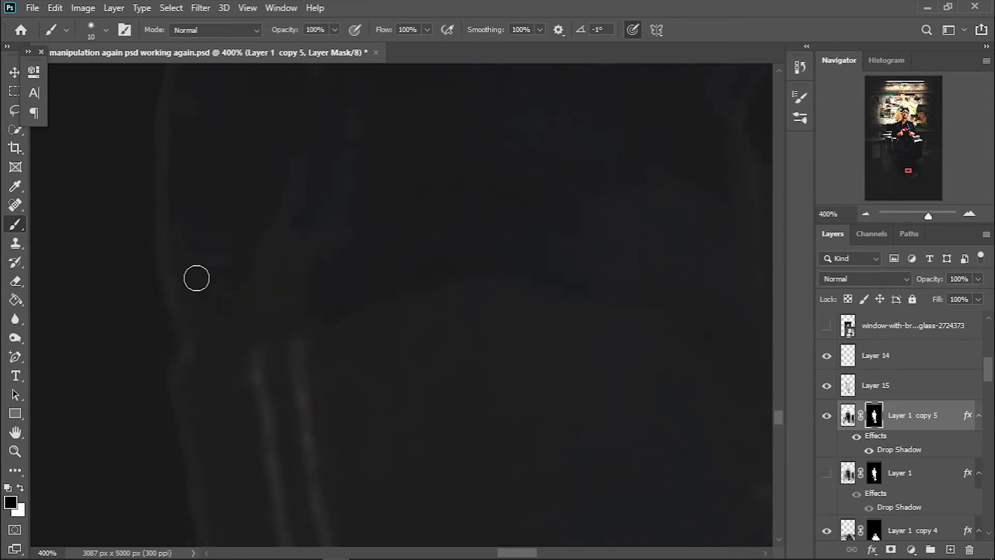
pyautogui.scroll(2, 182, 300)
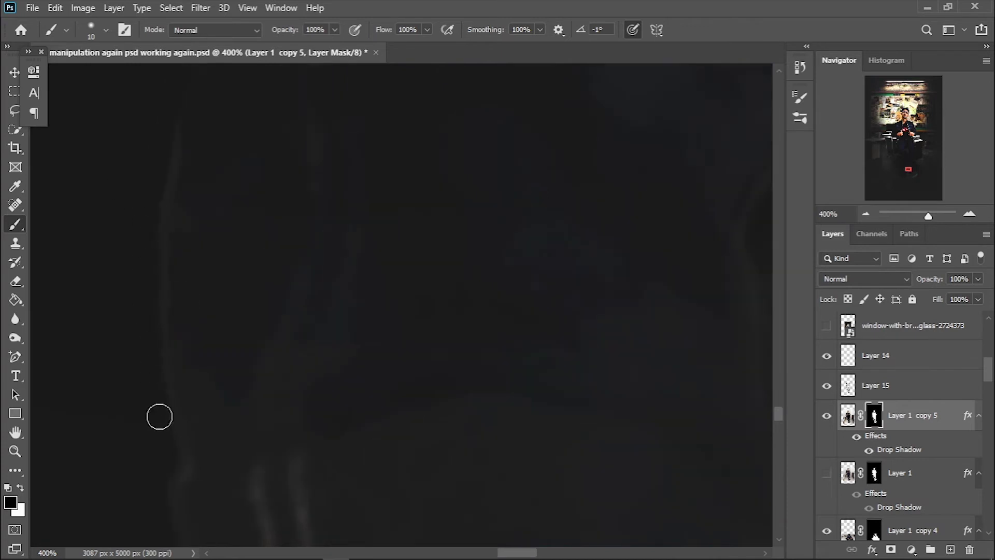
pyautogui.scroll(-3, 213, 310)
pyautogui.scroll(-3, 199, 325)
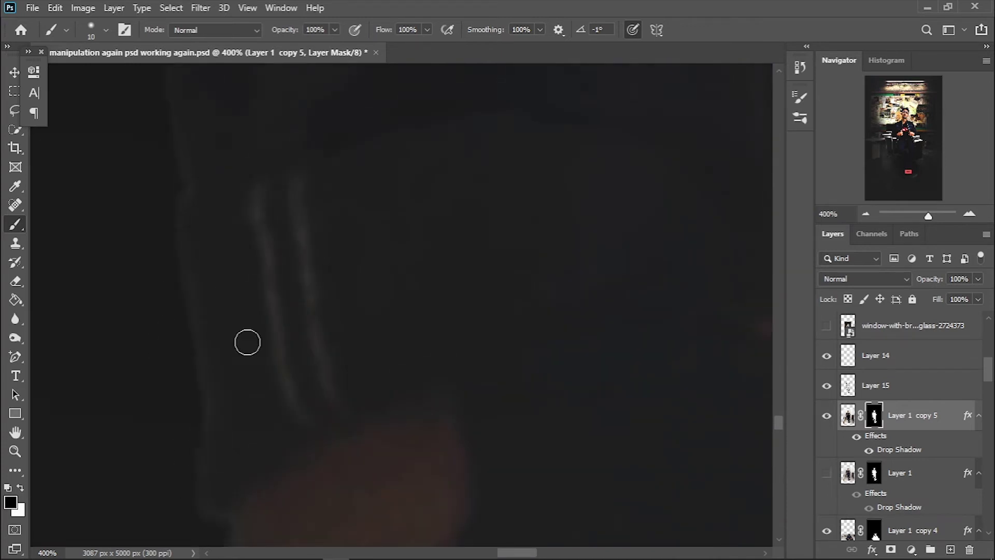
pyautogui.scroll(-2, 247, 342)
pyautogui.scroll(-10, 195, 229)
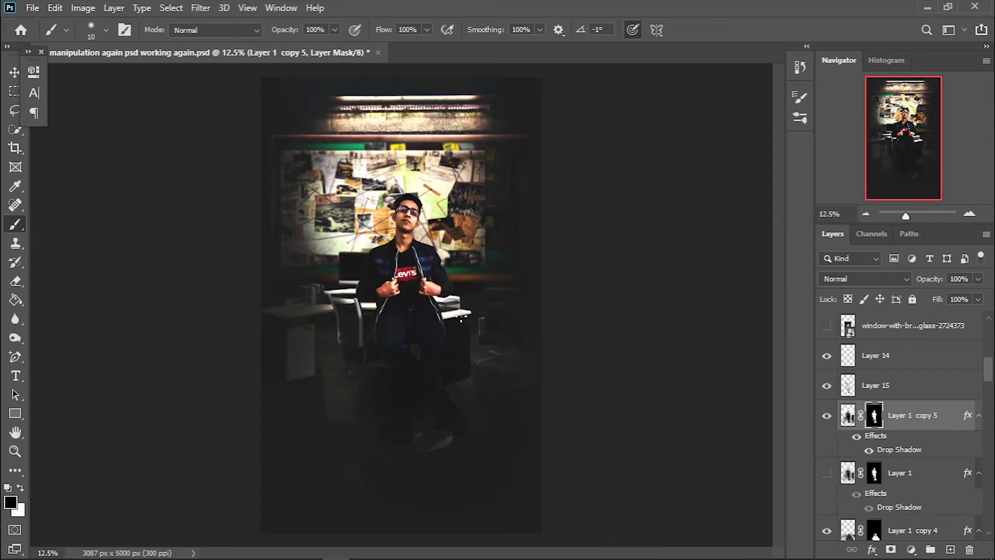
pyautogui.hotkey('ctrl', 's')
pyautogui.scroll(5, 325, 271)
pyautogui.scroll(2, 296, 226)
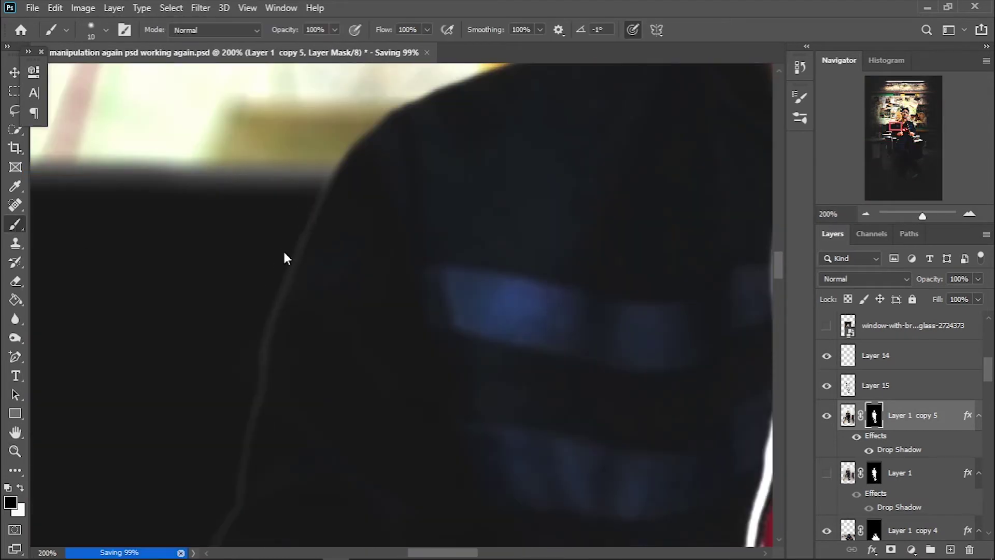
pyautogui.scroll(-8, 337, 195)
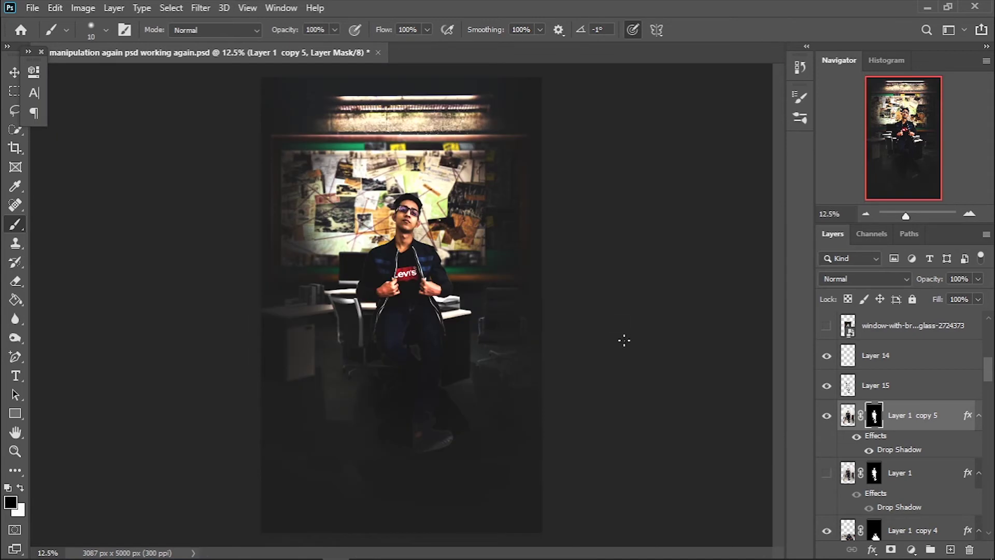
# Step: Add a new layer filled with 50% grey and set it to Overlay
pyautogui.scroll(5, 902, 414)
pyautogui.click(10, 502)
pyautogui.click(835, 193)
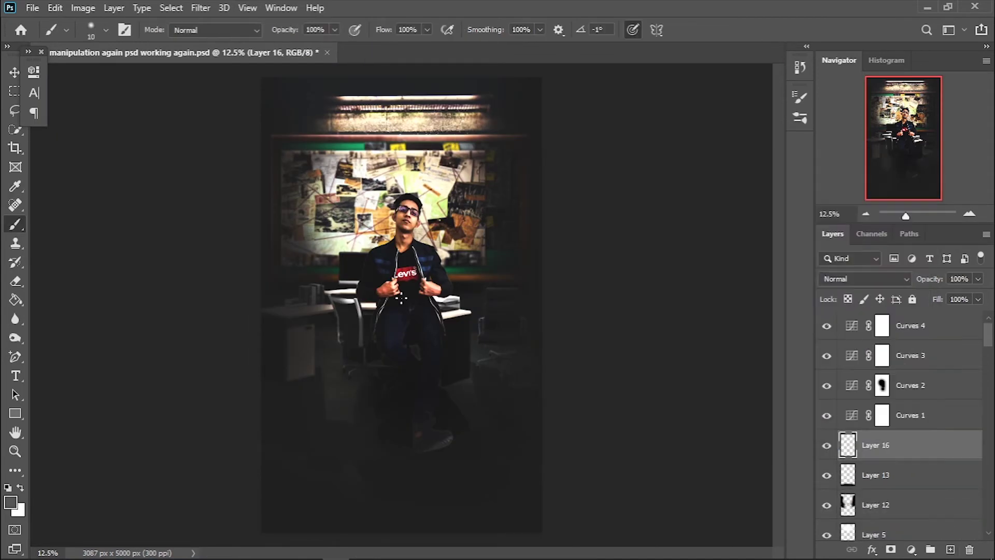
pyautogui.click(402, 311)
pyautogui.click(864, 279)
pyautogui.click(832, 372)
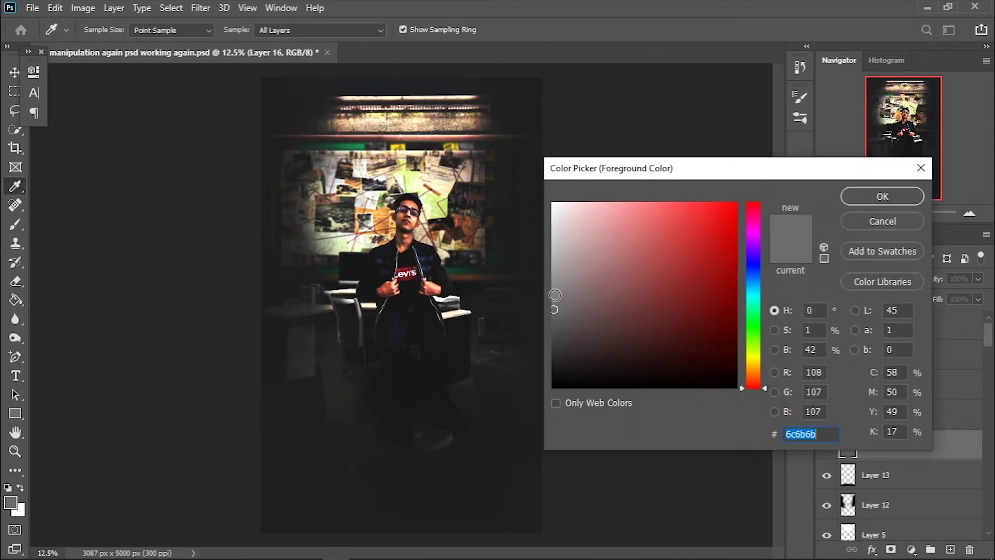
# Step: Apply Add Noise (Uniform, Monochromatic) at about 39% to the grey layer
pyautogui.click(201, 8)
pyautogui.click(399, 211)
pyautogui.moveTo(516, 292); pyautogui.dragTo(575, 291)
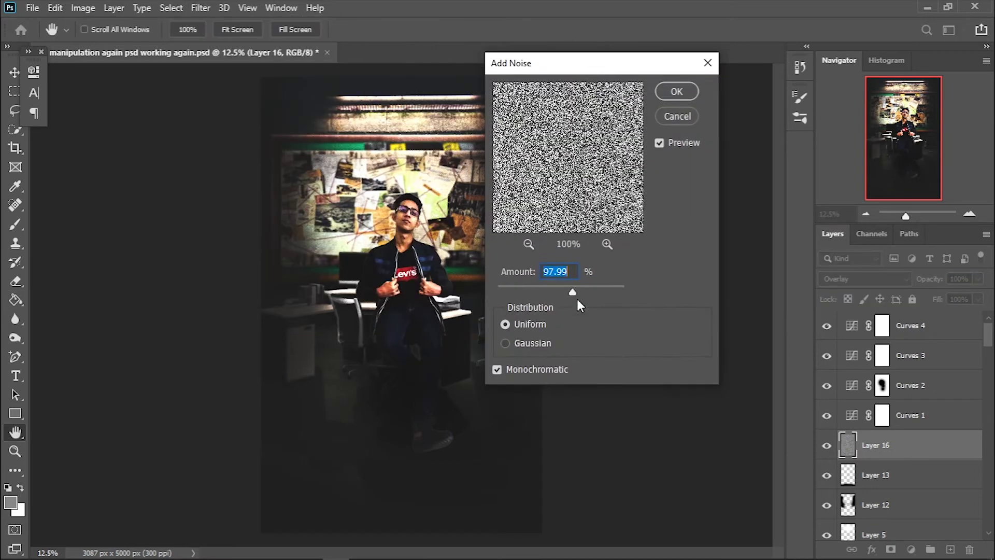
pyautogui.click(505, 342)
pyautogui.click(505, 323)
pyautogui.click(676, 114)
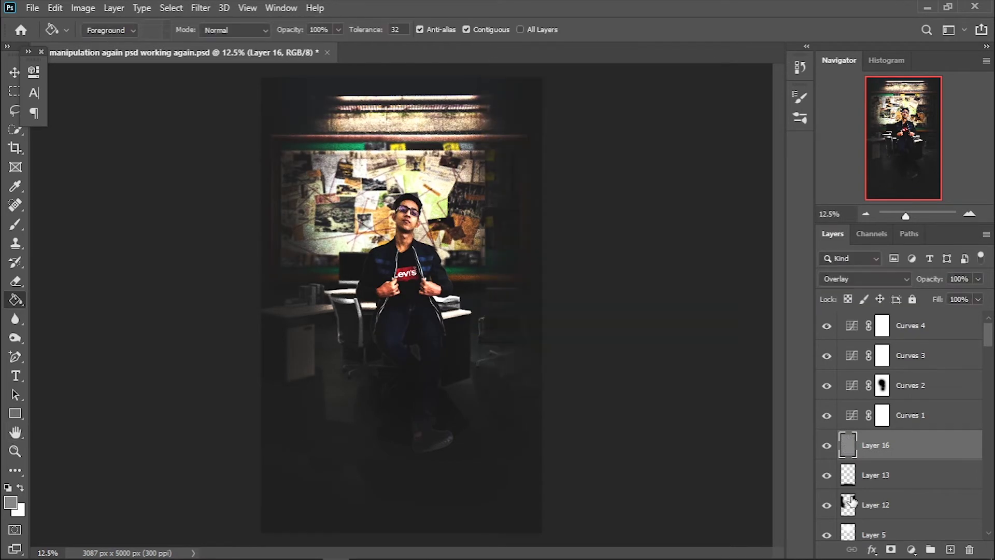
pyautogui.click(11, 501)
pyautogui.press('Escape')
pyautogui.click(200, 8)
pyautogui.click(399, 211)
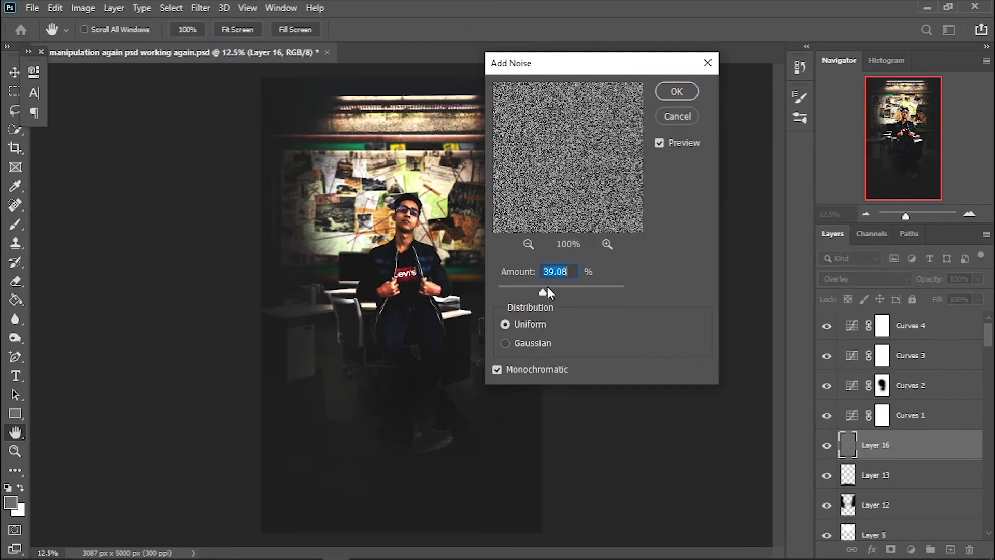
pyautogui.moveTo(579, 291); pyautogui.dragTo(587, 292)
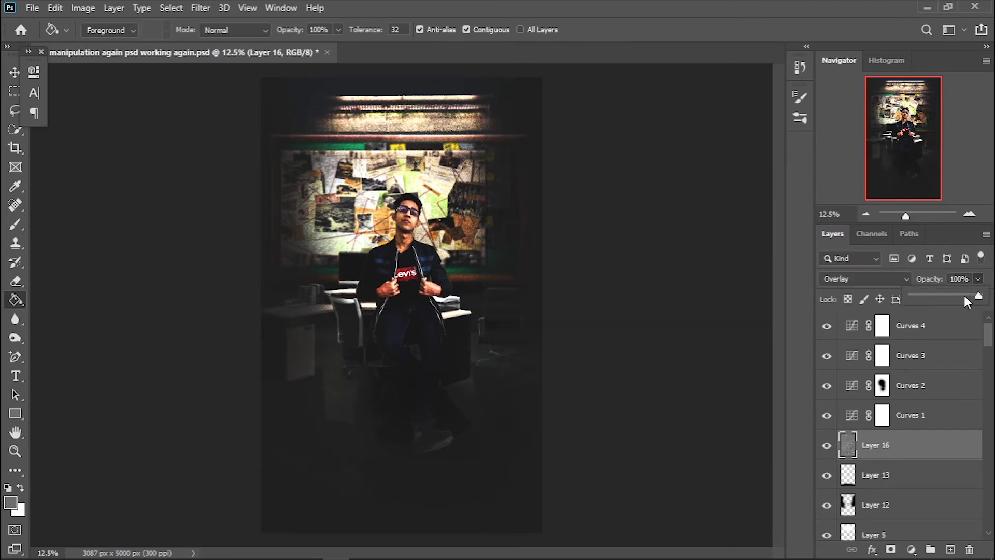
pyautogui.press('Return')
# Step: Move the grain layer to the top of the stack, comparing with curves hidden
pyautogui.moveTo(921, 440); pyautogui.dragTo(902, 317)
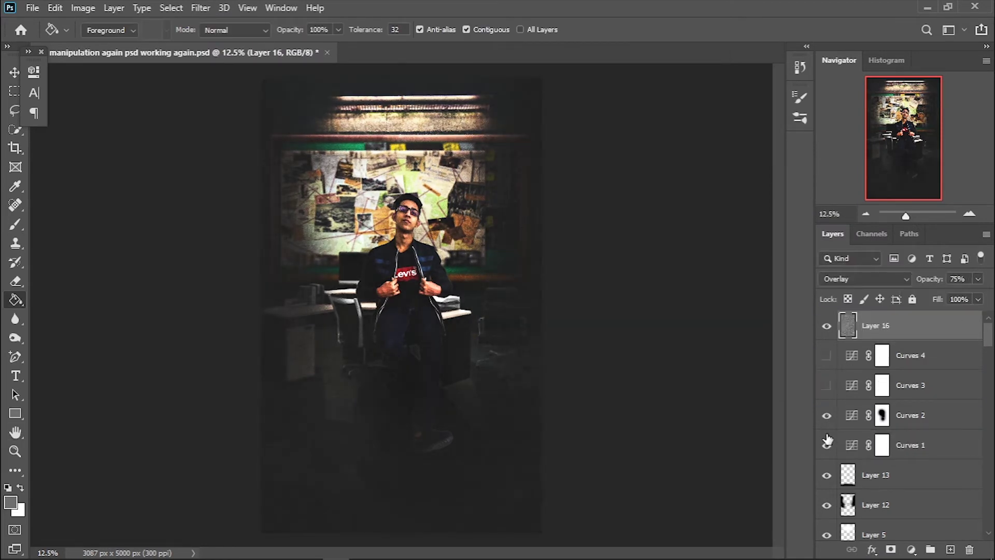
pyautogui.moveTo(827, 355)
pyautogui.mouseDown()
pyautogui.moveTo(827, 445)
pyautogui.moveTo(827, 355)
pyautogui.mouseUp()
pyautogui.click(951, 361)
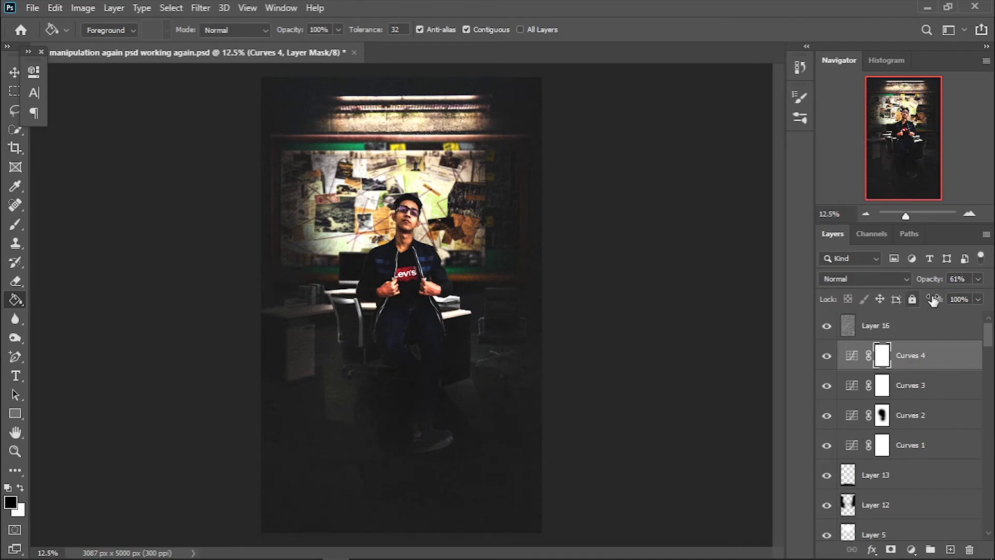
pyautogui.click(876, 326)
# Step: Erase the grain from over the man with a resized eraser
pyautogui.press('z')
pyautogui.click(394, 223)
pyautogui.press('e')
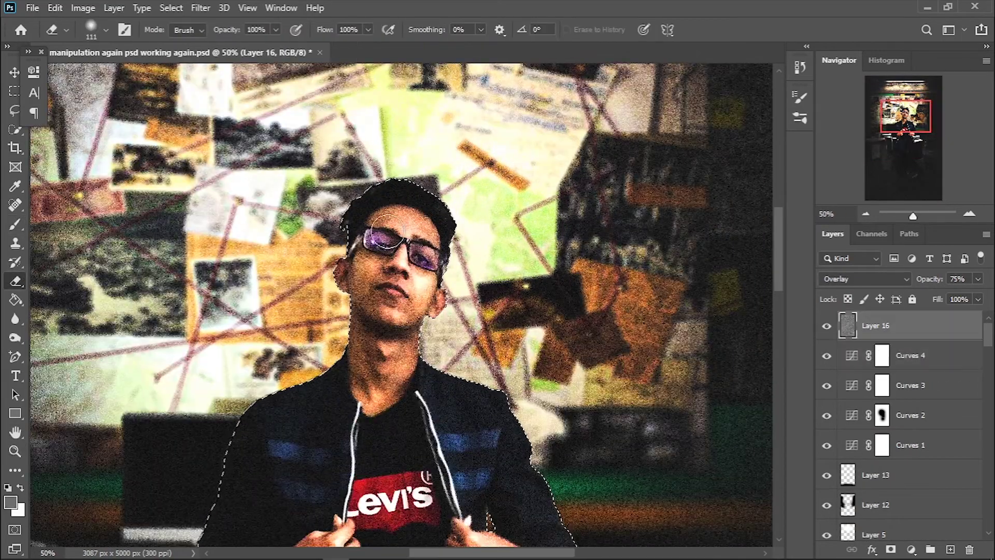
pyautogui.scroll(-5, 485, 466)
pyautogui.rightClick(343, 306)
pyautogui.moveTo(446, 336); pyautogui.dragTo(473, 336)
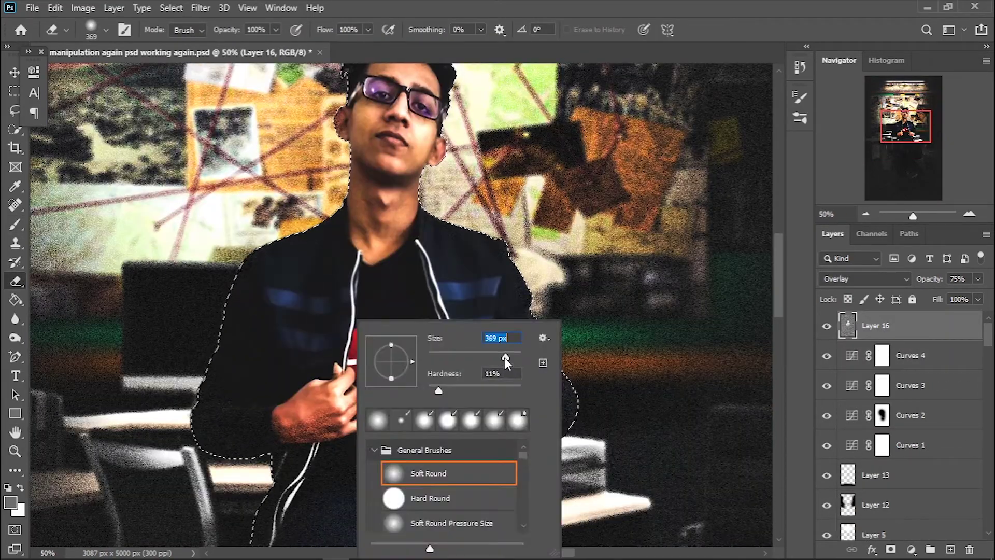
pyautogui.press('Return')
pyautogui.scroll(-5, 331, 410)
pyautogui.scroll(-5, 508, 492)
pyautogui.scroll(-2, 493, 456)
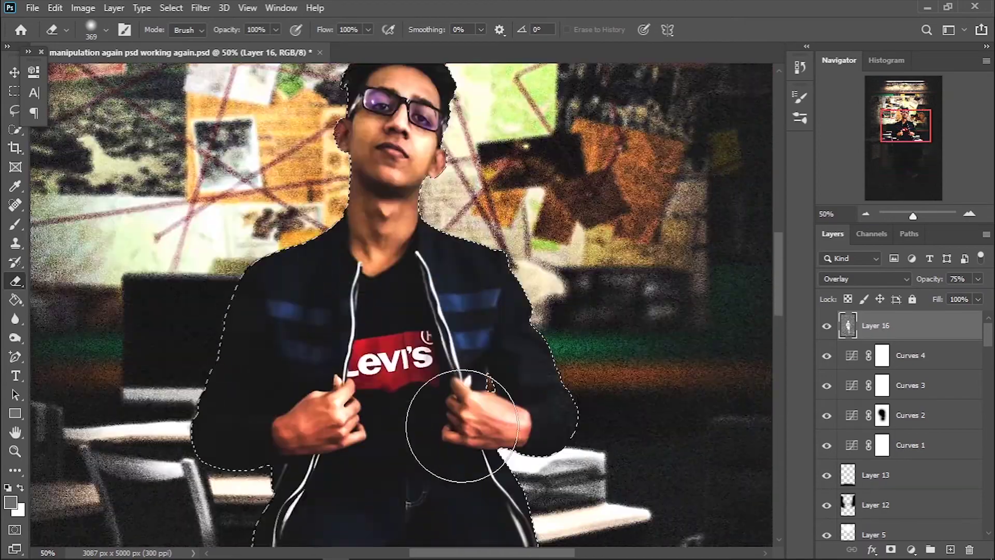
pyautogui.scroll(-2, 483, 145)
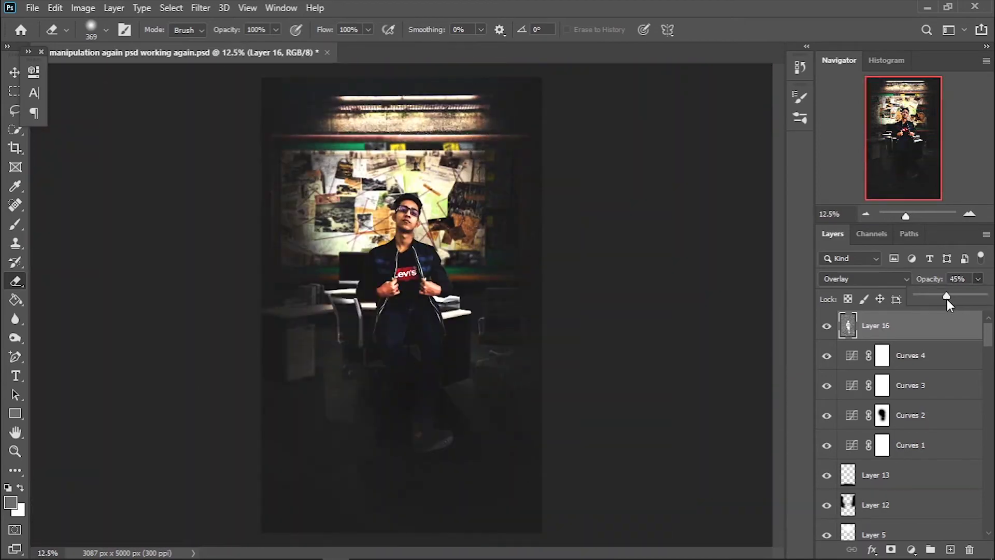
# Step: Add a Curves 5 adjustment layer and darken the midtones
pyautogui.click(911, 549)
pyautogui.click(905, 366)
pyautogui.moveTo(141, 205)
pyautogui.mouseDown()
pyautogui.moveTo(141, 216)
pyautogui.moveTo(126, 216)
pyautogui.mouseUp()
# Step: Brighten the image with a Curves adjustment, then add a Color Lookup layer
pyautogui.moveTo(196, 151); pyautogui.dragTo(185, 150)
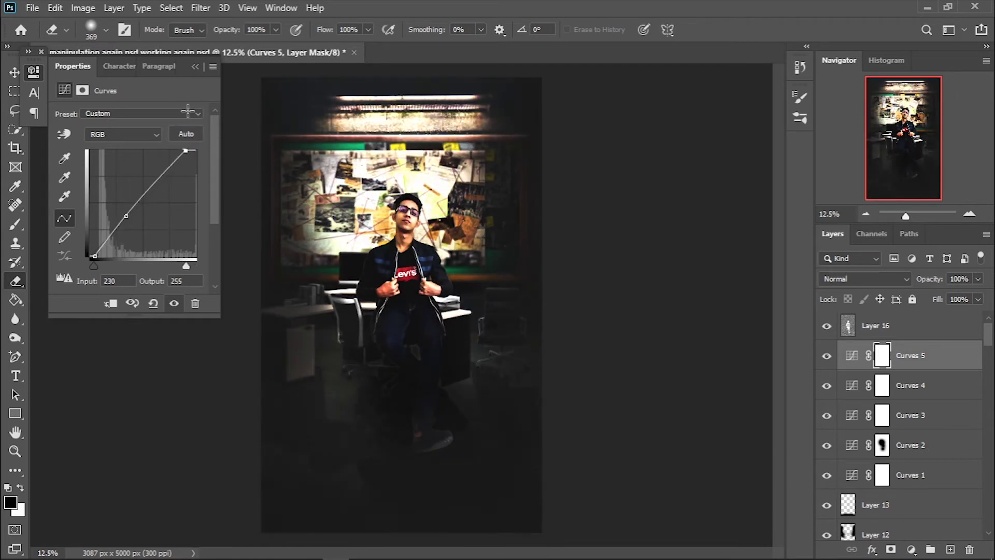
pyautogui.click(194, 66)
pyautogui.click(912, 549)
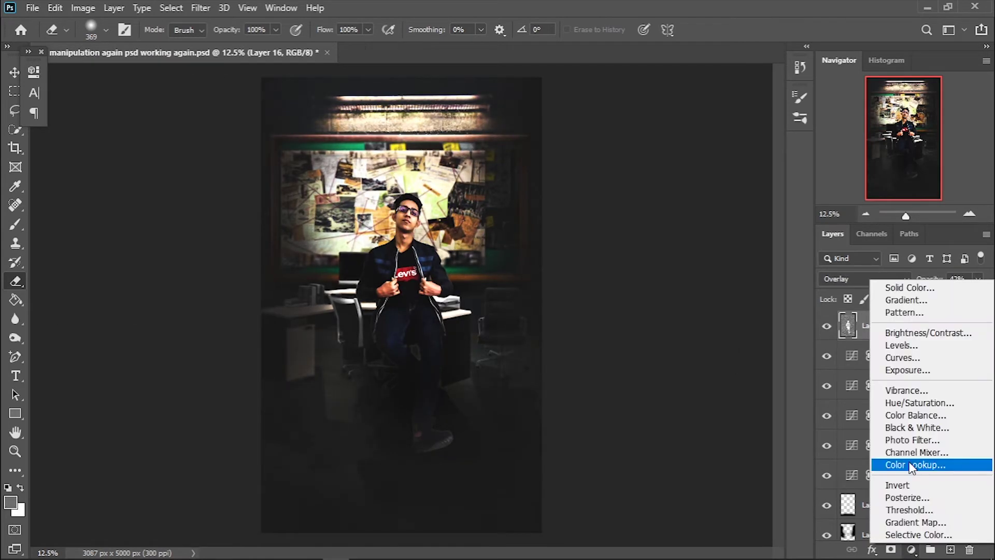
pyautogui.click(911, 466)
pyautogui.click(148, 116)
pyautogui.click(145, 247)
# Step: Try several lookup tables and settle on the amber FallColors look
pyautogui.click(148, 116)
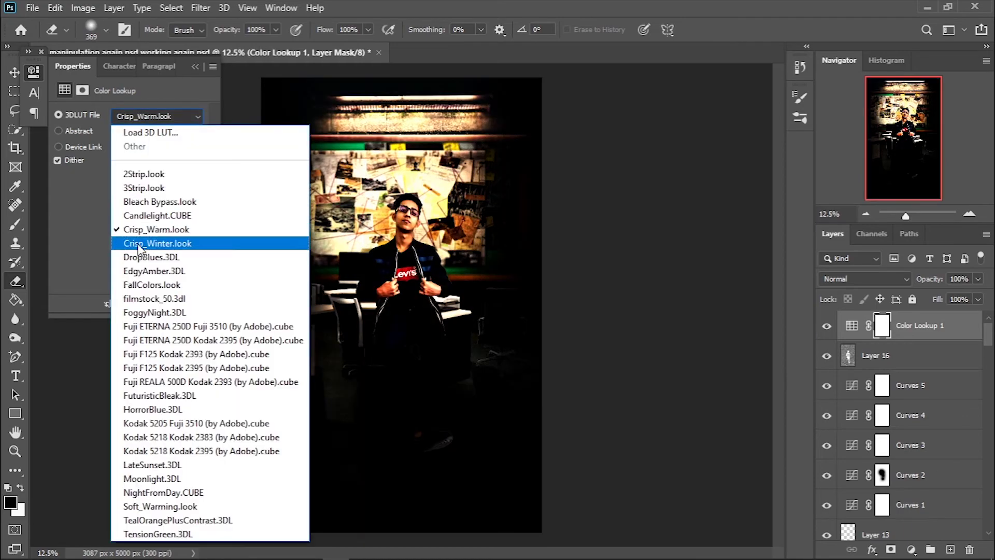
pyautogui.press('Down')
pyautogui.press('Return')
pyautogui.press('Down')
pyautogui.press('Down')
pyautogui.press('Down')
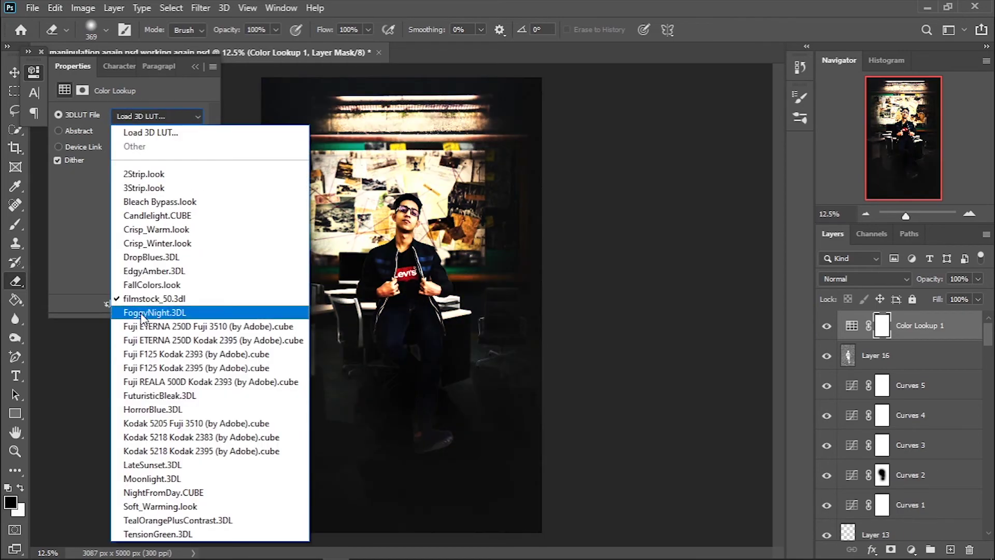
pyautogui.press('Down')
pyautogui.press('Down')
pyautogui.press('Down')
pyautogui.press('Down')
pyautogui.click(160, 116)
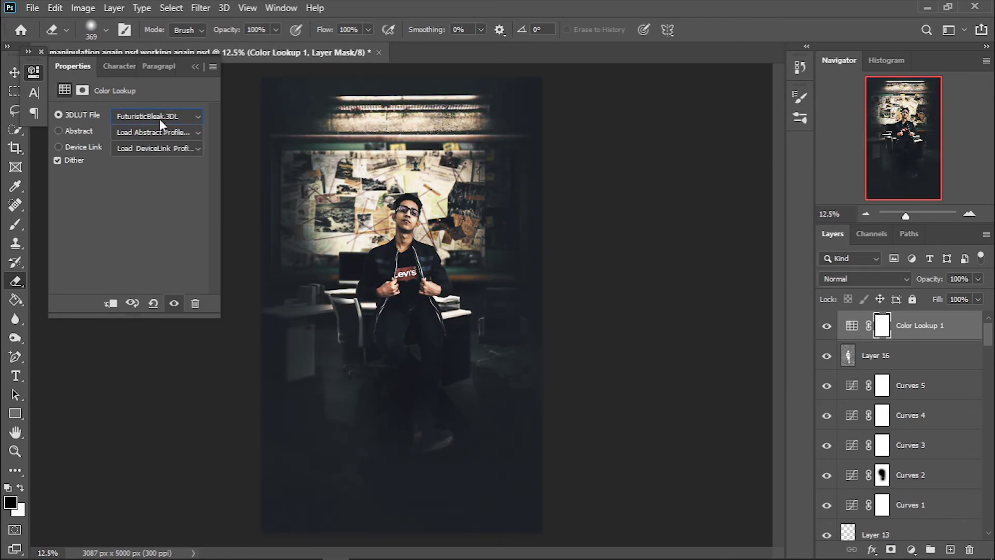
pyautogui.click(148, 473)
pyautogui.click(132, 116)
pyautogui.click(148, 281)
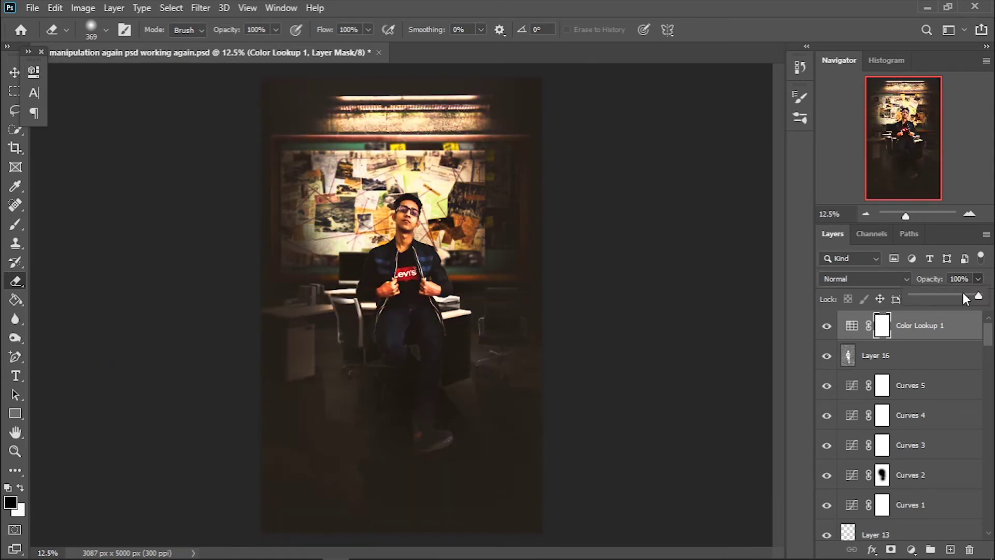
# Step: Add a second Color Lookup grade below the first at 68% opacity, and save
pyautogui.click(911, 550)
pyautogui.click(911, 470)
pyautogui.click(149, 116)
pyautogui.click(927, 339)
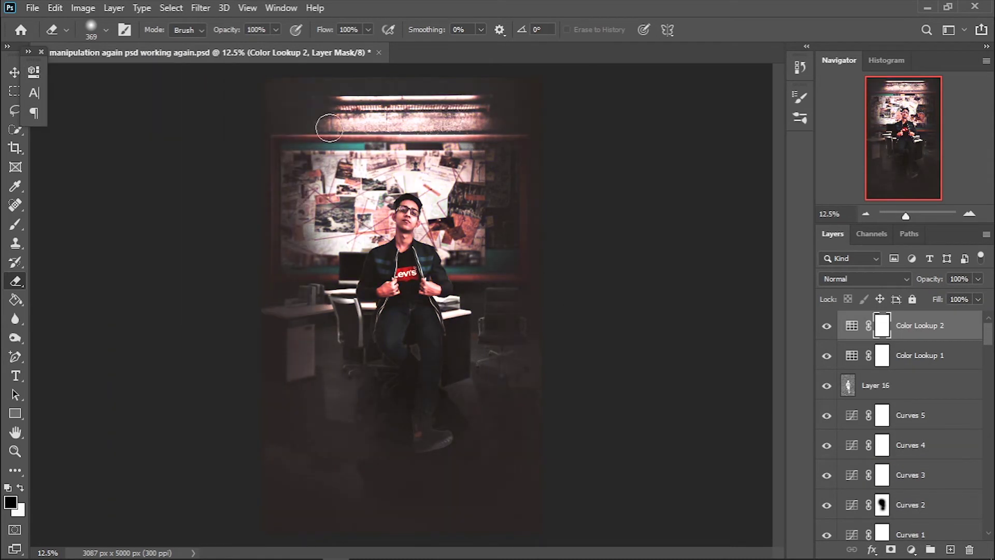
pyautogui.doubleClick(932, 325)
pyautogui.press('Escape')
pyautogui.moveTo(927, 325); pyautogui.dragTo(928, 363)
pyautogui.click(978, 278)
pyautogui.moveTo(980, 296); pyautogui.dragTo(950, 307)
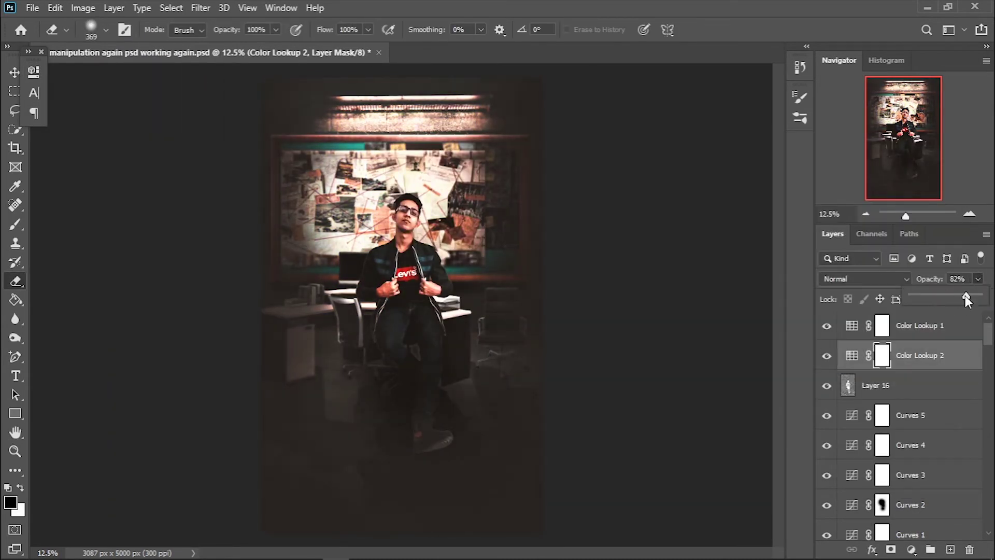
pyautogui.click(33, 8)
pyautogui.click(62, 170)
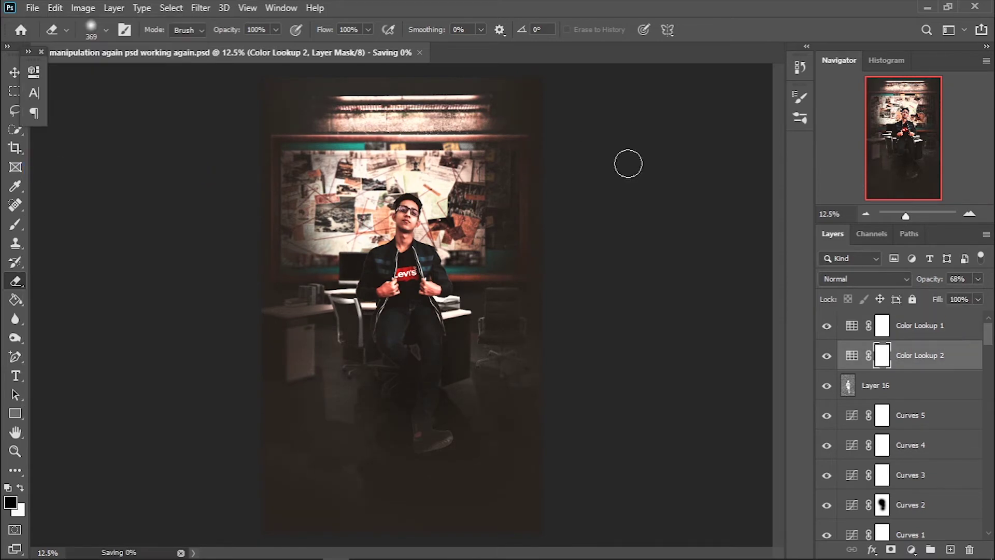
# Step: Add a Selective Color layer and push cyan into the Yellows, then select Greens and Cyans
pyautogui.click(911, 550)
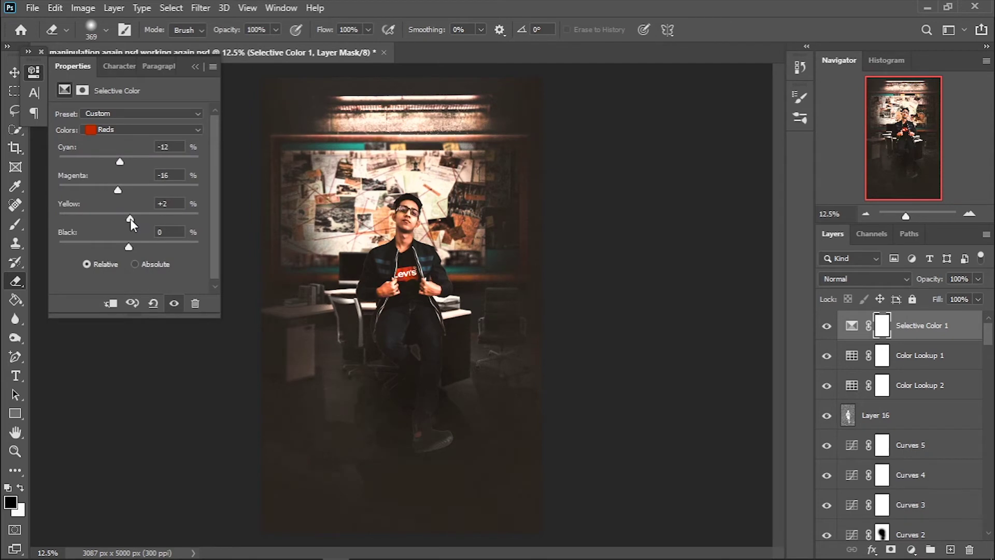
pyautogui.click(111, 129)
pyautogui.moveTo(129, 161); pyautogui.dragTo(220, 166)
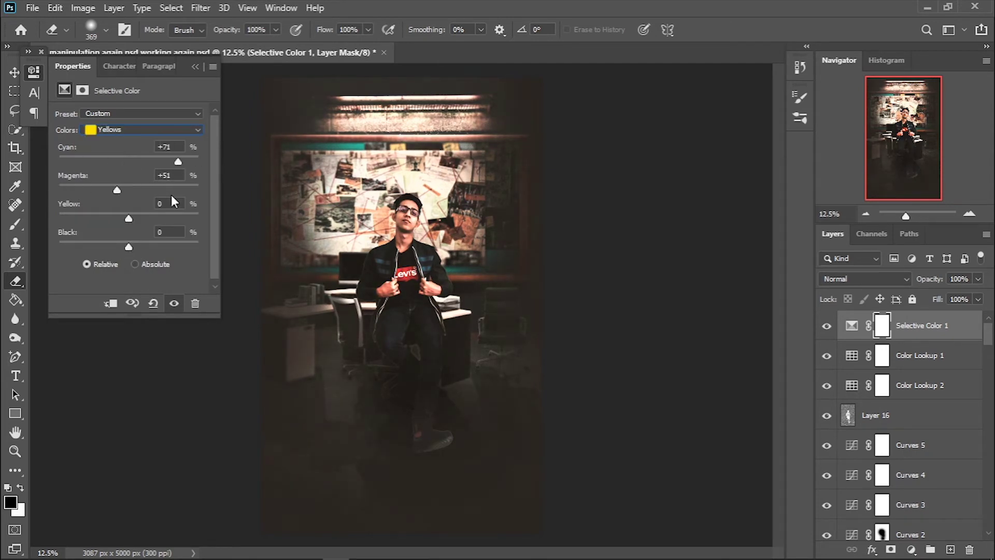
pyautogui.click(140, 129)
pyautogui.click(106, 155)
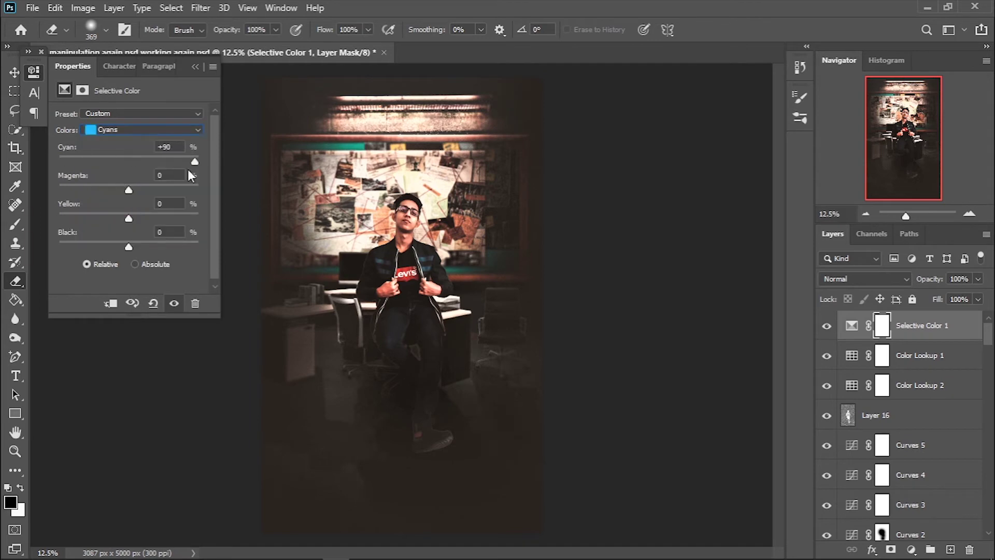
pyautogui.click(140, 129)
pyautogui.click(120, 198)
# Step: Warm the Blacks with magenta and yellow and deepen them slightly
pyautogui.click(140, 129)
pyautogui.click(112, 248)
pyautogui.moveTo(129, 190)
pyautogui.mouseDown()
pyautogui.moveTo(118, 190)
pyautogui.moveTo(126, 159)
pyautogui.moveTo(135, 161)
pyautogui.mouseUp()
pyautogui.click(133, 194)
pyautogui.moveTo(129, 246); pyautogui.dragTo(134, 254)
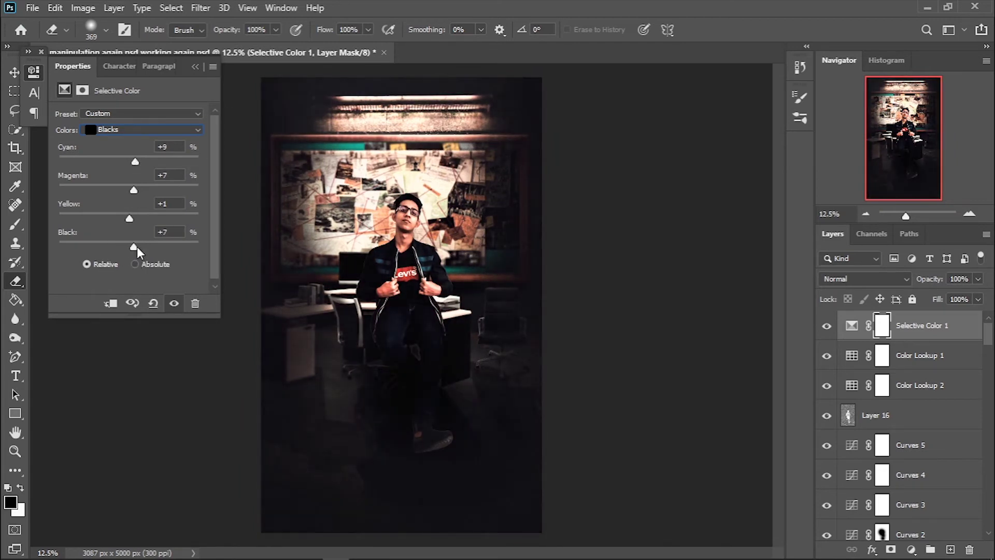
# Step: Add cyan and magenta to the Whites, then tweak the Neutrals' magenta and black
pyautogui.click(140, 129)
pyautogui.click(112, 215)
pyautogui.moveTo(129, 161); pyautogui.dragTo(163, 161)
pyautogui.moveTo(128, 189); pyautogui.dragTo(210, 185)
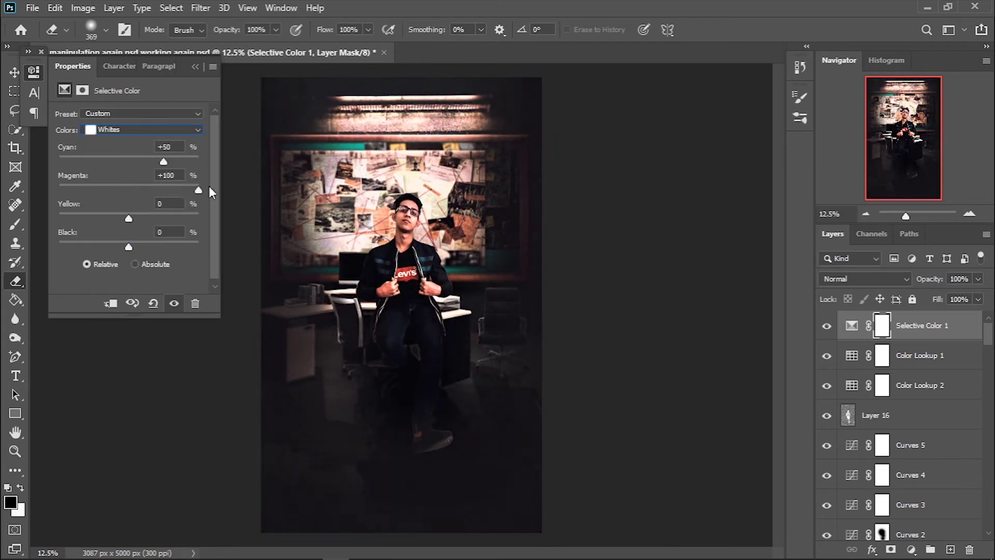
pyautogui.click(144, 133)
pyautogui.click(120, 226)
pyautogui.moveTo(122, 193); pyautogui.dragTo(130, 191)
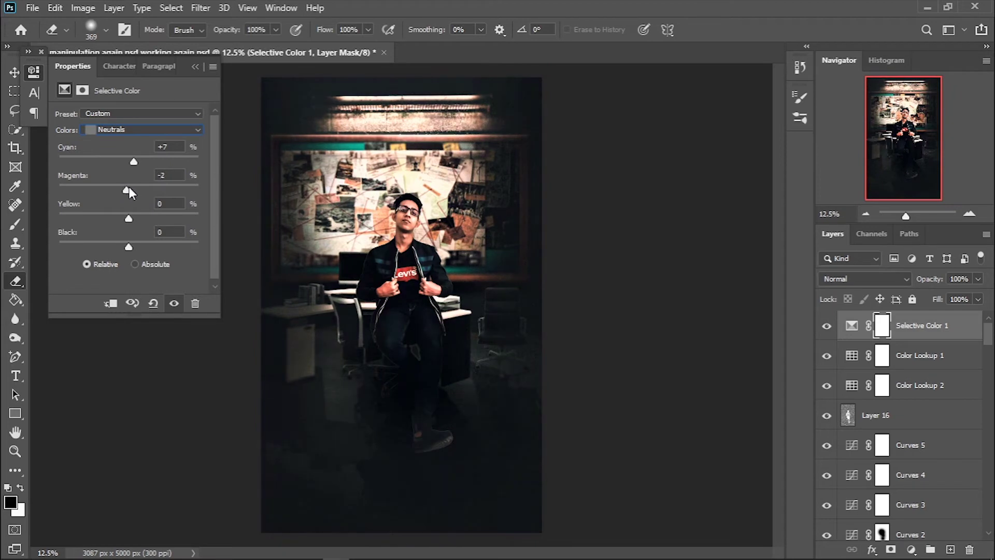
pyautogui.moveTo(128, 247); pyautogui.dragTo(130, 249)
# Step: Save, then paint a large white glow and enlarge it over the evidence board
pyautogui.hotkey('ctrl', 's')
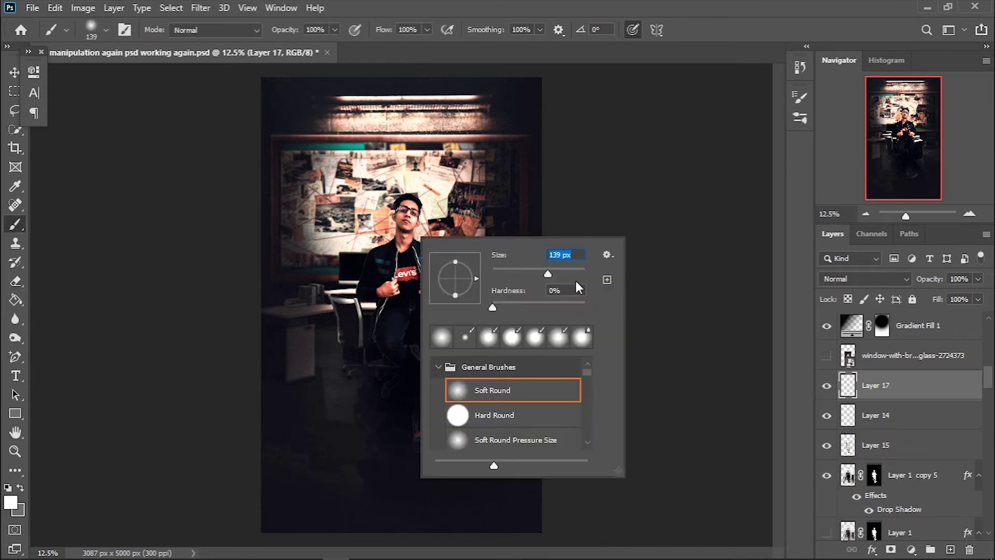
pyautogui.click(407, 228)
pyautogui.hotkey('ctrl', 't')
pyautogui.moveTo(474, 293)
pyautogui.mouseDown()
pyautogui.moveTo(492, 314)
pyautogui.moveTo(604, 349)
pyautogui.moveTo(569, 173)
pyautogui.mouseUp()
pyautogui.moveTo(398, 173); pyautogui.dragTo(413, 418)
pyautogui.click(721, 30)
# Step: Set the glow layer to Soft Light blending at 40% opacity, and save
pyautogui.click(864, 278)
pyautogui.click(850, 374)
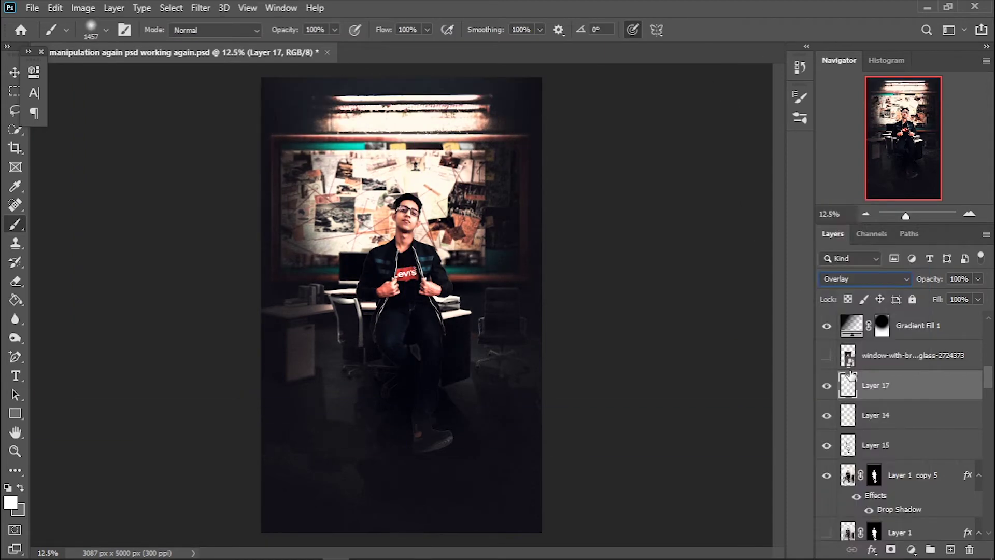
pyautogui.click(865, 279)
pyautogui.click(850, 387)
pyautogui.moveTo(978, 279); pyautogui.dragTo(962, 301)
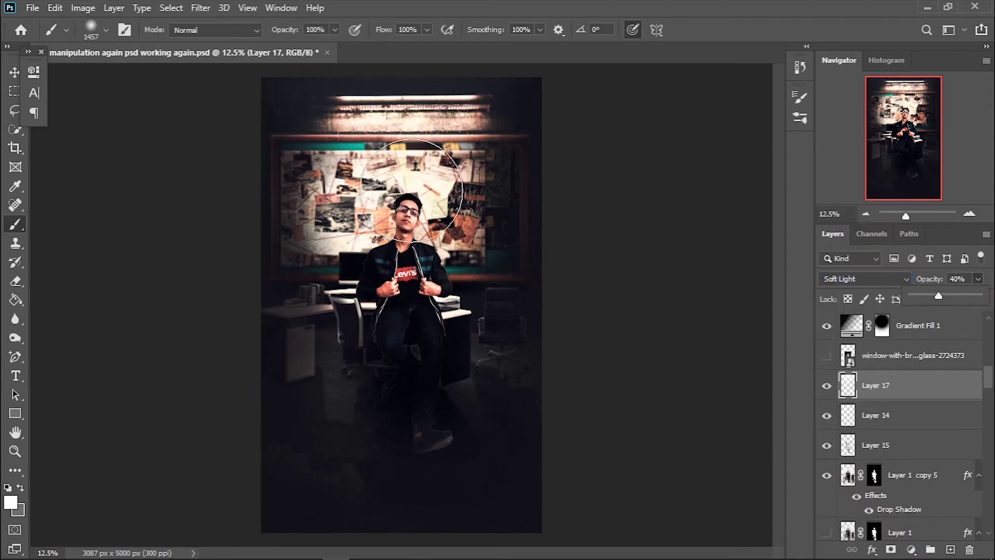
pyautogui.click(375, 235)
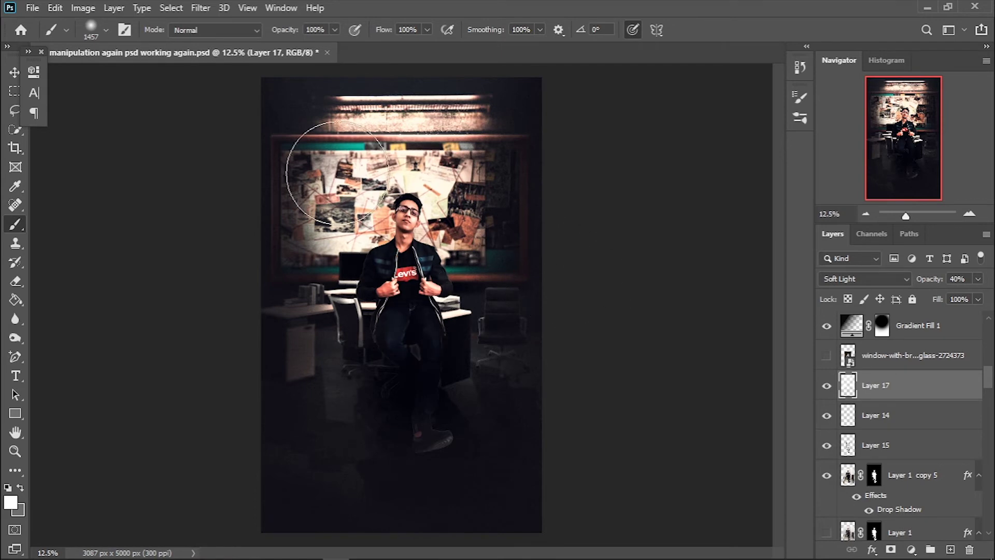
pyautogui.hotkey('ctrl', 's')
# Step: Give Layer 1 copy 5 a Soft Light inner shadow (49%, distance 51, size 87)
pyautogui.scroll(-1, 927, 459)
pyautogui.click(926, 456)
pyautogui.doubleClick(926, 459)
pyautogui.click(588, 343)
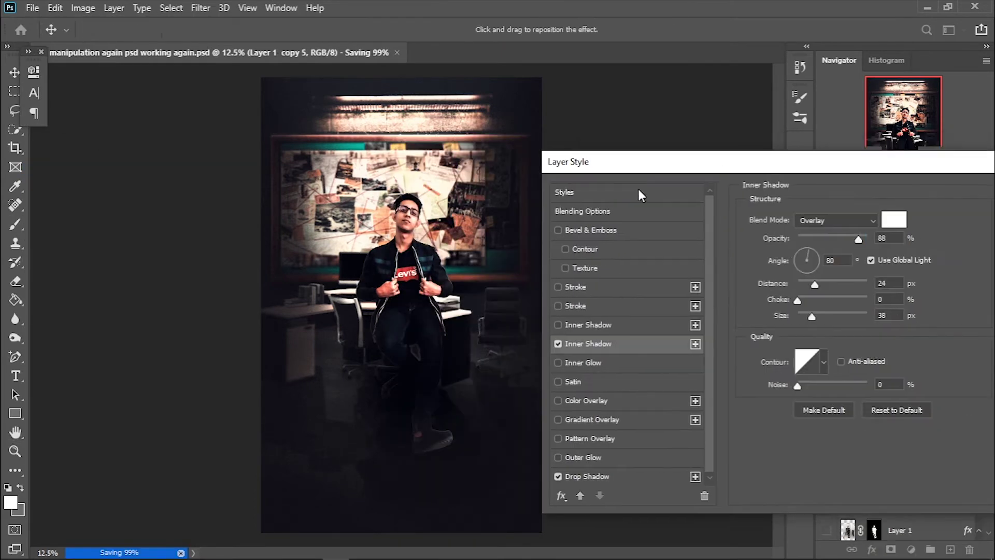
pyautogui.click(836, 220)
pyautogui.click(819, 380)
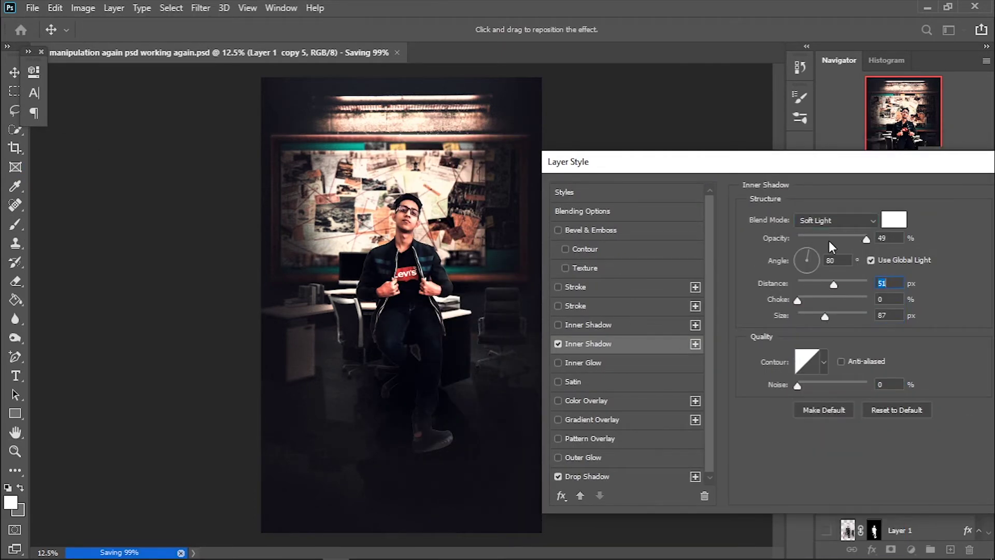
pyautogui.moveTo(620, 165); pyautogui.dragTo(560, 171)
pyautogui.click(928, 202)
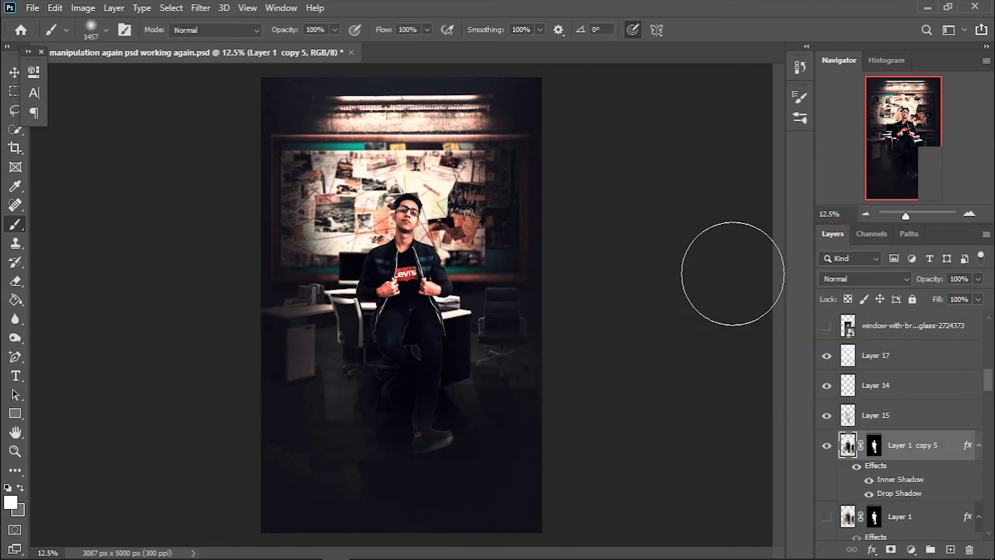
# Step: Move the Layer 1 copy 6 shadow layer below Curves 3
pyautogui.scroll(-2, 920, 401)
pyautogui.scroll(-2, 920, 401)
pyautogui.scroll(-1, 920, 400)
pyautogui.click(920, 397)
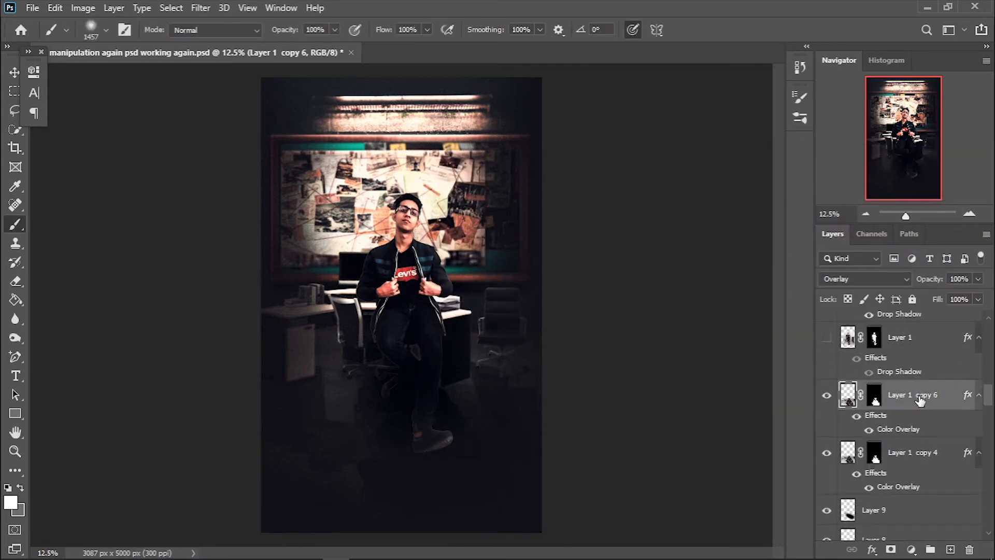
pyautogui.moveTo(920, 399); pyautogui.dragTo(932, 432)
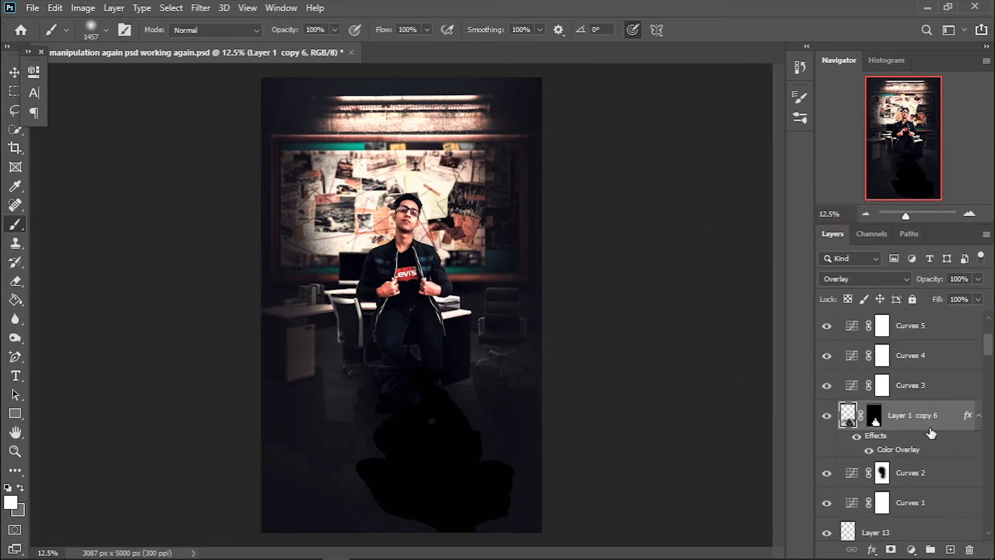
# Step: Set Layer 1 copy 6 to Multiply at about 14% opacity and target its mask
pyautogui.click(863, 280)
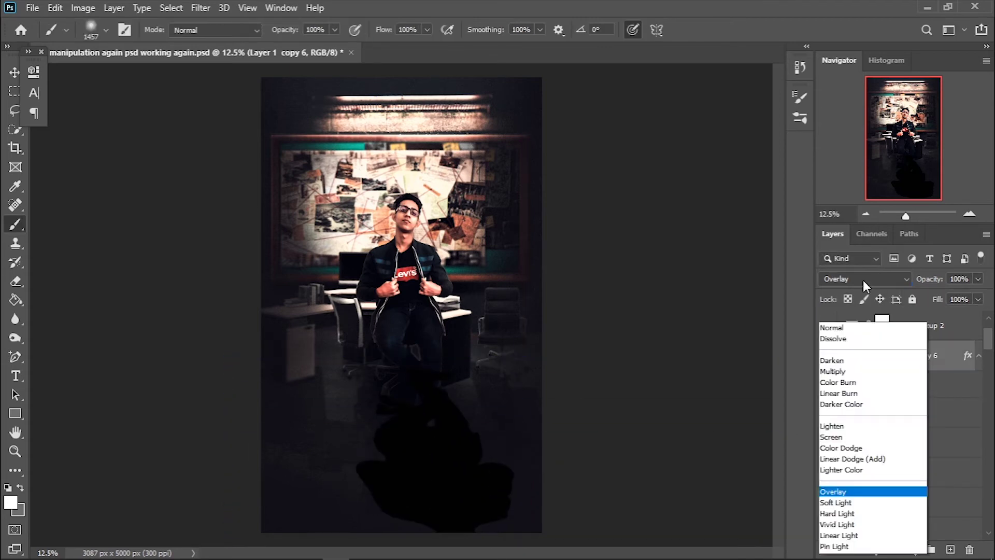
pyautogui.click(832, 371)
pyautogui.moveTo(955, 298)
pyautogui.mouseDown()
pyautogui.moveTo(925, 306)
pyautogui.moveTo(930, 297)
pyautogui.mouseUp()
pyautogui.click(874, 356)
pyautogui.press('x')
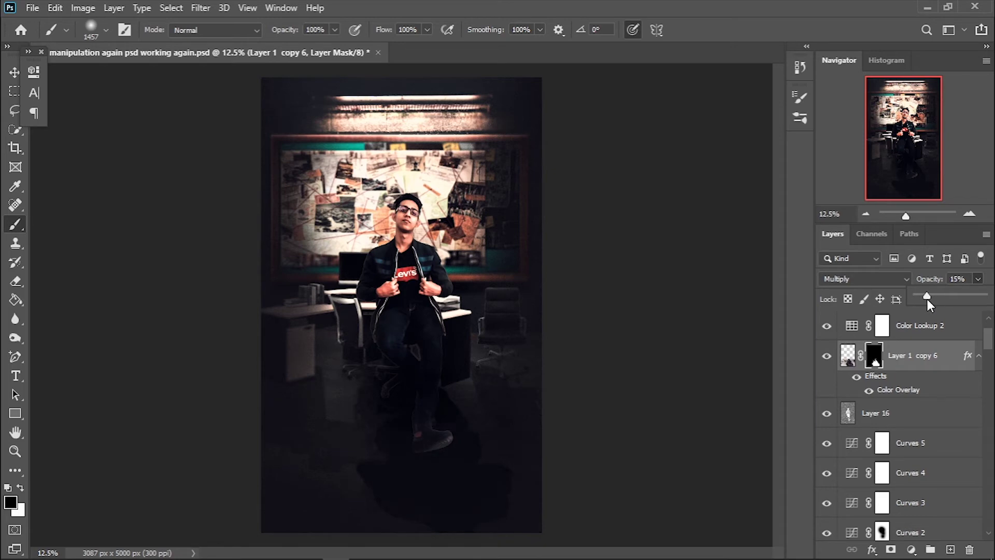
# Step: Duplicate the chair shadow, move it up, set it to Multiply at about 14%, and save
pyautogui.scroll(-5, 882, 404)
pyautogui.scroll(-5, 881, 415)
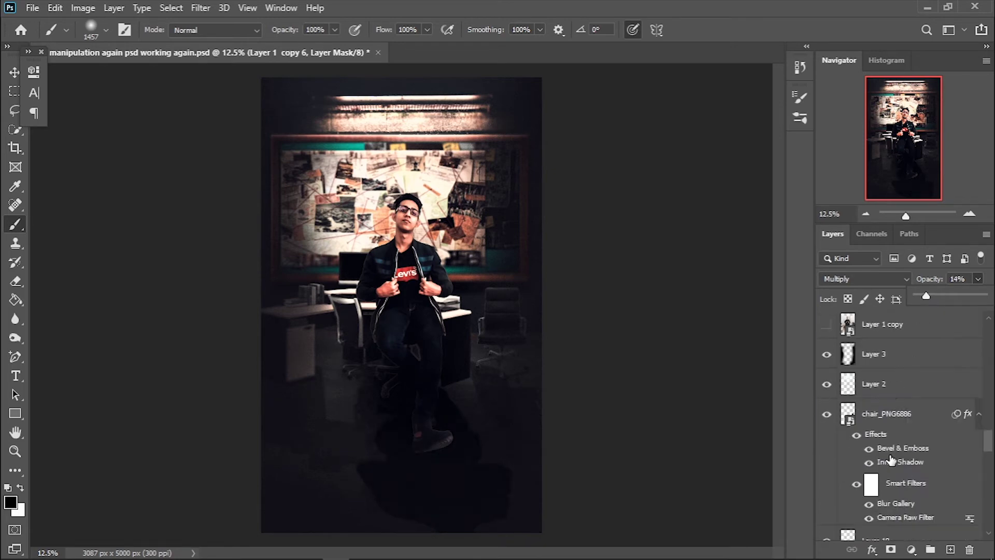
pyautogui.click(873, 438)
pyautogui.hotkey('ctrl', 'j')
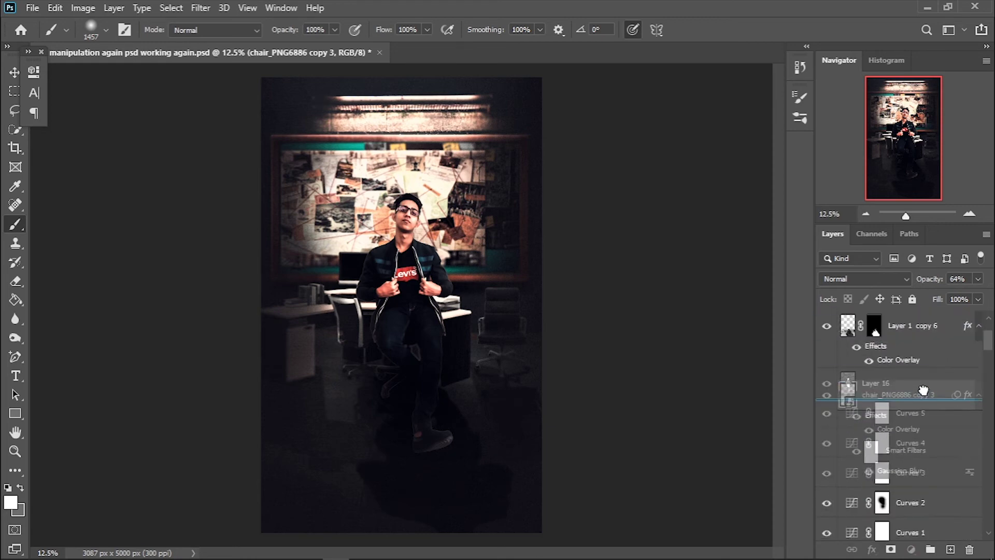
pyautogui.moveTo(934, 409)
pyautogui.mouseDown()
pyautogui.moveTo(927, 337)
pyautogui.moveTo(912, 317)
pyautogui.mouseUp()
pyautogui.click(865, 278)
pyautogui.click(845, 248)
pyautogui.click(978, 279)
pyautogui.moveTo(961, 295); pyautogui.dragTo(926, 298)
pyautogui.scroll(-5, 902, 415)
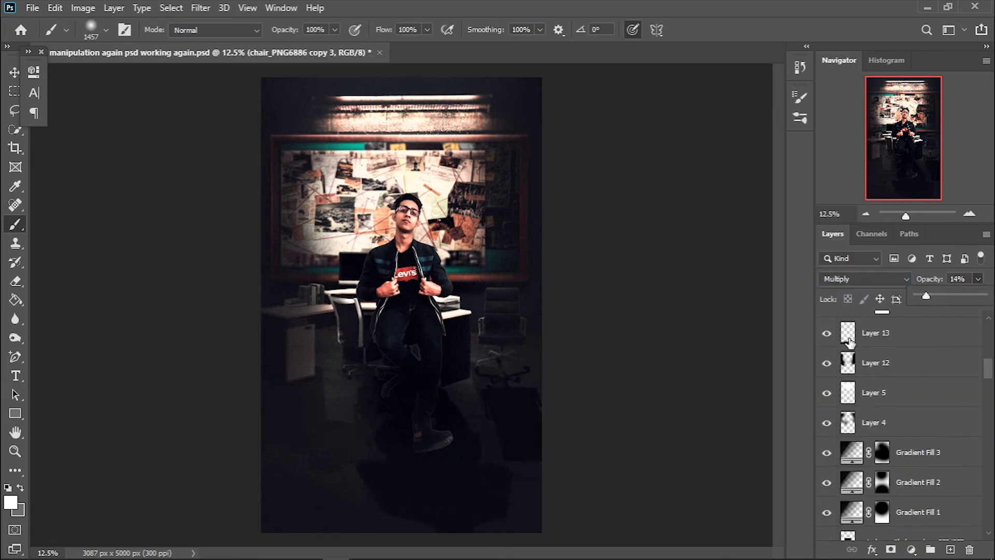
pyautogui.hotkey('ctrl', 's')
# Step: Alt-drag a computer shadow copy below the chair copy and set it to Multiply at about 16%
pyautogui.scroll(-3, 820, 394)
pyautogui.scroll(-3, 829, 415)
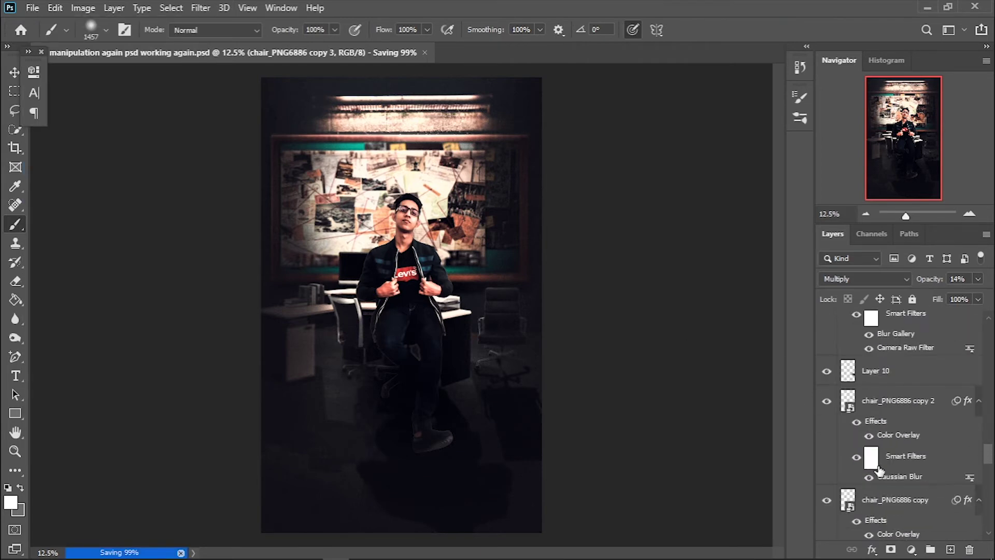
pyautogui.scroll(-3, 840, 445)
pyautogui.scroll(-3, 889, 439)
pyautogui.moveTo(889, 440); pyautogui.dragTo(876, 375)
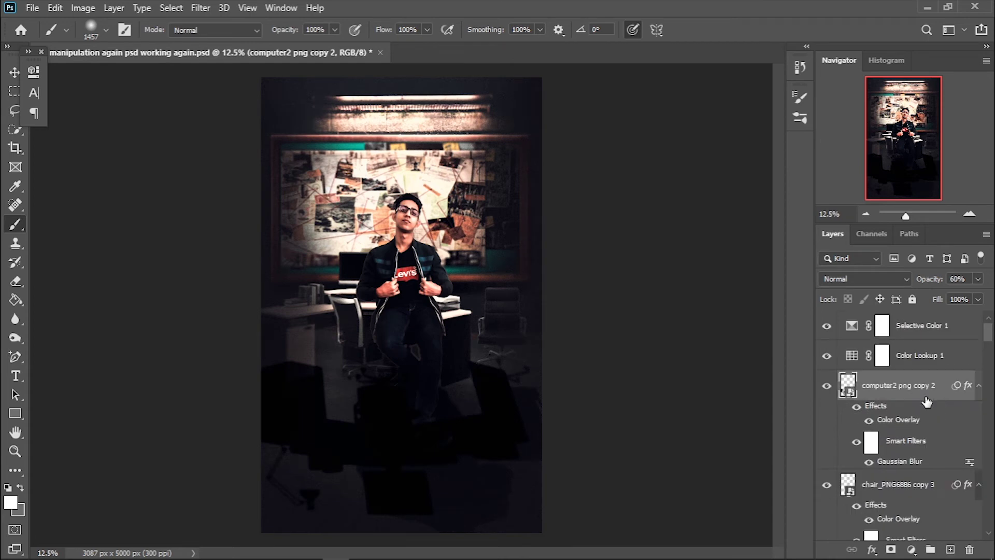
pyautogui.moveTo(876, 374); pyautogui.dragTo(886, 479)
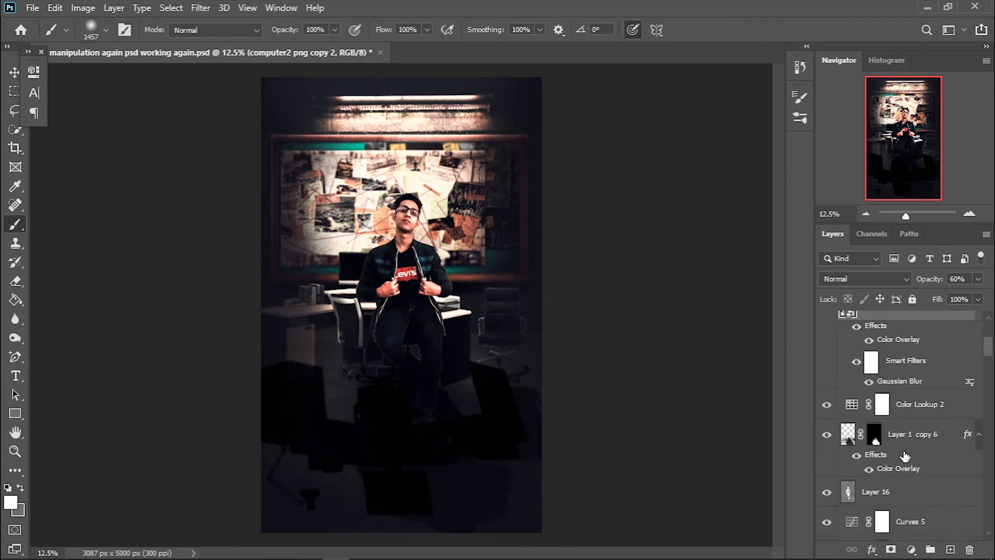
pyautogui.scroll(2, 927, 376)
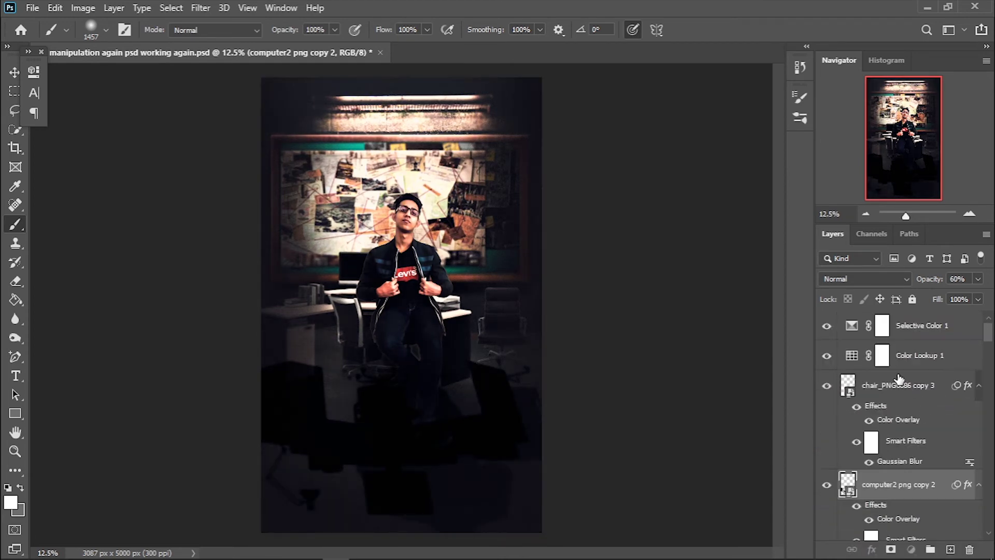
pyautogui.scroll(-5, 928, 377)
pyautogui.scroll(3, 931, 382)
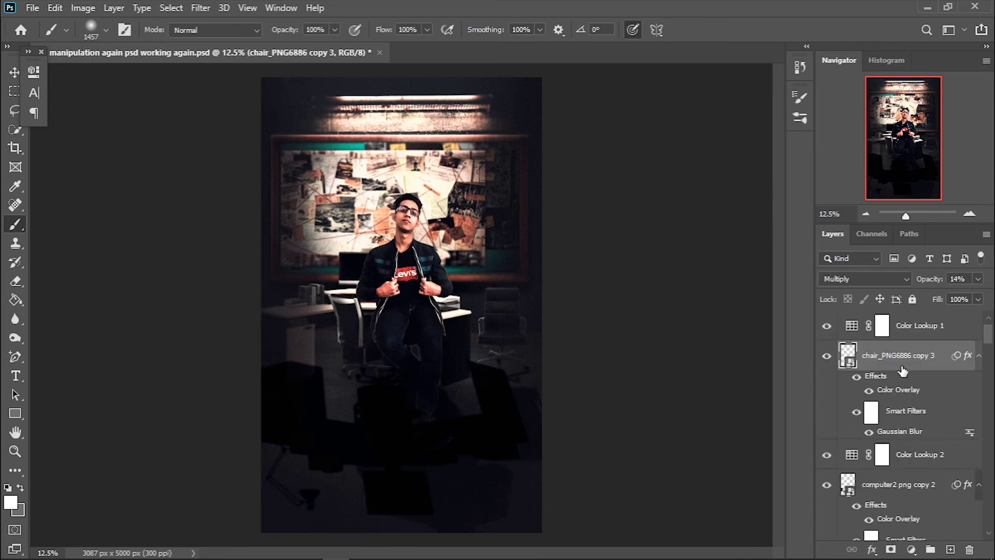
pyautogui.click(864, 278)
pyautogui.click(833, 251)
pyautogui.moveTo(978, 279); pyautogui.dragTo(927, 298)
# Step: Switch to the Eraser, adjust its brush size, and save
pyautogui.press('e')
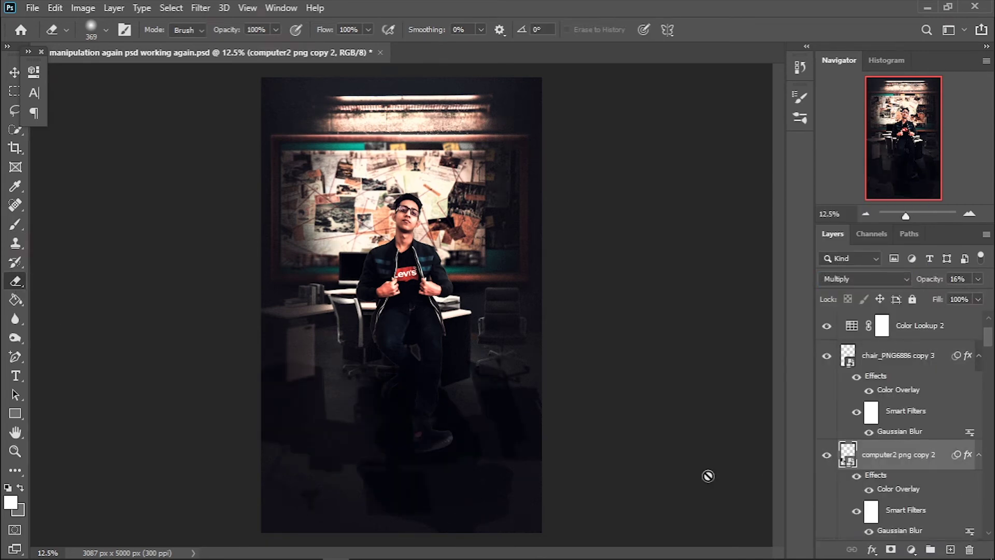
pyautogui.scroll(-1, 896, 433)
pyautogui.rightClick(896, 433)
pyautogui.rightClick(313, 362)
pyautogui.press('Escape')
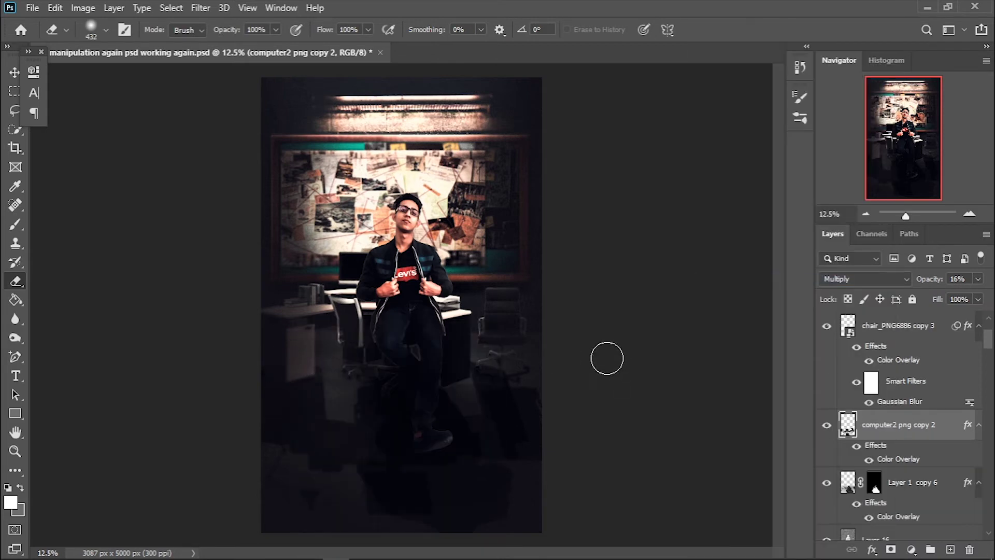
pyautogui.hotkey('ctrl', 's')
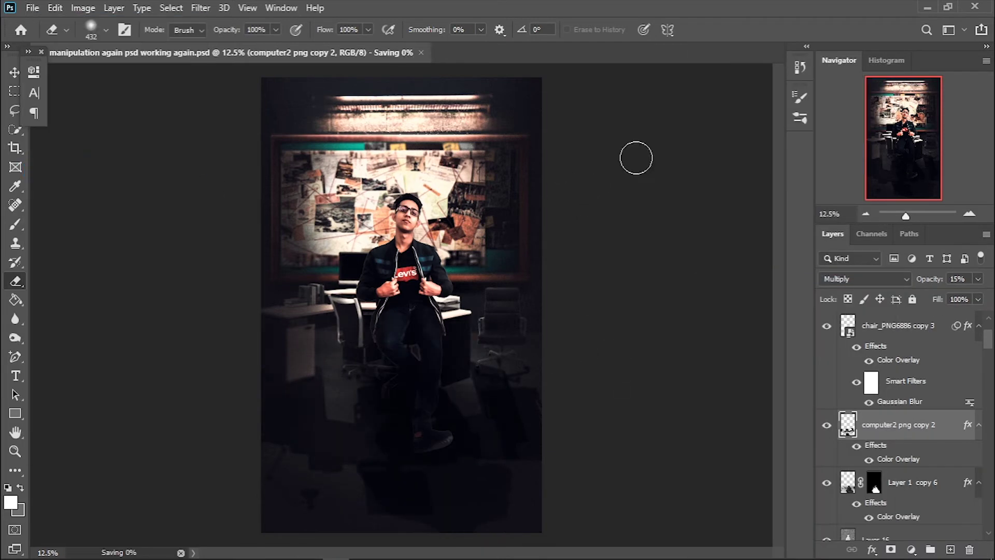
# Step: Move the copied board image up among the shadow layers and open its blending options
pyautogui.scroll(-2, 896, 415)
pyautogui.click(896, 438)
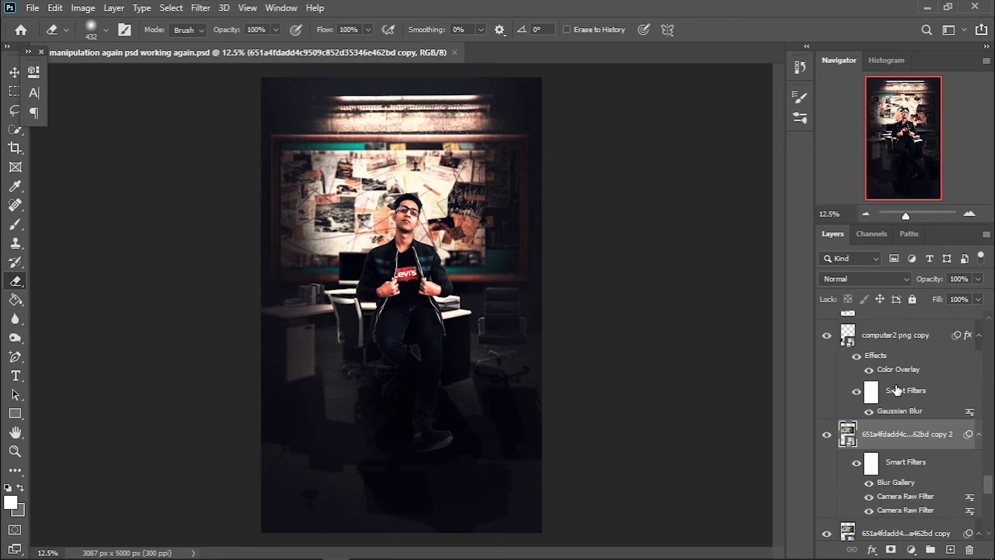
pyautogui.scroll(1, 895, 446)
pyautogui.moveTo(895, 455); pyautogui.dragTo(880, 456)
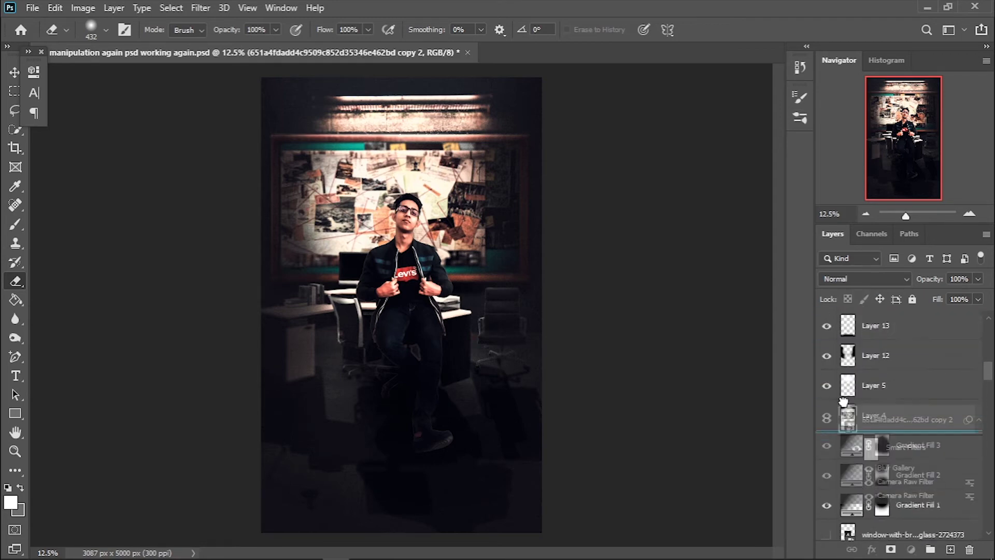
pyautogui.doubleClick(879, 457)
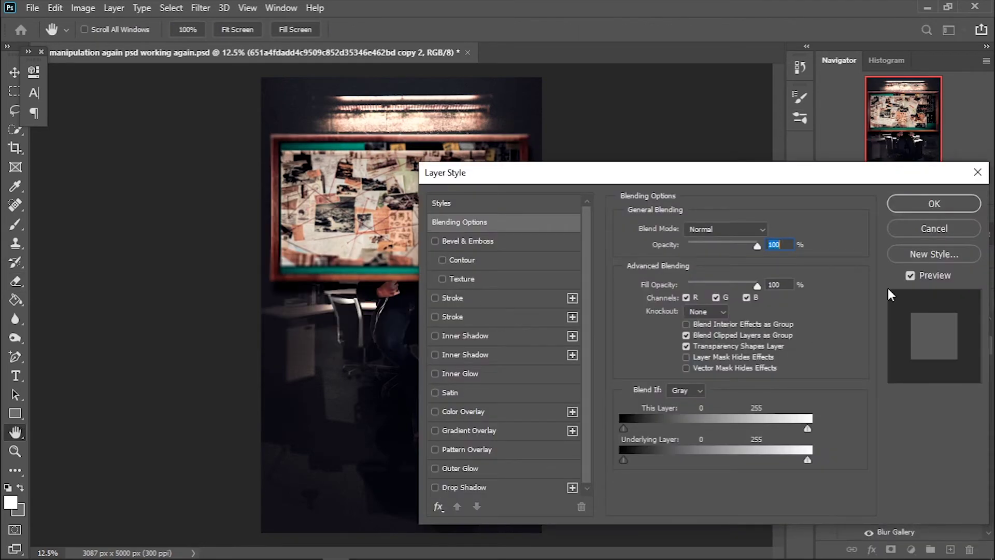
# Step: Set the board copy to Multiply and start a free Distort transform on it
pyautogui.press('Escape')
pyautogui.rightClick(887, 456)
pyautogui.click(722, 280)
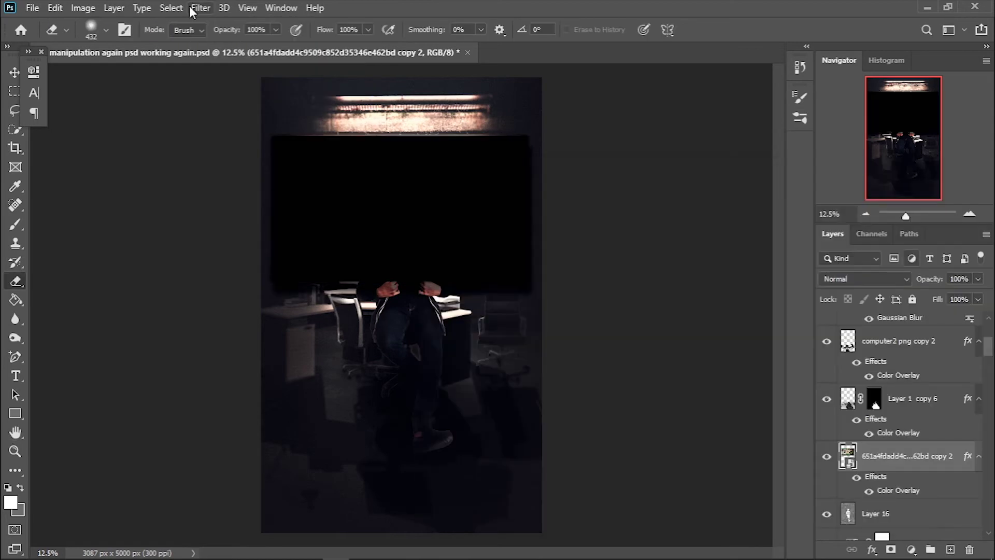
pyautogui.hotkey('ctrl', 't')
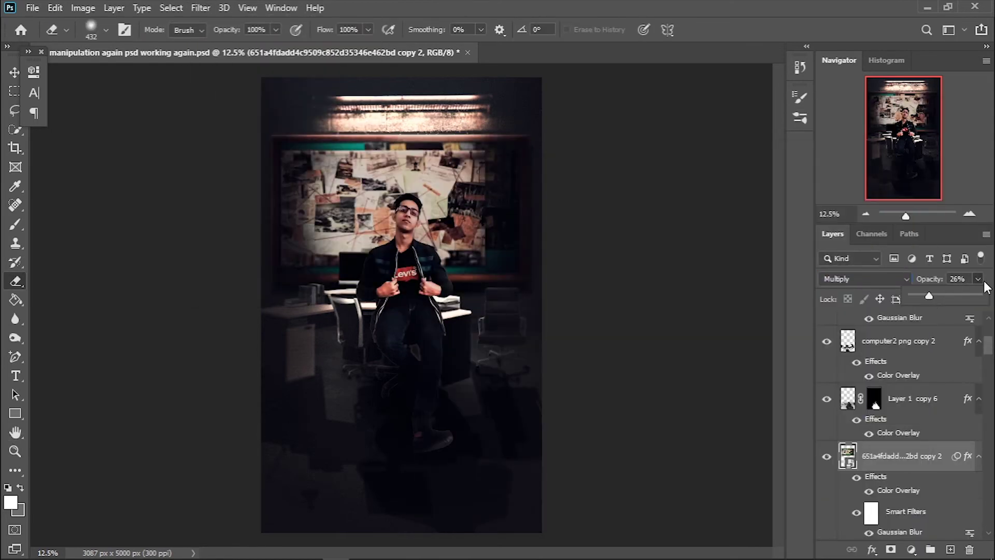
pyautogui.click(510, 293)
pyautogui.rightClick(444, 290)
pyautogui.click(469, 378)
# Step: Distort the board copy's corners so it stretches down and skews across the floor
pyautogui.hotkey('ctrl', '-')
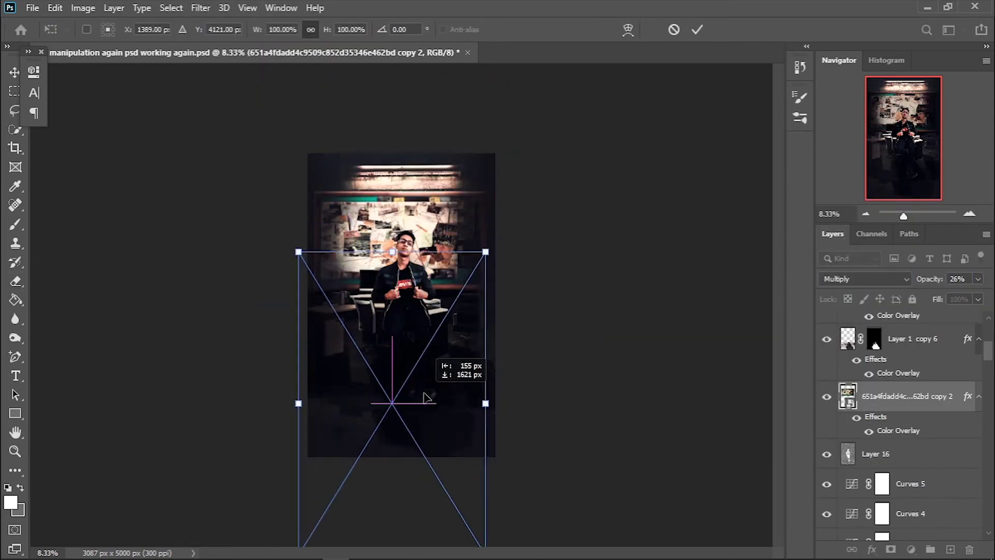
pyautogui.moveTo(495, 456); pyautogui.dragTo(575, 528)
pyautogui.moveTo(311, 219); pyautogui.dragTo(296, 237)
pyautogui.moveTo(498, 218); pyautogui.dragTo(489, 240)
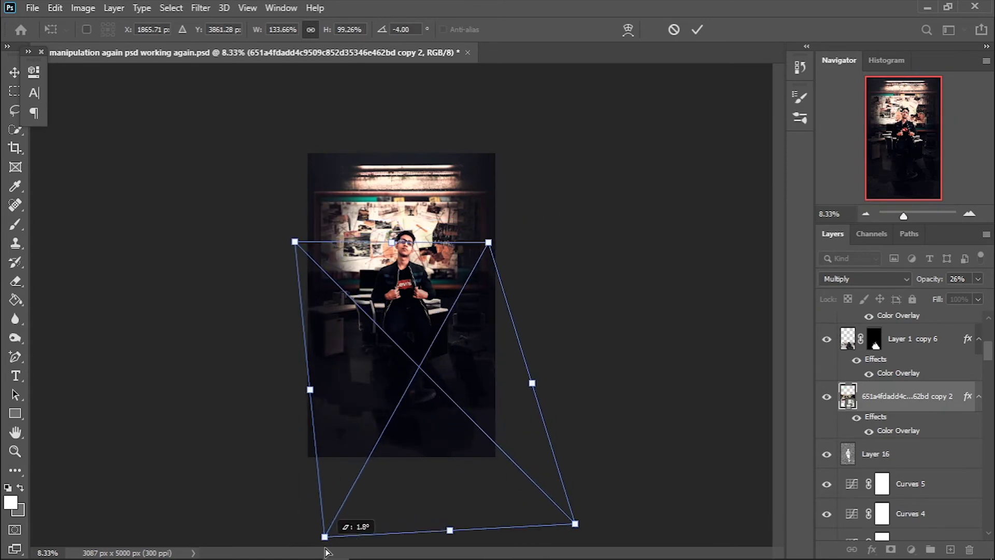
pyautogui.moveTo(573, 524); pyautogui.dragTo(599, 538)
pyautogui.press('Return')
pyautogui.press('e')
# Step: Rasterize the board shadow layer and save the file
pyautogui.click(693, 288)
pyautogui.press('Return')
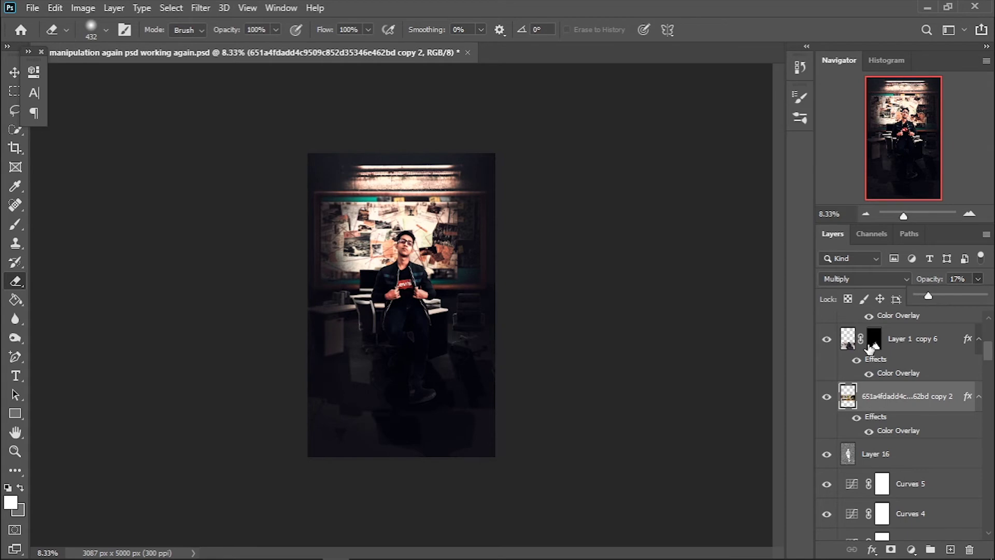
pyautogui.hotkey('ctrl', '+')
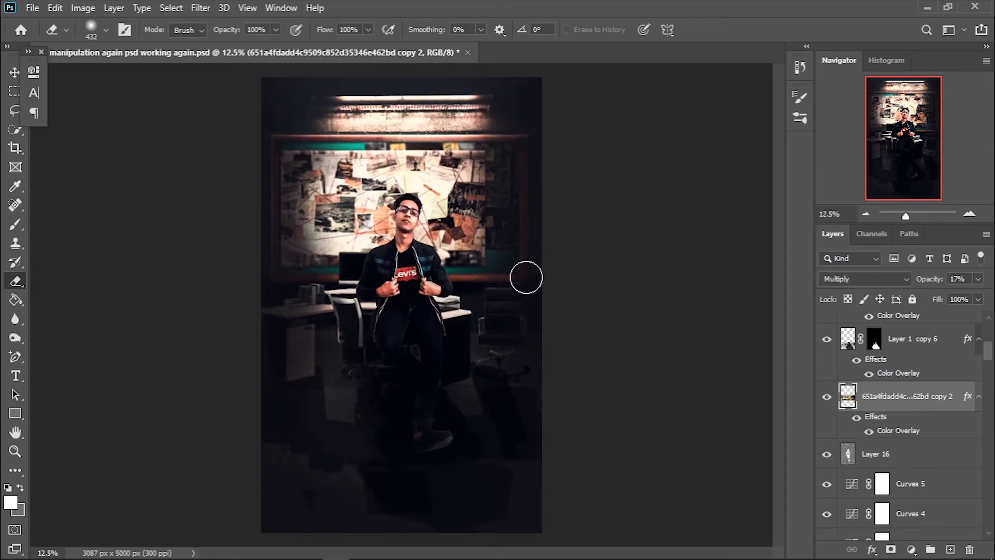
pyautogui.press('z')
pyautogui.hotkey('ctrl', 's')
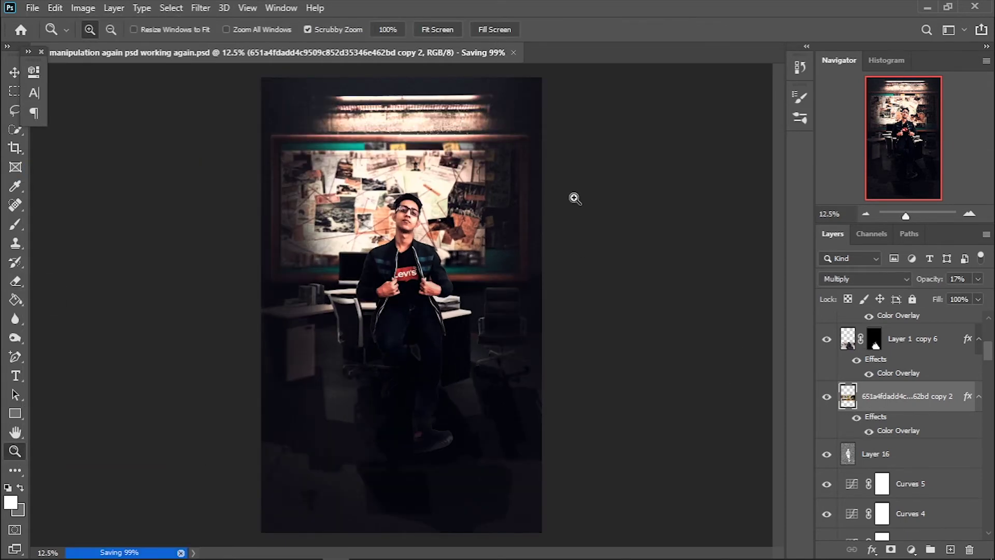
# Step: Grade the man's photo in Camera Raw with Basic tweaks, grain and vignette, then save
pyautogui.scroll(2, 928, 384)
pyautogui.click(850, 395)
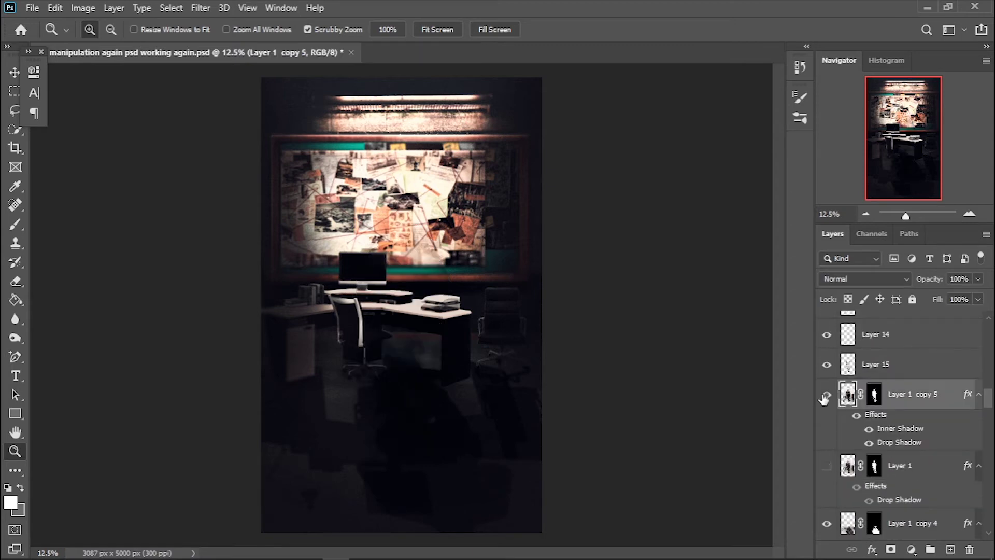
pyautogui.click(200, 8)
pyautogui.click(233, 89)
pyautogui.moveTo(858, 395); pyautogui.dragTo(881, 395)
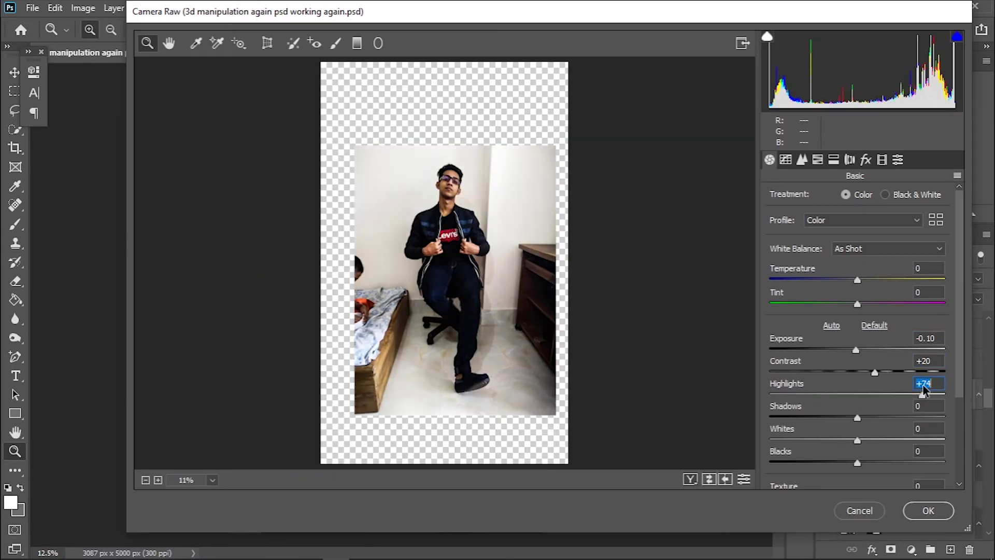
pyautogui.moveTo(858, 440)
pyautogui.mouseDown()
pyautogui.moveTo(870, 440)
pyautogui.moveTo(851, 417)
pyautogui.moveTo(856, 397)
pyautogui.mouseUp()
pyautogui.scroll(-1, 855, 414)
pyautogui.click(865, 159)
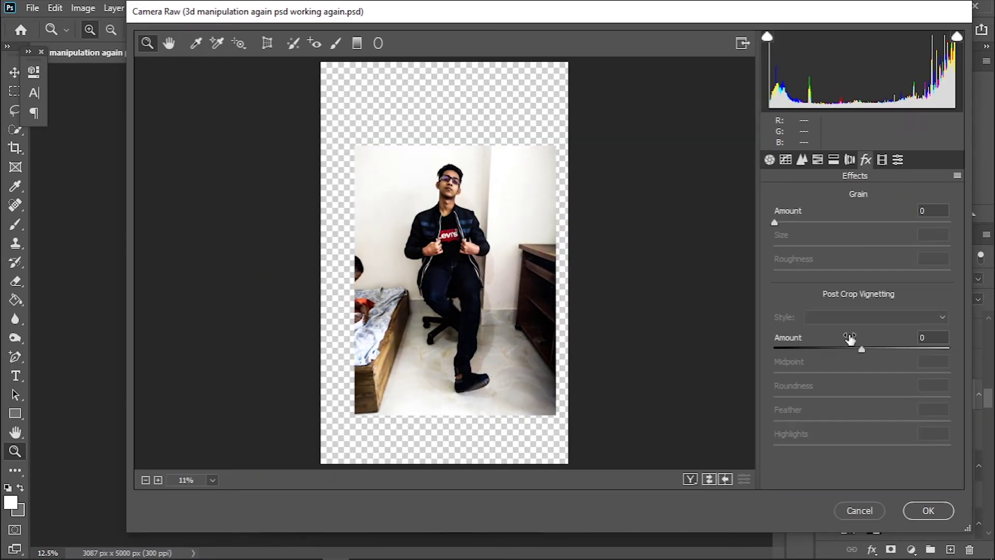
pyautogui.click(924, 507)
pyautogui.hotkey('ctrl', 's')
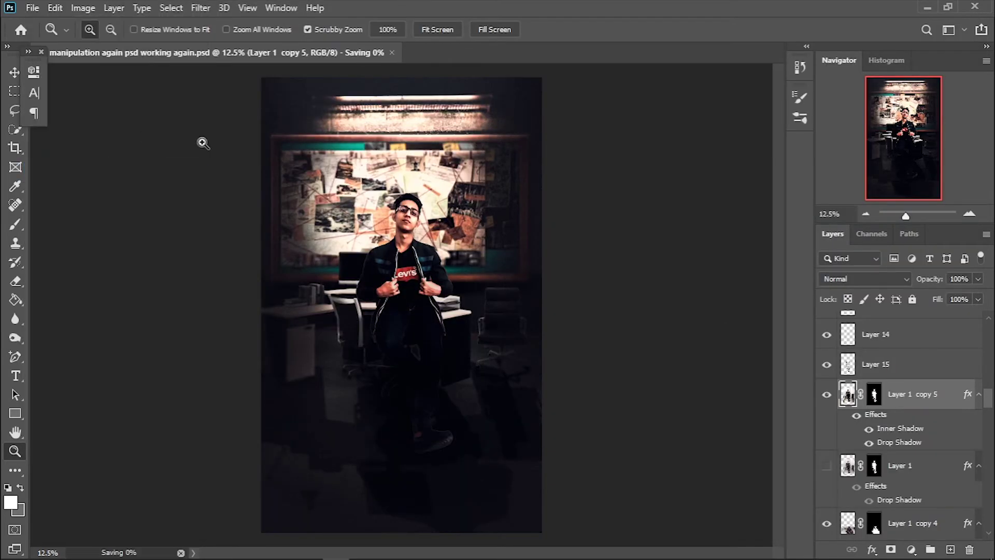
# Step: Zoom in on the legs and set up a smaller brush on Layer 1 copy 5's mask
pyautogui.click(422, 328)
pyautogui.click(411, 362)
pyautogui.press('b')
pyautogui.rightClick(404, 335)
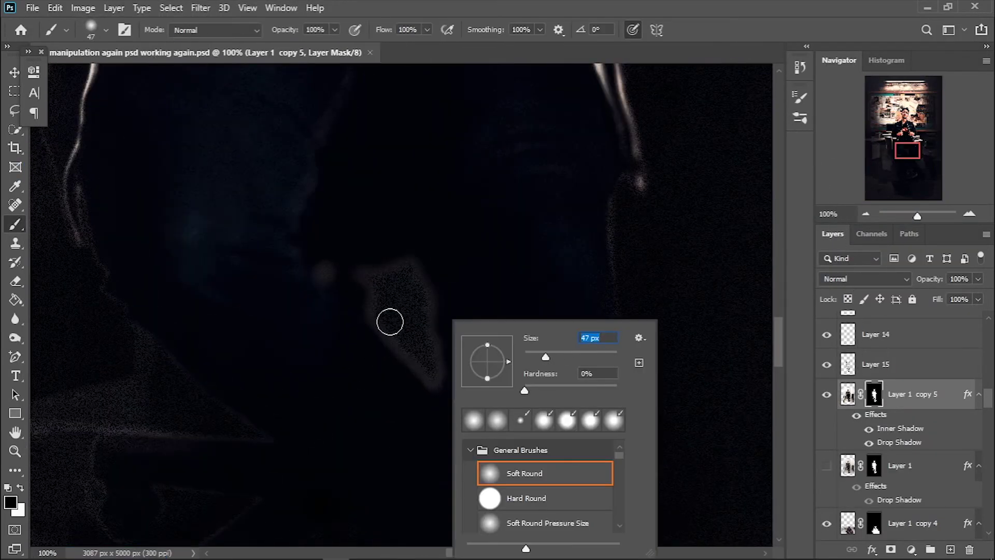
pyautogui.press('Escape')
pyautogui.rightClick(434, 342)
pyautogui.press('Escape')
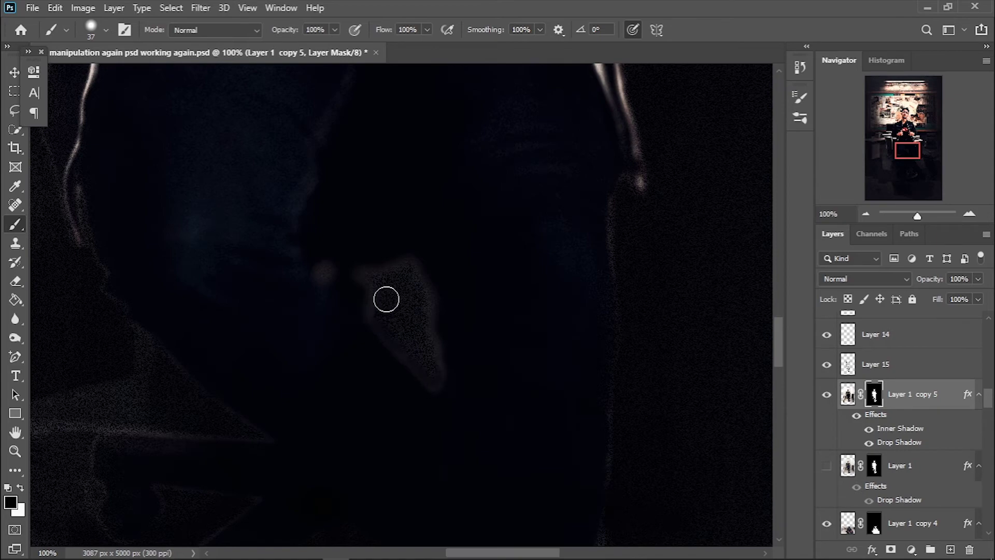
pyautogui.rightClick(418, 300)
pyautogui.press('Escape')
# Step: Check the touched-up leg mask in fitted and zoomed views, then save
pyautogui.hotkey('ctrl', '0')
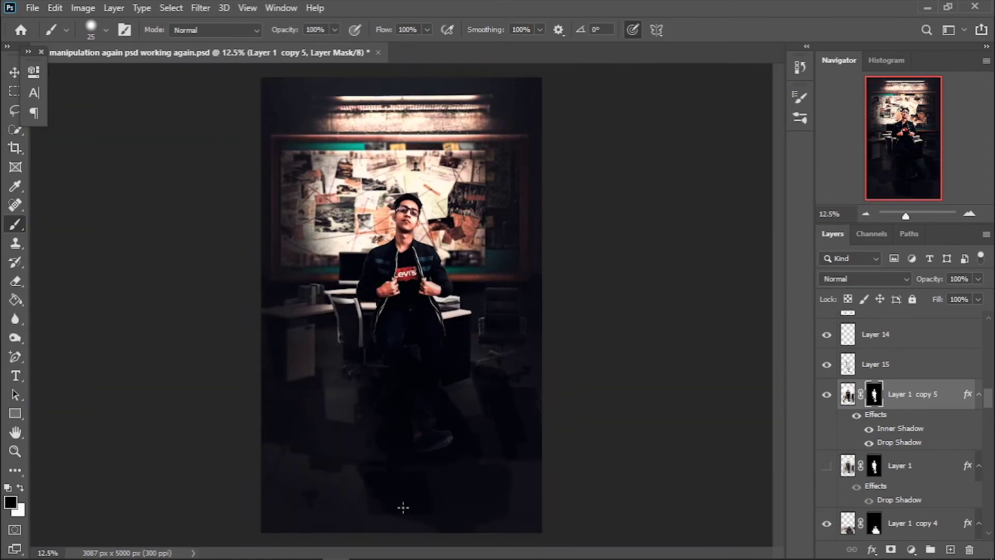
pyautogui.hotkey('ctrl', '1')
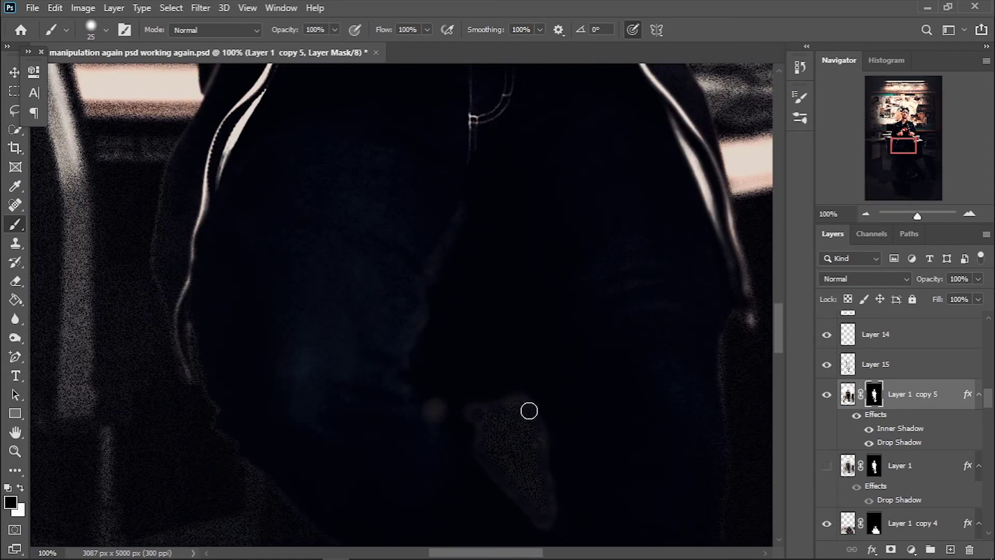
pyautogui.hotkey('ctrl', 'space')
pyautogui.hotkey('ctrl', '0')
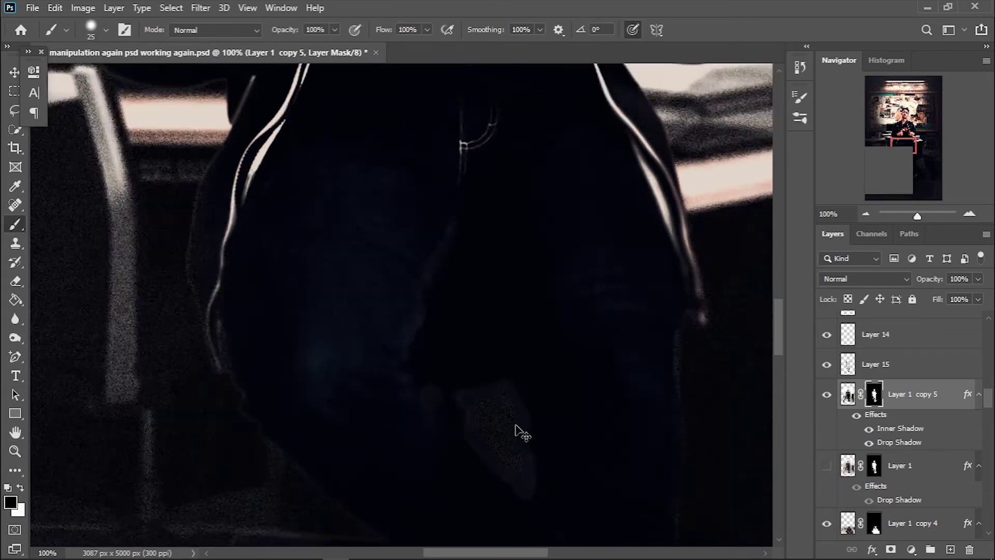
pyautogui.hotkey('ctrl', 's')
# Step: Add Layer 18 as a shadow layer blended in Multiply at 29% opacity
pyautogui.click(912, 465)
pyautogui.hotkey('ctrl', 'shift', 'alt', 'n')
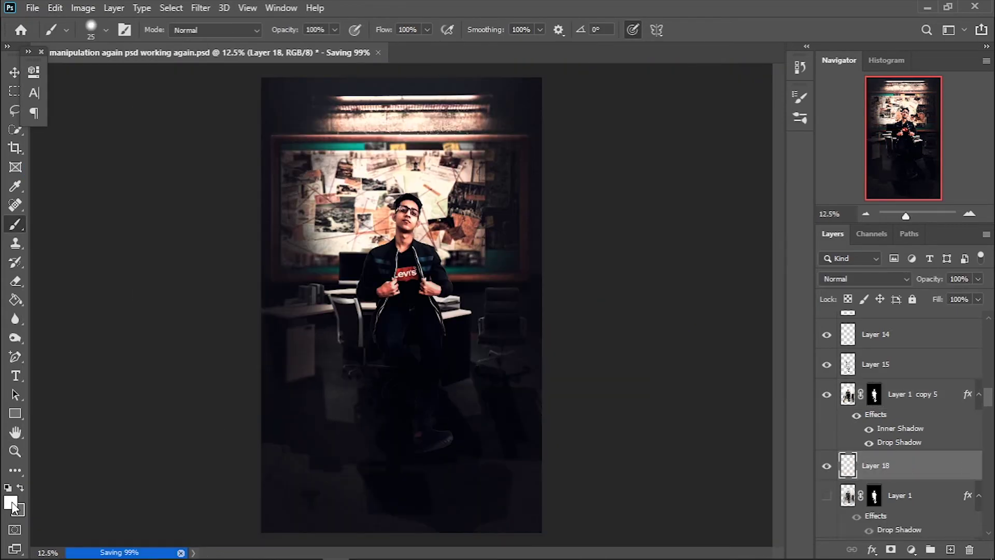
pyautogui.rightClick(418, 318)
pyautogui.press('Return')
pyautogui.click(865, 279)
pyautogui.click(861, 246)
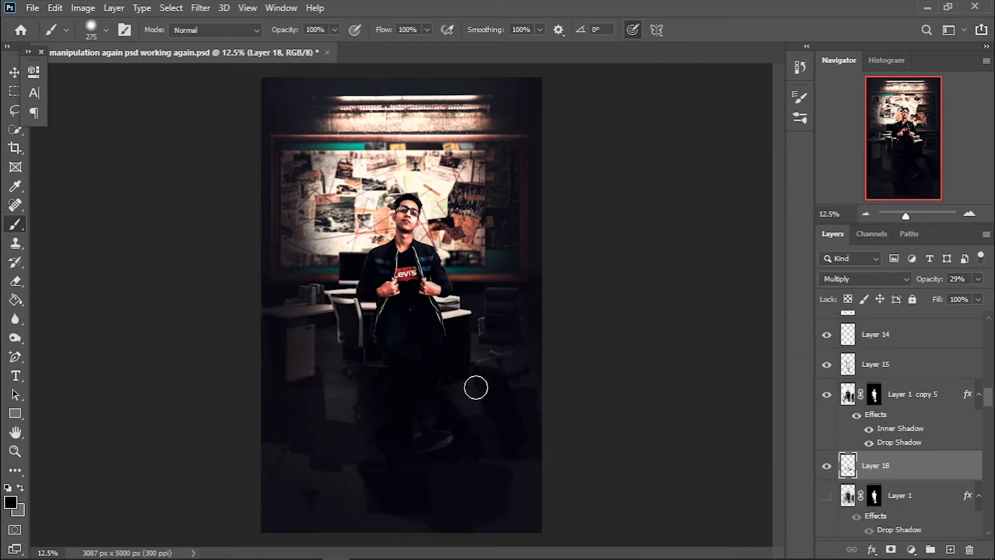
# Step: Select Layer 1 copy 5's mask and use a 28 px brush to refine the leg edges
pyautogui.click(912, 396)
pyautogui.scroll(5, 391, 351)
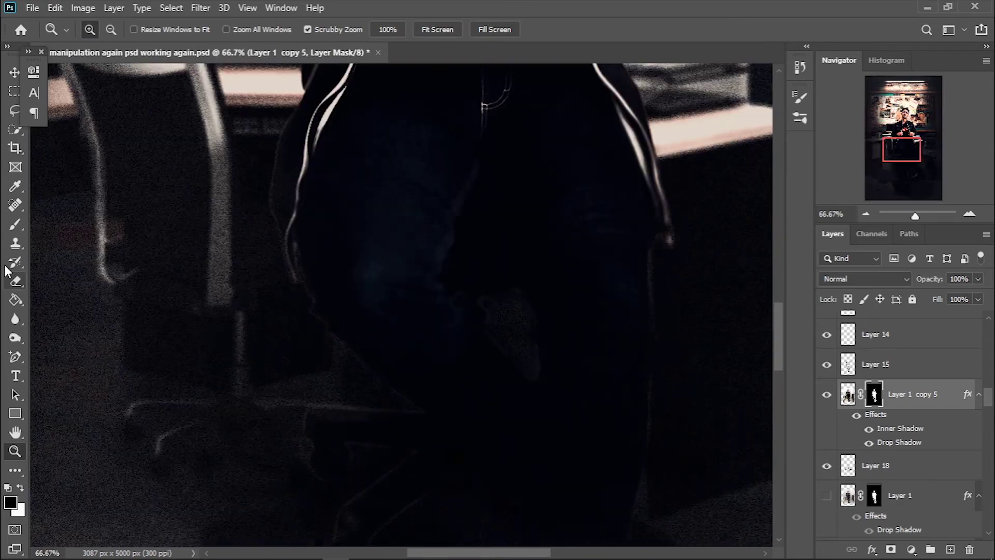
pyautogui.rightClick(309, 330)
pyautogui.write('28')
pyautogui.press('Return')
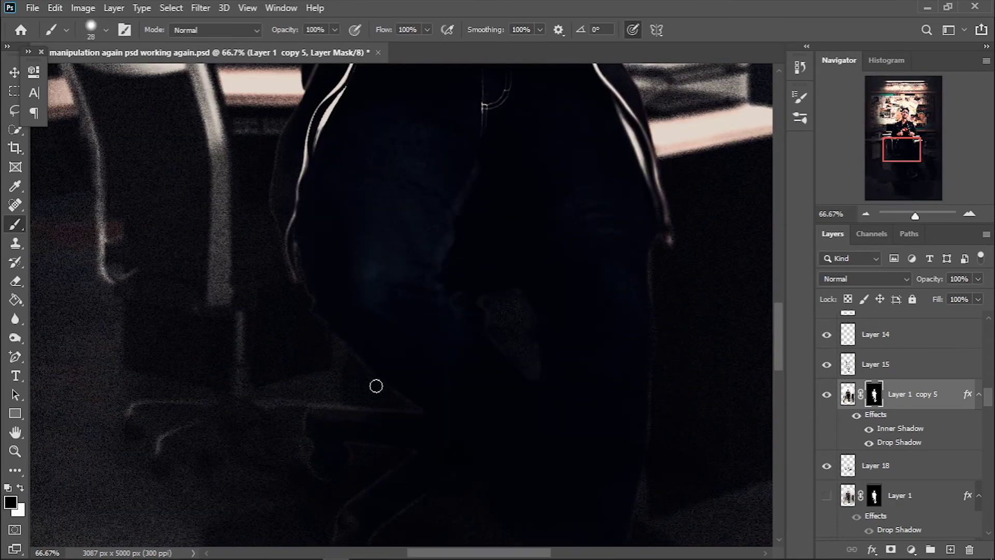
pyautogui.scroll(2, 311, 285)
pyautogui.scroll(3, 338, 300)
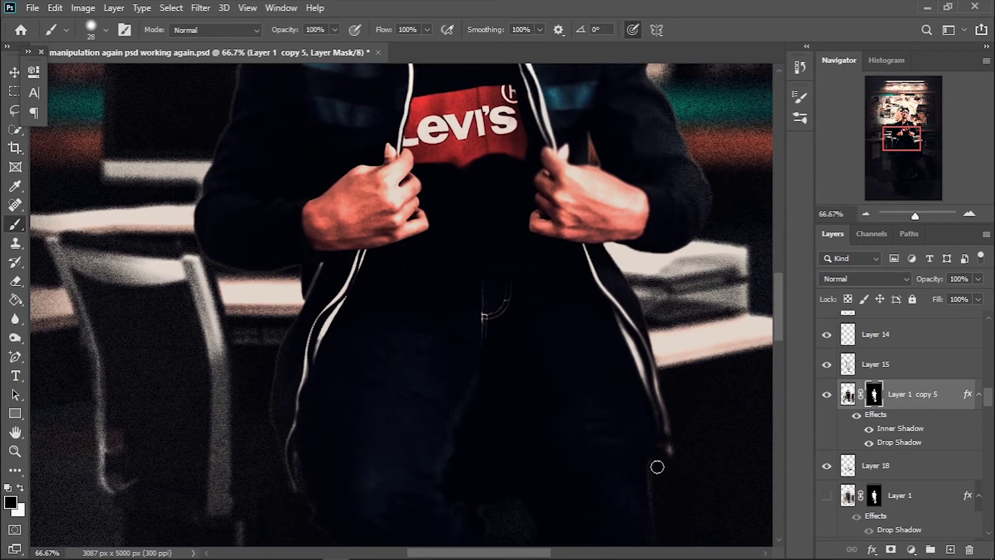
pyautogui.scroll(-3, 660, 394)
pyautogui.scroll(-5, 665, 424)
pyautogui.scroll(-3, 651, 422)
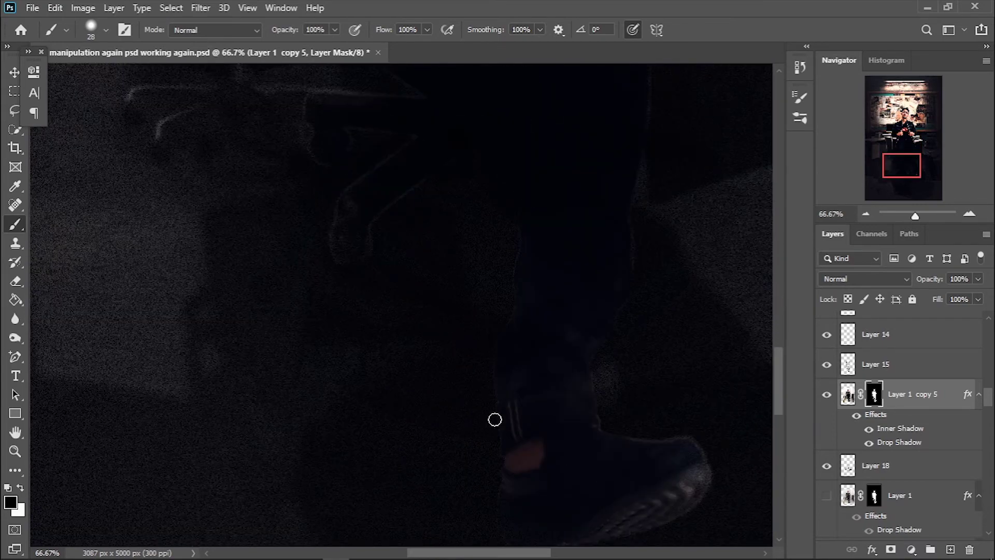
pyautogui.scroll(-5, 637, 414)
# Step: Load the man's outline as a selection and add Layer 19 for lighting
pyautogui.keyDown('ctrl'); pyautogui.click(876, 407); pyautogui.keyUp('ctrl')
pyautogui.hotkey('ctrl', 'shift', 'alt', 'n')
pyautogui.rightClick(423, 324)
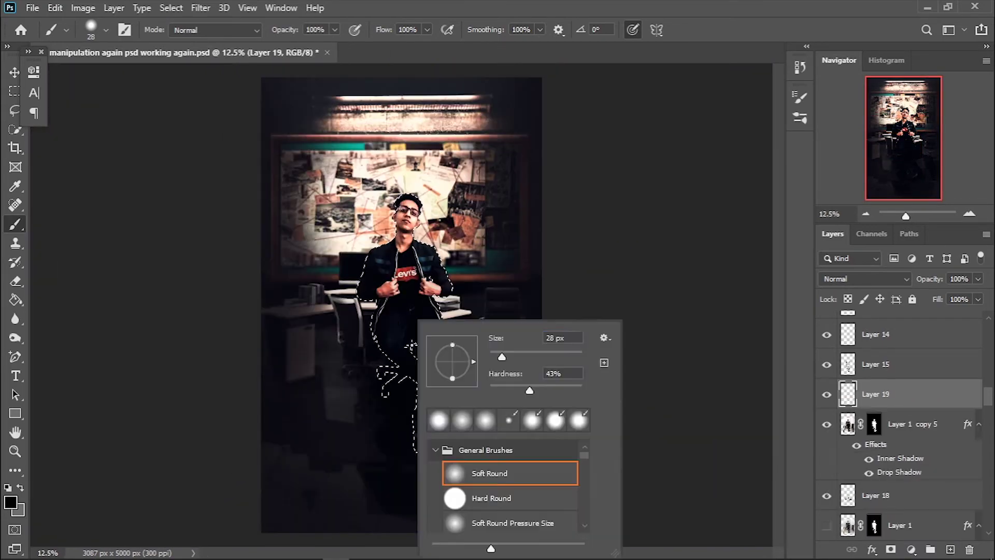
pyautogui.press('Return')
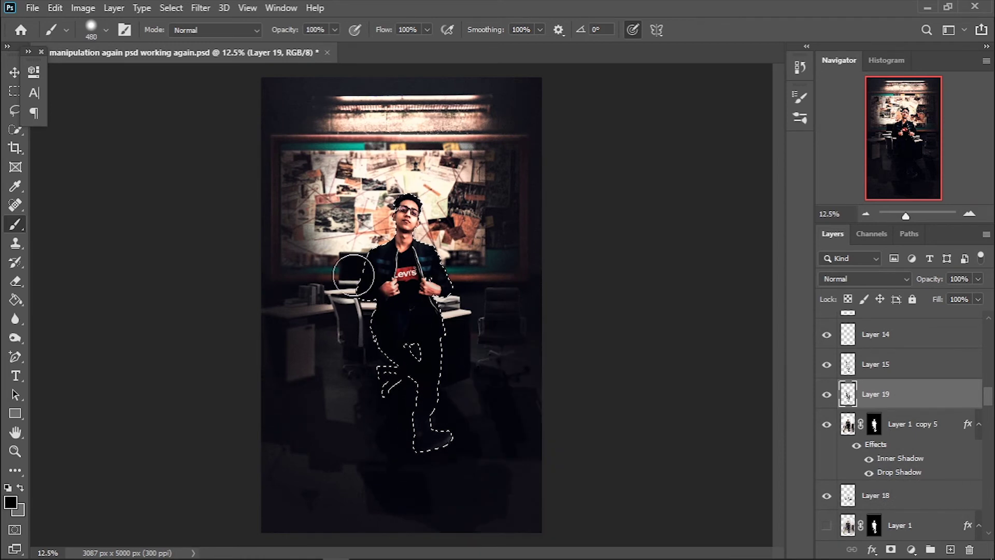
pyautogui.press('e')
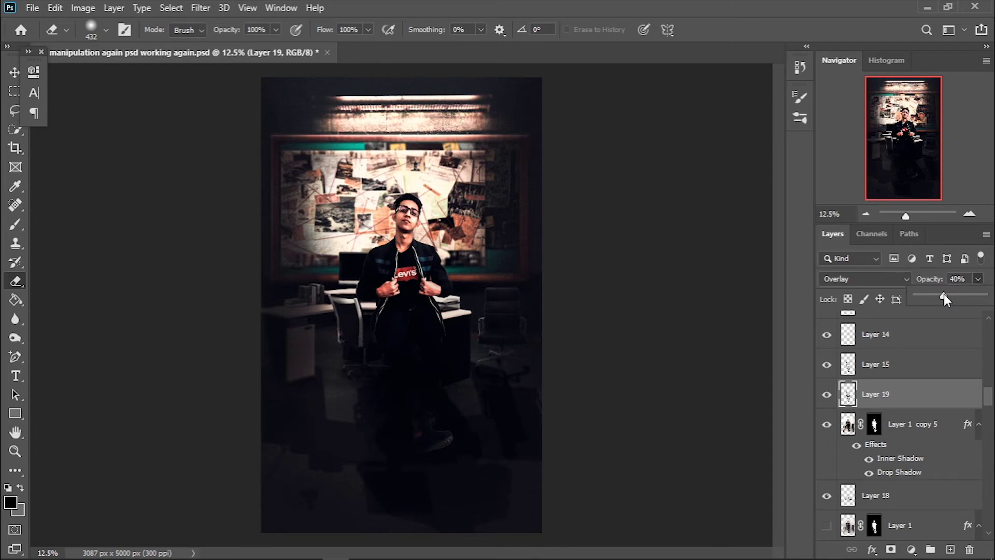
# Step: Add Layer 20 and set up a white brush zoomed in on the man's shoulders
pyautogui.click(933, 424)
pyautogui.hotkey('ctrl', 'shift', 'alt', 'n')
pyautogui.press('z')
pyautogui.click(400, 254)
pyautogui.press('x')
pyautogui.press('b')
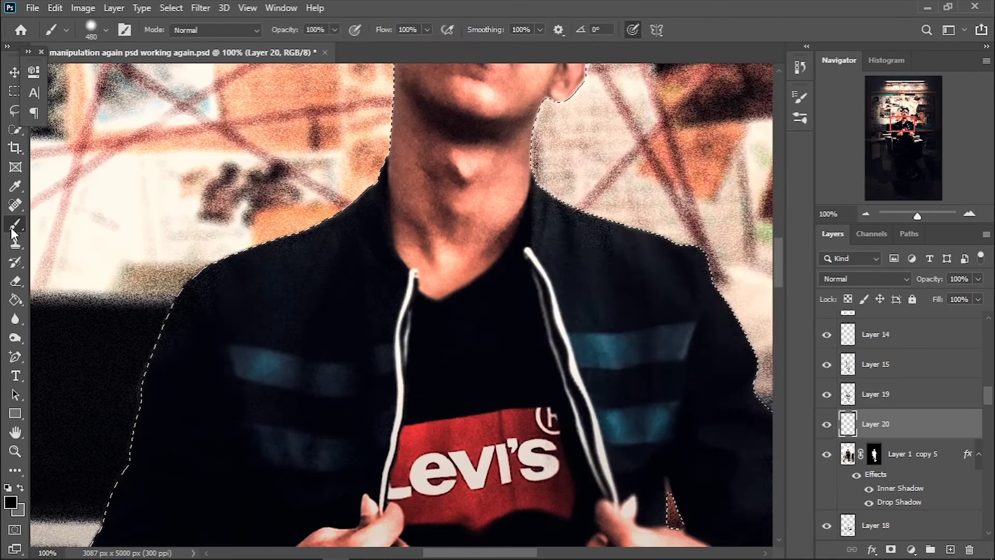
pyautogui.rightClick(527, 251)
pyautogui.moveTo(624, 280); pyautogui.dragTo(609, 283)
pyautogui.moveTo(223, 264); pyautogui.dragTo(176, 306)
pyautogui.scroll(5, 333, 240)
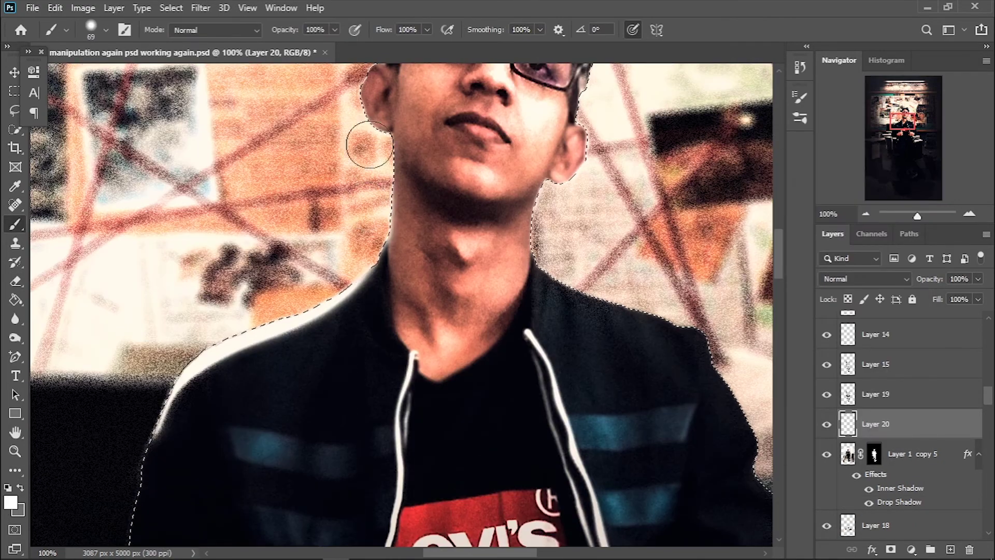
pyautogui.scroll(5, 475, 96)
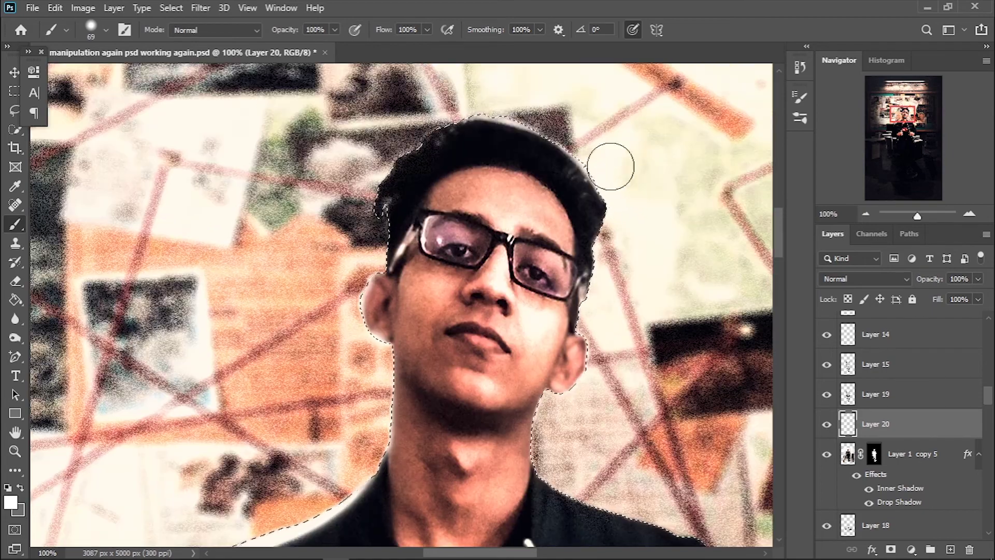
# Step: Paint white rim light along the man's hair and shoulder edges
pyautogui.rightClick(567, 131)
pyautogui.moveTo(666, 155); pyautogui.dragTo(671, 154)
pyautogui.scroll(-1, 617, 205)
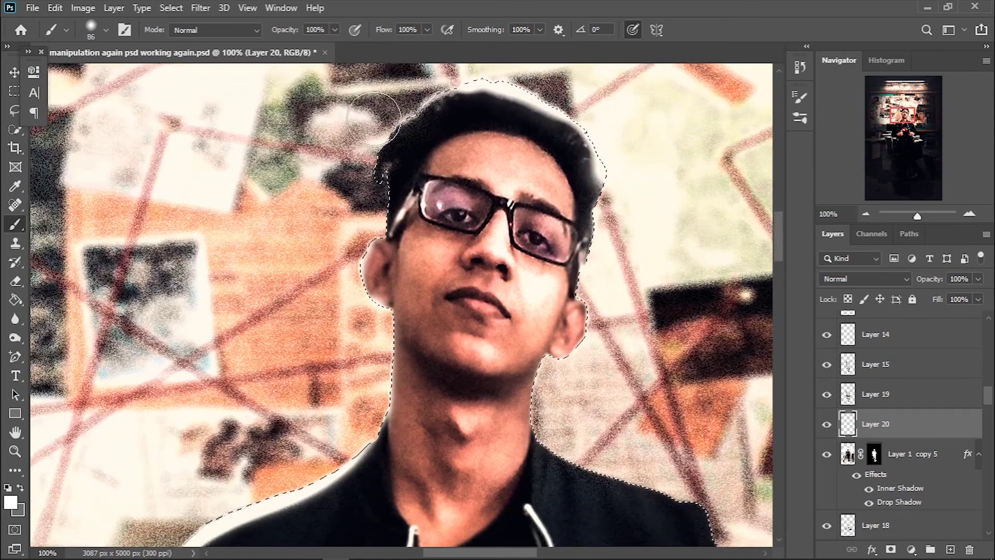
pyautogui.scroll(-5, 561, 300)
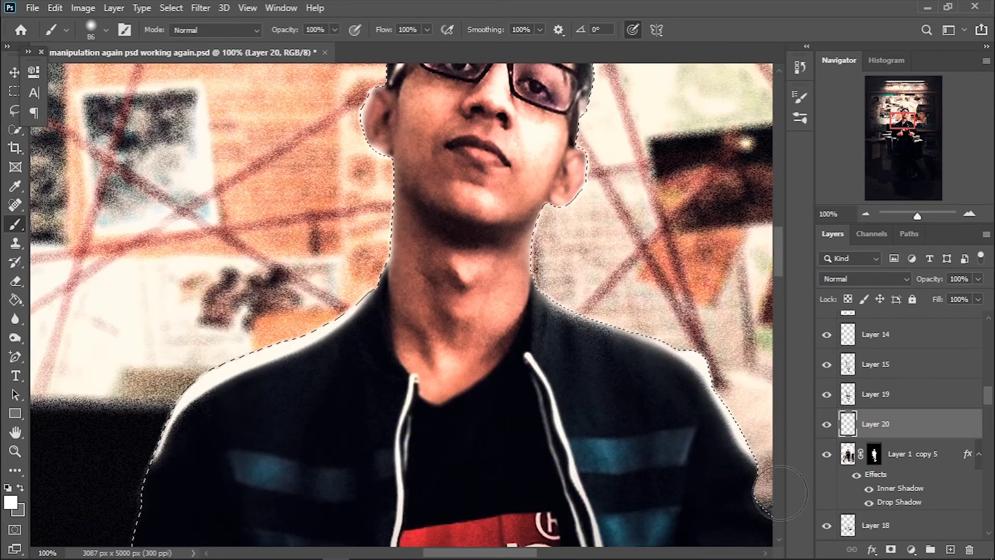
pyautogui.moveTo(192, 389); pyautogui.dragTo(277, 328)
pyautogui.moveTo(611, 327); pyautogui.dragTo(766, 478)
pyautogui.hotkey('ctrl', '-')
pyautogui.hotkey('ctrl', '-')
pyautogui.hotkey('ctrl', '-')
# Step: Blend the rim-light layer in Overlay mode and lower its opacity
pyautogui.click(863, 278)
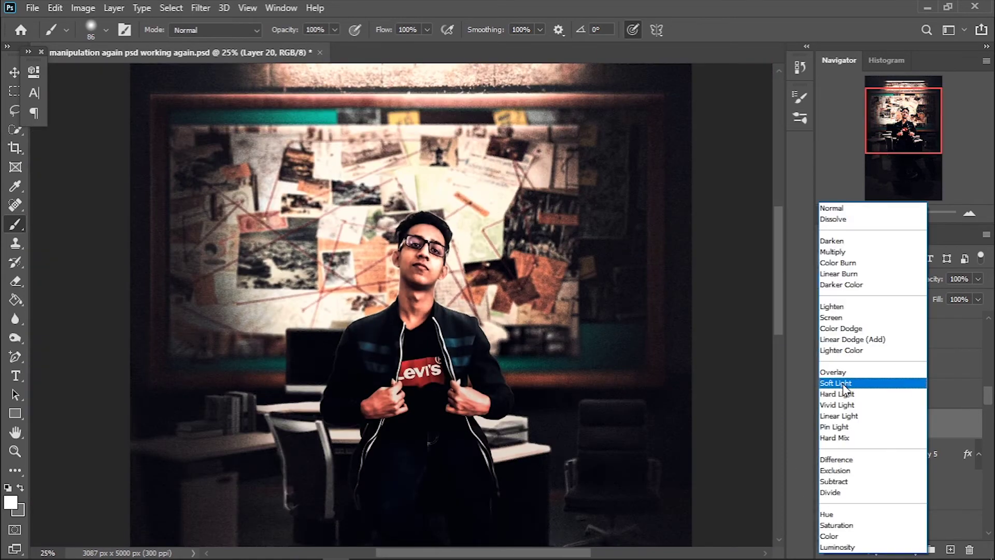
pyautogui.click(833, 371)
pyautogui.click(978, 279)
pyautogui.moveTo(981, 297); pyautogui.dragTo(968, 298)
pyautogui.rightClick(396, 306)
pyautogui.press('Return')
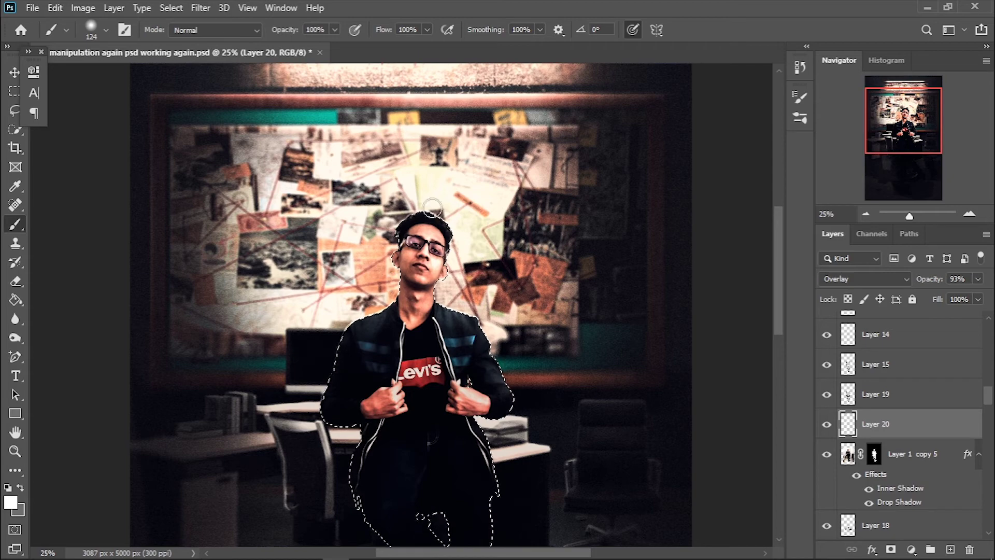
# Step: Soften the rim light with Gaussian Blur, switch it to Soft Light at 42%, and save
pyautogui.click(200, 8)
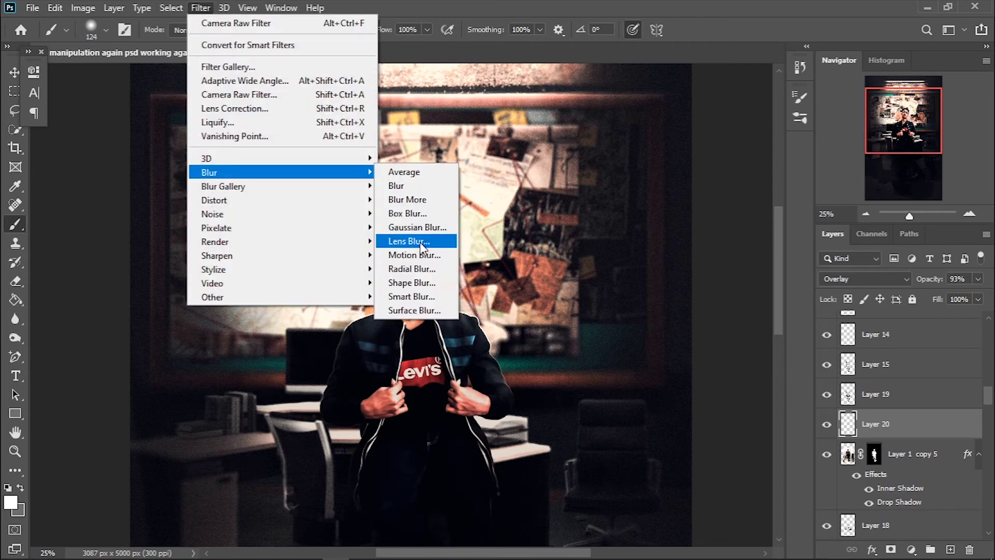
pyautogui.click(358, 240)
pyautogui.click(838, 185)
pyautogui.click(864, 278)
pyautogui.click(839, 433)
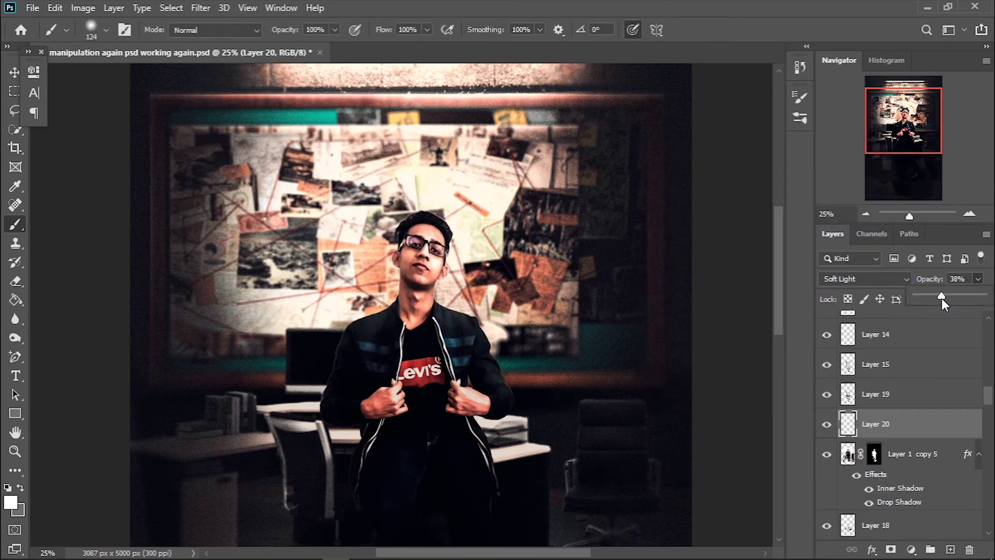
pyautogui.click(15, 451)
pyautogui.hotkey('ctrl', '-')
pyautogui.hotkey('ctrl', 's')
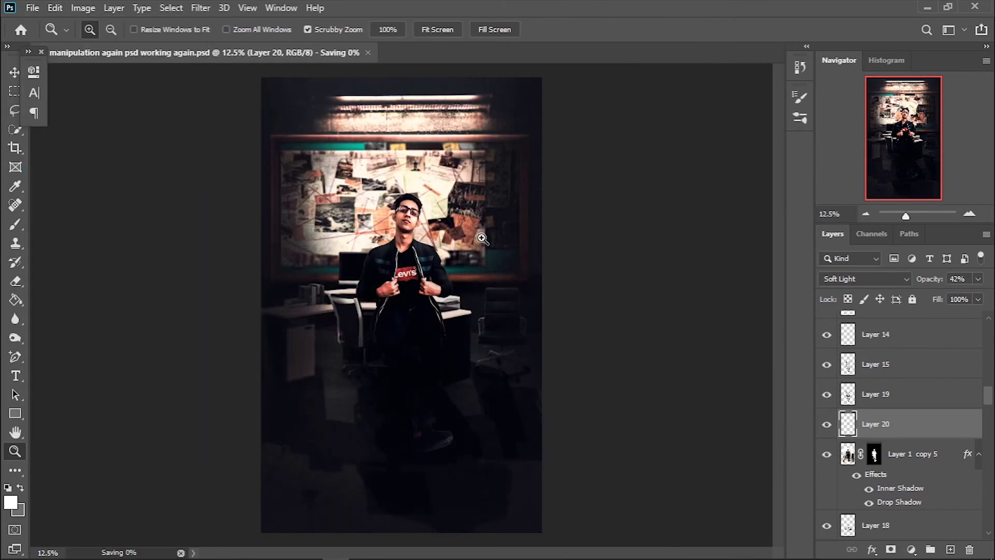
# Step: Add Layer 21 and paint a black shape for the shoe shadow
pyautogui.click(902, 453)
pyautogui.keyDown('ctrl'); pyautogui.click(950, 549); pyautogui.keyUp('ctrl')
pyautogui.press('b')
pyautogui.press('d')
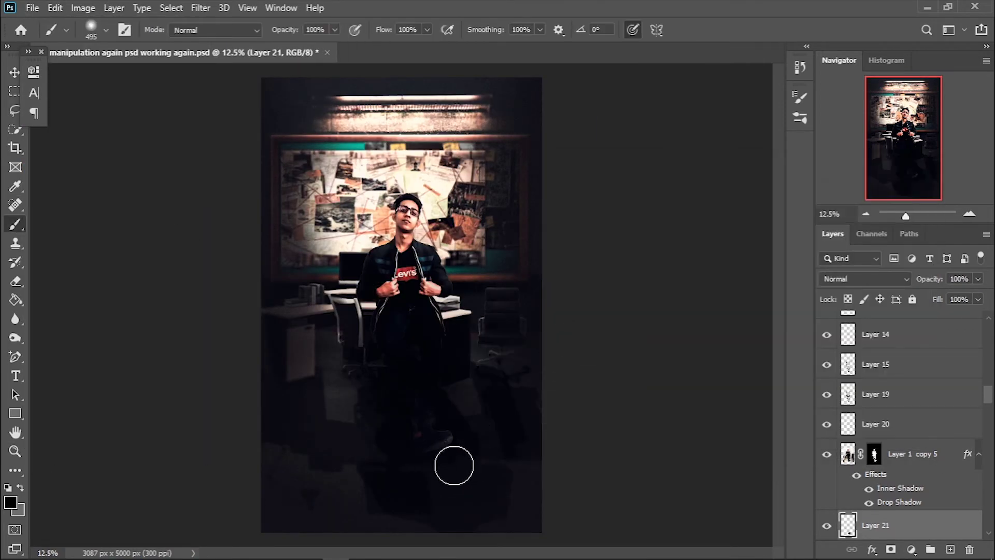
pyautogui.moveTo(875, 525); pyautogui.dragTo(894, 451)
# Step: Move Layer 21 up in the stack to just below Curves 1
pyautogui.hotkey('ctrl', 't')
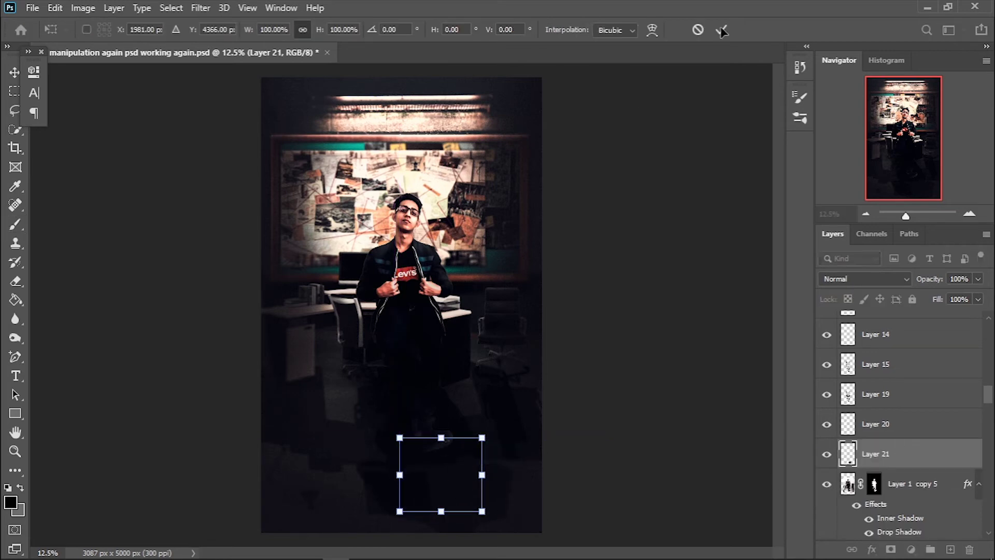
pyautogui.press('Escape')
pyautogui.scroll(2, 920, 534)
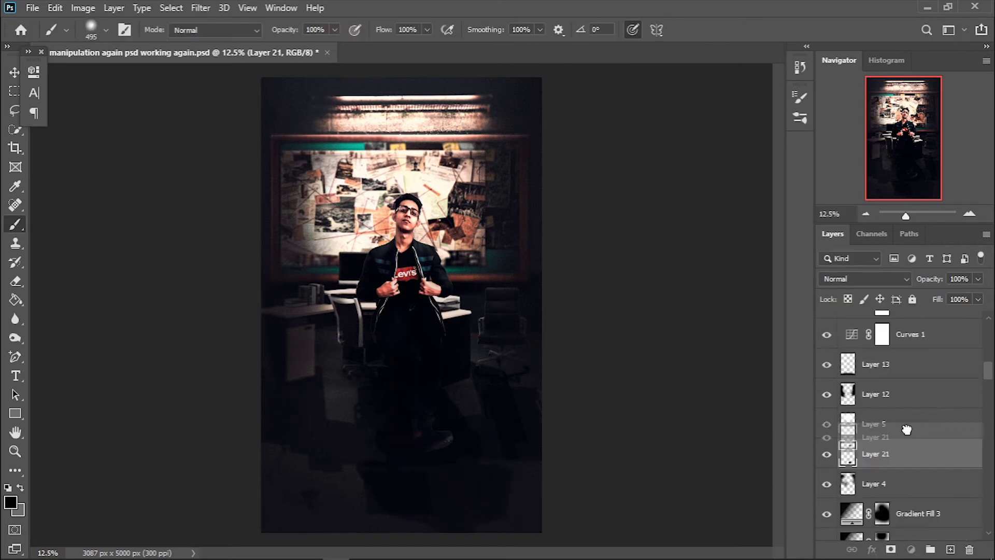
pyautogui.moveTo(920, 534)
pyautogui.mouseDown()
pyautogui.moveTo(909, 513)
pyautogui.moveTo(909, 324)
pyautogui.mouseUp()
pyautogui.scroll(3, 920, 482)
# Step: Squash and shrink the dark shape into a flat shadow under the shoes
pyautogui.hotkey('ctrl', 't')
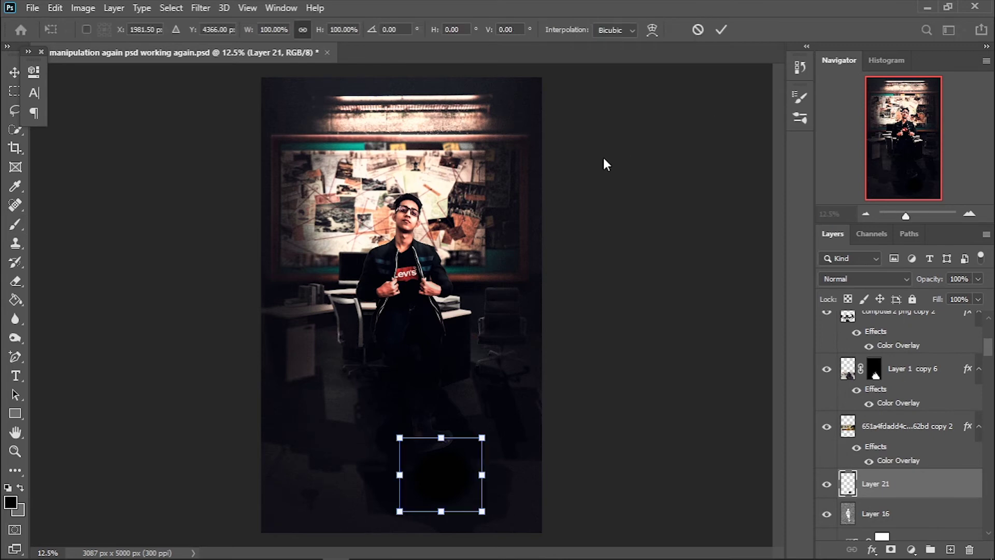
pyautogui.moveTo(441, 491)
pyautogui.mouseDown()
pyautogui.moveTo(442, 478)
pyautogui.moveTo(473, 474)
pyautogui.mouseUp()
pyautogui.press('Return')
pyautogui.hotkey('ctrl', 't')
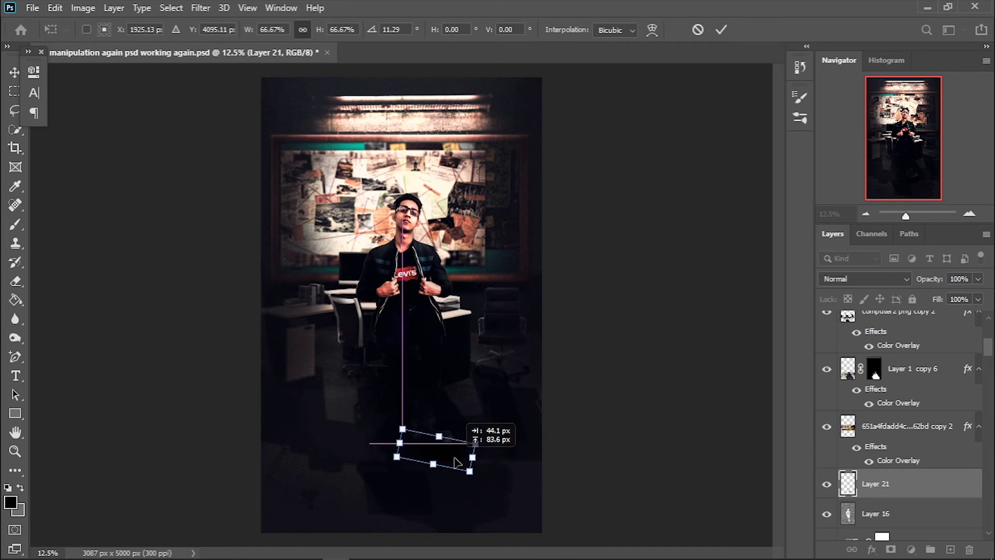
pyautogui.press('Return')
pyautogui.press('b')
# Step: Set Layer 21 to Multiply and lower its opacity to 88%
pyautogui.click(865, 279)
pyautogui.click(840, 244)
pyautogui.moveTo(976, 281); pyautogui.dragTo(942, 301)
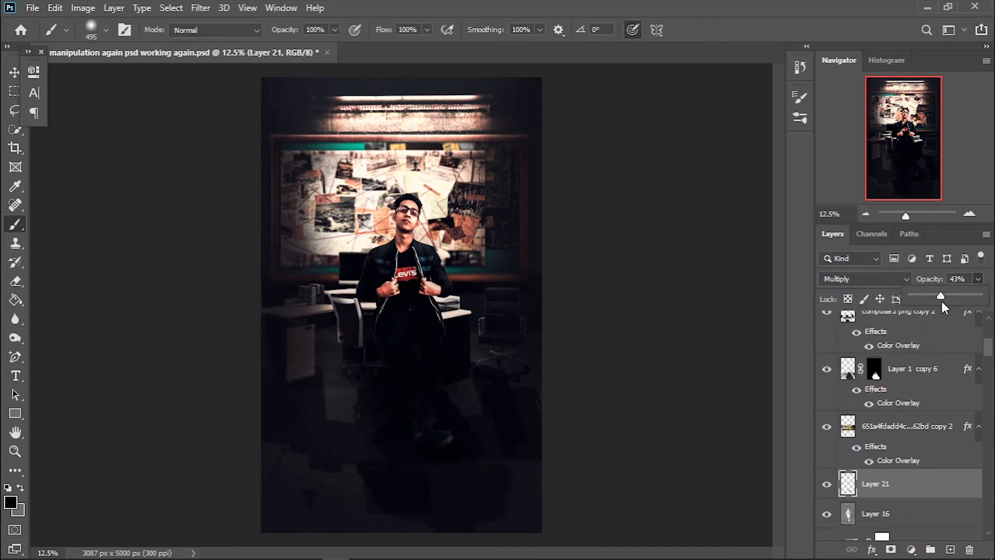
pyautogui.click(866, 279)
pyautogui.press('Escape')
# Step: Zoom in on the shoes and paint the floor darker just below the shoe
pyautogui.press('z')
pyautogui.click(424, 402)
pyautogui.press('e')
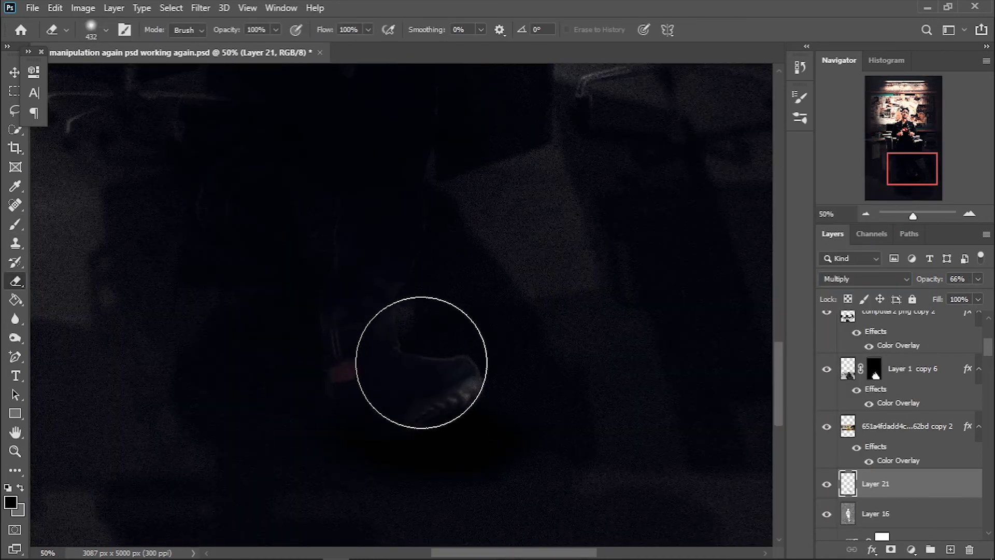
pyautogui.press('b')
pyautogui.rightClick(467, 322)
pyautogui.moveTo(367, 466); pyautogui.dragTo(509, 431)
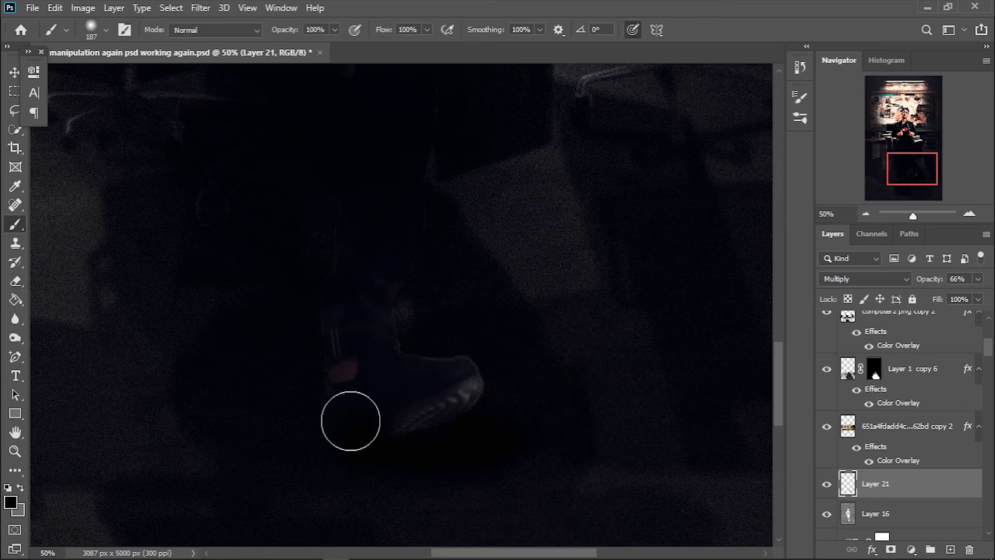
# Step: Change the shadow layer's Color Overlay colour and save the document
pyautogui.hotkey('ctrl', '0')
pyautogui.press('h')
pyautogui.doubleClick(855, 484)
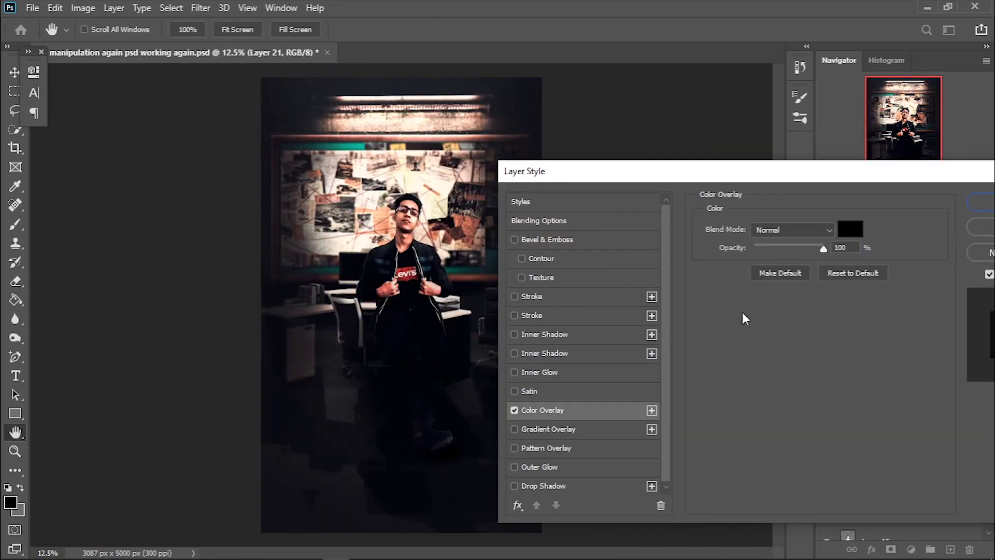
pyautogui.click(850, 228)
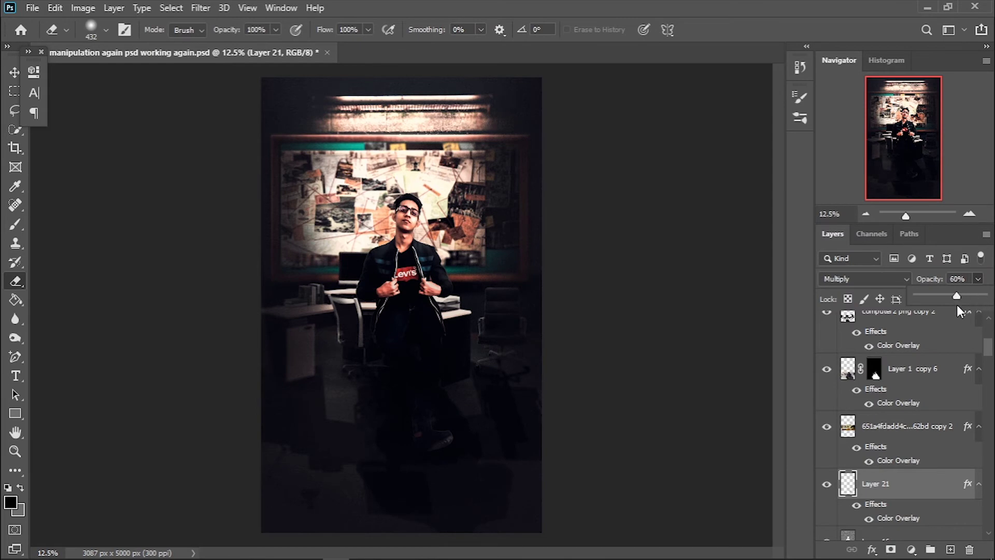
pyautogui.hotkey('ctrl', 's')
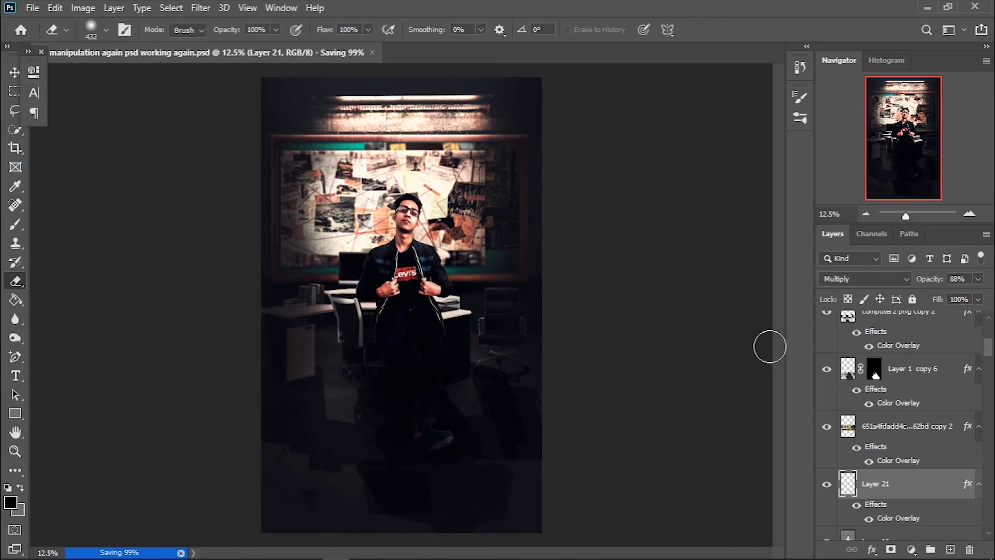
# Step: Add a new empty highlight layer and set the Brush tool's size
pyautogui.scroll(-2, 915, 369)
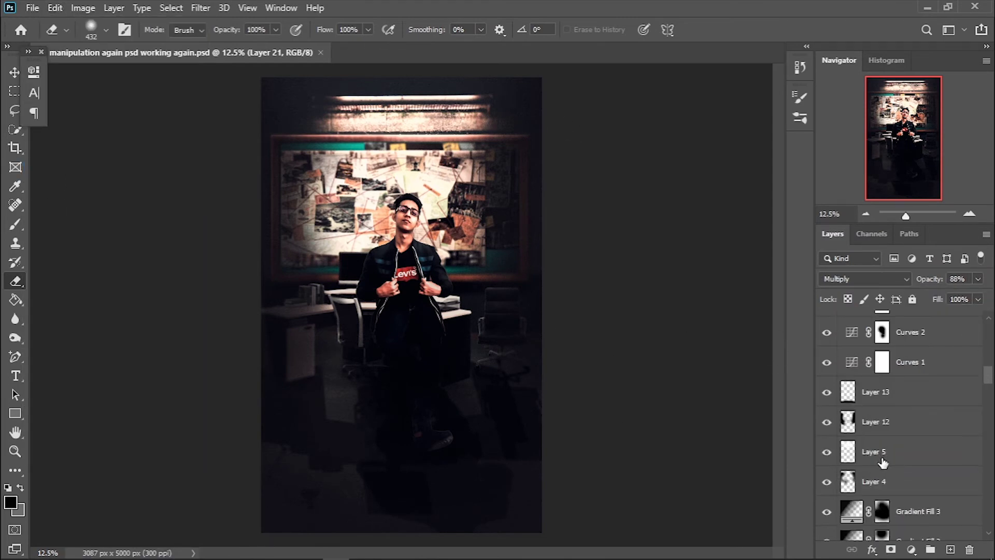
pyautogui.scroll(-2, 909, 388)
pyautogui.scroll(-2, 905, 414)
pyautogui.scroll(-2, 898, 440)
pyautogui.scroll(-3, 875, 428)
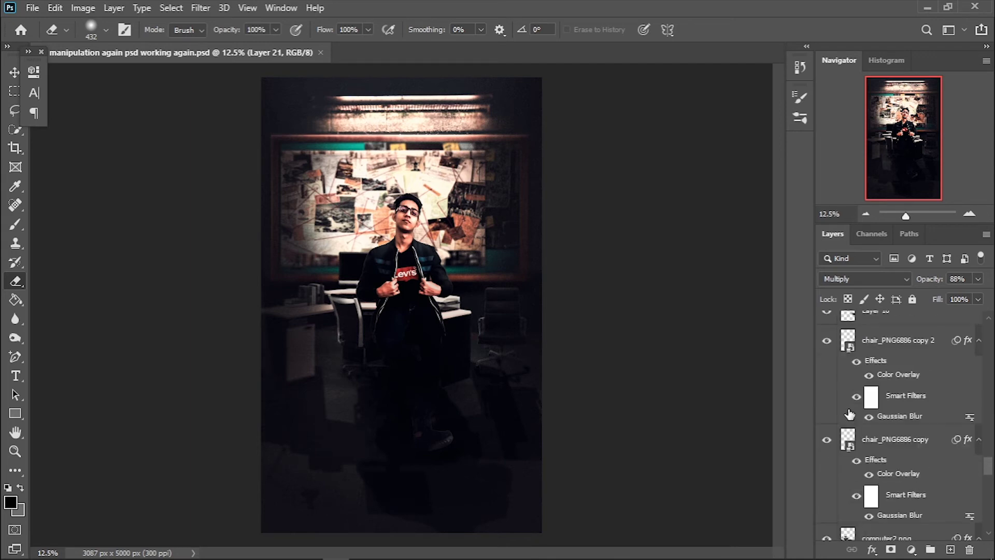
pyautogui.scroll(-2, 826, 351)
pyautogui.click(950, 549)
pyautogui.click(16, 225)
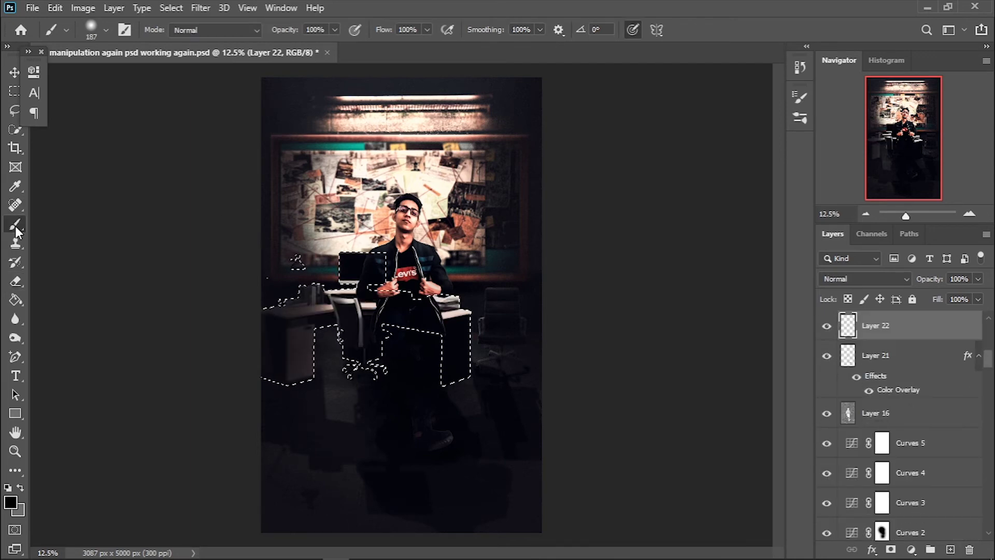
pyautogui.rightClick(400, 244)
pyautogui.press('Return')
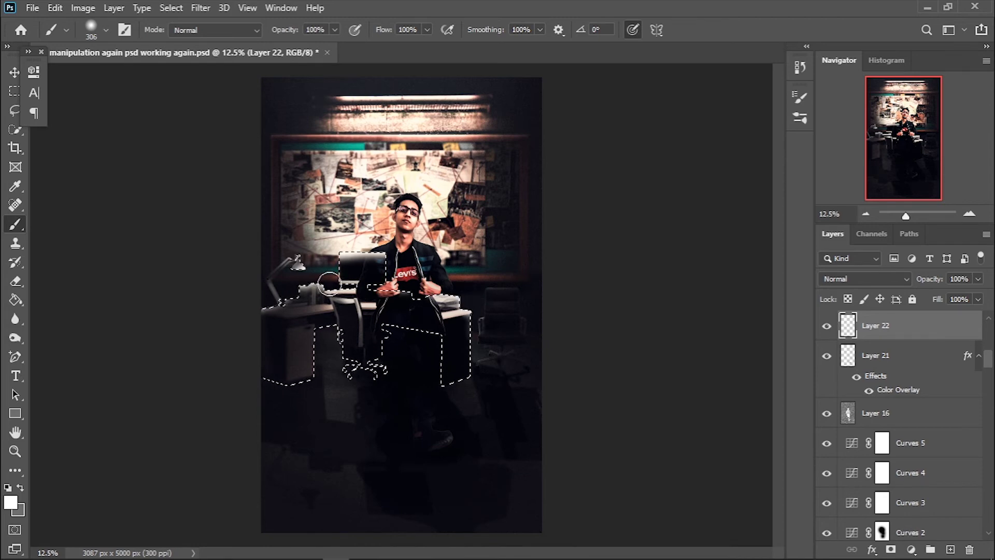
# Step: Zoom in on the desk and lamp, and pick a soft round brush with pure white paint
pyautogui.press('x')
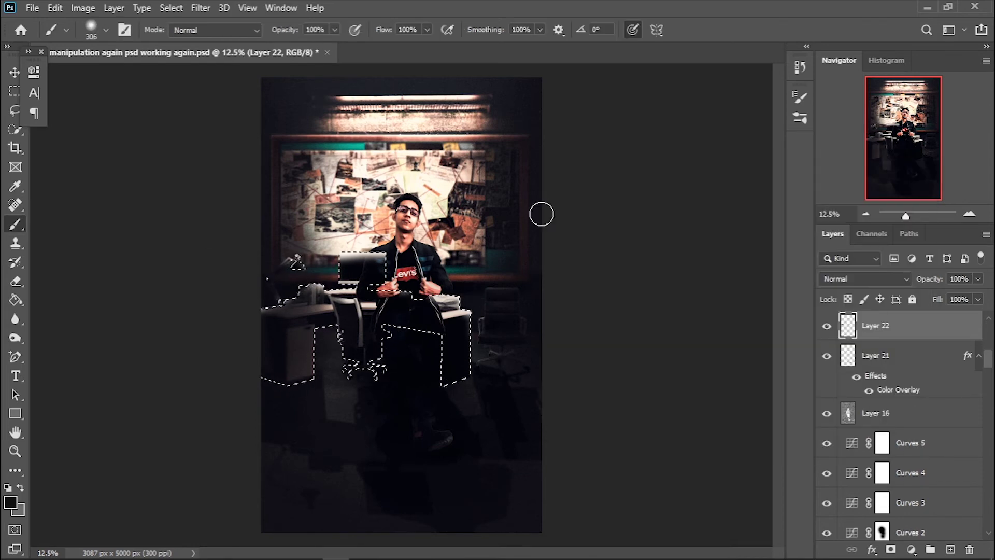
pyautogui.press('z')
pyautogui.moveTo(404, 291); pyautogui.dragTo(466, 290)
pyautogui.rightClick(410, 223)
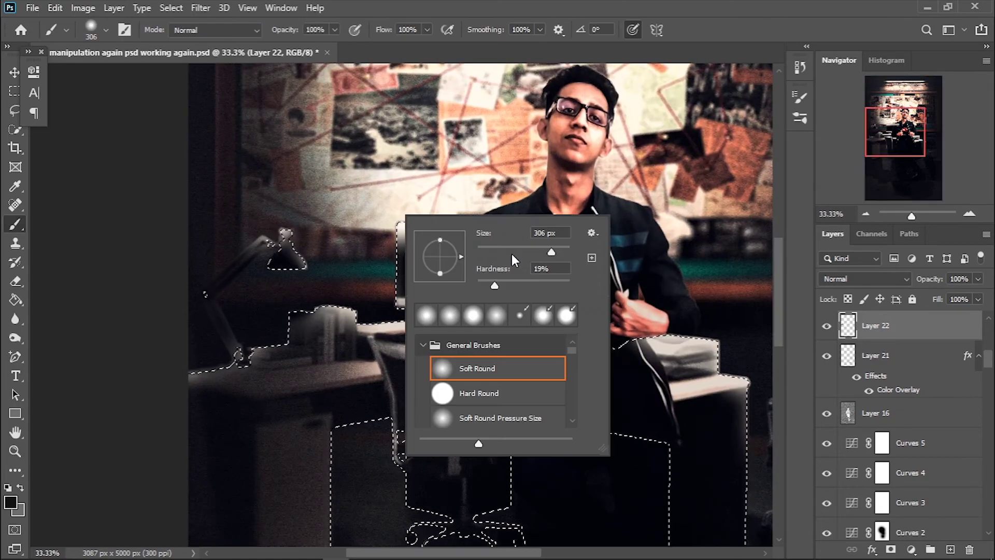
pyautogui.click(10, 502)
pyautogui.click(886, 195)
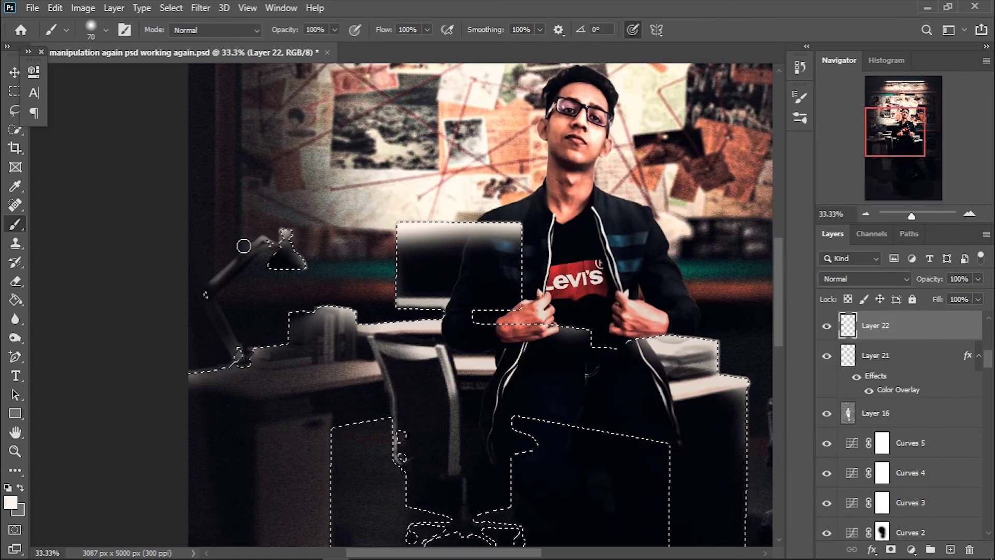
pyautogui.press('d')
pyautogui.click(11, 502)
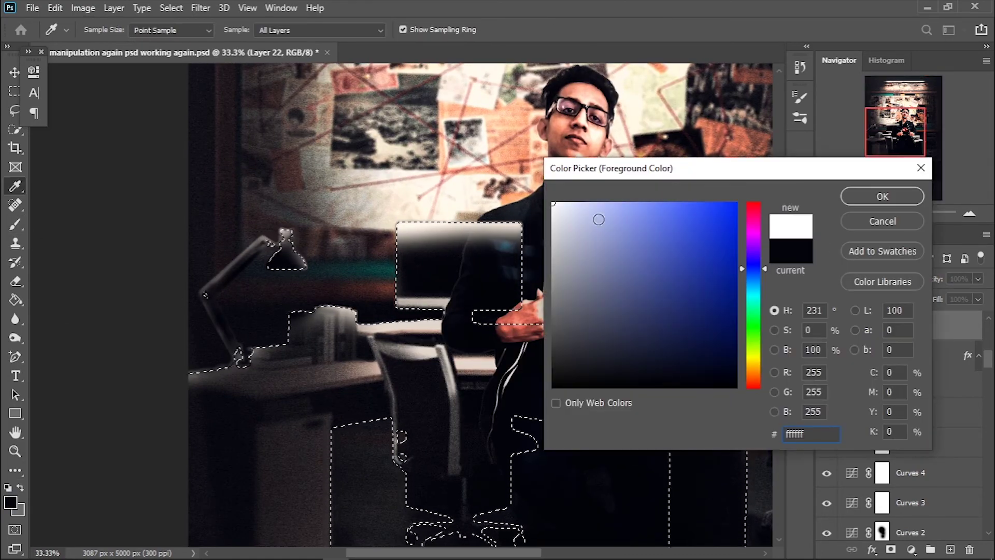
pyautogui.click(596, 217)
pyautogui.click(882, 195)
# Step: Deselect and blend the highlight layer in Soft Light
pyautogui.hotkey('ctrl', 'd')
pyautogui.hotkey('ctrl', '-')
pyautogui.hotkey('ctrl', '-')
pyautogui.hotkey('ctrl', '-')
pyautogui.hotkey('ctrl', '-')
pyautogui.scroll(3, 902, 414)
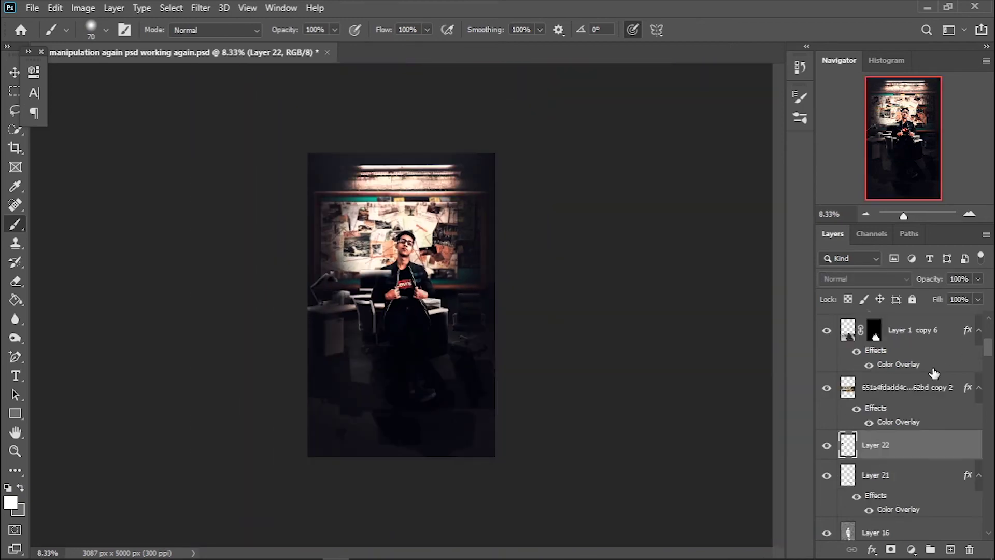
pyautogui.scroll(-3, 902, 414)
pyautogui.click(863, 278)
pyautogui.click(836, 382)
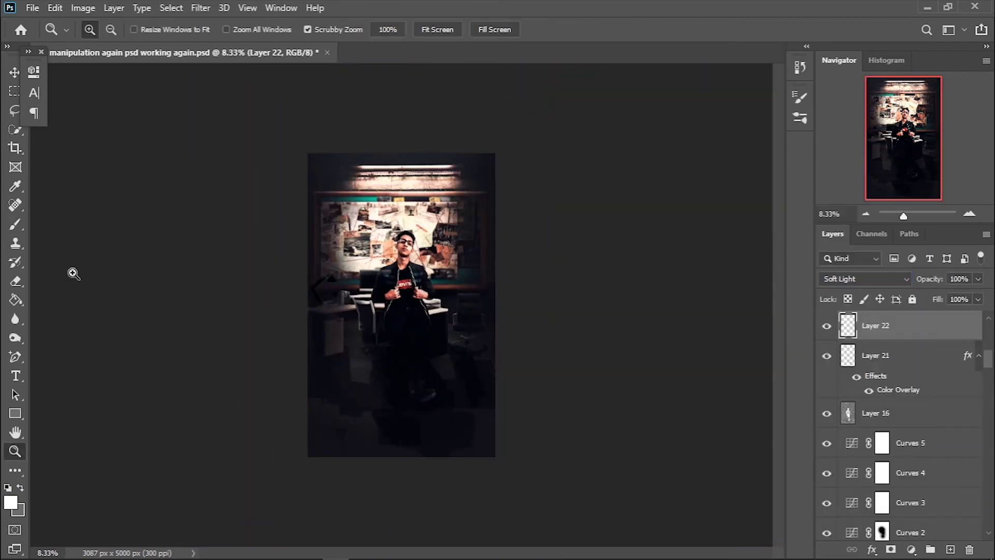
# Step: Erase excess highlight, set the layer to 85%, and save the document
pyautogui.hotkey('ctrl', '+')
pyautogui.hotkey('ctrl', '+')
pyautogui.hotkey('ctrl', '+')
pyautogui.hotkey('ctrl', 'shift', 'd')
pyautogui.press('e')
pyautogui.hotkey('ctrl', 'h')
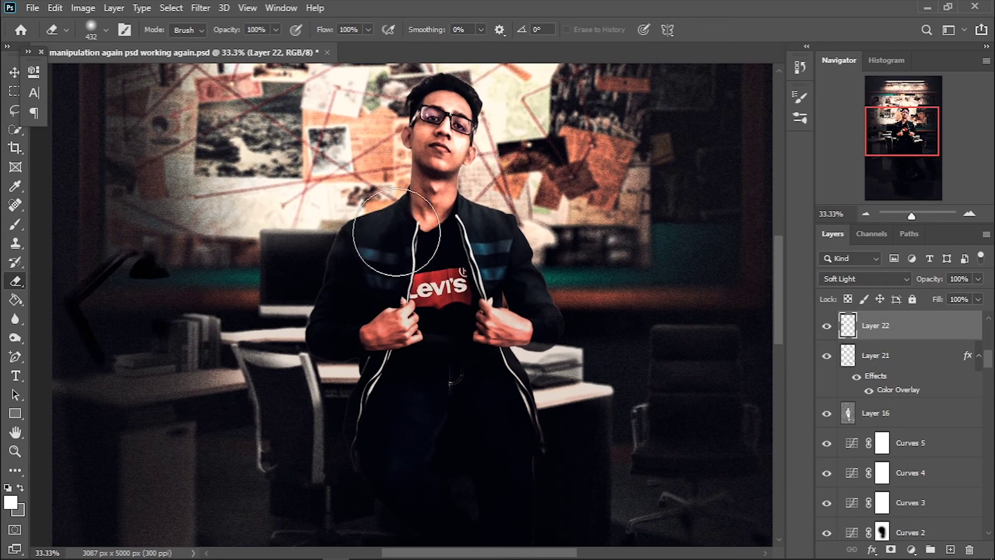
pyautogui.hotkey('ctrl', '-')
pyautogui.hotkey('ctrl', '-')
pyautogui.hotkey('ctrl', '-')
pyautogui.click(978, 299)
pyautogui.hotkey('ctrl', 's')
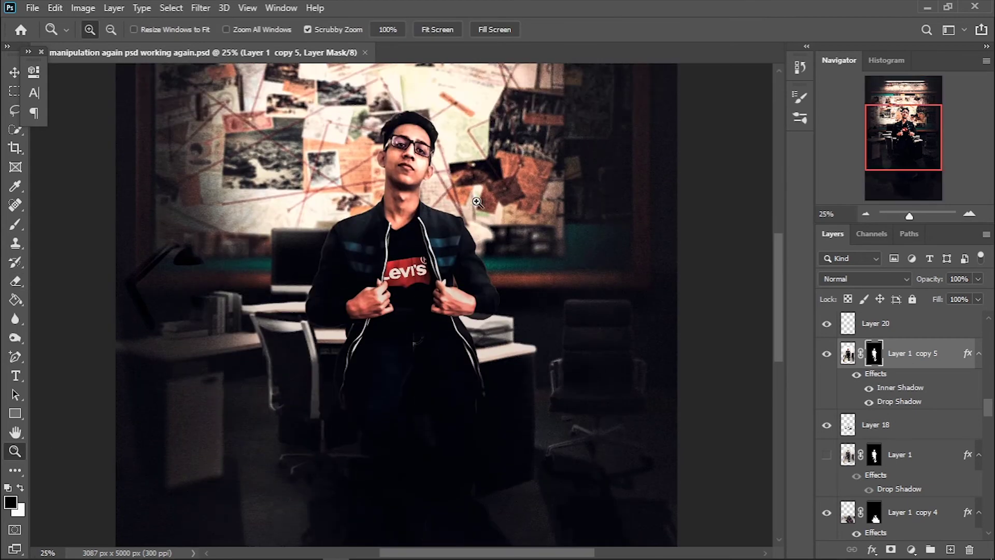
# Step: Zoom in on the shoe area and shrink the brush
pyautogui.hotkey('ctrl', '+')
pyautogui.hotkey('ctrl', '+')
pyautogui.hotkey('ctrl', '+')
pyautogui.press('b')
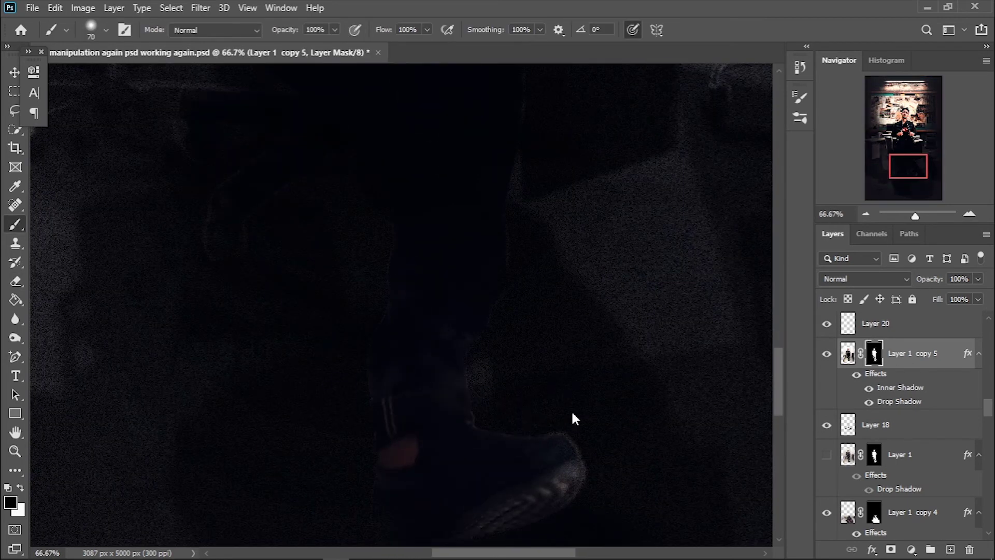
pyautogui.scroll(-2, 374, 433)
pyautogui.scroll(1, 455, 346)
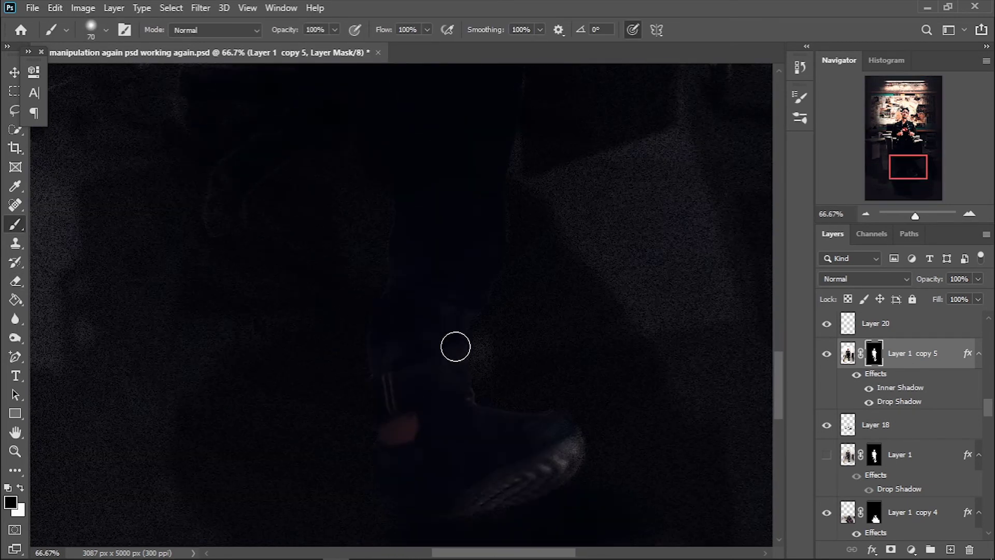
pyautogui.press('[')
pyautogui.press('[')
pyautogui.press('[')
pyautogui.scroll(3, 430, 326)
pyautogui.scroll(1, 386, 338)
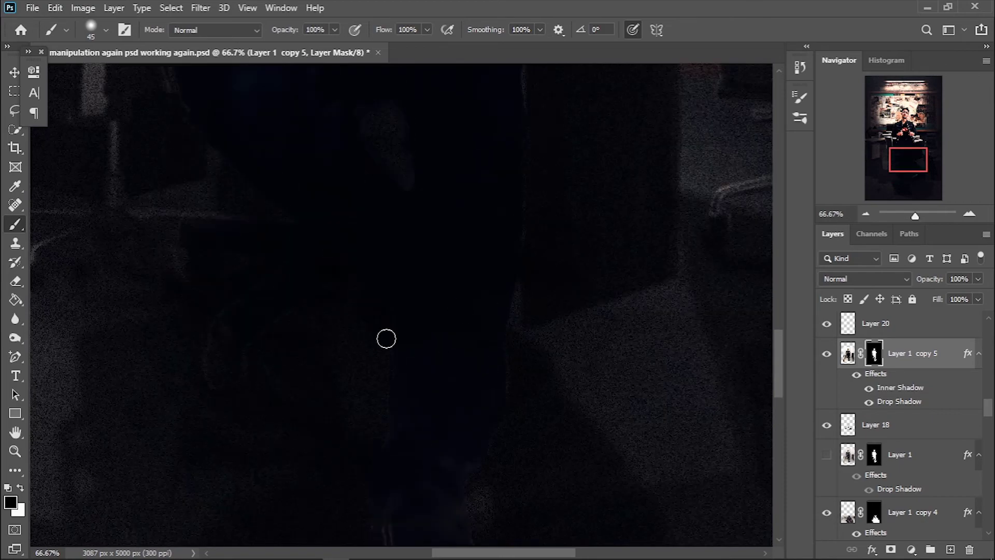
pyautogui.scroll(2, 533, 351)
pyautogui.scroll(2, 533, 350)
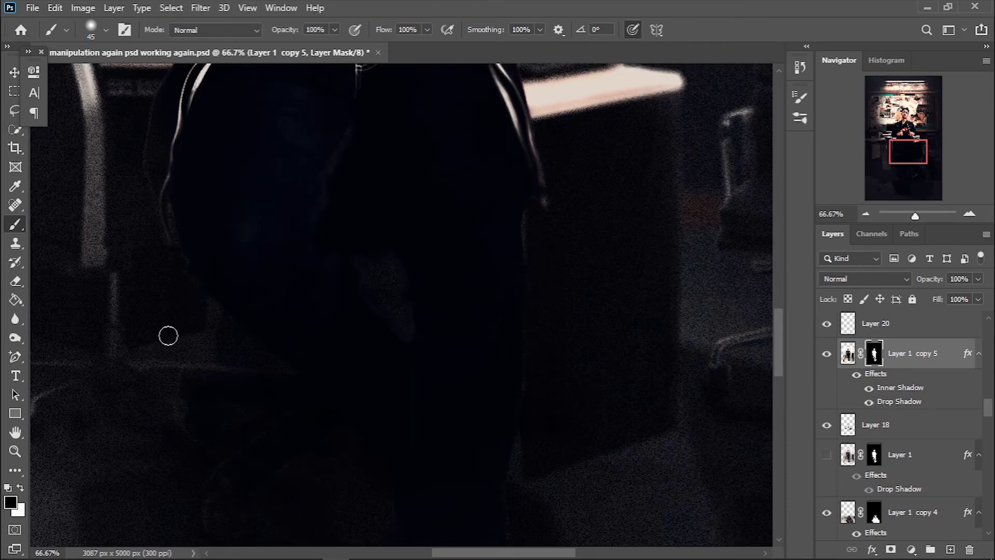
pyautogui.scroll(2, 235, 398)
pyautogui.scroll(2, 236, 397)
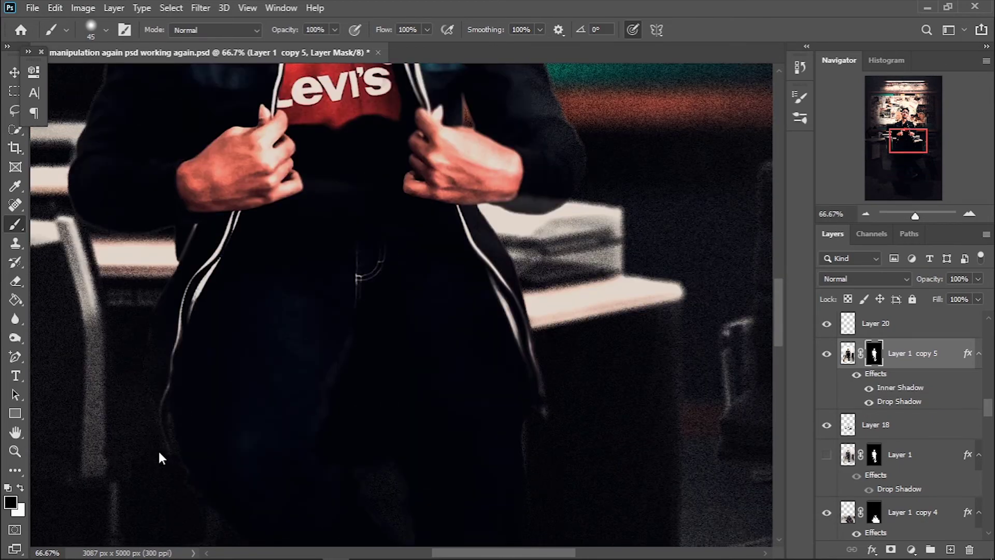
pyautogui.scroll(2, 583, 213)
pyautogui.scroll(1, 82, 347)
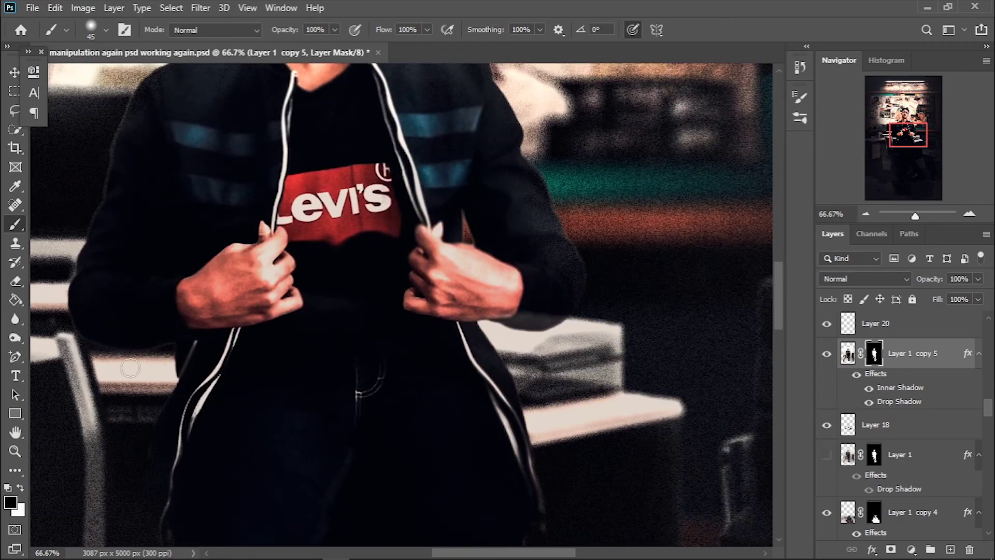
pyautogui.scroll(2, 130, 368)
pyautogui.scroll(2, 313, 282)
pyautogui.scroll(4, 313, 282)
pyautogui.scroll(1, 141, 424)
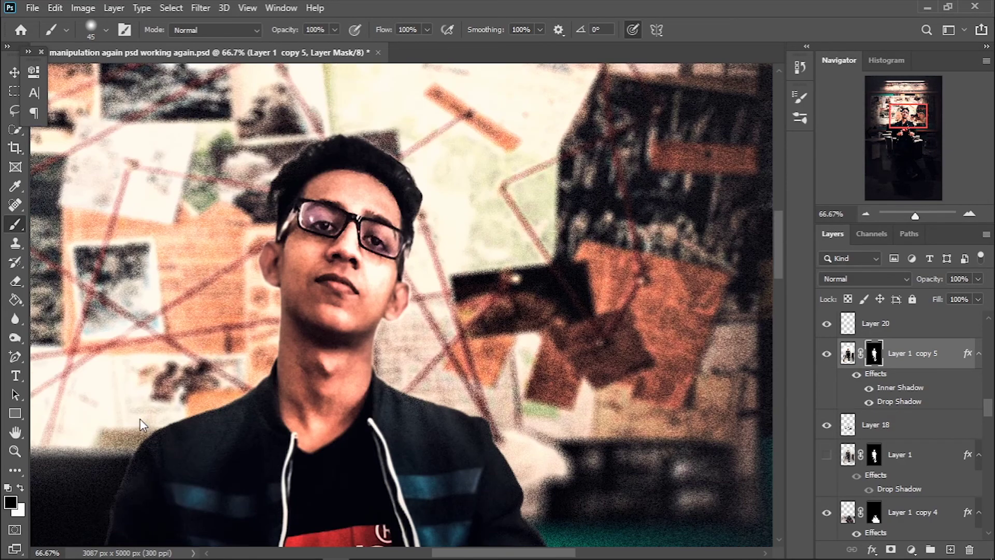
pyautogui.scroll(-3, 141, 424)
pyautogui.scroll(-1, 245, 346)
pyautogui.scroll(-5, 244, 338)
pyautogui.scroll(4, 621, 360)
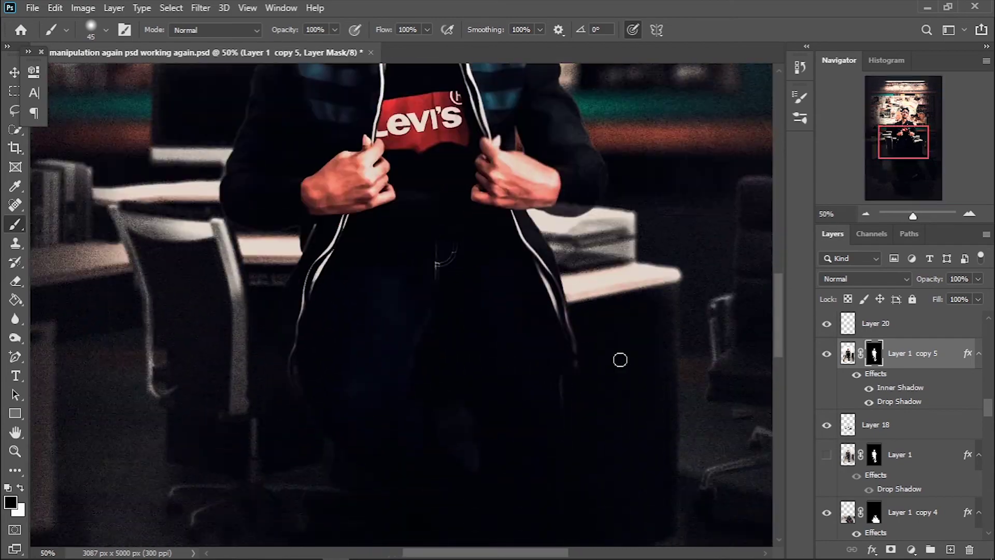
pyautogui.scroll(-5, 621, 359)
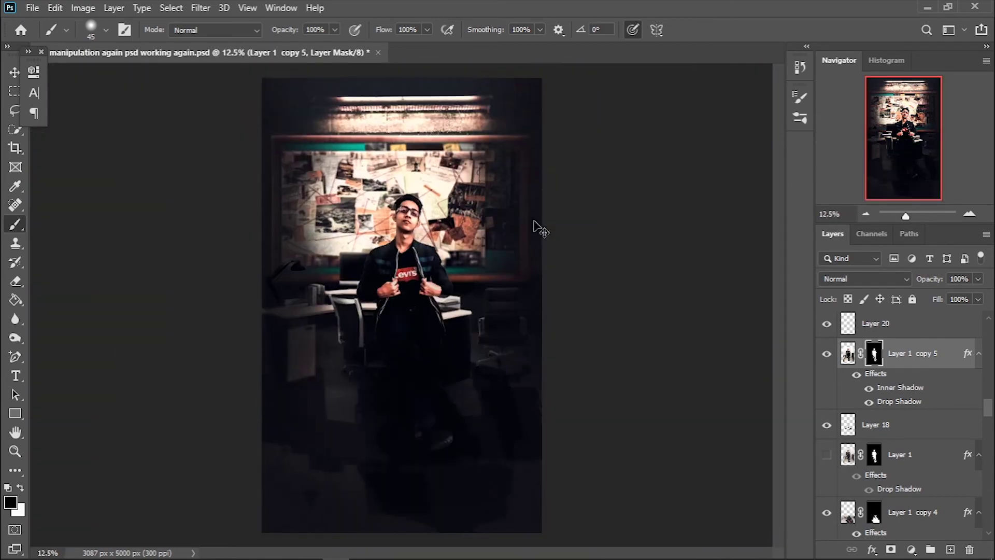
# Step: Use black as the paint colour with a 495 brush size
pyautogui.press('Return')
pyautogui.press('b')
pyautogui.rightClick(363, 301)
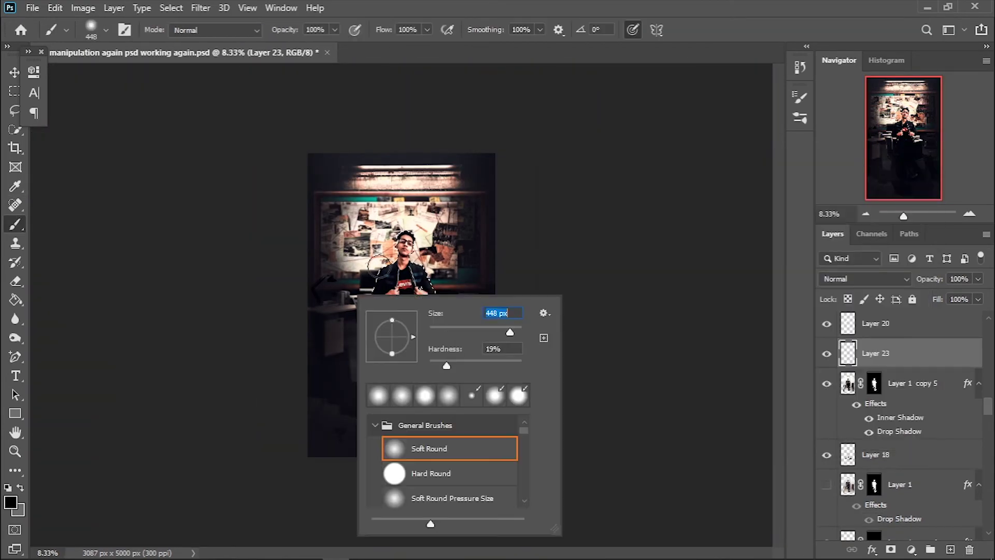
pyautogui.write('495')
pyautogui.press('Return')
# Step: Deselect, then blend Layer 23 in Multiply at 3% opacity
pyautogui.hotkey('ctrl', 'd')
pyautogui.click(863, 278)
pyautogui.click(850, 246)
pyautogui.click(978, 279)
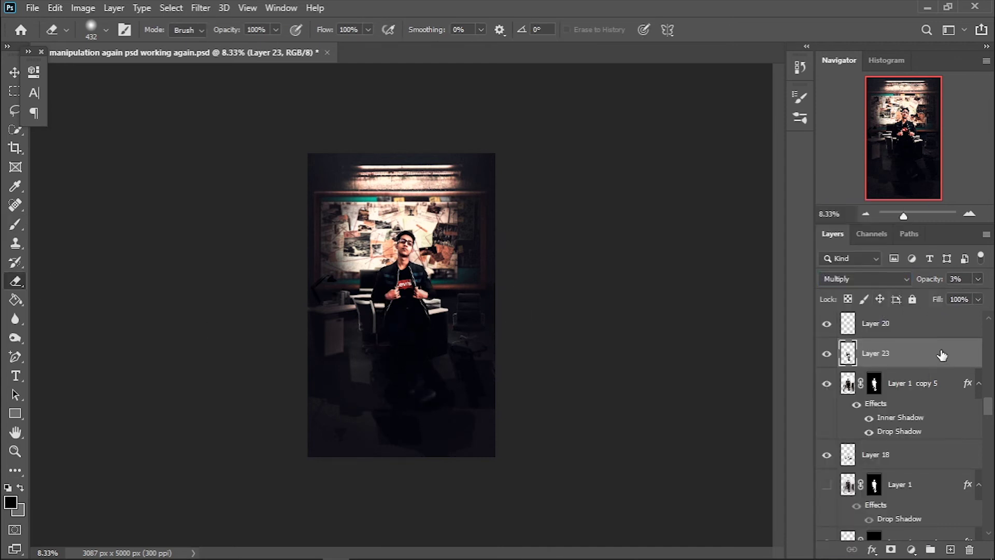
pyautogui.scroll(1, 945, 351)
pyautogui.click(927, 413)
# Step: Fill the man's silhouette with black on a new layer and move it down the stack
pyautogui.keyDown('ctrl'); pyautogui.click(848, 383); pyautogui.keyUp('ctrl')
pyautogui.click(950, 549)
pyautogui.press('g')
pyautogui.click(410, 322)
pyautogui.hotkey('ctrl', 'd')
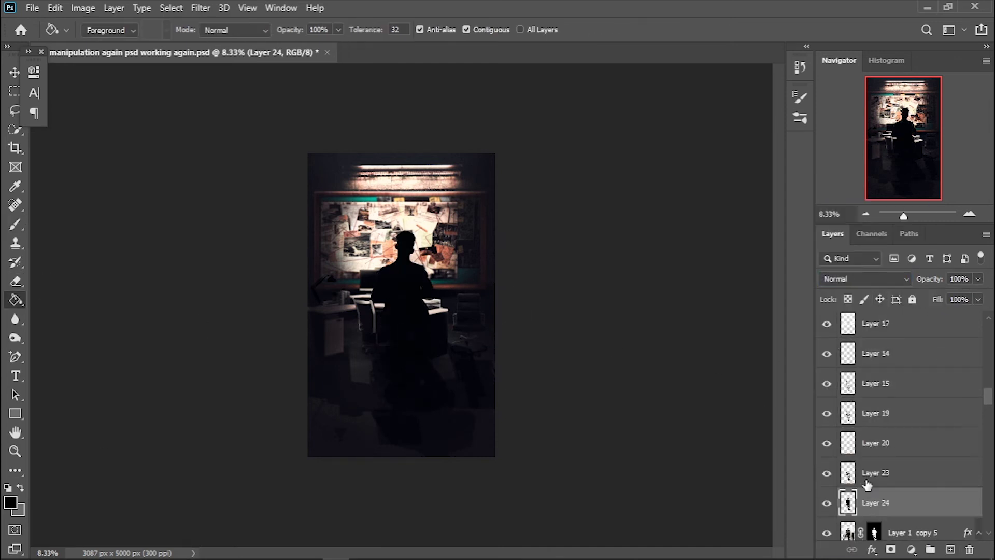
pyautogui.moveTo(881, 413)
pyautogui.mouseDown()
pyautogui.moveTo(910, 498)
pyautogui.moveTo(881, 342)
pyautogui.mouseUp()
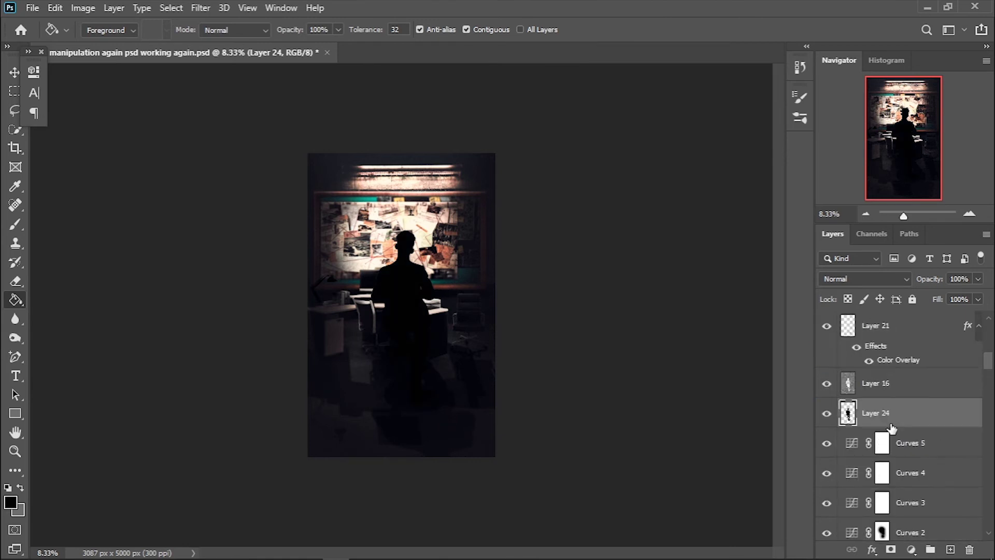
# Step: Flip the black silhouette vertically and place it below the man's feet
pyautogui.hotkey('ctrl', 't')
pyautogui.rightClick(414, 342)
pyautogui.click(440, 336)
pyautogui.moveTo(420, 397)
pyautogui.mouseDown()
pyautogui.moveTo(397, 391)
pyautogui.moveTo(517, 429)
pyautogui.moveTo(383, 410)
pyautogui.mouseUp()
pyautogui.click(721, 29)
pyautogui.hotkey('ctrl', '+')
pyautogui.press('g')
pyautogui.hotkey('ctrl', 't')
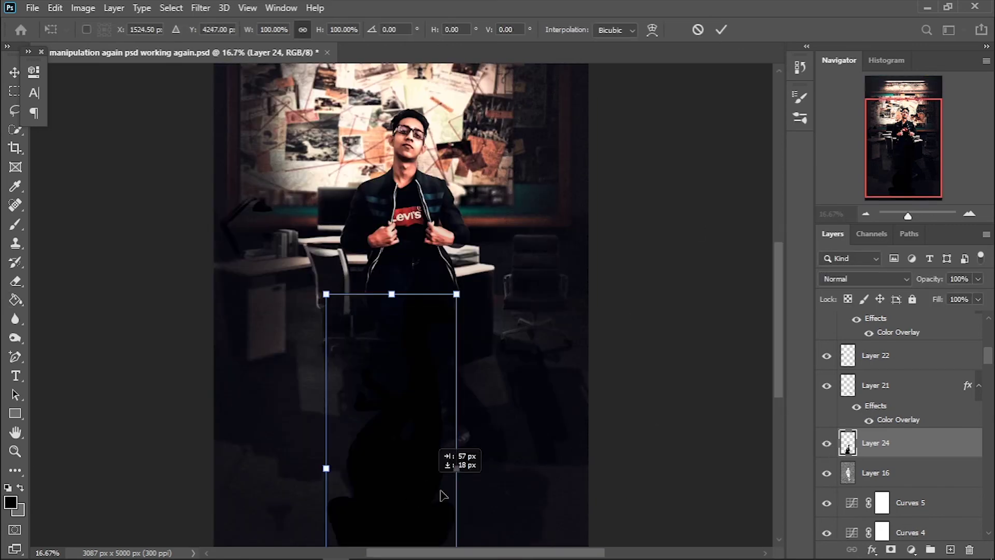
pyautogui.moveTo(444, 455); pyautogui.dragTo(456, 430)
pyautogui.press('Return')
pyautogui.hotkey('ctrl', '-')
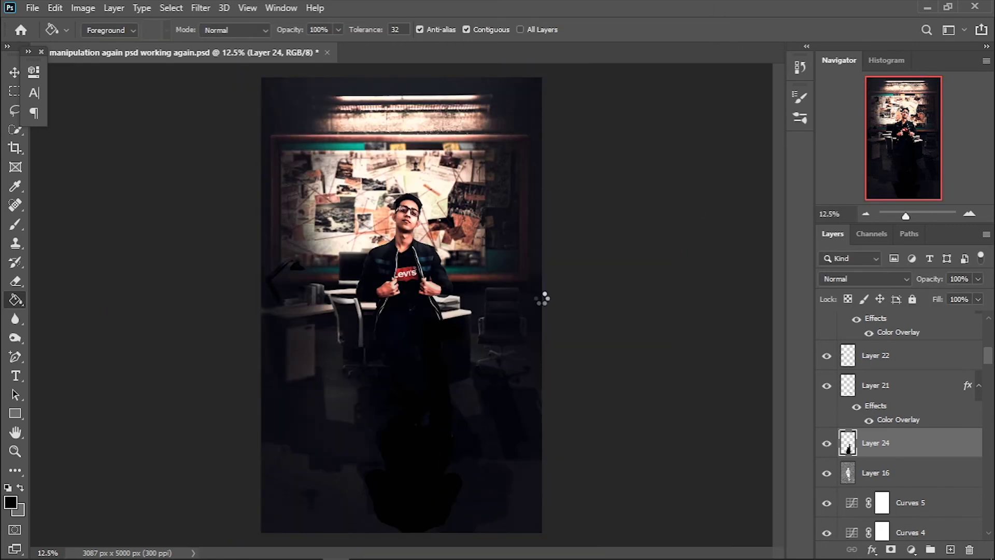
pyautogui.hotkey('ctrl', '-')
# Step: Skew the shadow so it slants across the floor
pyautogui.hotkey('ctrl', 't')
pyautogui.rightClick(406, 166)
pyautogui.click(433, 218)
pyautogui.moveTo(442, 484); pyautogui.dragTo(512, 499)
pyautogui.moveTo(378, 311); pyautogui.dragTo(376, 323)
pyautogui.click(722, 29)
# Step: Blend the shadow layer in Overlay and fine-tune its opacity and position
pyautogui.click(865, 279)
pyautogui.click(840, 369)
pyautogui.click(978, 280)
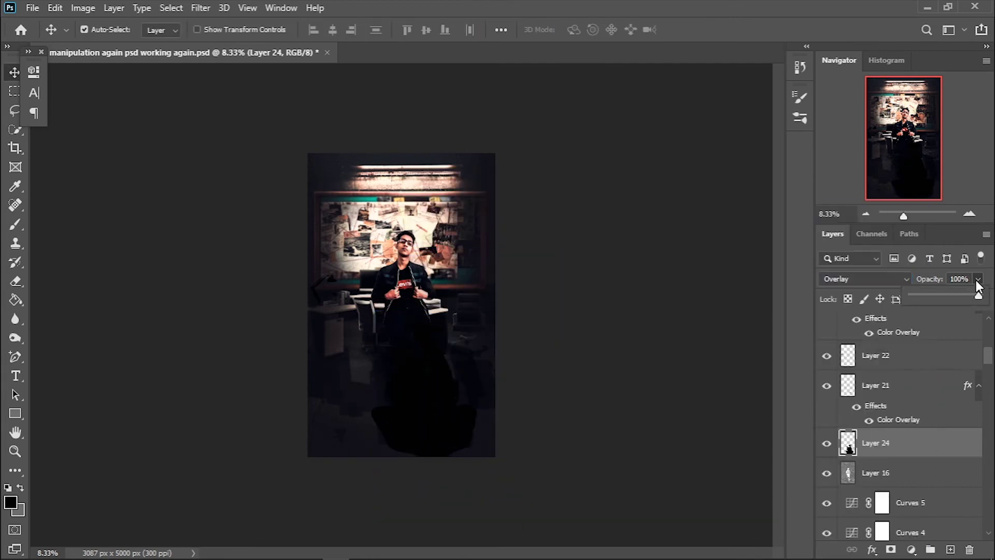
pyautogui.moveTo(935, 300); pyautogui.dragTo(918, 300)
pyautogui.click(200, 8)
pyautogui.press('Return')
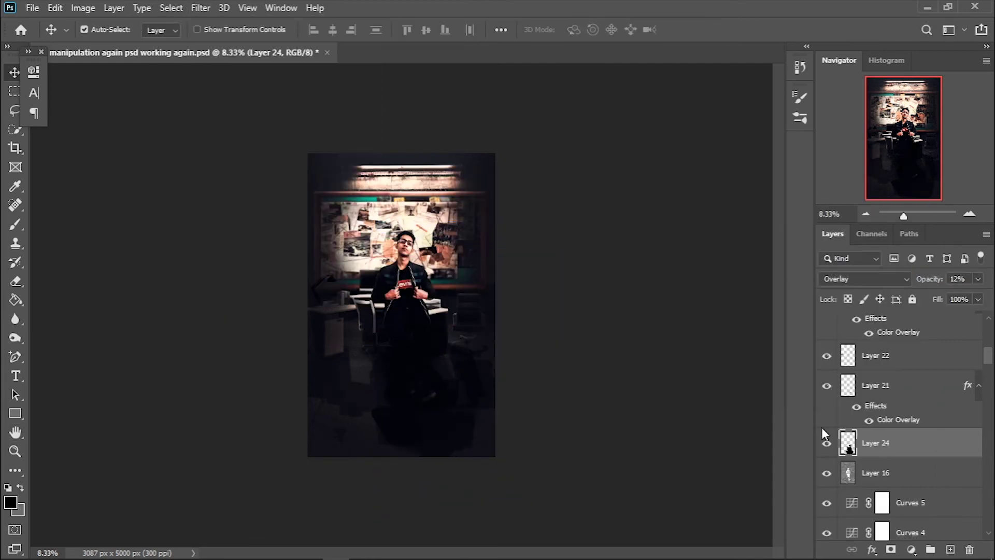
pyautogui.hotkey('ctrl', 't')
pyautogui.moveTo(484, 511); pyautogui.dragTo(477, 500)
pyautogui.click(722, 29)
pyautogui.click(978, 279)
pyautogui.moveTo(918, 295); pyautogui.dragTo(936, 298)
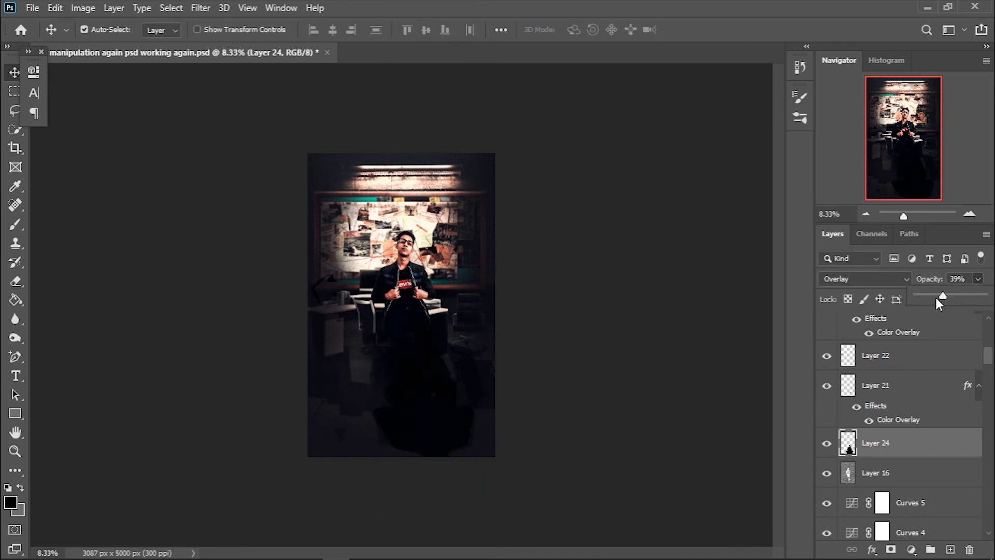
# Step: Switch to the Eraser with a size of about 1457
pyautogui.rightClick(15, 281)
pyautogui.click(47, 280)
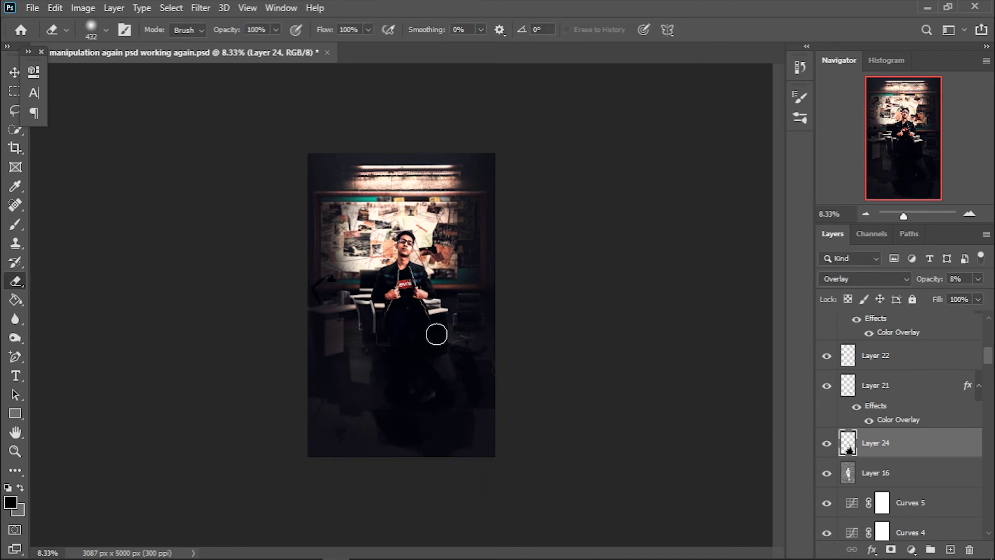
pyautogui.rightClick(552, 309)
pyautogui.moveTo(530, 339); pyautogui.dragTo(550, 340)
pyautogui.press('Return')
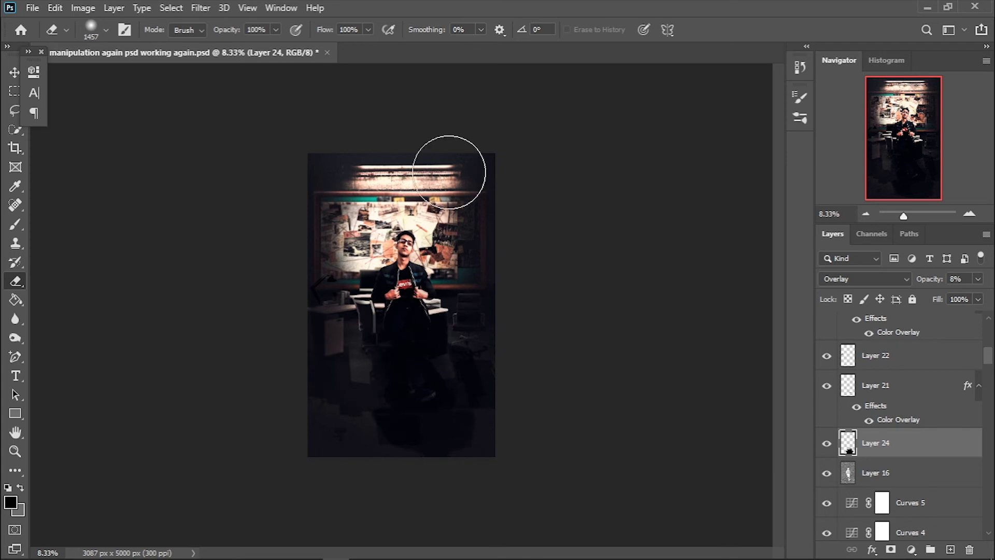
# Step: Set the shadow's opacity to 10%, then try and cancel a Motion Blur filter
pyautogui.moveTo(923, 297); pyautogui.dragTo(924, 297)
pyautogui.click(201, 8)
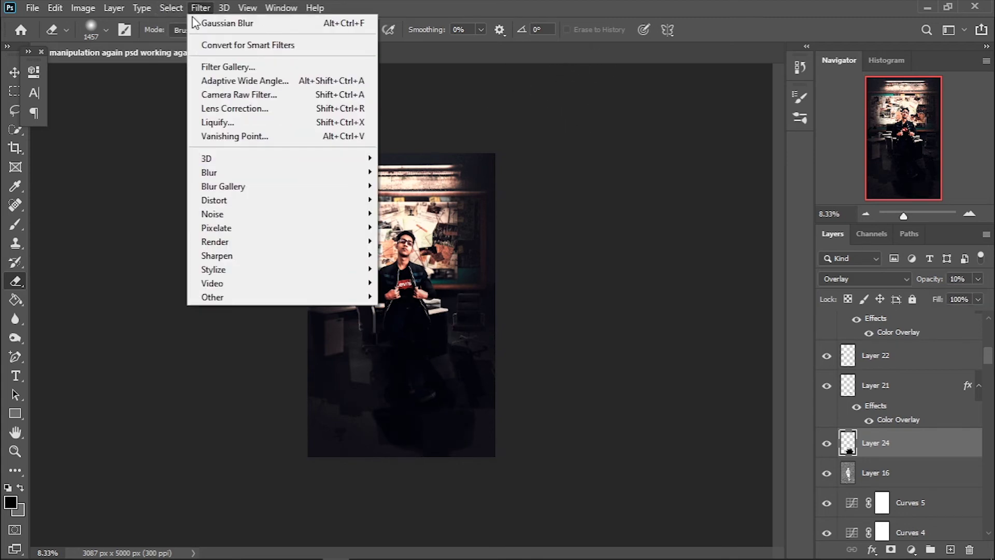
pyautogui.click(267, 15)
pyautogui.click(266, 167)
pyautogui.hotkey('ctrl', '+')
# Step: Add a Curves 6 adjustment above Selective Color 1, bent down to darken the image
pyautogui.scroll(5, 982, 325)
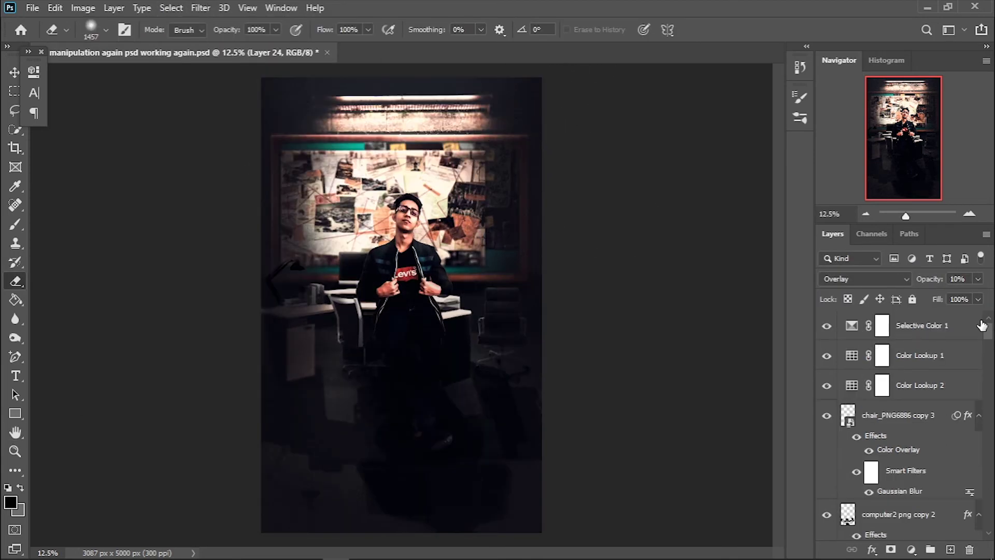
pyautogui.click(912, 325)
pyautogui.click(911, 549)
pyautogui.click(899, 360)
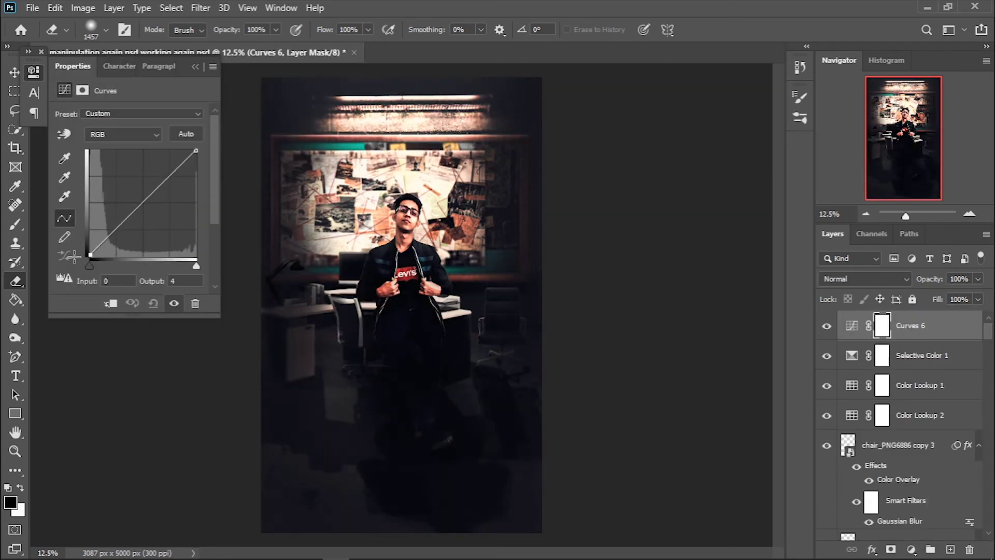
pyautogui.moveTo(137, 205); pyautogui.dragTo(136, 216)
pyautogui.hotkey('alt', '5')
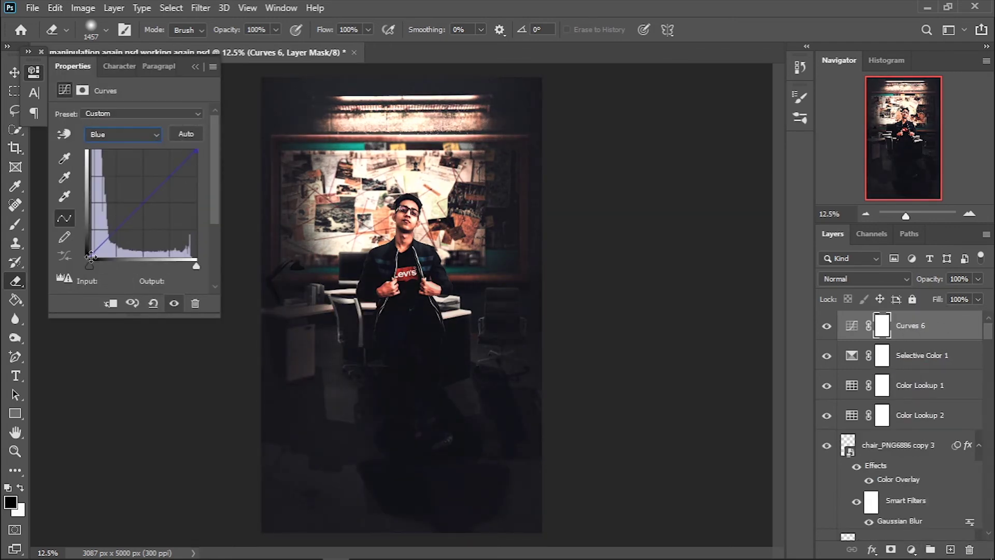
# Step: Paint black edges on a new layer above the chair copy 3 to form a vignette
pyautogui.click(897, 445)
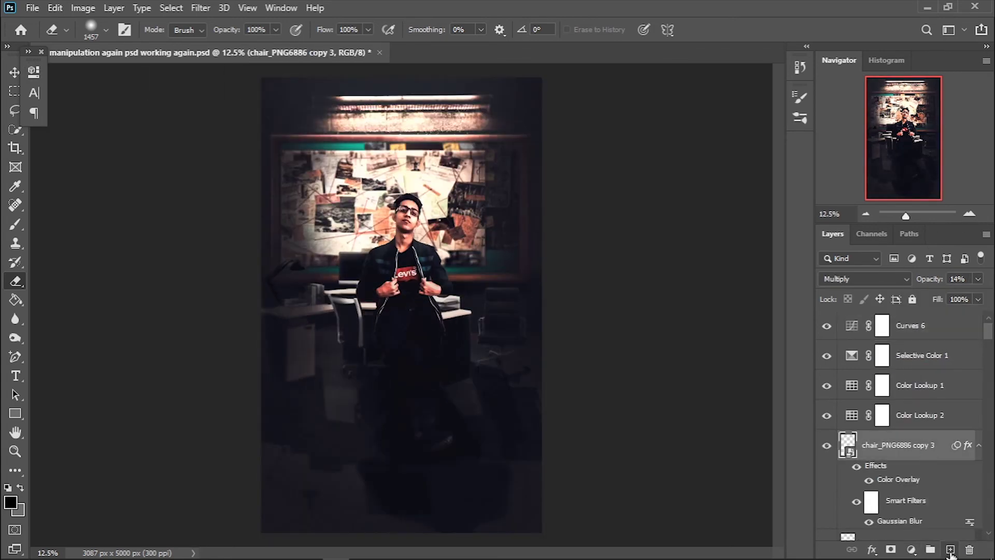
pyautogui.click(950, 549)
pyautogui.click(12, 228)
pyautogui.click(75, 224)
pyautogui.rightClick(502, 279)
pyautogui.moveTo(244, 222); pyautogui.dragTo(255, 478)
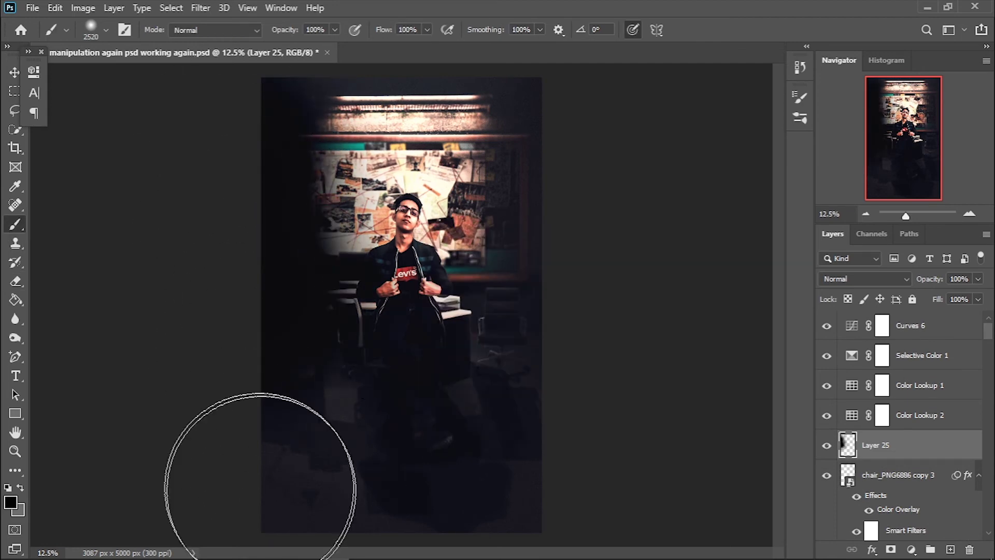
pyautogui.moveTo(585, 166); pyautogui.dragTo(489, 511)
# Step: Blend the vignette layer in Overlay at 20% opacity
pyautogui.click(865, 278)
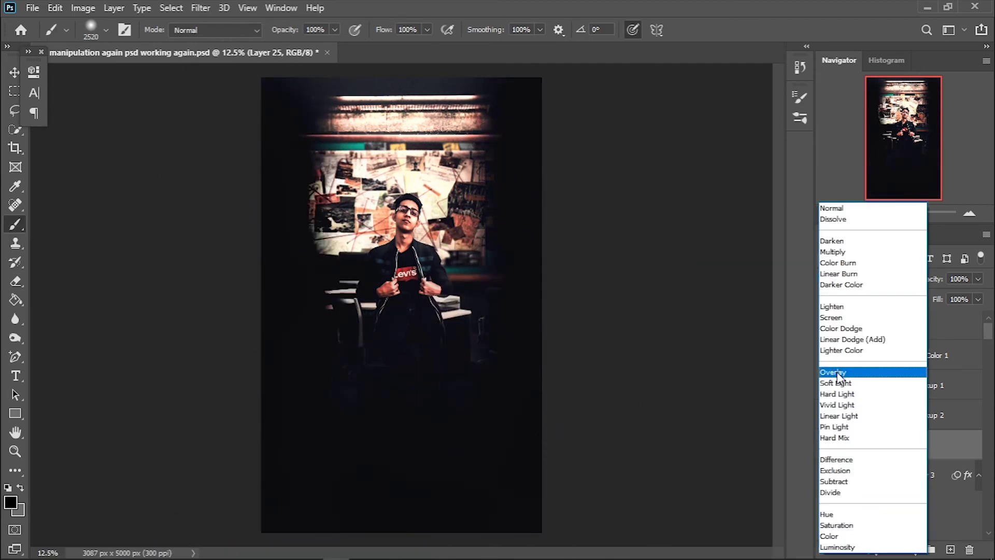
pyautogui.click(839, 373)
pyautogui.click(978, 279)
pyautogui.moveTo(977, 285); pyautogui.dragTo(925, 295)
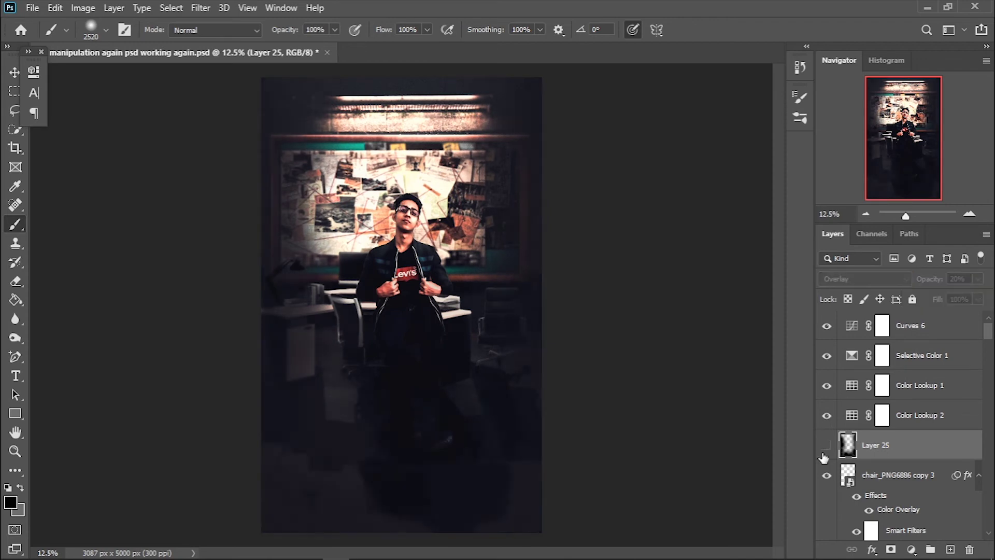
# Step: Add a Selective Color 2 adjustment above Curves 6, shifting the Reds' cyan to -45
pyautogui.click(912, 325)
pyautogui.click(911, 549)
pyautogui.click(912, 545)
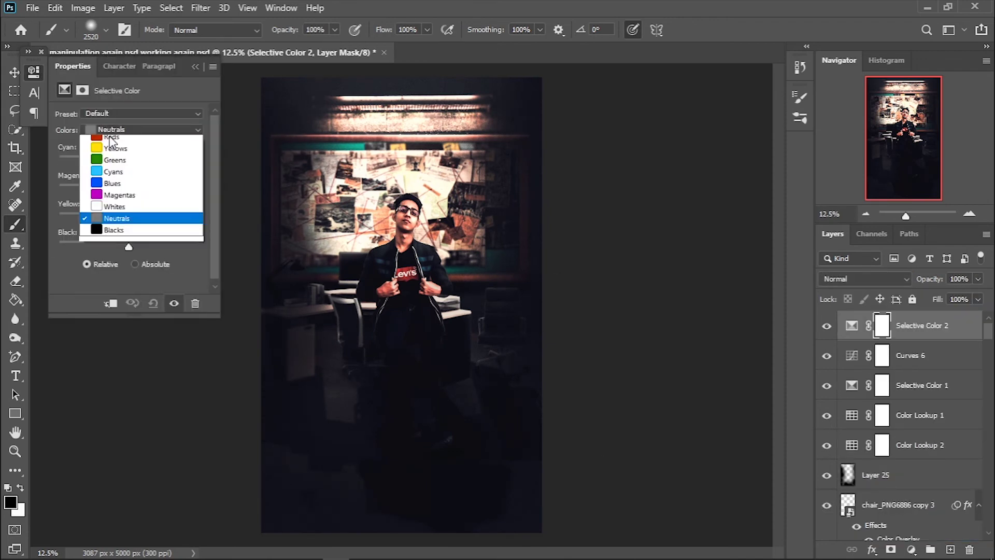
pyautogui.click(104, 132)
pyautogui.moveTo(128, 162); pyautogui.dragTo(97, 162)
# Step: Tint the Blacks in Selective Color 2 with small colour shifts
pyautogui.click(143, 130)
pyautogui.click(148, 164)
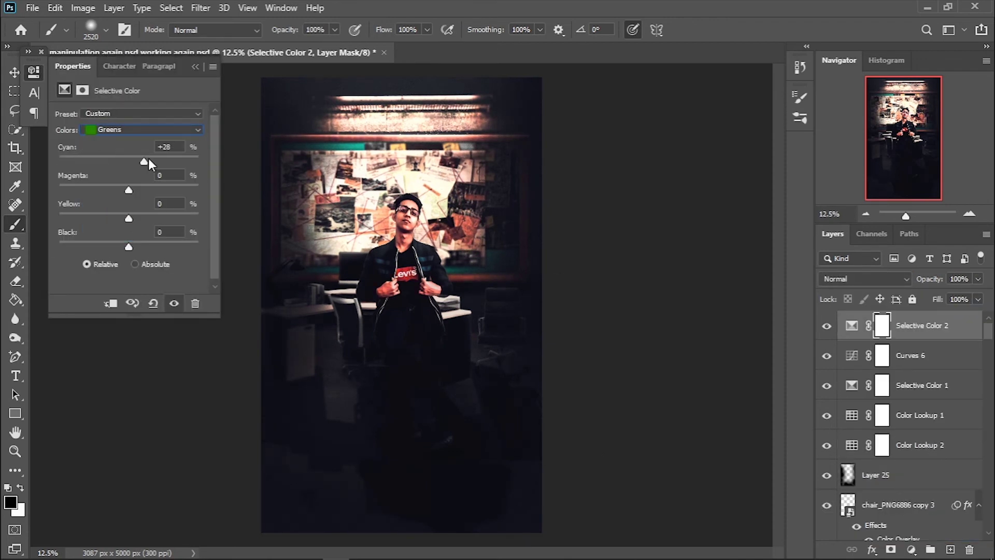
pyautogui.click(155, 130)
pyautogui.click(161, 153)
pyautogui.click(164, 130)
pyautogui.click(114, 234)
pyautogui.moveTo(128, 162); pyautogui.dragTo(126, 248)
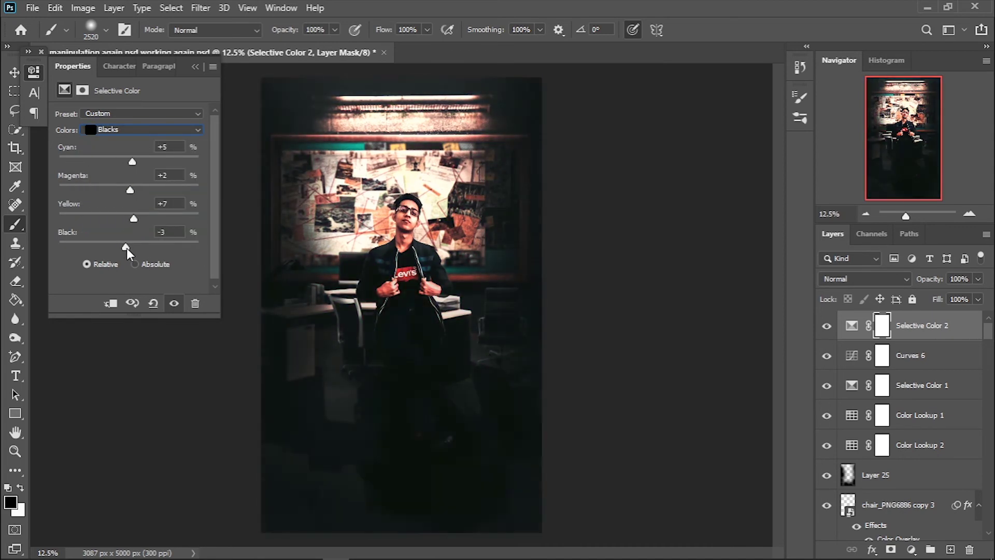
# Step: Zoom the canvas view out and bring up the Filter menu
pyautogui.click(15, 450)
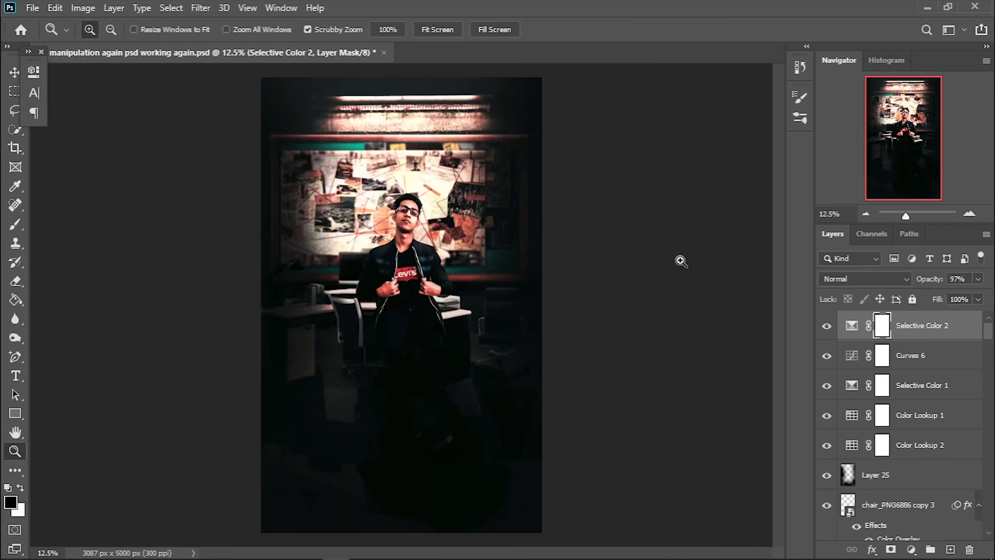
pyautogui.scroll(-5, 874, 456)
pyautogui.scroll(-5, 873, 456)
pyautogui.scroll(-5, 874, 456)
pyautogui.click(201, 8)
# Step: Add Camera Raw clarity to the chair layer and drop the selection
pyautogui.click(233, 91)
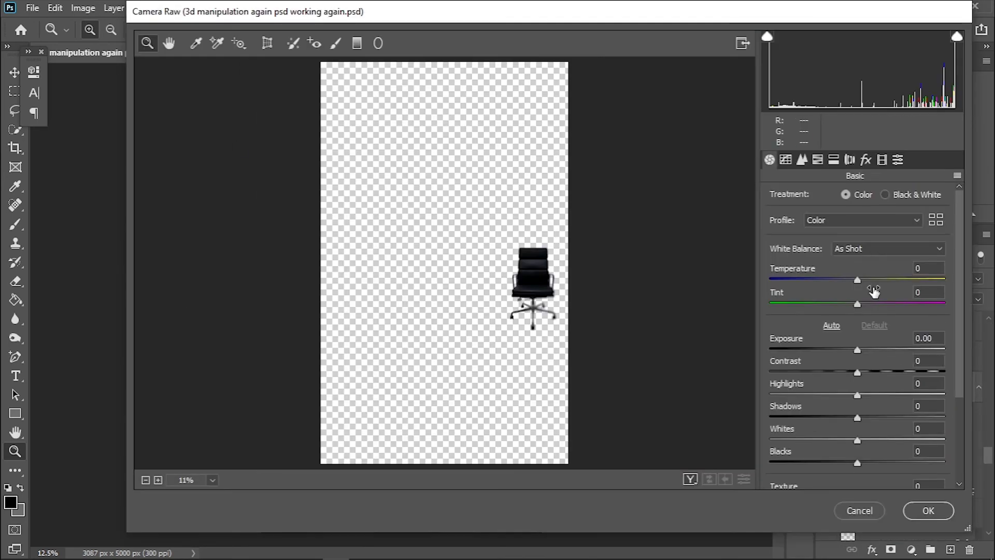
pyautogui.scroll(-5, 873, 289)
pyautogui.moveTo(857, 396); pyautogui.dragTo(910, 397)
pyautogui.click(929, 510)
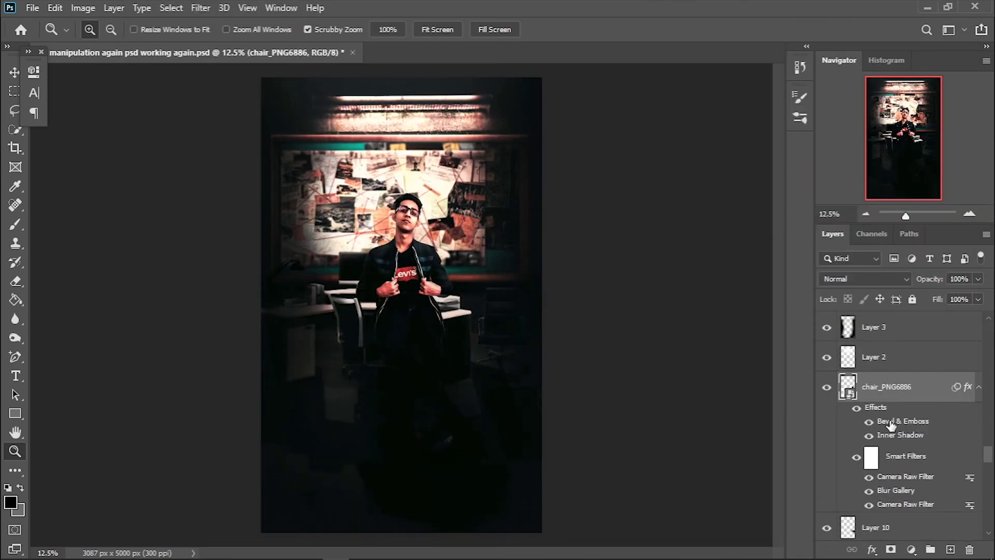
pyautogui.hotkey('ctrl', 'd')
# Step: Set Layer 26 to Overlay with reduced opacity and save the composite
pyautogui.click(865, 279)
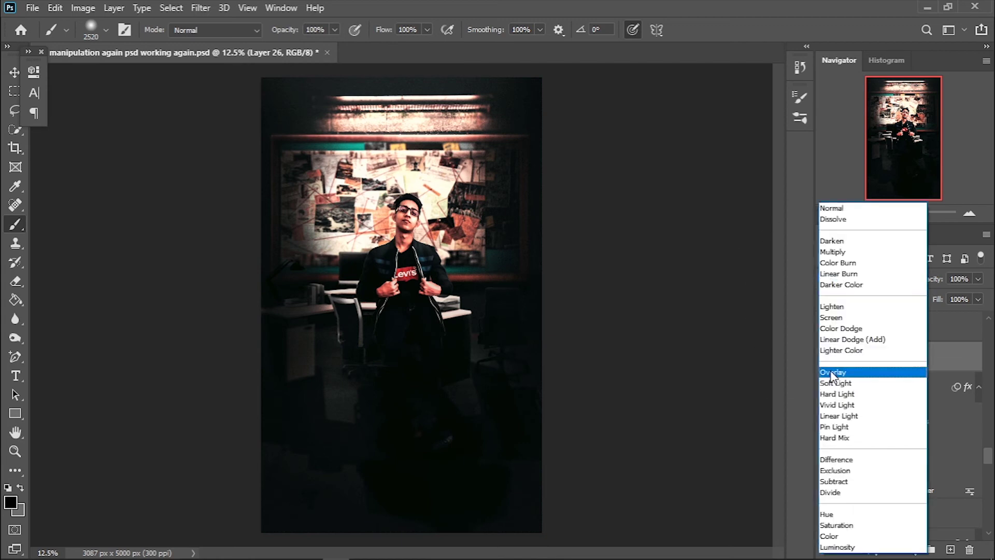
pyautogui.click(845, 373)
pyautogui.moveTo(978, 279); pyautogui.dragTo(938, 297)
pyautogui.press('z')
pyautogui.scroll(3, 406, 373)
pyautogui.scroll(-3, 546, 190)
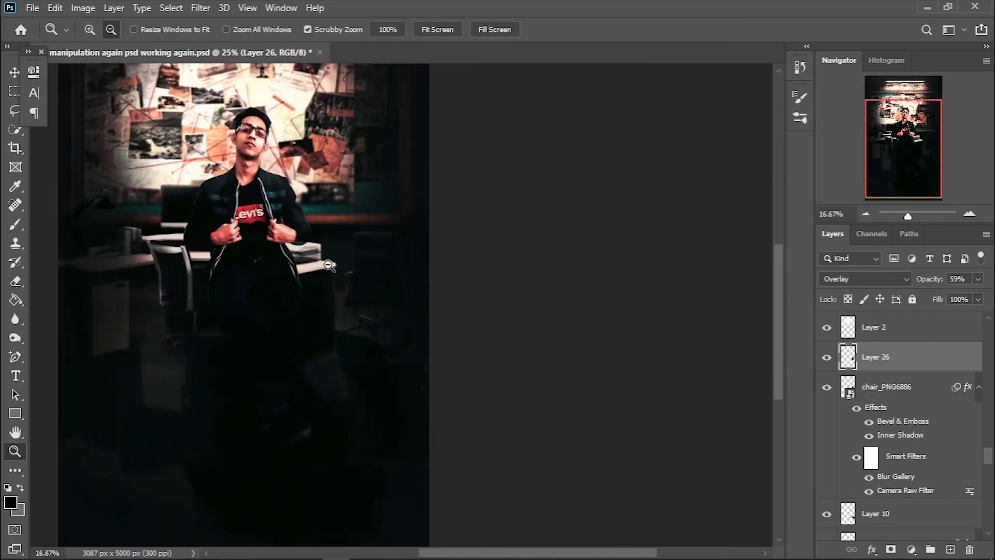
pyautogui.hotkey('ctrl', 's')
# Step: Boost contrast and clarity on the computer2 png desk, then add Layer 27 above it
pyautogui.hotkey('alt', '[')
pyautogui.hotkey('alt', '[')
pyautogui.hotkey('alt', '[')
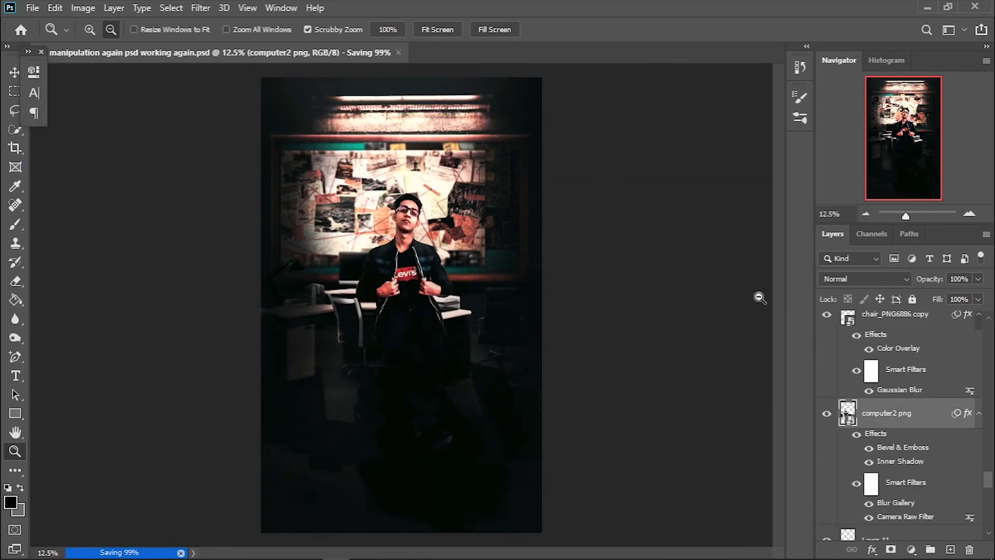
pyautogui.click(219, 95)
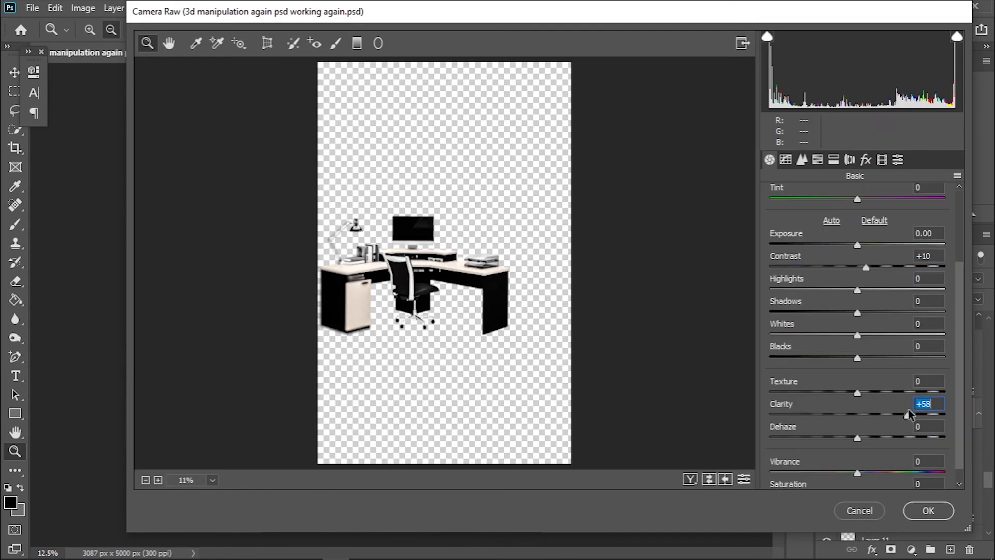
pyautogui.press('Return')
pyautogui.keyDown('ctrl'); pyautogui.click(848, 413); pyautogui.keyUp('ctrl')
pyautogui.hotkey('ctrl', 'shift', 'alt', 'n')
pyautogui.press('b')
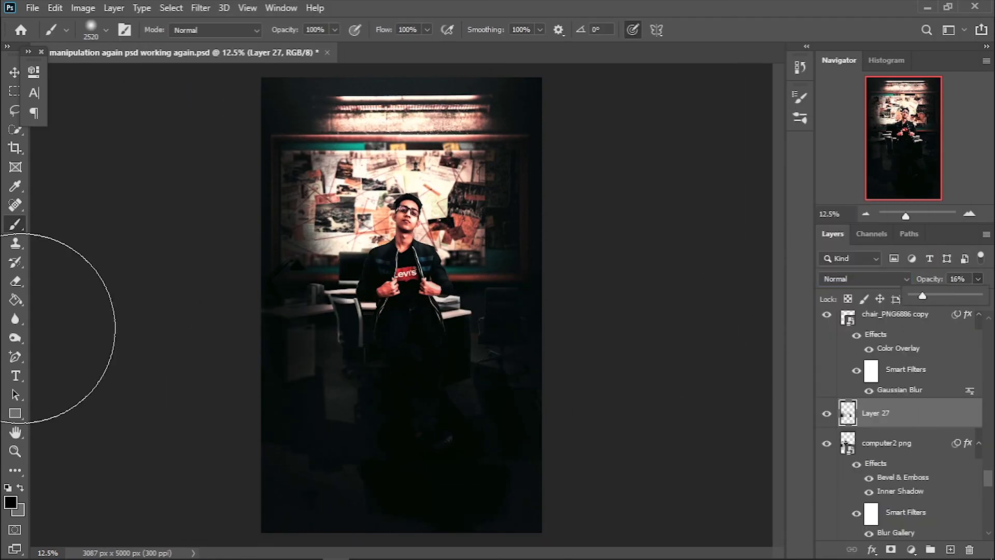
pyautogui.press('e')
# Step: Stamp all visible layers into Layer 28 and set a gray foreground colour
pyautogui.press('i')
pyautogui.hotkey('ctrl', 'shift', 'alt', 'e')
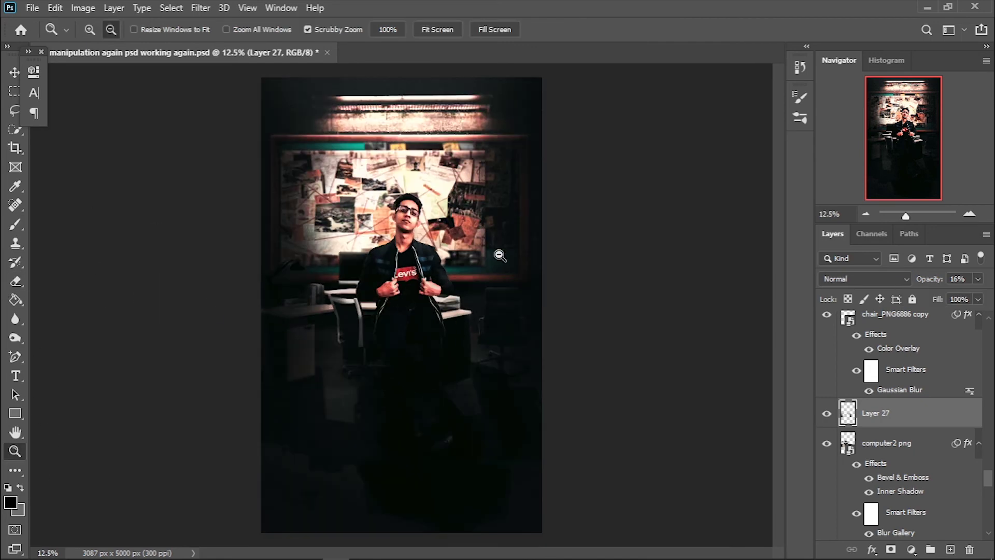
pyautogui.click(10, 502)
pyautogui.press('Return')
# Step: Fill Layer 28 with gray, set it to Overlay, and apply Add Noise
pyautogui.press('g')
pyautogui.click(401, 305)
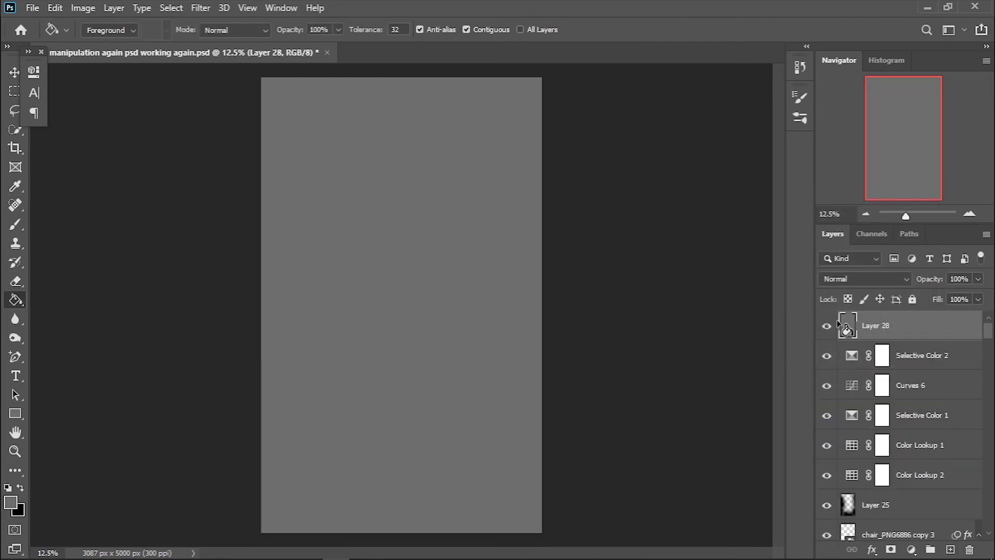
pyautogui.hotkey('shift', 'alt', 'o')
pyautogui.click(201, 7)
pyautogui.click(409, 213)
pyautogui.moveTo(591, 288); pyautogui.dragTo(611, 288)
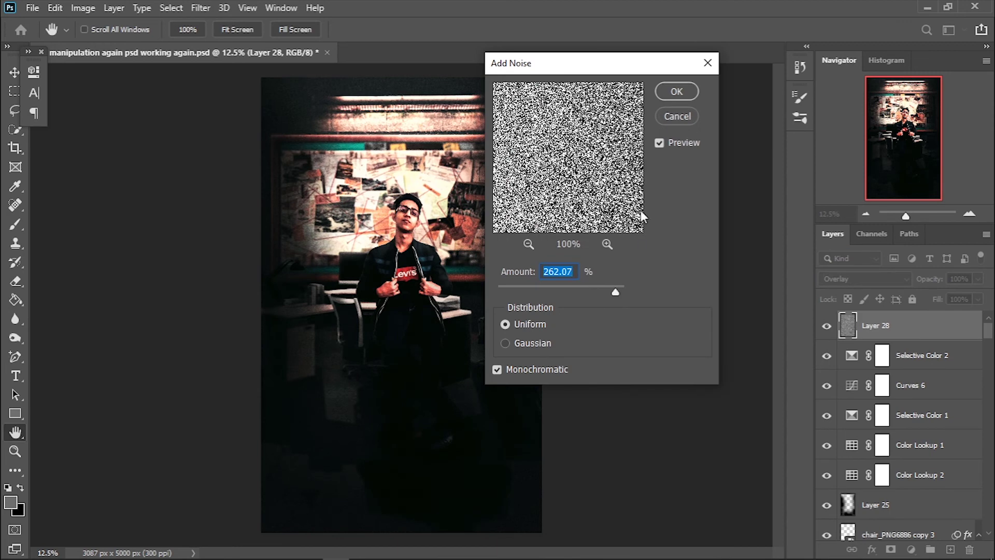
pyautogui.click(680, 91)
pyautogui.scroll(-5, 881, 404)
# Step: Inspect the person layer's outline and mask, then return to the composite view
pyautogui.keyDown('ctrl'); pyautogui.click(848, 423); pyautogui.keyUp('ctrl')
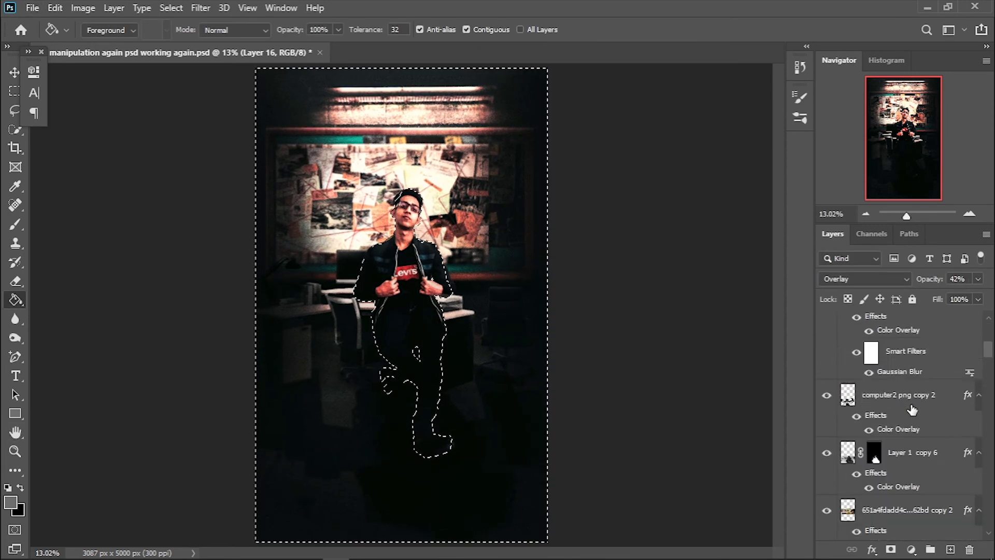
pyautogui.scroll(5, 881, 415)
pyautogui.press('e')
pyautogui.scroll(-5, 881, 415)
pyautogui.keyDown('alt'); pyautogui.click(873, 384); pyautogui.keyUp('alt')
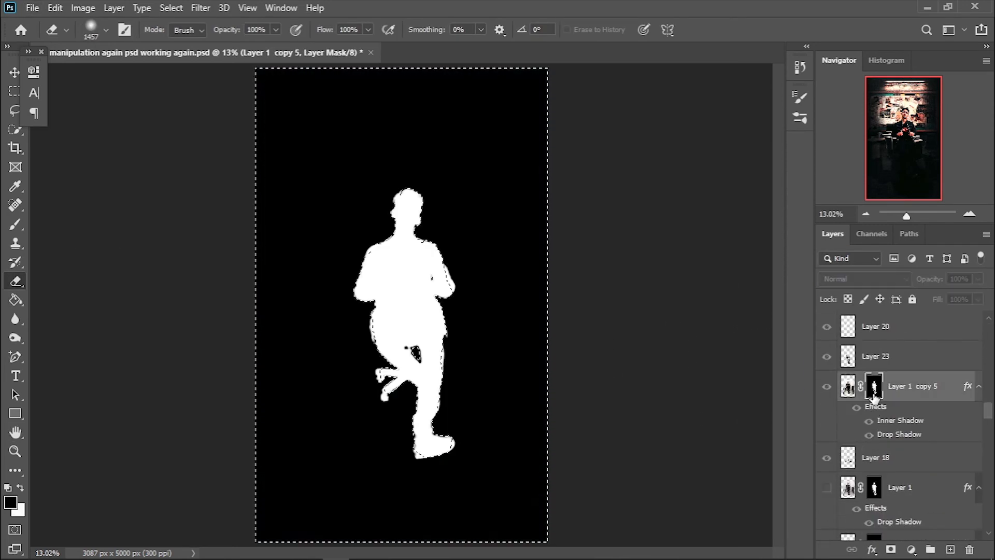
pyautogui.scroll(5, 881, 415)
pyautogui.click(882, 326)
pyautogui.scroll(-5, 881, 414)
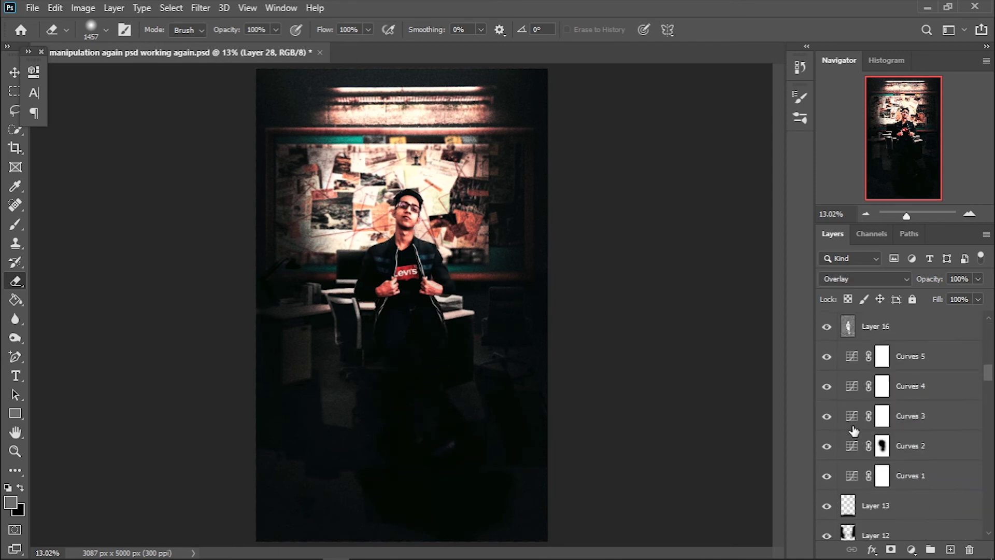
# Step: Give the person slightly lower exposure, more contrast and raised highlights in Camera Raw
pyautogui.click(881, 444)
pyautogui.hotkey('ctrl', 'shift', 'a')
pyautogui.moveTo(857, 395); pyautogui.dragTo(819, 395)
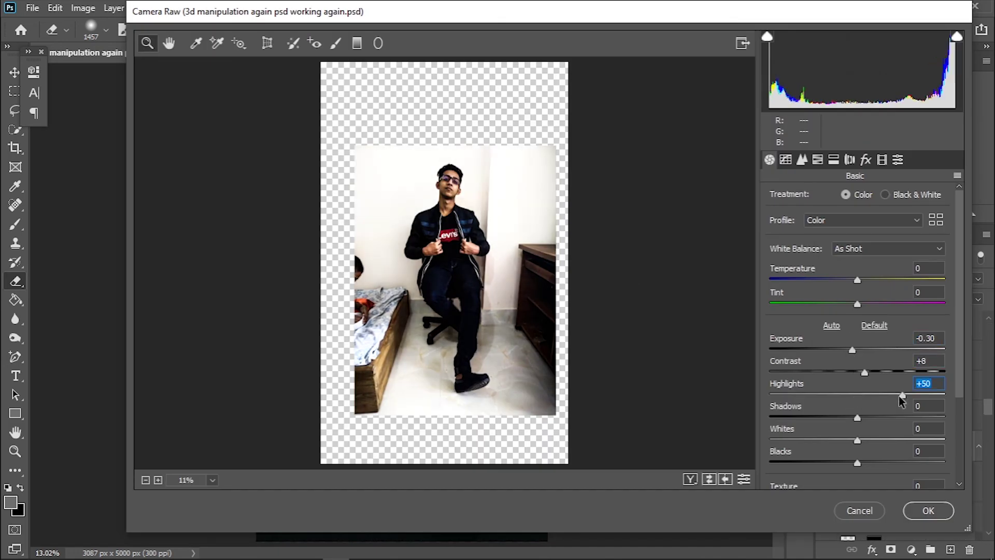
pyautogui.moveTo(857, 440); pyautogui.dragTo(887, 440)
pyautogui.scroll(-3, 855, 362)
pyautogui.moveTo(857, 402); pyautogui.dragTo(891, 402)
pyautogui.click(928, 510)
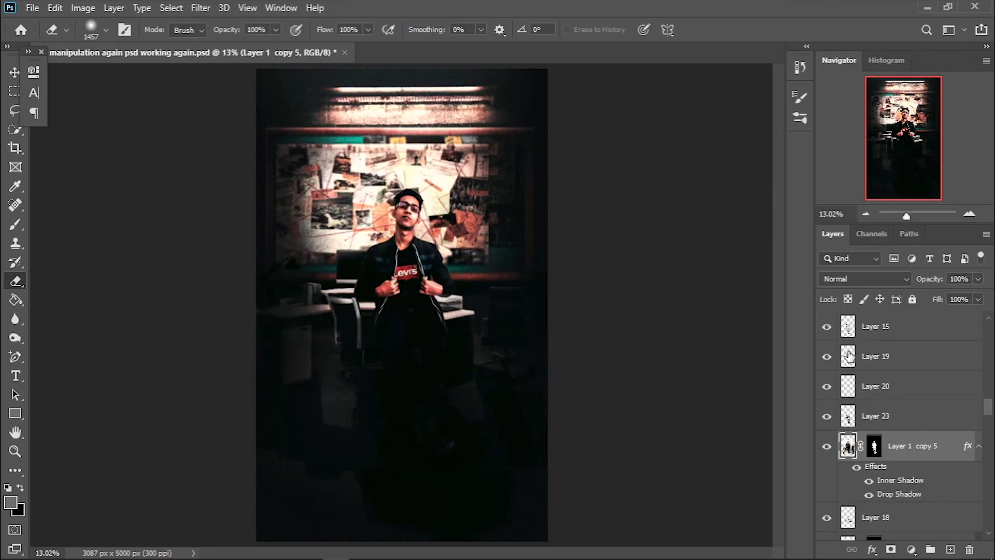
pyautogui.scroll(5, 881, 389)
# Step: Confirm the noise layer's 63% opacity, add a new Layer 29, and pick white as foreground
pyautogui.click(882, 325)
pyautogui.click(978, 279)
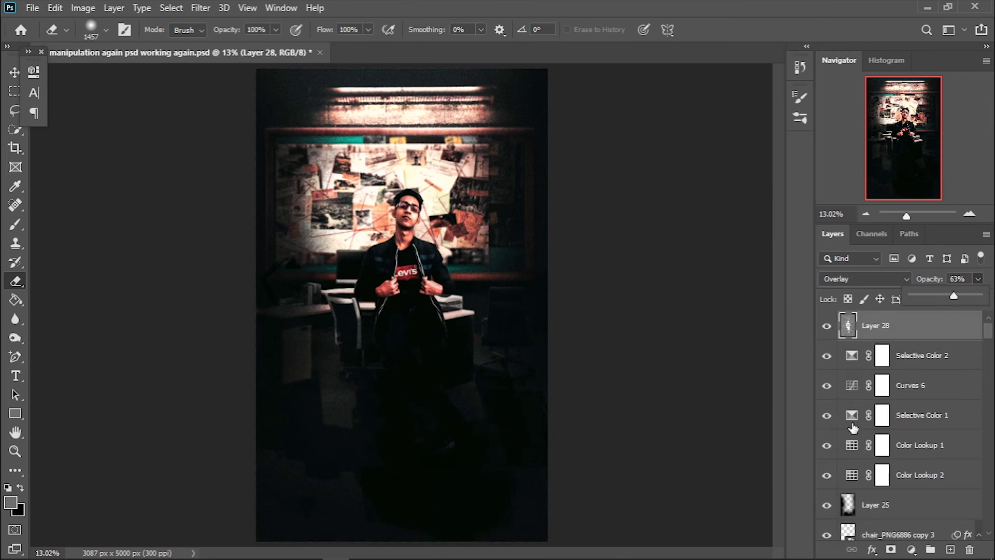
pyautogui.scroll(-5, 882, 415)
pyautogui.click(912, 435)
pyautogui.click(950, 550)
pyautogui.click(10, 502)
pyautogui.press('Return')
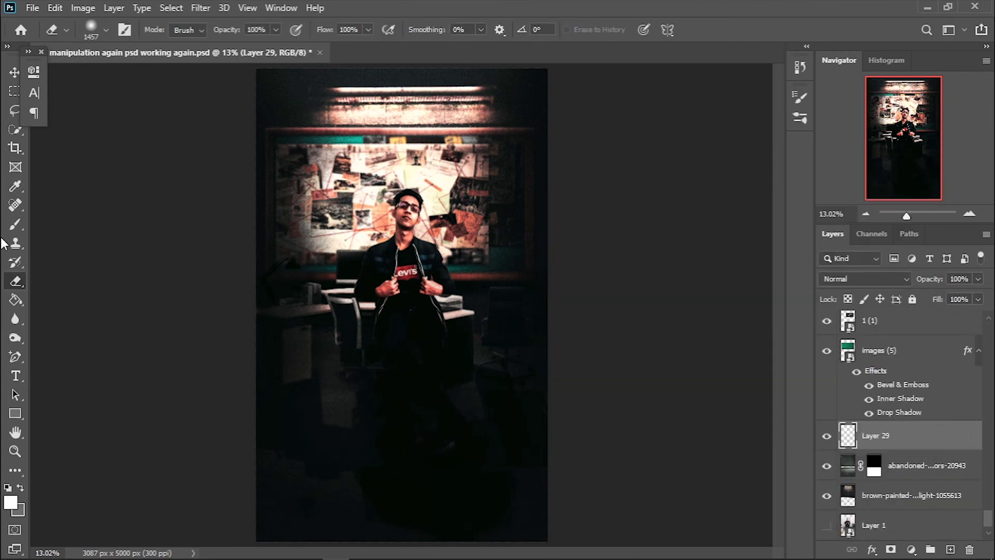
# Step: Stretch the white layer across the lower scene, centre it on the canvas, and Gaussian-blur it
pyautogui.rightClick(367, 422)
pyautogui.press('Escape')
pyautogui.hotkey('ctrl', 't')
pyautogui.moveTo(526, 369); pyautogui.dragTo(711, 370)
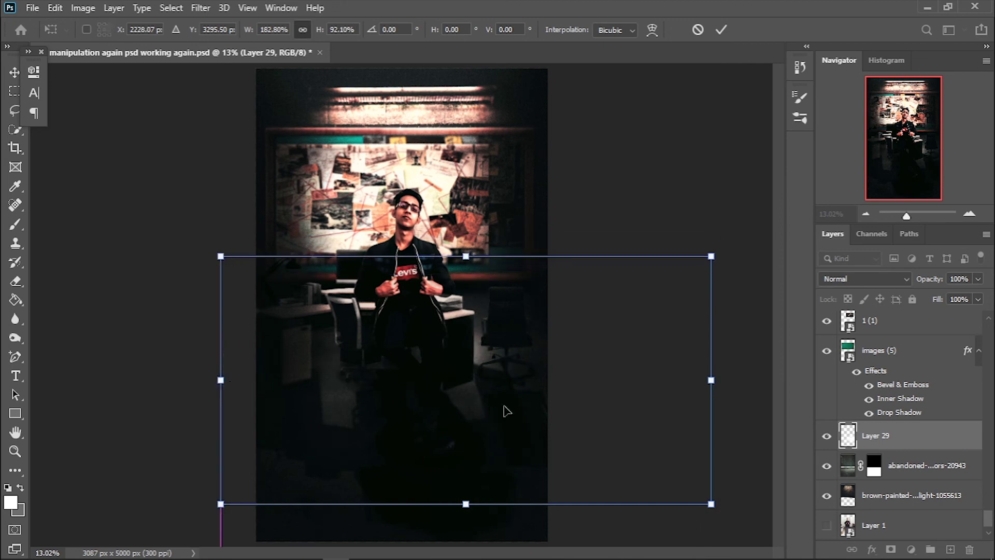
pyautogui.click(721, 29)
pyautogui.click(500, 29)
pyautogui.click(544, 161)
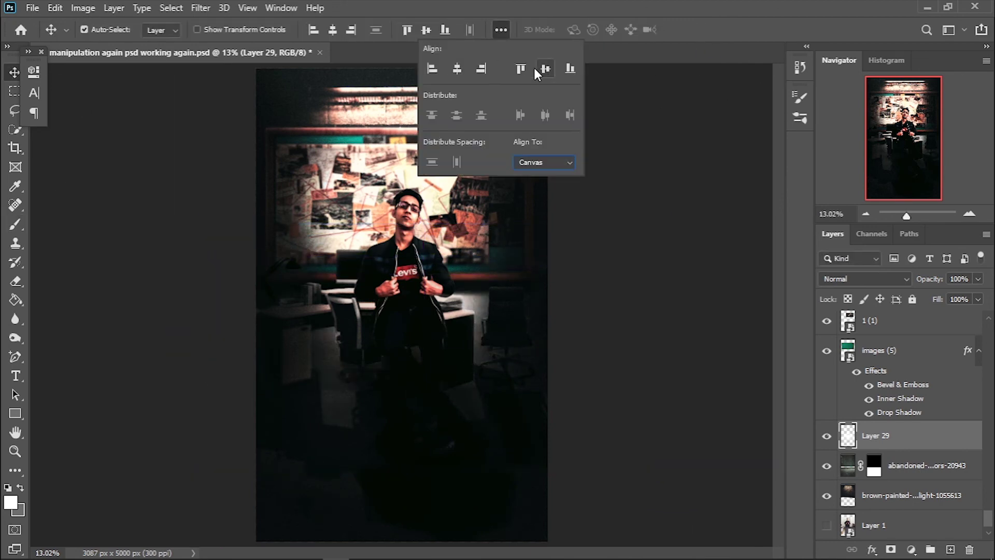
pyautogui.click(200, 8)
pyautogui.click(466, 224)
pyautogui.click(833, 184)
# Step: Set the white layer to Soft Light at 90% opacity and save the document
pyautogui.click(864, 278)
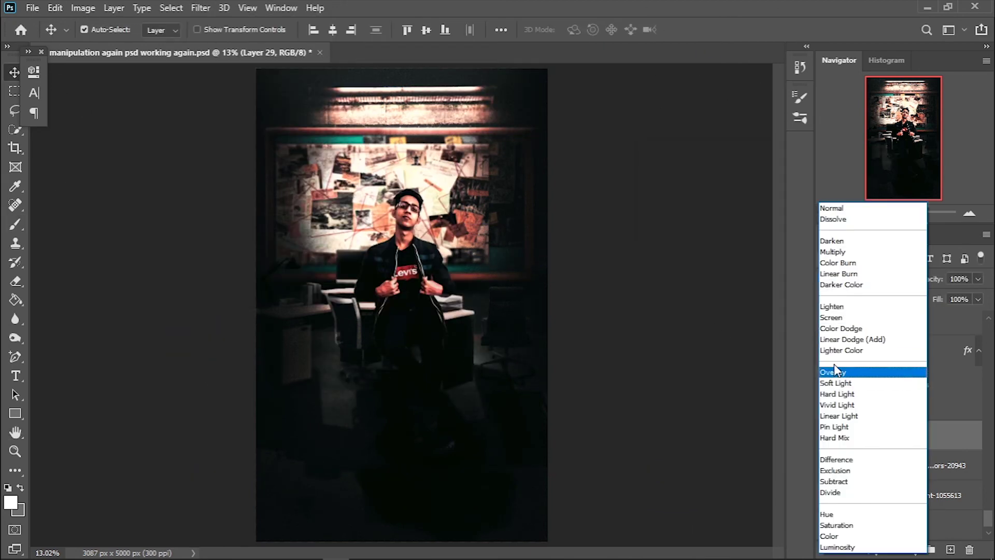
pyautogui.click(836, 384)
pyautogui.click(978, 279)
pyautogui.moveTo(981, 296); pyautogui.dragTo(973, 300)
pyautogui.hotkey('ctrl', 's')
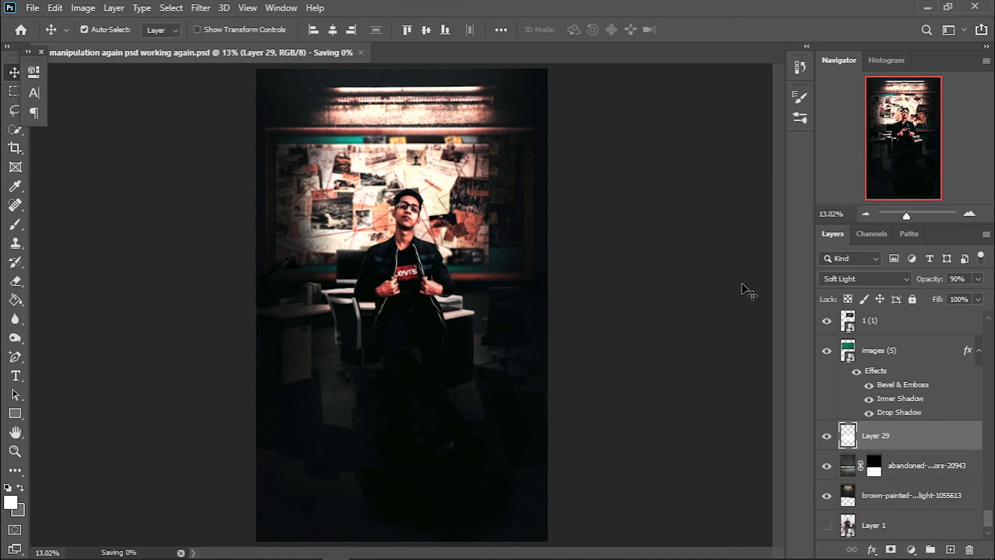
# Step: Add a Gaussian Blur smart filter to the copied office photo layer
pyautogui.scroll(10, 924, 445)
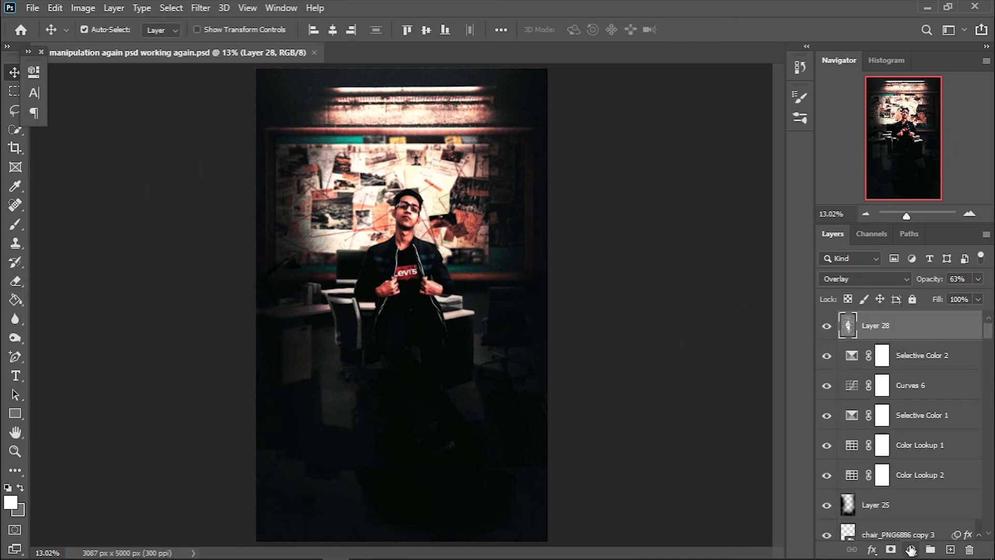
pyautogui.scroll(-5, 902, 457)
pyautogui.scroll(-5, 902, 456)
pyautogui.click(881, 400)
pyautogui.click(201, 7)
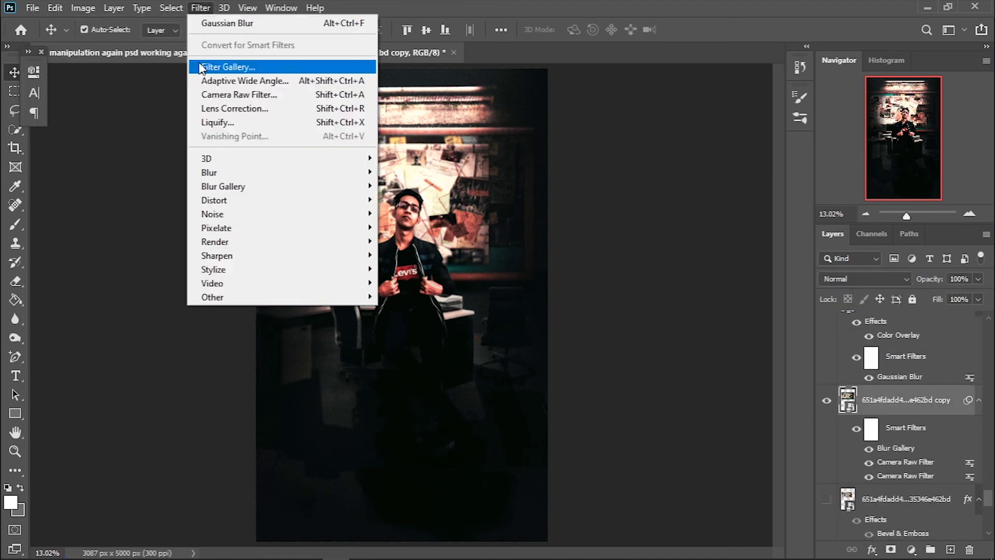
pyautogui.click(227, 23)
pyautogui.click(840, 186)
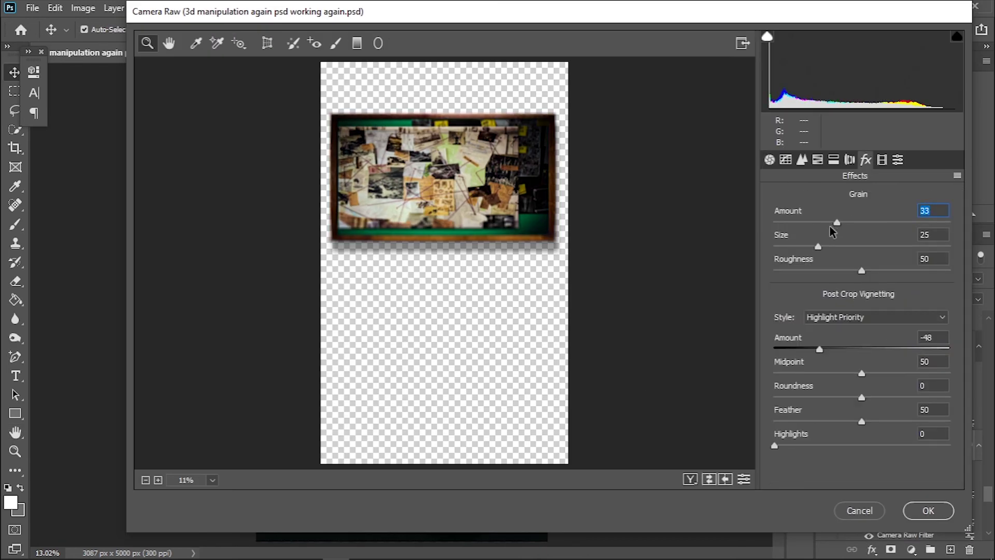
pyautogui.press('Return')
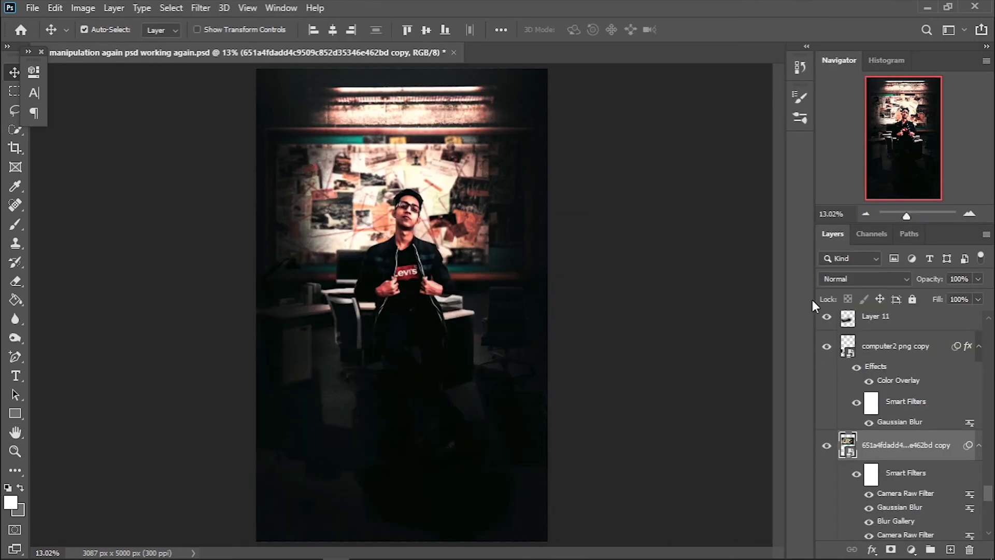
pyautogui.scroll(5, 881, 414)
pyautogui.scroll(5, 881, 415)
# Step: Add a reversed Gradient Map above the noise layer, blended Soft Light at 55% opacity
pyautogui.click(876, 324)
pyautogui.click(912, 550)
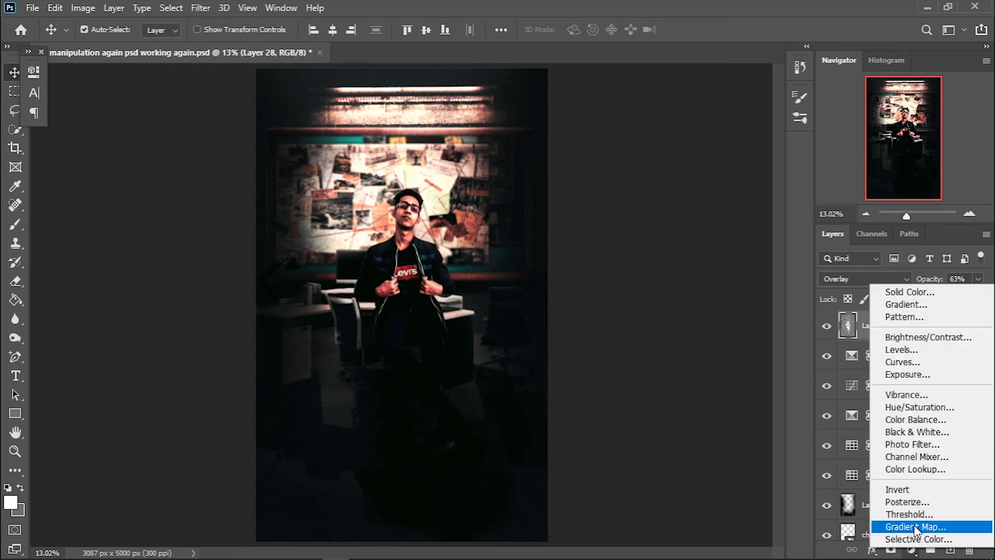
pyautogui.click(902, 526)
pyautogui.click(124, 119)
pyautogui.doubleClick(672, 404)
pyautogui.press('Return')
pyautogui.press('Return')
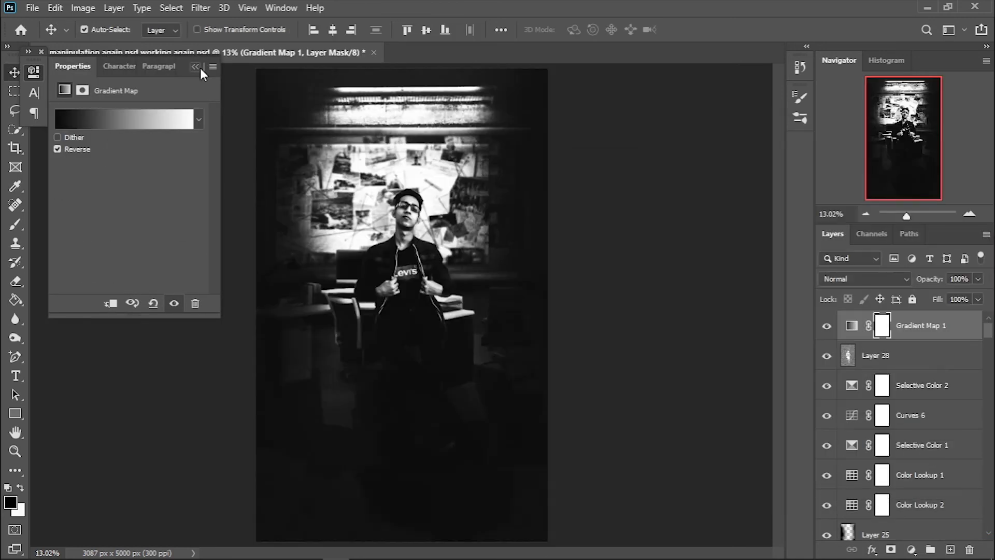
pyautogui.click(34, 71)
pyautogui.click(863, 278)
pyautogui.click(834, 375)
pyautogui.click(978, 279)
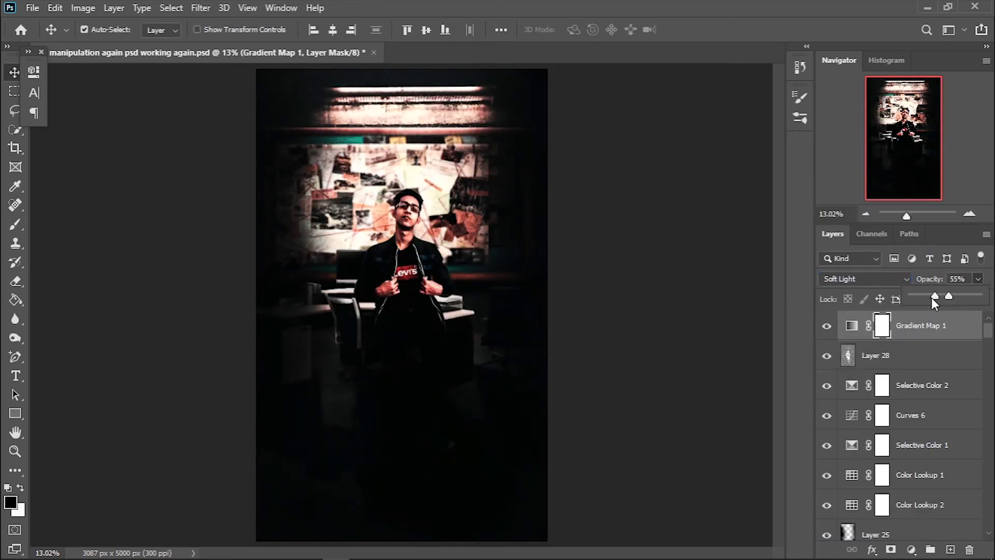
pyautogui.moveTo(931, 297); pyautogui.dragTo(916, 298)
# Step: Add Color Lookup 3 and preview several LUT looks, including FallColors
pyautogui.click(911, 549)
pyautogui.click(902, 477)
pyautogui.click(156, 116)
pyautogui.press('Up')
pyautogui.press('Up')
pyautogui.press('Up')
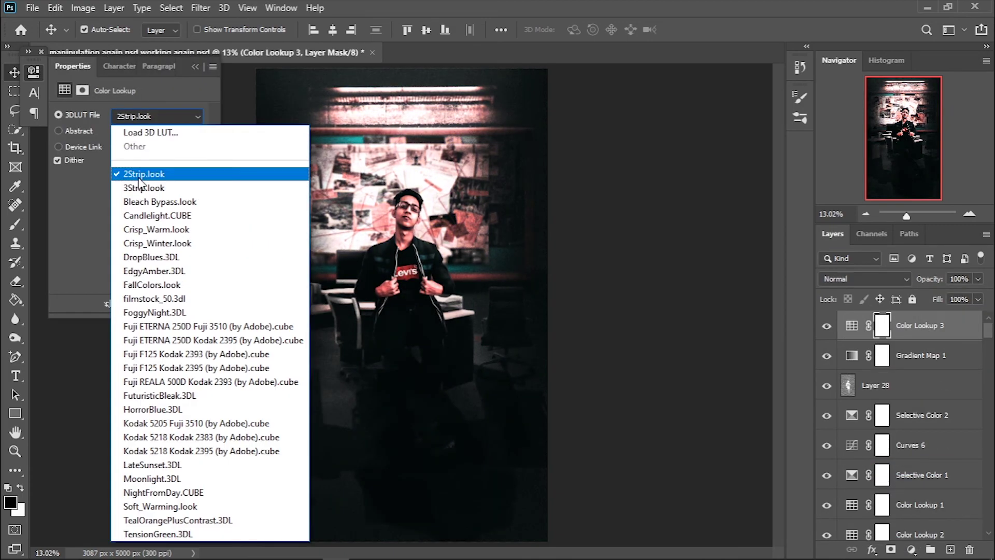
pyautogui.press('Down')
pyautogui.click(147, 117)
pyautogui.press('Down')
pyautogui.press('Down')
pyautogui.press('Down')
pyautogui.press('Down')
pyautogui.press('Down')
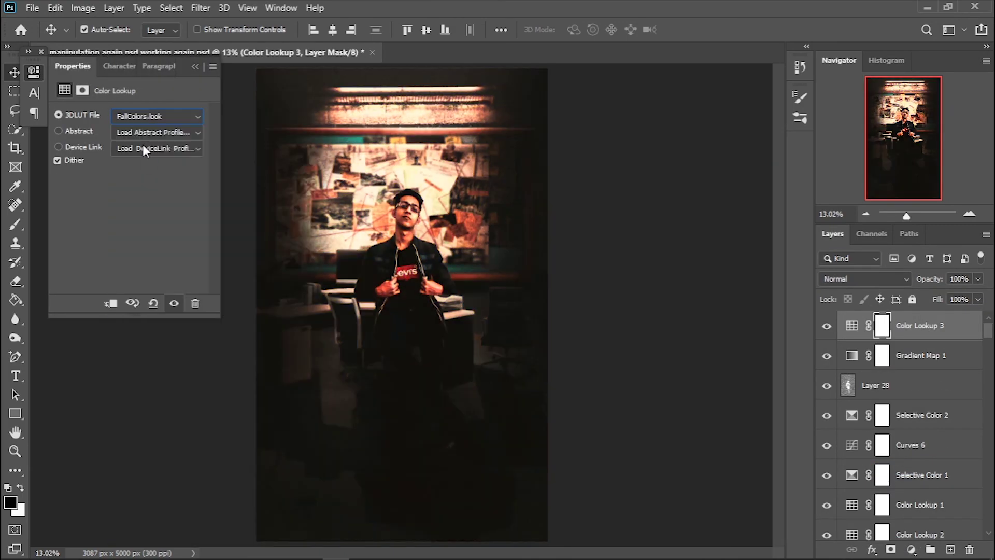
pyautogui.click(155, 116)
pyautogui.press('Down')
pyautogui.press('Down')
pyautogui.press('Down')
pyautogui.press('Down')
pyautogui.press('Down')
pyautogui.press('Down')
pyautogui.press('Down')
pyautogui.press('Down')
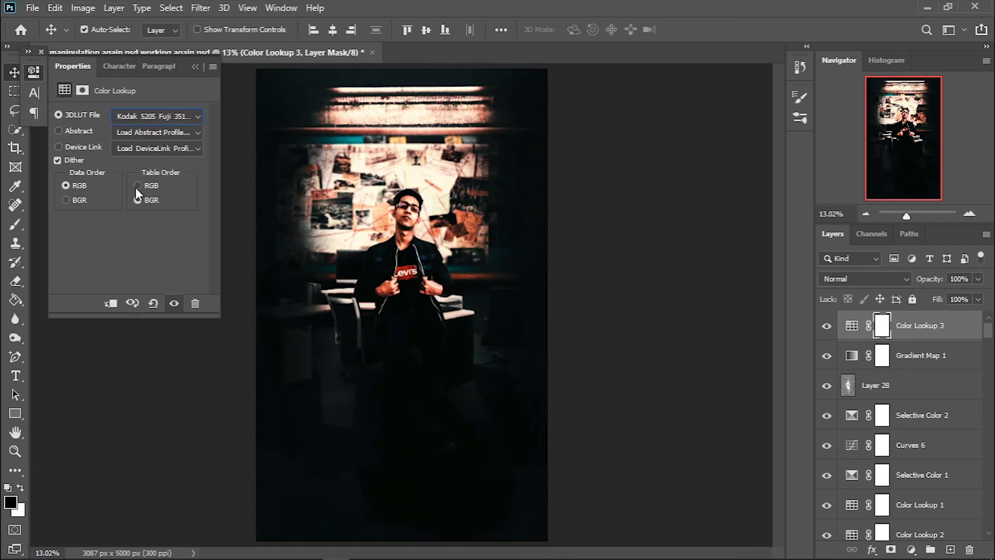
# Step: Settle on a final LUT look and lower Color Lookup 3 to 72% opacity
pyautogui.click(139, 118)
pyautogui.click(141, 178)
pyautogui.click(136, 113)
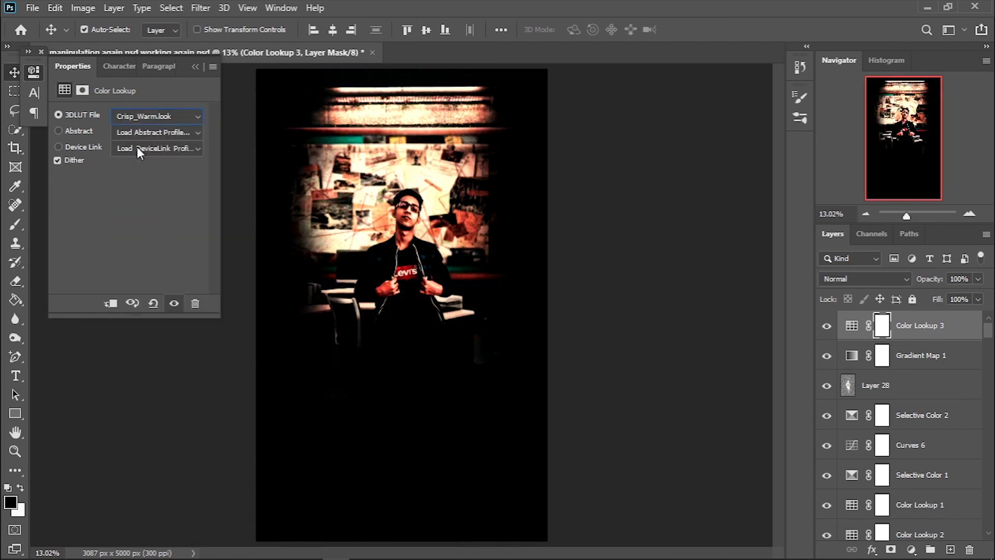
pyautogui.press('Up')
pyautogui.click(155, 116)
pyautogui.click(135, 167)
pyautogui.moveTo(978, 278); pyautogui.dragTo(958, 298)
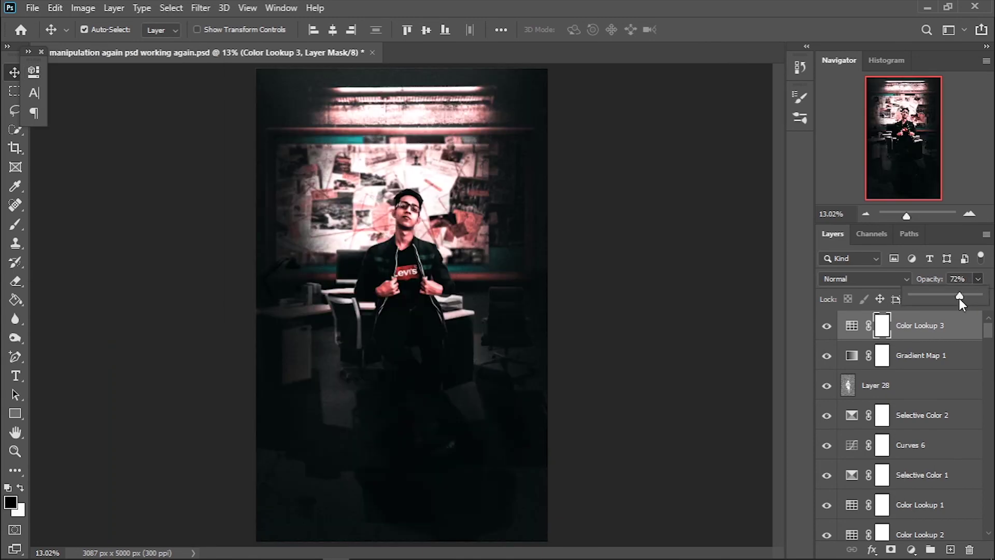
# Step: Add Color Lookup layers 4 and 5, giving layer 5 the FallColors look
pyautogui.click(911, 549)
pyautogui.click(912, 466)
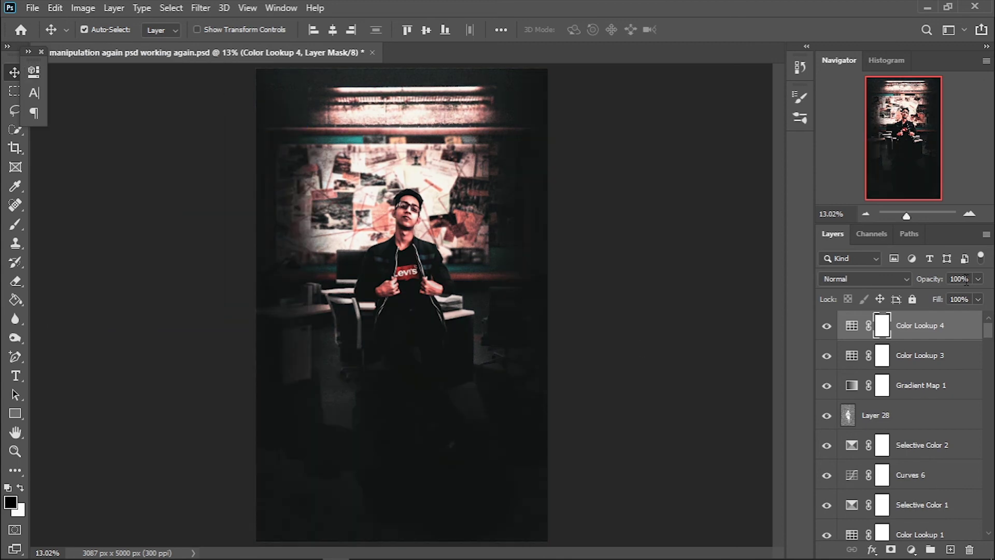
pyautogui.click(910, 549)
pyautogui.click(913, 467)
pyautogui.click(156, 116)
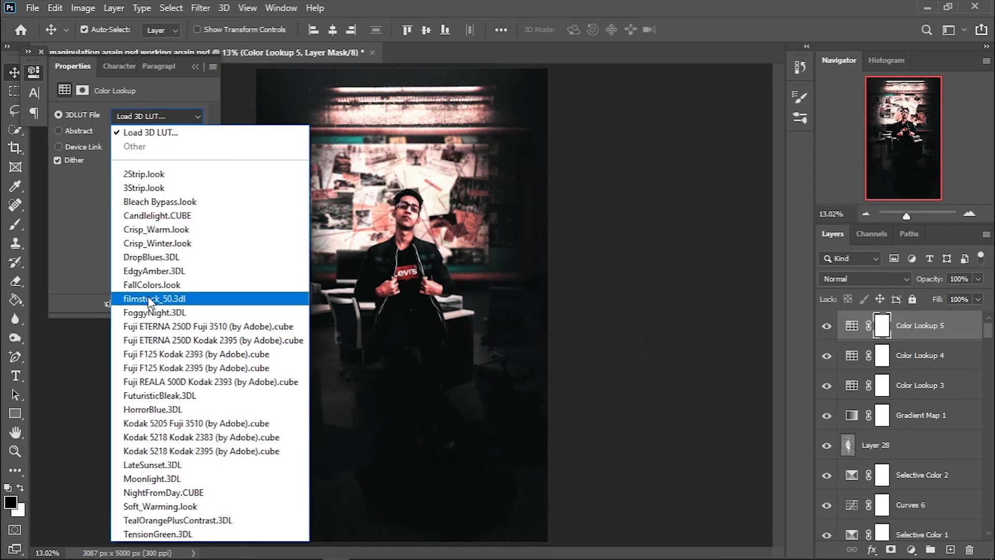
pyautogui.click(207, 287)
pyautogui.click(196, 67)
# Step: Add Color Lookup 6 with filmstock_50.3dl at low opacity, then create new Layer 30
pyautogui.click(911, 550)
pyautogui.click(913, 467)
pyautogui.click(155, 116)
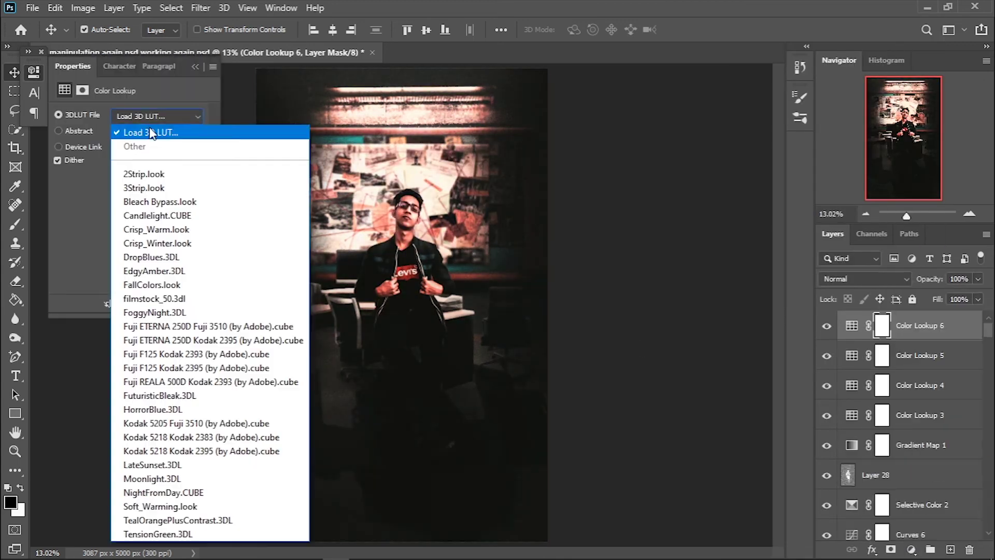
pyautogui.click(130, 305)
pyautogui.moveTo(978, 279); pyautogui.dragTo(930, 297)
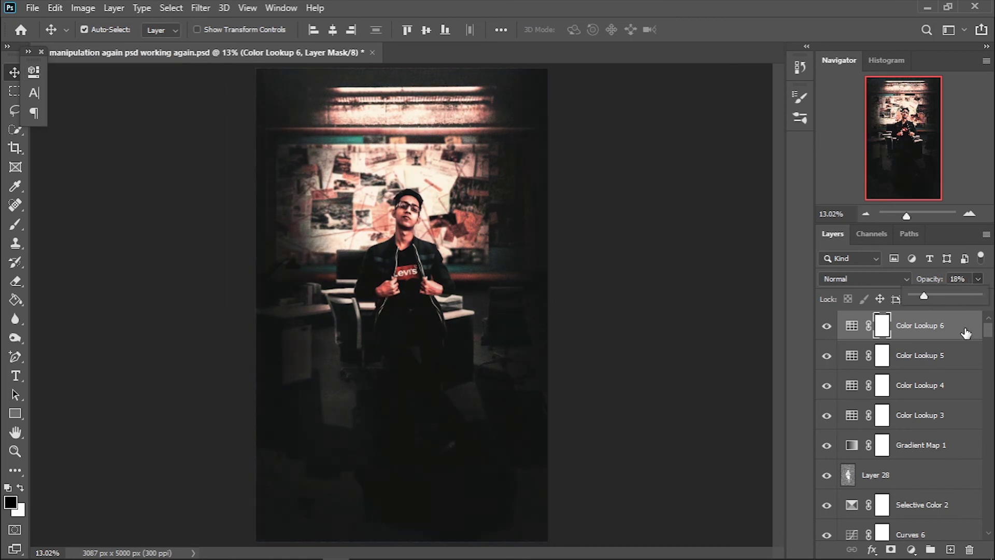
pyautogui.scroll(-10, 902, 414)
pyautogui.hotkey('ctrl', 'shift', 'n')
# Step: Free Transform Layer 30 to stretch it slightly larger
pyautogui.press('b')
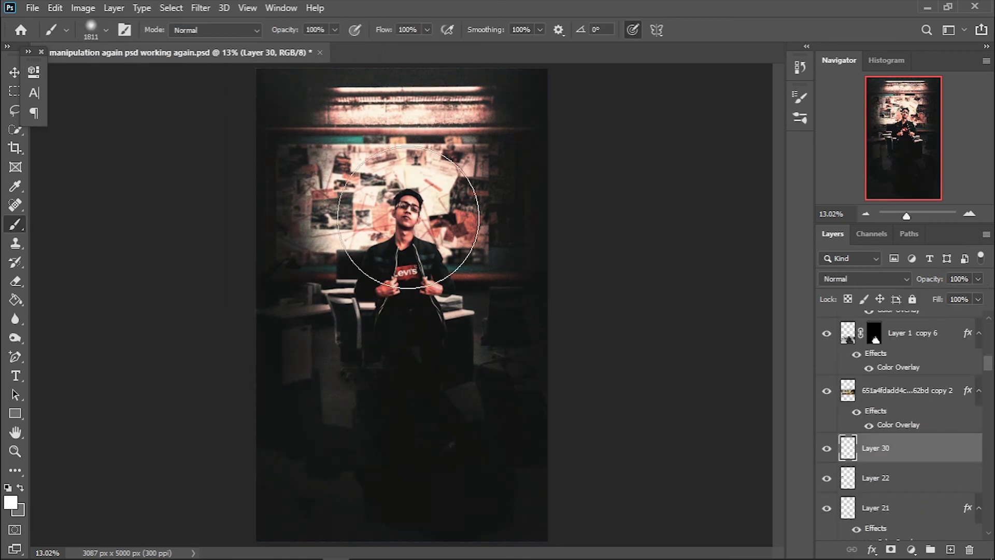
pyautogui.click(863, 278)
pyautogui.click(855, 428)
pyautogui.hotkey('ctrl', 't')
pyautogui.moveTo(446, 83); pyautogui.dragTo(409, 243)
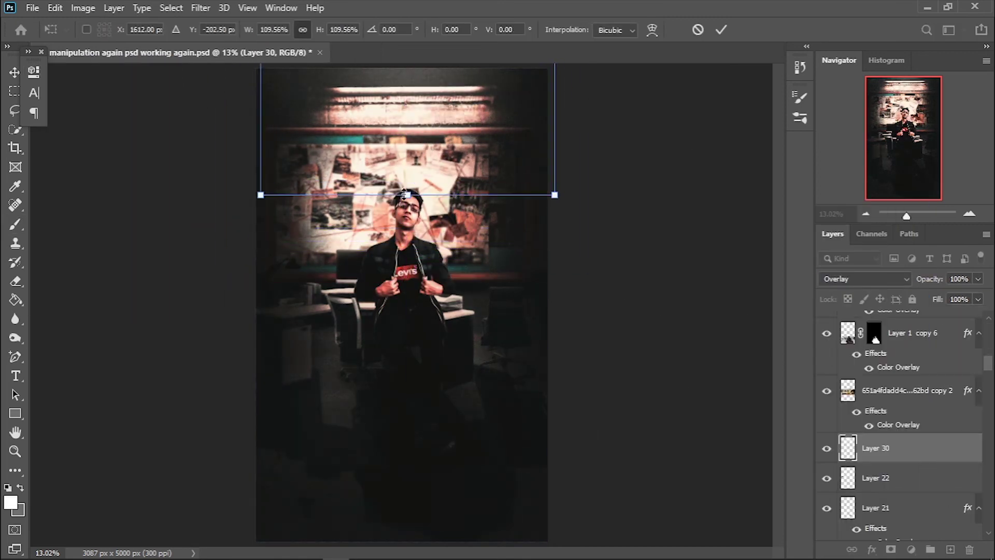
pyautogui.press('Return')
# Step: Add a top Curves layer raising the black point to fade shadows, then save
pyautogui.scroll(5, 902, 415)
pyautogui.click(912, 326)
pyautogui.click(911, 550)
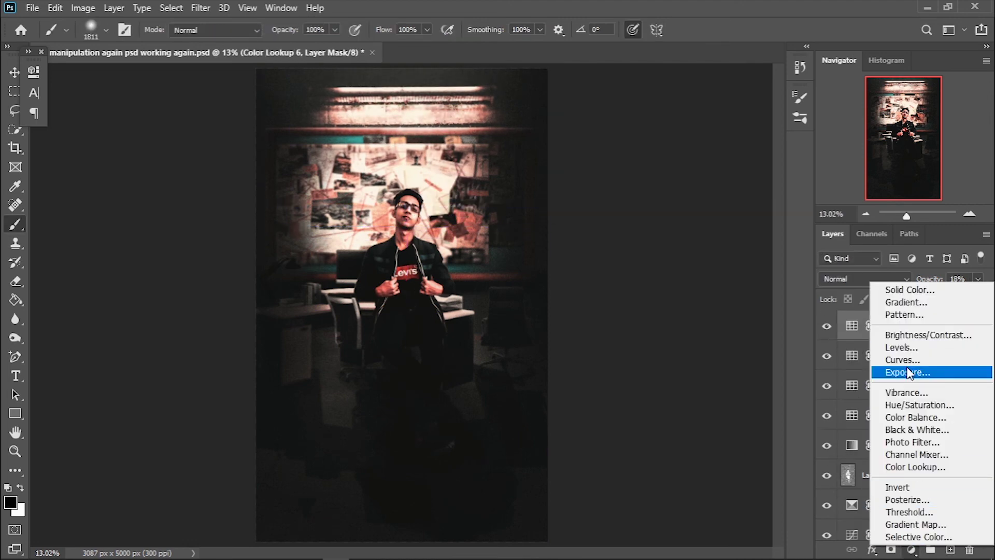
pyautogui.click(892, 370)
pyautogui.moveTo(90, 256); pyautogui.dragTo(90, 252)
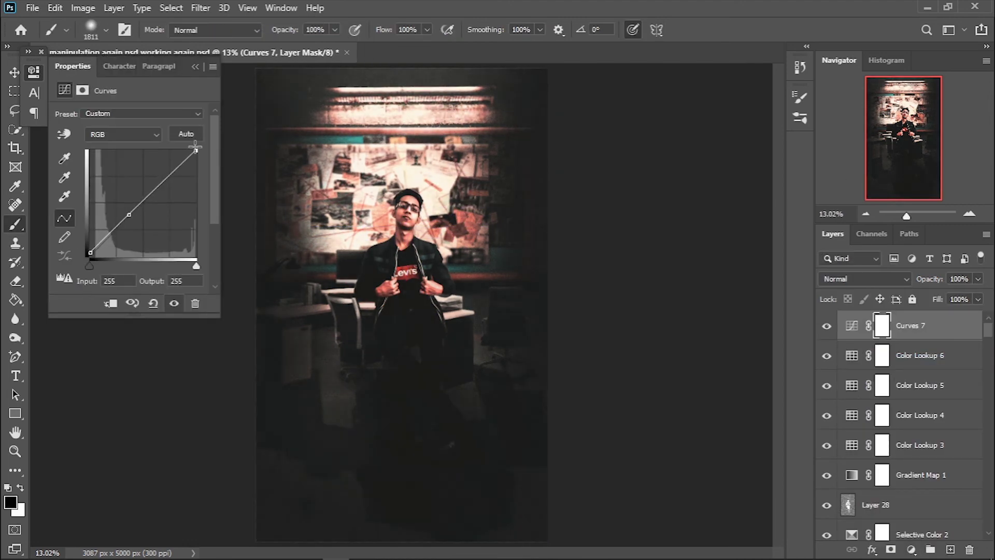
pyautogui.click(195, 66)
pyautogui.hotkey('ctrl', '-')
pyautogui.hotkey('ctrl', 's')
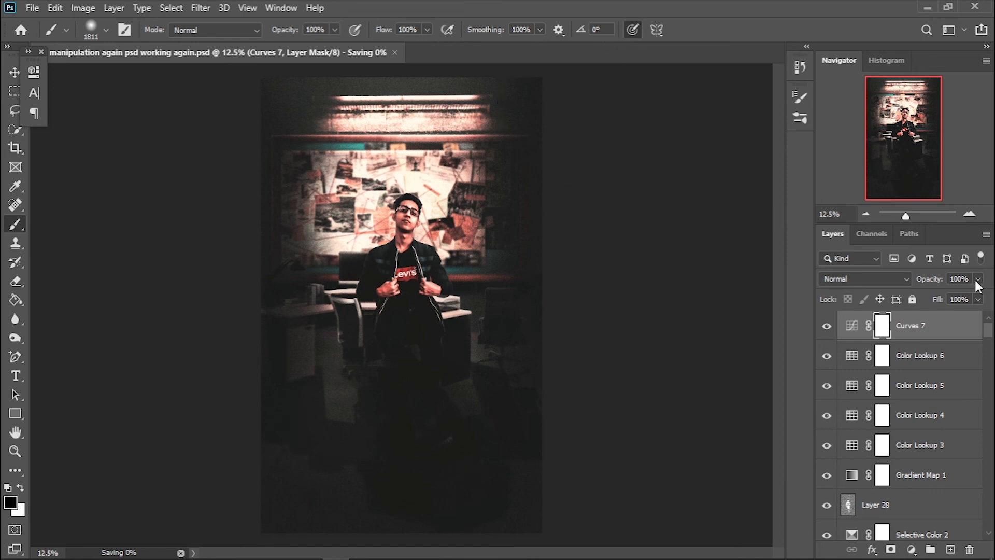
# Step: Add a Gradient Fill layer with a dark grey gradient stop
pyautogui.click(911, 549)
pyautogui.click(907, 306)
pyautogui.click(670, 415)
pyautogui.doubleClick(965, 400)
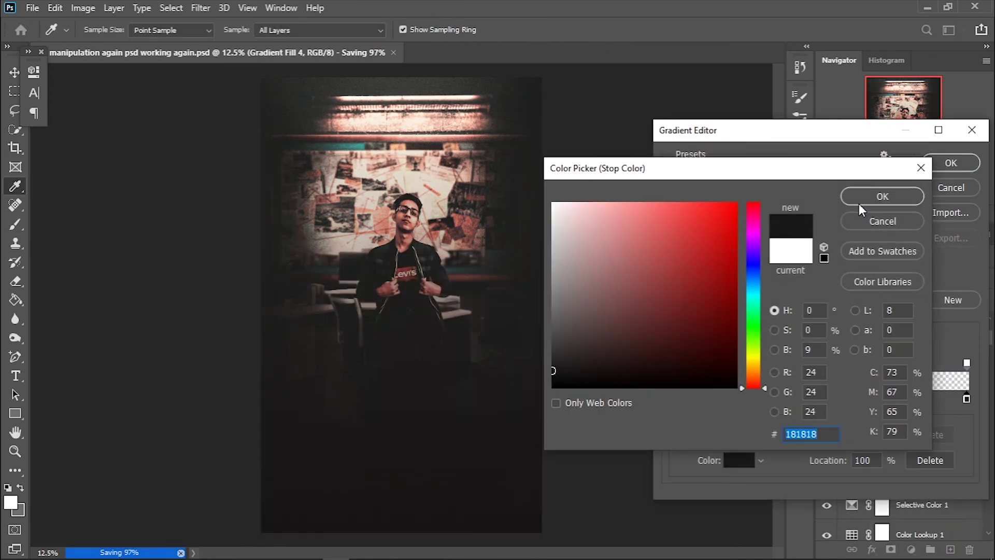
pyautogui.click(860, 203)
pyautogui.click(950, 163)
pyautogui.click(900, 232)
# Step: Set Gradient Fill 4 to Multiply at lower opacity, then delete it
pyautogui.press('b')
pyautogui.press('x')
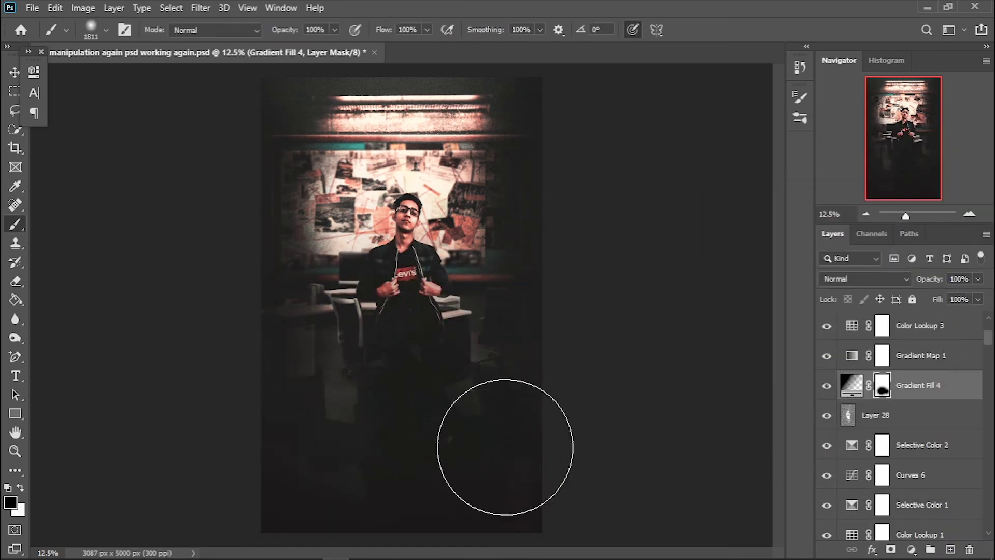
pyautogui.click(864, 278)
pyautogui.click(844, 251)
pyautogui.click(978, 279)
pyautogui.moveTo(981, 295); pyautogui.dragTo(947, 298)
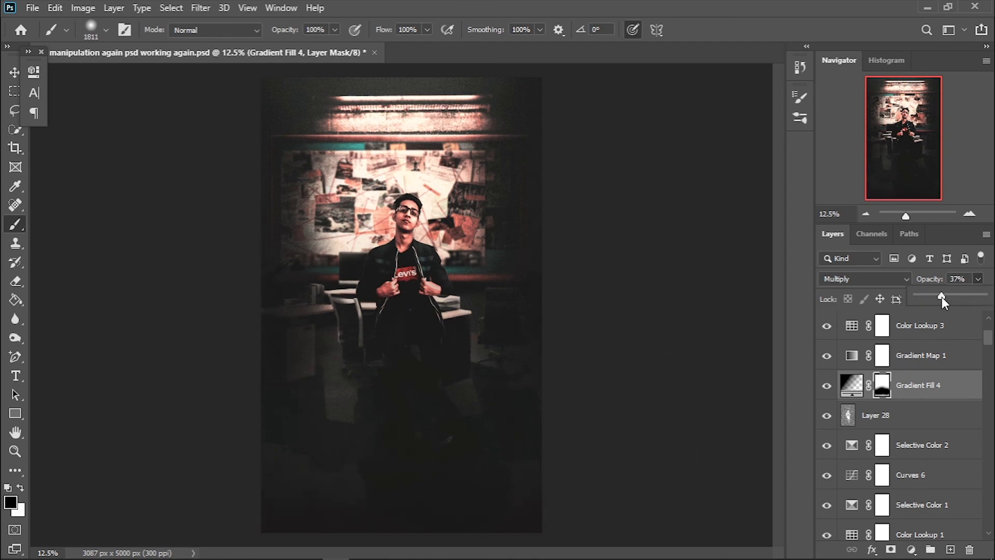
pyautogui.rightClick(933, 385)
pyautogui.click(811, 98)
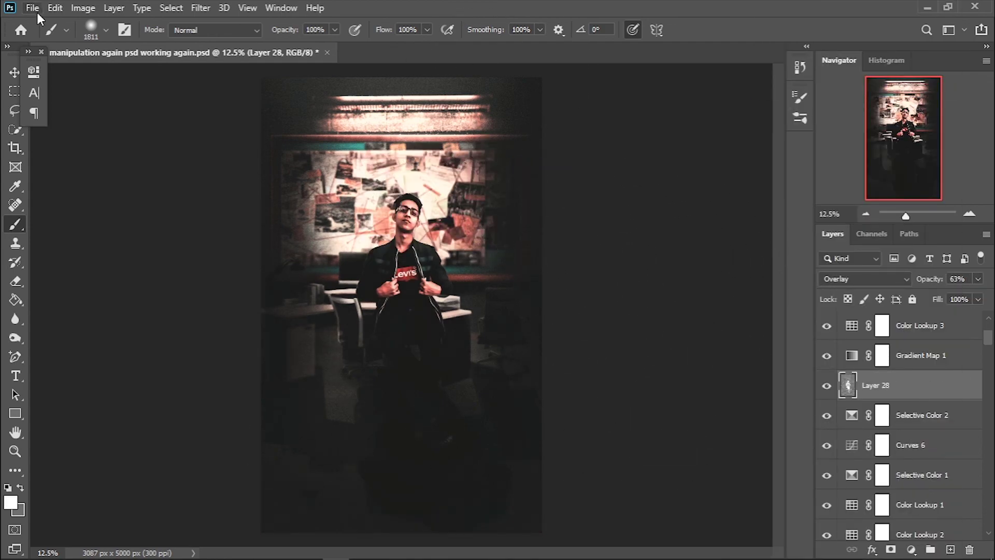
# Step: Zoom in to inspect the man's shirt, then fit the whole image back in view
pyautogui.press('z')
pyautogui.click(371, 288)
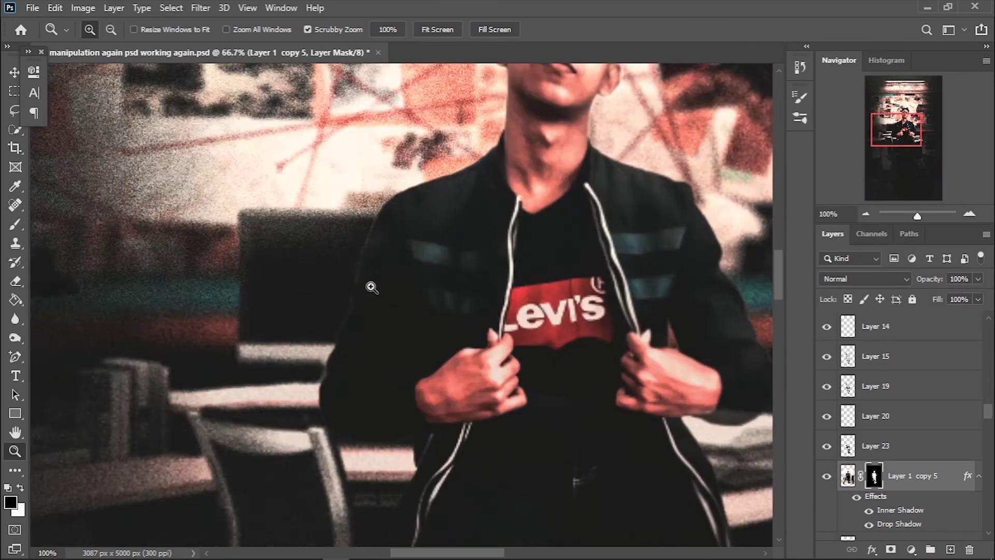
pyautogui.press('b')
pyautogui.rightClick(424, 298)
pyautogui.press('Escape')
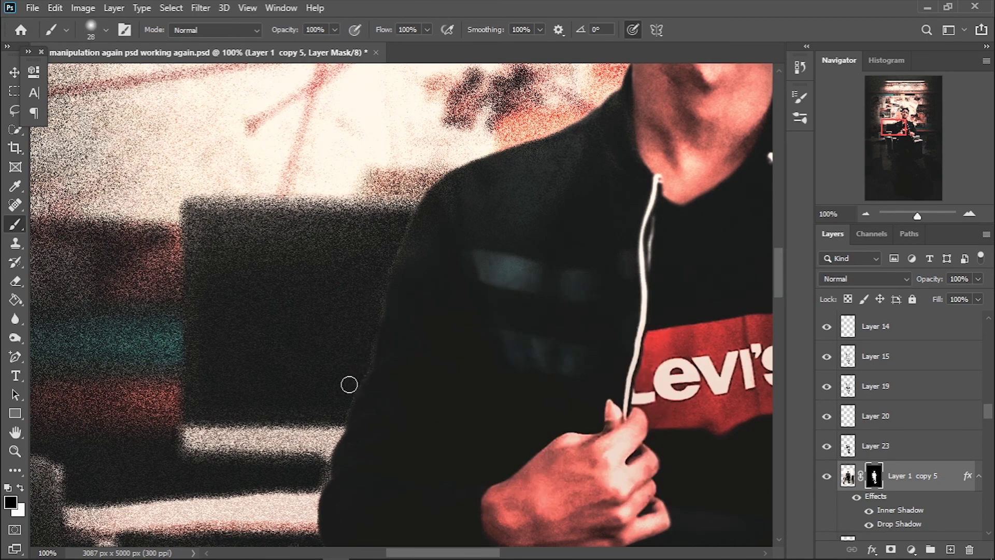
pyautogui.press('v')
pyautogui.hotkey('ctrl', '-')
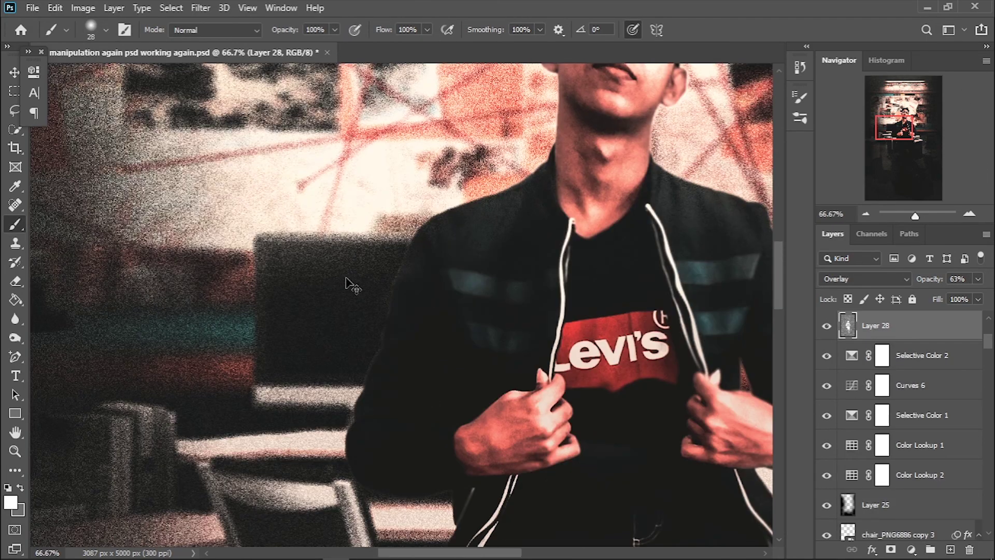
pyautogui.hotkey('ctrl', '-')
pyautogui.hotkey('ctrl', '-')
pyautogui.hotkey('ctrl', '-')
pyautogui.hotkey('ctrl', '-')
pyautogui.hotkey('ctrl', '-')
pyautogui.hotkey('alt', '.')
pyautogui.scroll(-5, 907, 414)
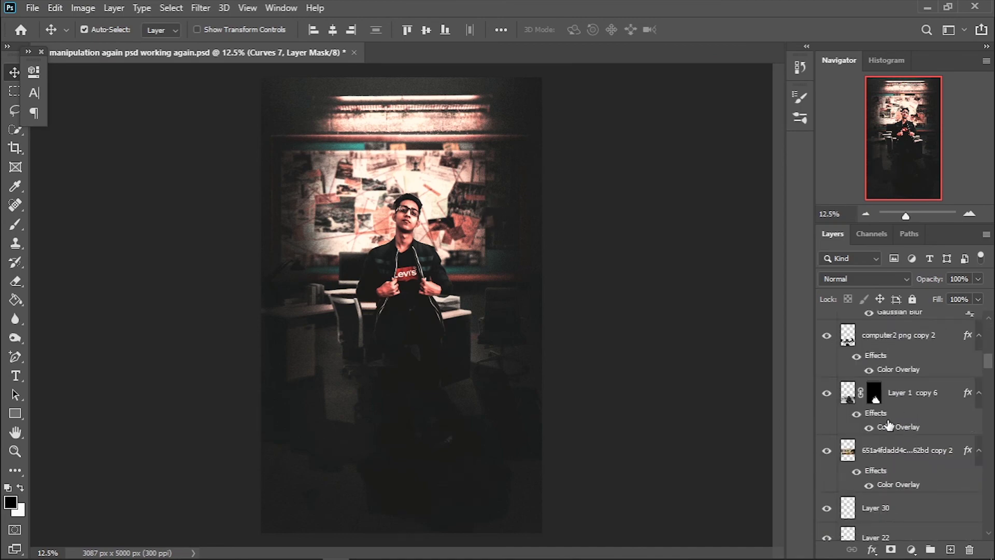
# Step: Load the man's outline as a selection, create Layer 31 with black foreground, and use the Eraser
pyautogui.keyDown('ctrl'); pyautogui.click(848, 473); pyautogui.keyUp('ctrl')
pyautogui.press('x')
pyautogui.click(950, 549)
pyautogui.click(10, 501)
pyautogui.press('Return')
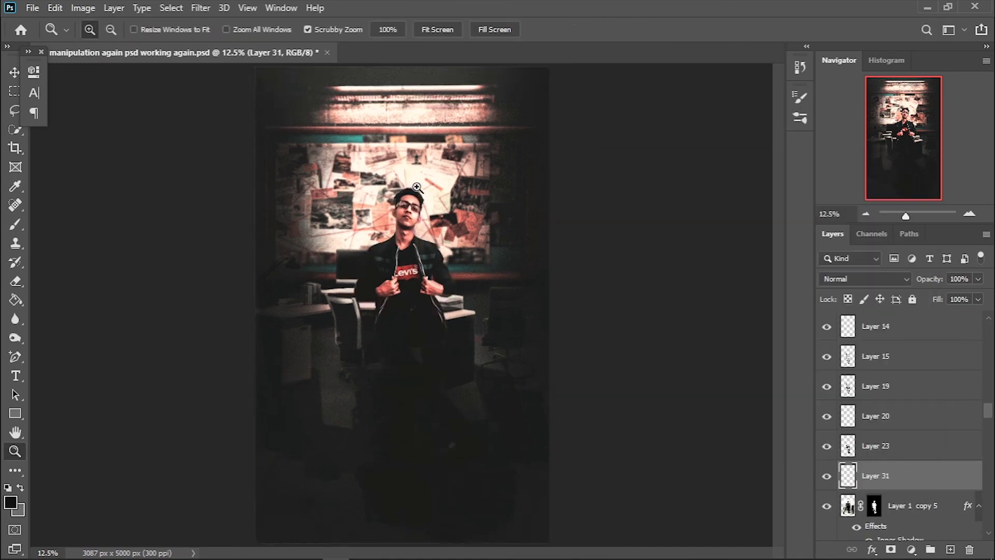
pyautogui.press('e')
pyautogui.hotkey('ctrl', '+')
pyautogui.hotkey('ctrl', '+')
pyautogui.hotkey('ctrl', '+')
pyautogui.rightClick(438, 269)
pyautogui.press('Escape')
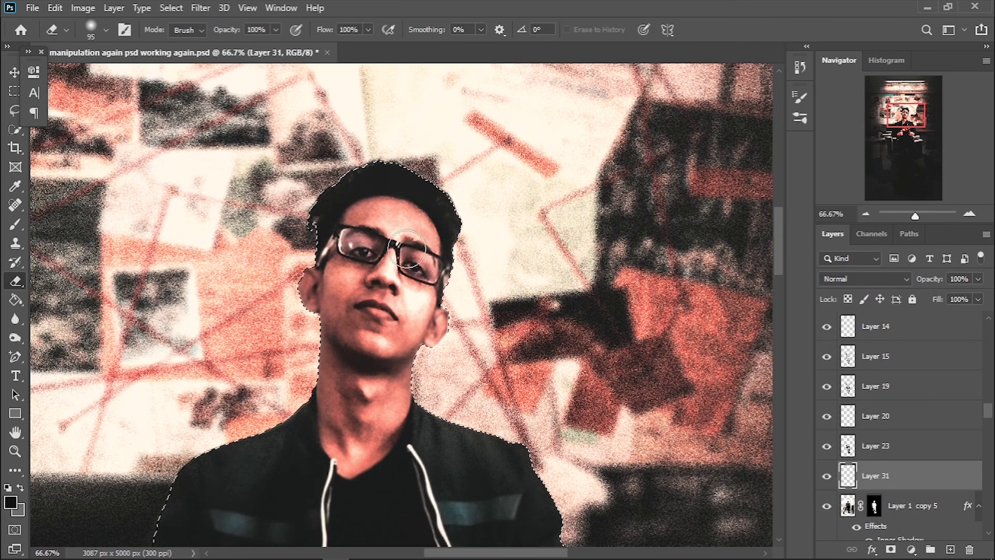
# Step: Blend Layer 31 with Overlay at 46% opacity and save the document
pyautogui.click(865, 278)
pyautogui.click(860, 394)
pyautogui.moveTo(985, 297); pyautogui.dragTo(942, 297)
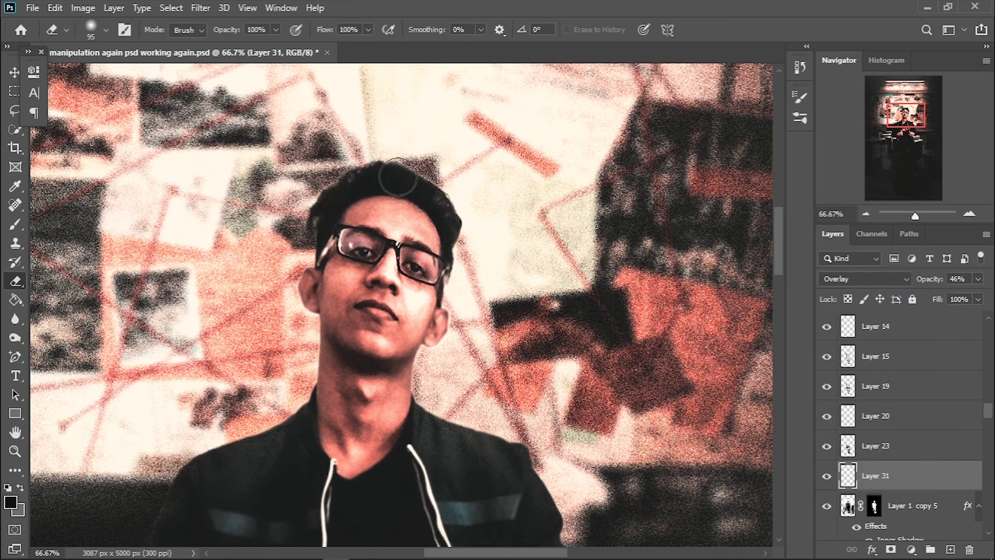
pyautogui.hotkey('ctrl', '-')
pyautogui.hotkey('ctrl', '-')
pyautogui.hotkey('ctrl', '-')
pyautogui.hotkey('ctrl', '-')
pyautogui.hotkey('ctrl', '-')
pyautogui.scroll(-5, 985, 381)
pyautogui.scroll(5, 988, 381)
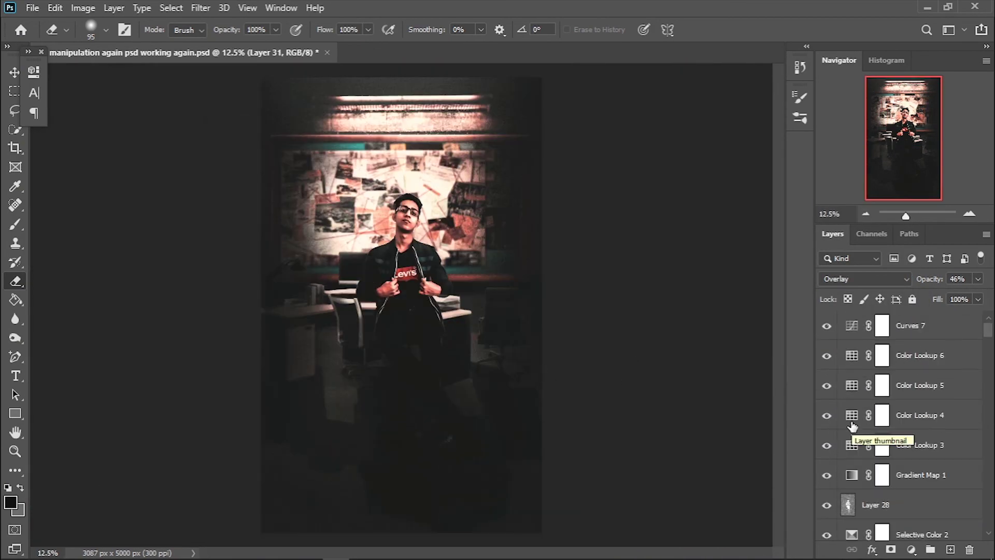
pyautogui.click(910, 325)
pyautogui.click(32, 8)
pyautogui.hotkey('ctrl', 's')
# Step: Place Embedded logo w.png, shrink it into the bottom-right corner, and commit
pyautogui.click(790, 59)
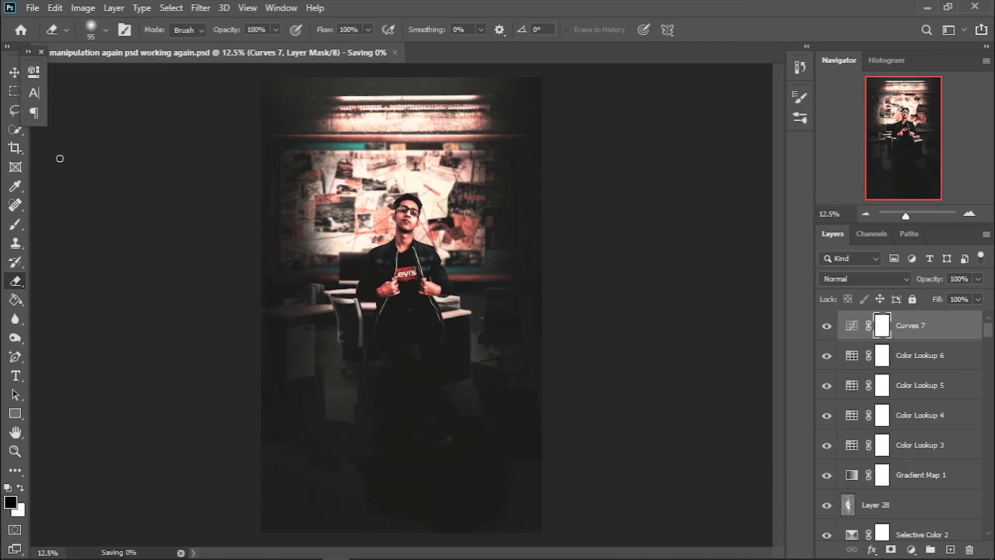
pyautogui.click(32, 7)
pyautogui.click(121, 234)
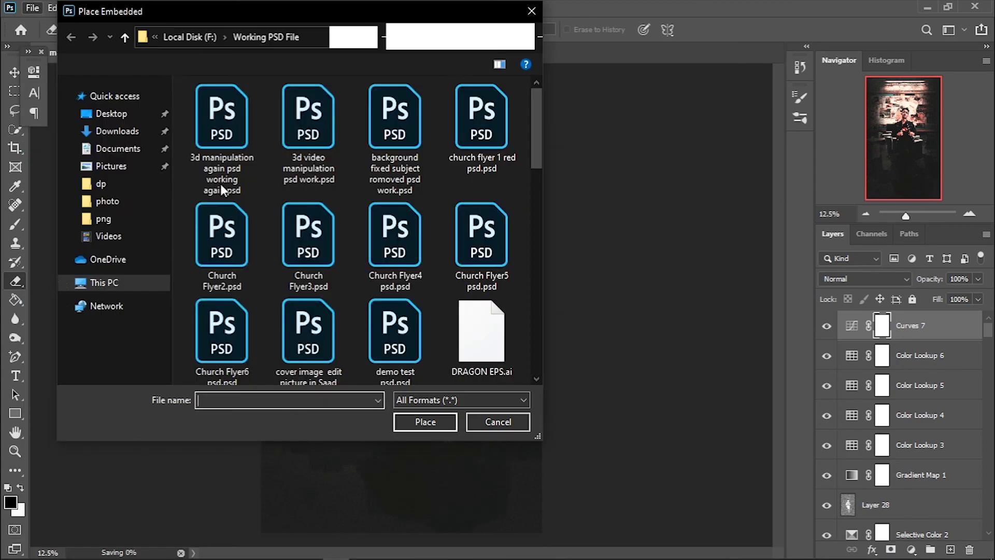
pyautogui.click(104, 120)
pyautogui.scroll(-5, 402, 241)
pyautogui.scroll(-5, 403, 241)
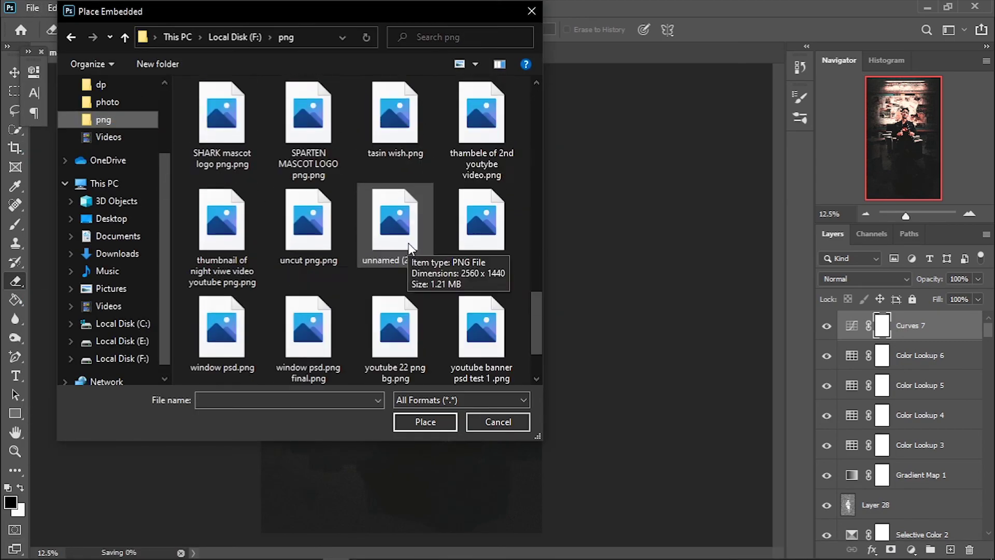
pyautogui.scroll(-3, 421, 271)
pyautogui.scroll(8, 314, 310)
pyautogui.doubleClick(314, 310)
pyautogui.moveTo(515, 189); pyautogui.dragTo(448, 260)
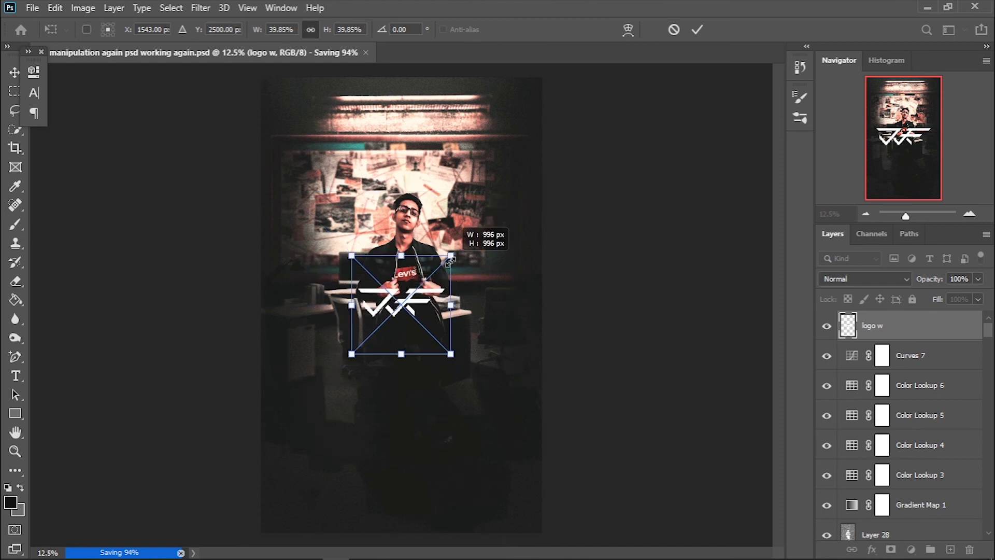
pyautogui.click(13, 75)
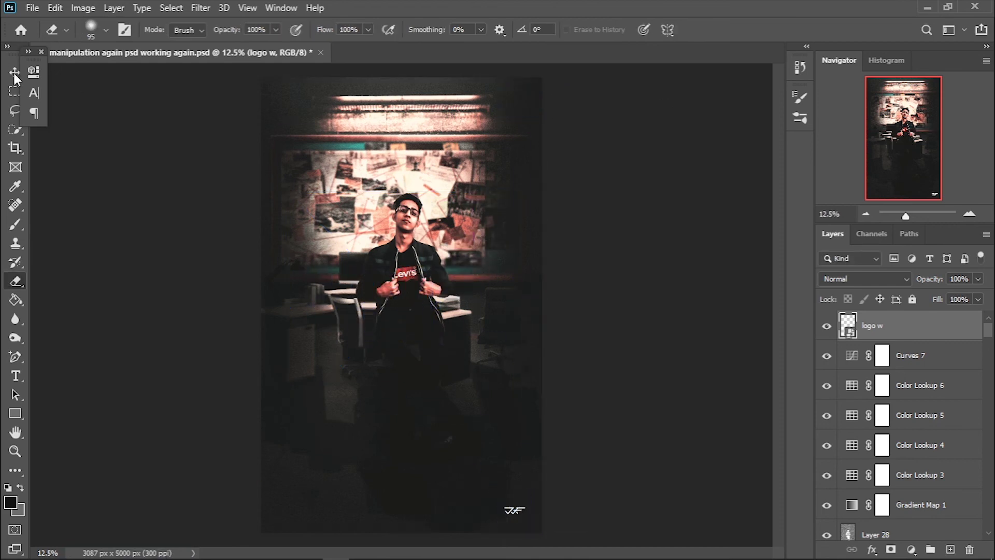
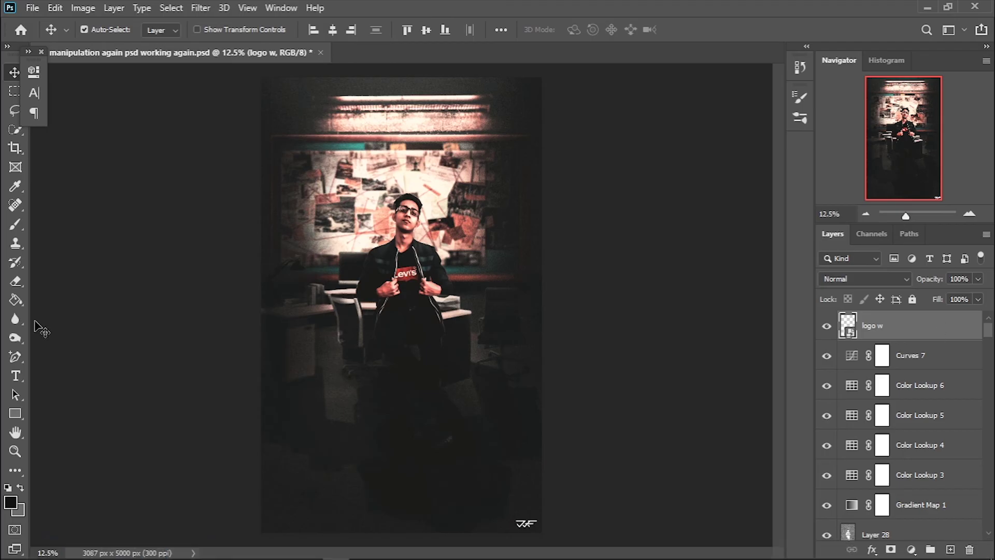
# Step: Paste 'thriller' as a new text layer near the poster bottom and scale it up large
pyautogui.click(15, 375)
pyautogui.click(336, 465)
pyautogui.rightClick(369, 461)
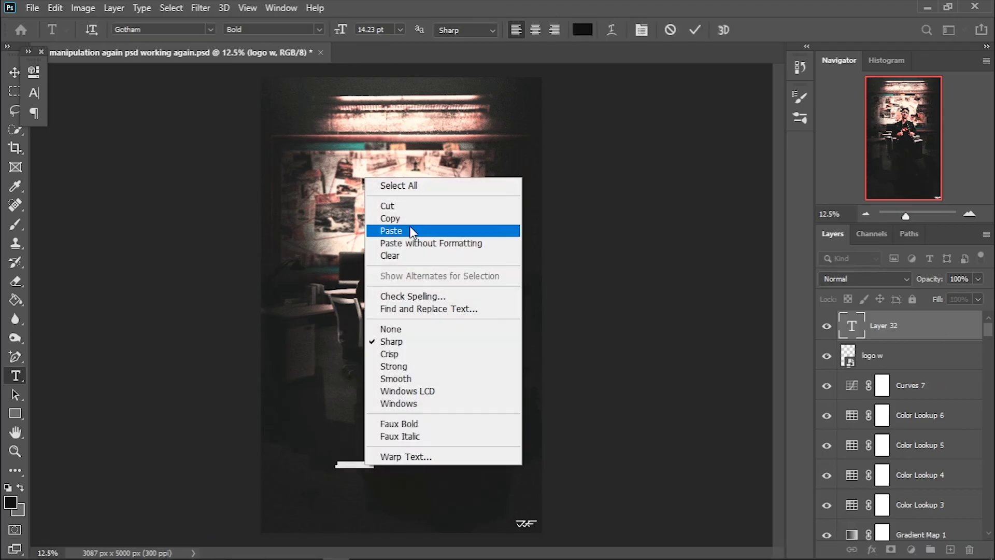
pyautogui.click(411, 228)
pyautogui.click(695, 30)
pyautogui.hotkey('ctrl', 't')
pyautogui.moveTo(347, 491); pyautogui.dragTo(446, 469)
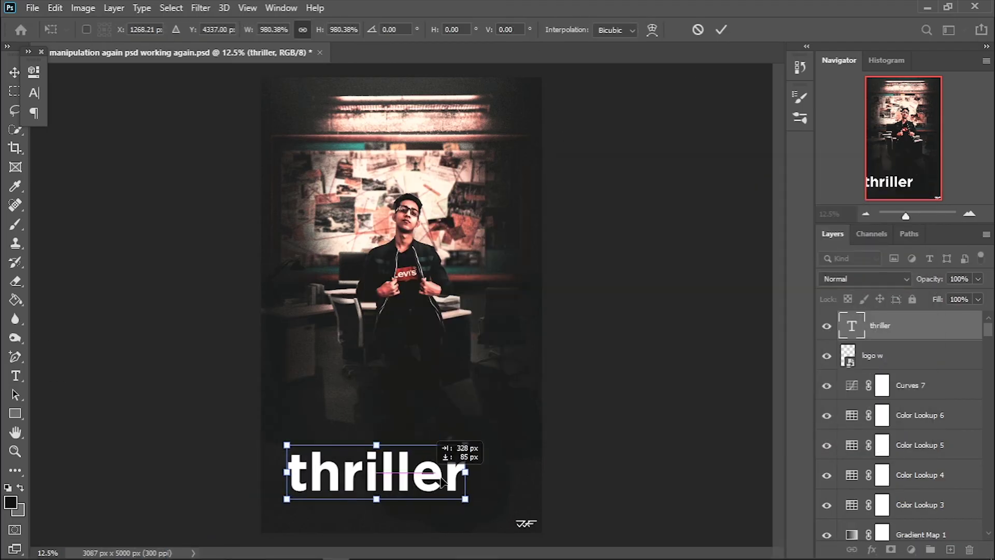
pyautogui.click(14, 73)
# Step: Retype the title in capitals as 'THRILLER'
pyautogui.press('t')
pyautogui.click(380, 485)
pyautogui.press('BackSpace')
pyautogui.press('BackSpace')
pyautogui.write('Th')
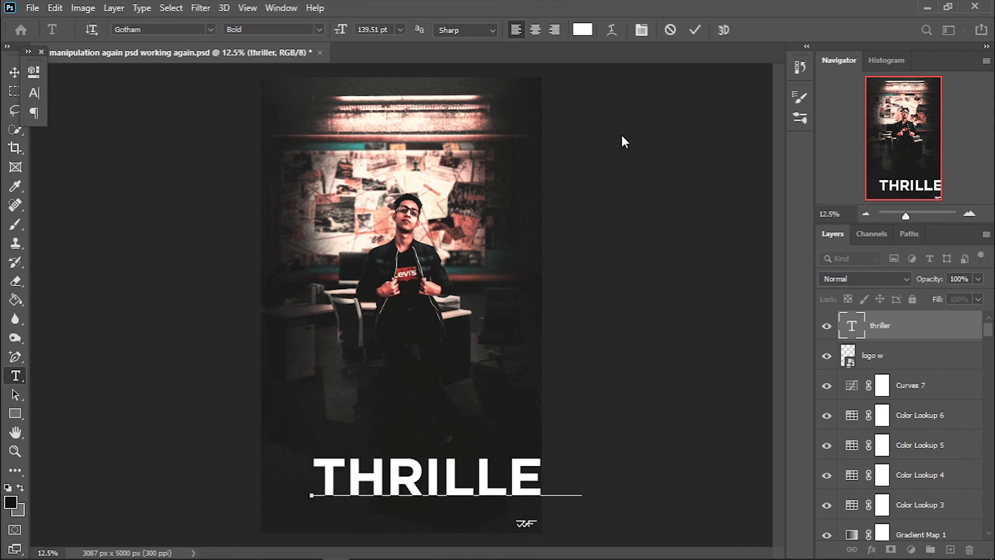
pyautogui.write('R')
pyautogui.hotkey('ctrl', 'Return')
pyautogui.press('v')
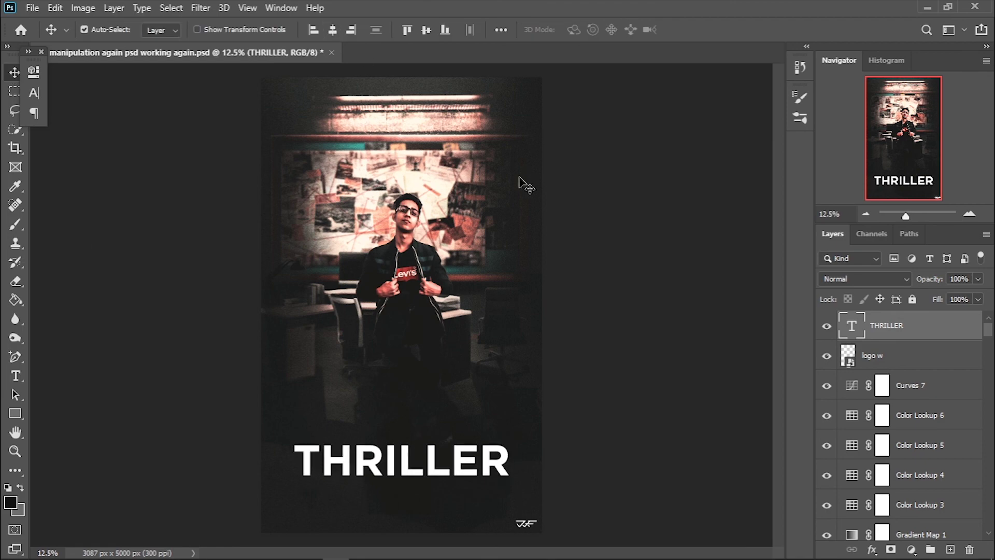
# Step: Set the THRILLER title's font to Gobold Bold
pyautogui.press('t')
pyautogui.click(642, 30)
pyautogui.click(133, 94)
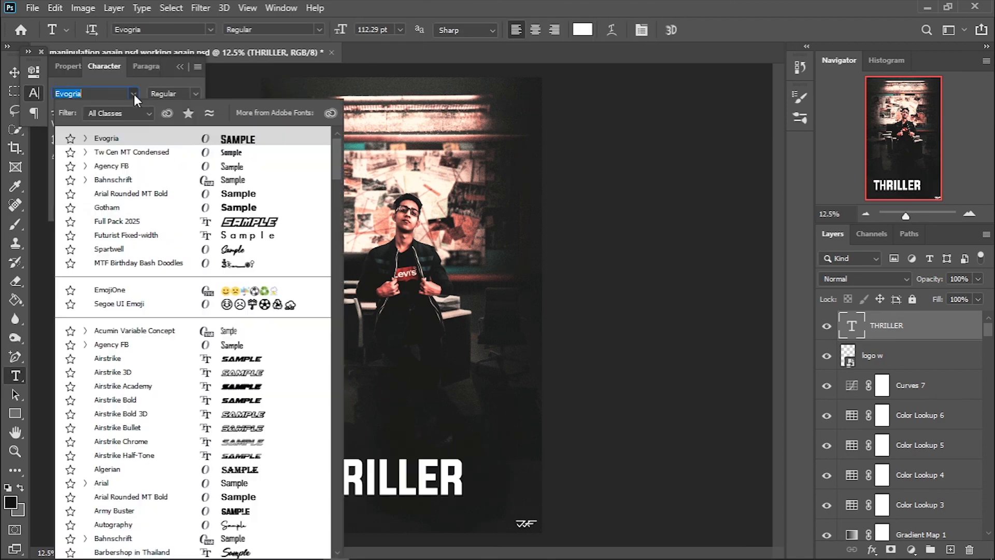
pyautogui.scroll(-5, 258, 429)
pyautogui.scroll(-8, 257, 451)
pyautogui.scroll(-10, 255, 477)
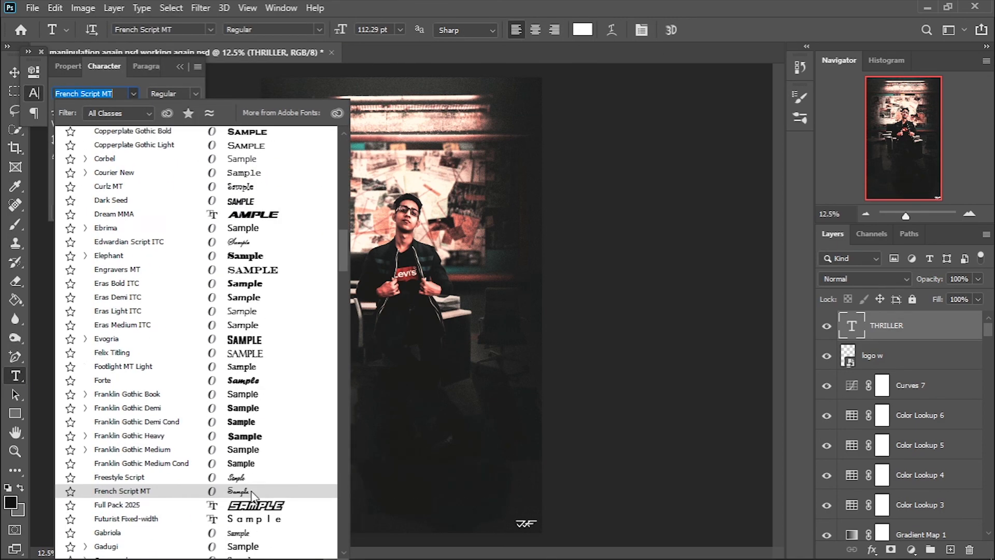
pyautogui.scroll(-10, 254, 505)
pyautogui.click(254, 498)
pyautogui.click(133, 93)
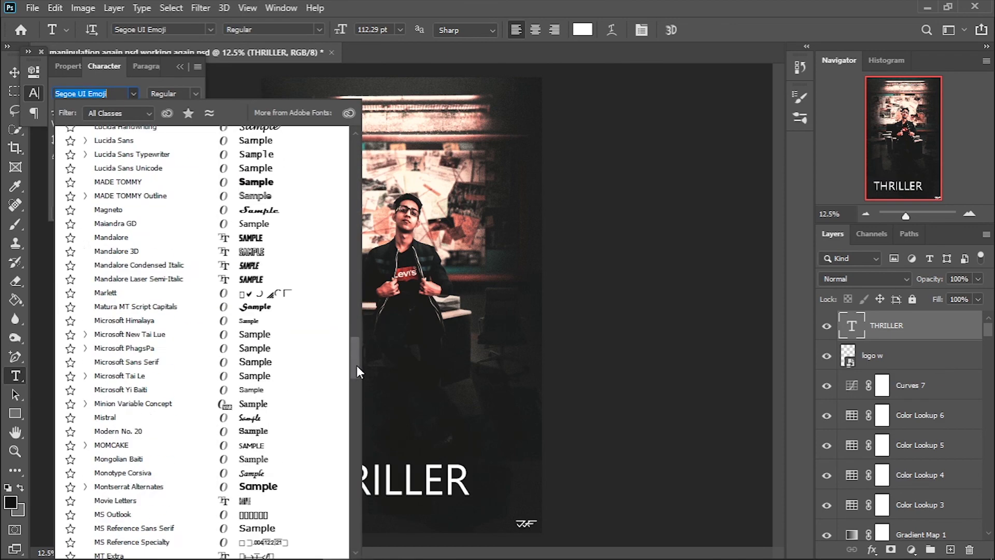
pyautogui.moveTo(356, 365); pyautogui.dragTo(350, 299)
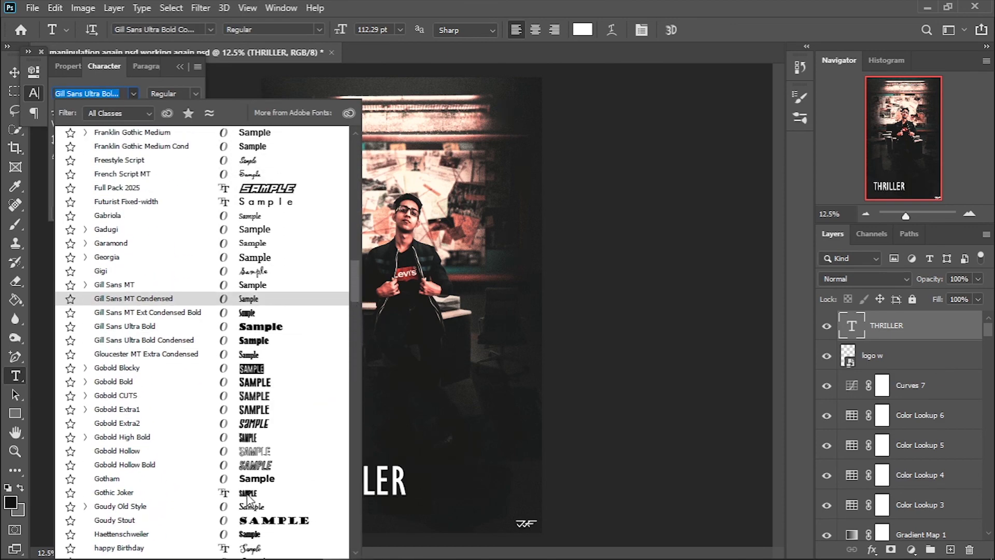
pyautogui.click(255, 378)
pyautogui.press('v')
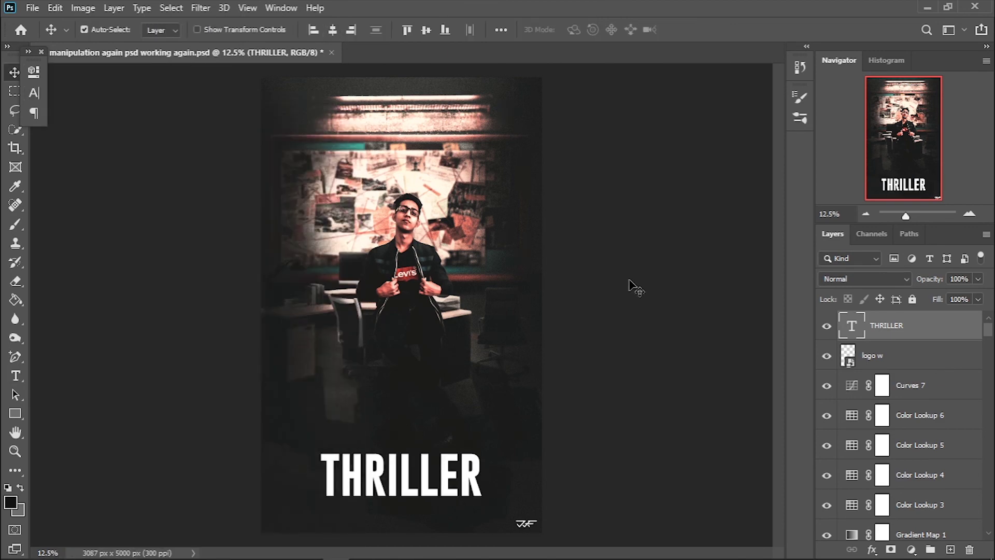
pyautogui.click(633, 153)
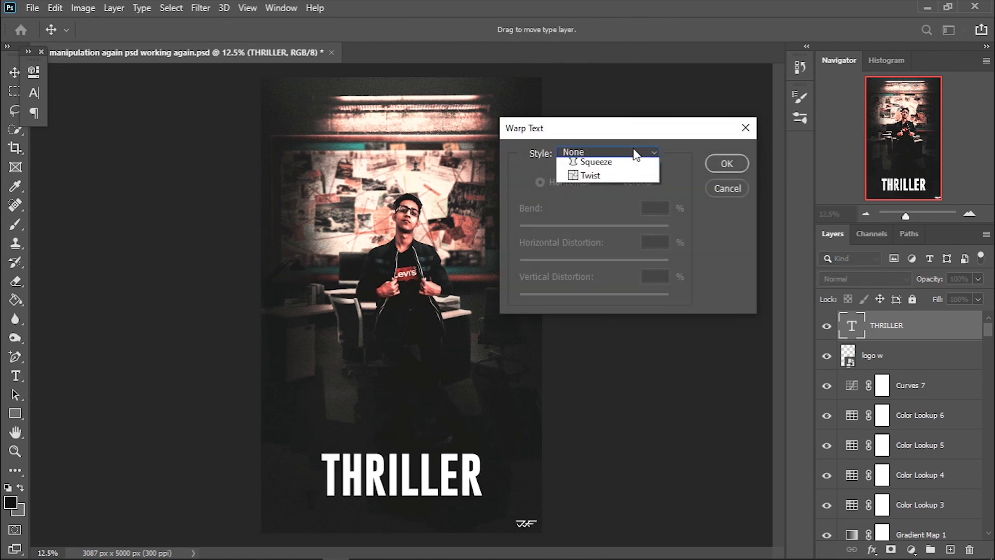
pyautogui.click(611, 191)
pyautogui.moveTo(631, 226); pyautogui.dragTo(596, 226)
pyautogui.click(727, 188)
pyautogui.click(612, 152)
pyautogui.click(591, 188)
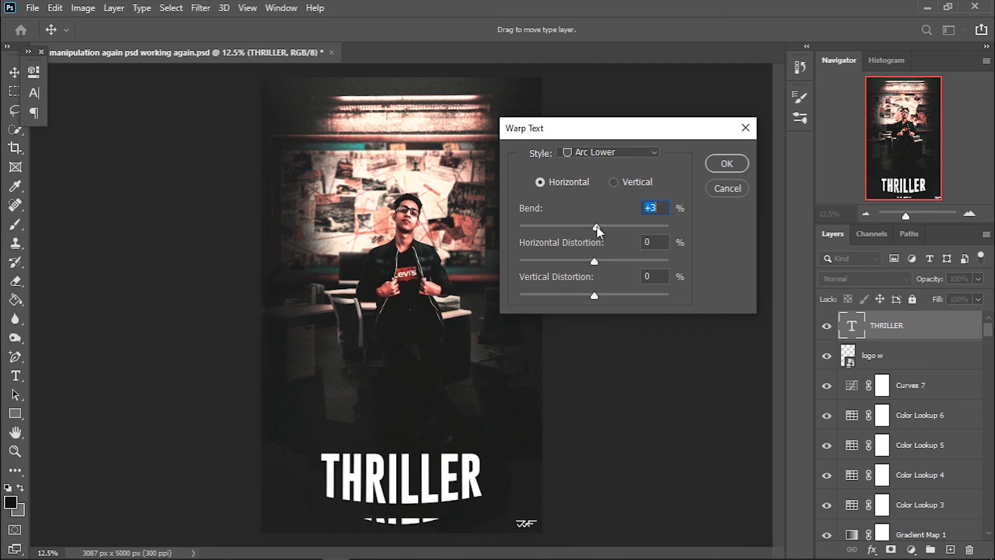
pyautogui.press('Return')
pyautogui.press('t')
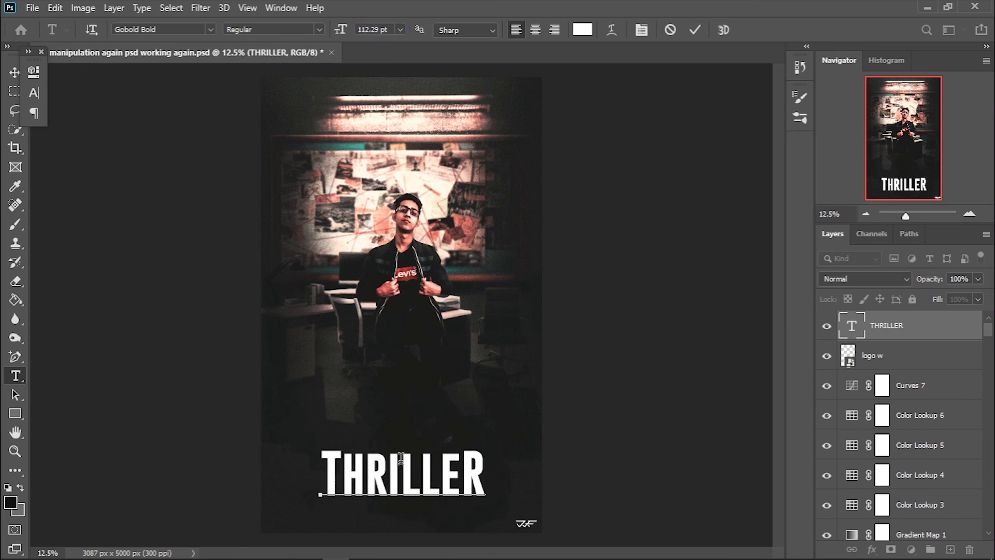
pyautogui.moveTo(342, 482); pyautogui.dragTo(461, 482)
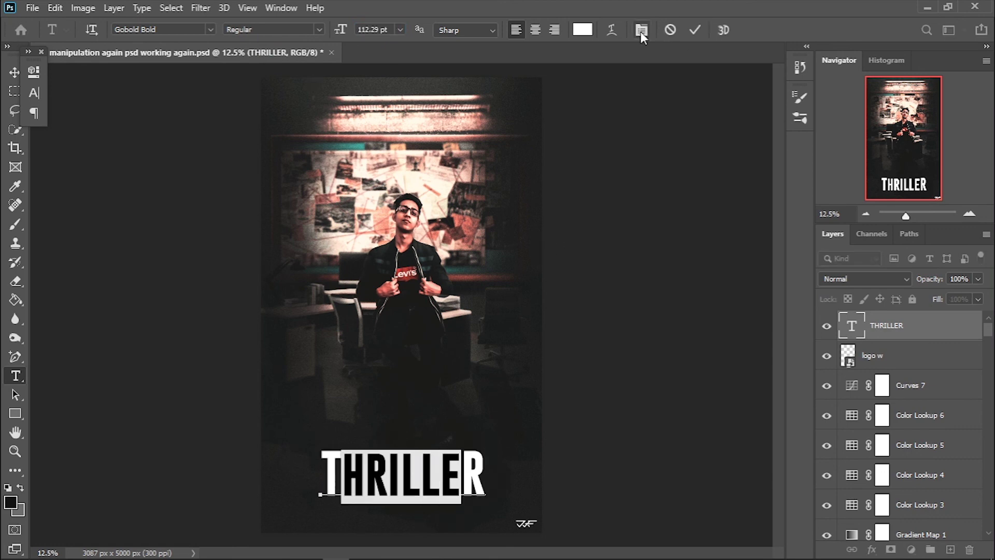
pyautogui.click(642, 30)
pyautogui.click(609, 152)
pyautogui.click(601, 207)
pyautogui.click(617, 228)
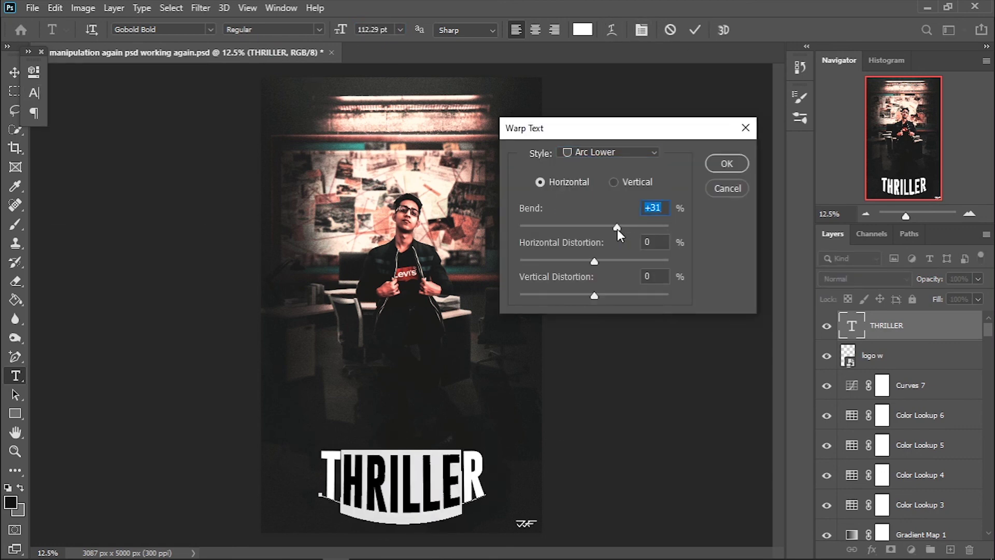
pyautogui.click(718, 164)
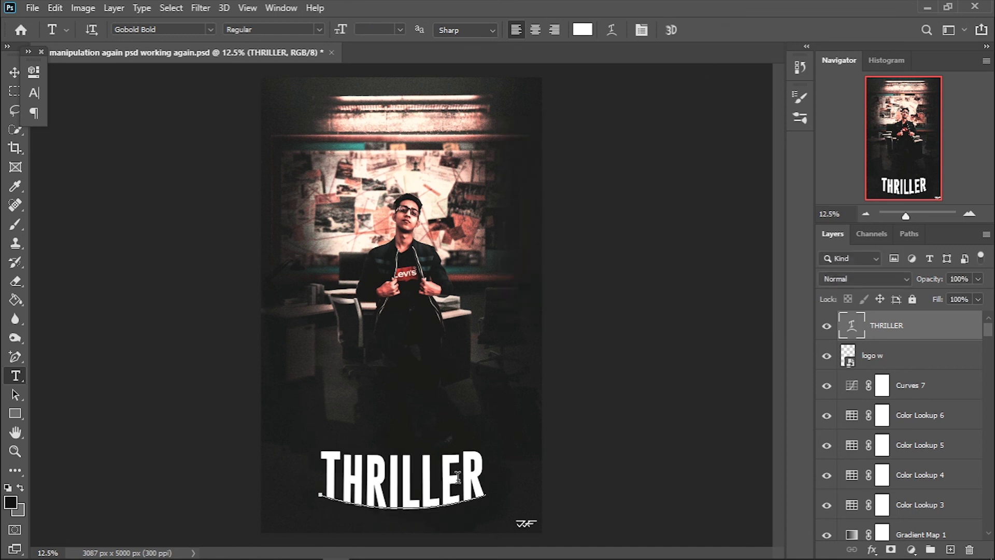
pyautogui.moveTo(458, 476); pyautogui.dragTo(339, 477)
pyautogui.hotkey('ctrl', 'h')
pyautogui.hotkey('alt', 'Left')
pyautogui.hotkey('alt', 'Left')
pyautogui.hotkey('alt', 'Left')
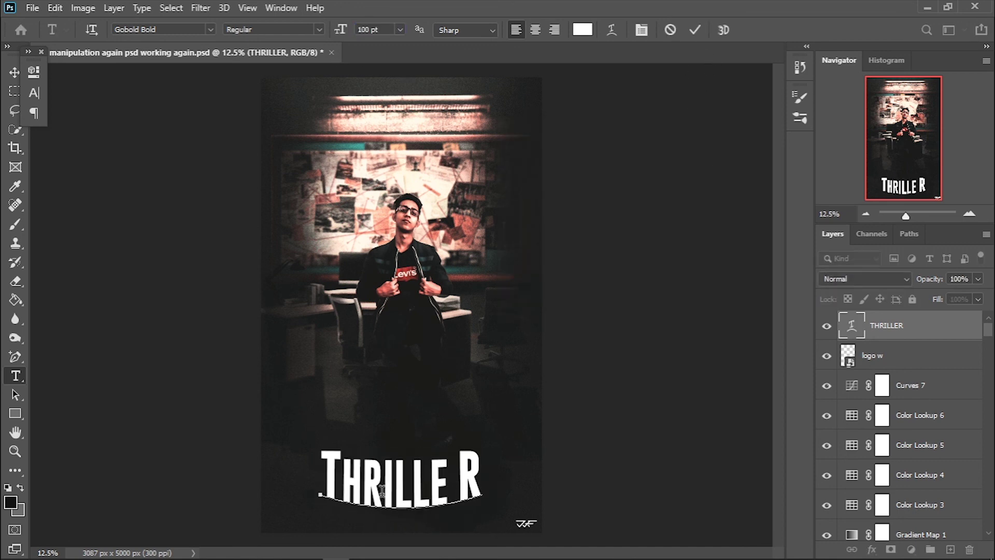
pyautogui.hotkey('ctrl', 'Return')
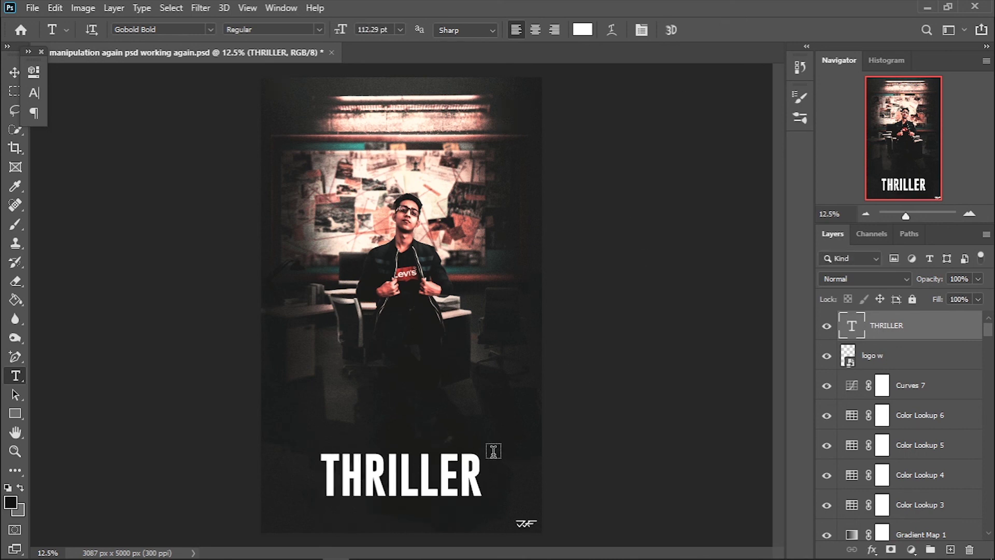
# Step: Colour the selected I of THRILLER red
pyautogui.click(582, 29)
pyautogui.click(876, 197)
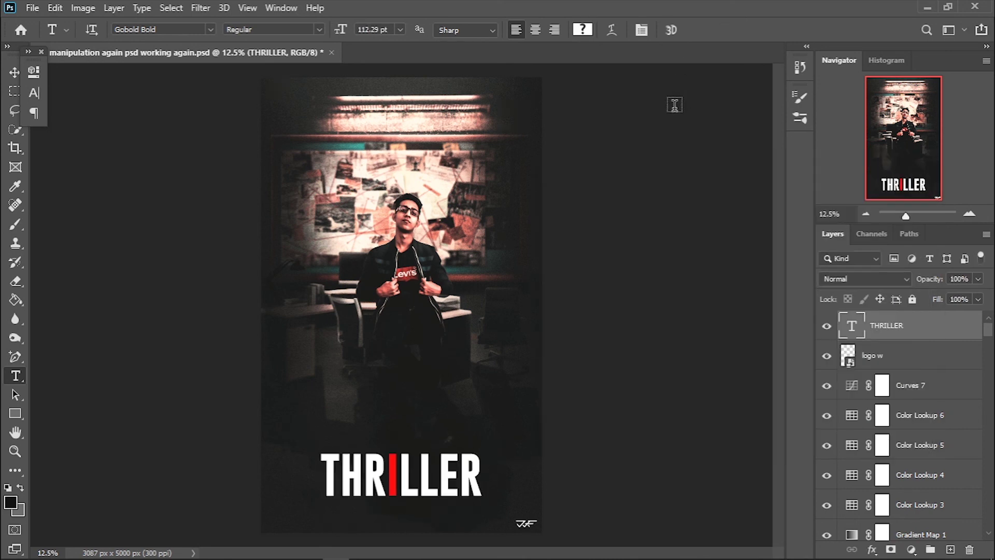
pyautogui.click(582, 30)
pyautogui.press('Return')
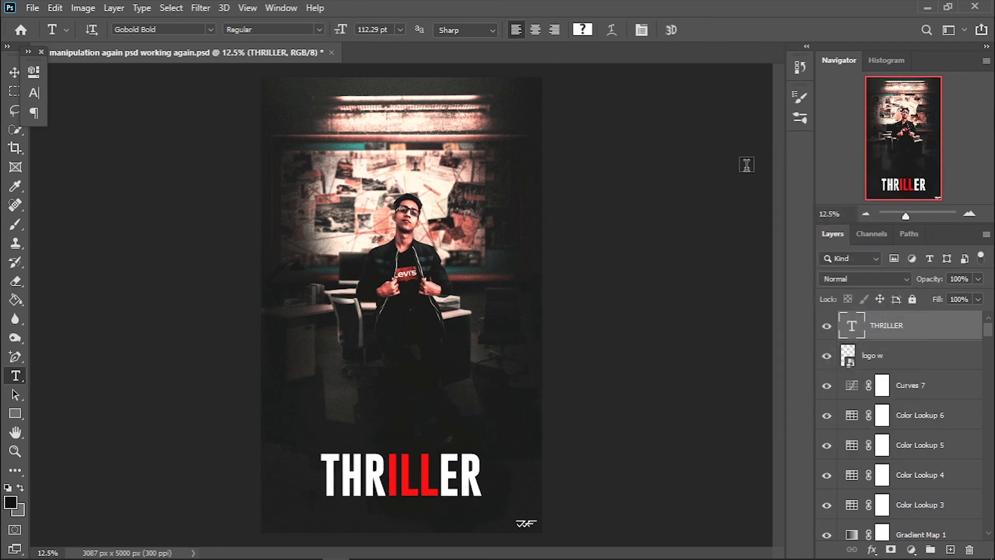
# Step: Add a drop shadow to the title and return the L letters to white
pyautogui.doubleClick(932, 332)
pyautogui.click(514, 459)
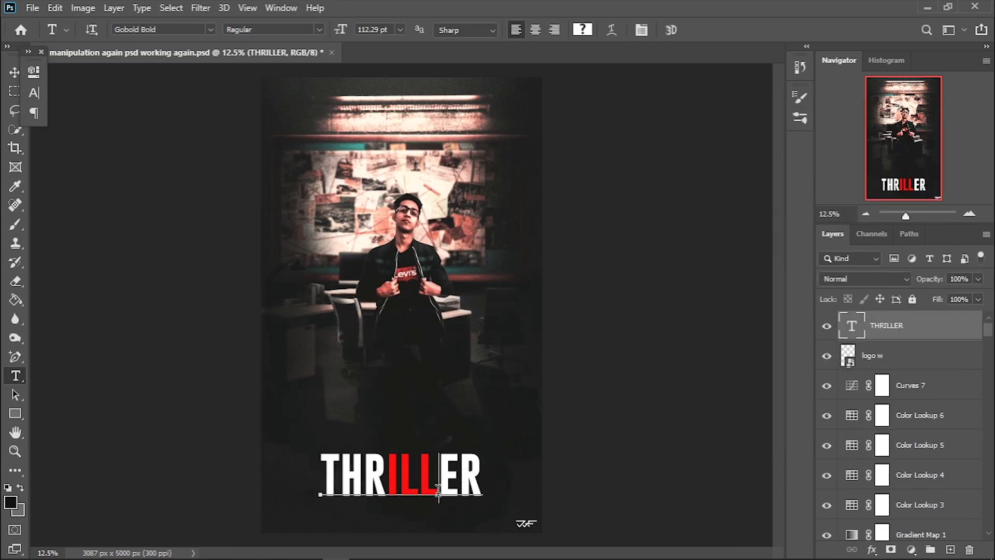
pyautogui.moveTo(439, 492); pyautogui.dragTo(400, 492)
pyautogui.click(583, 30)
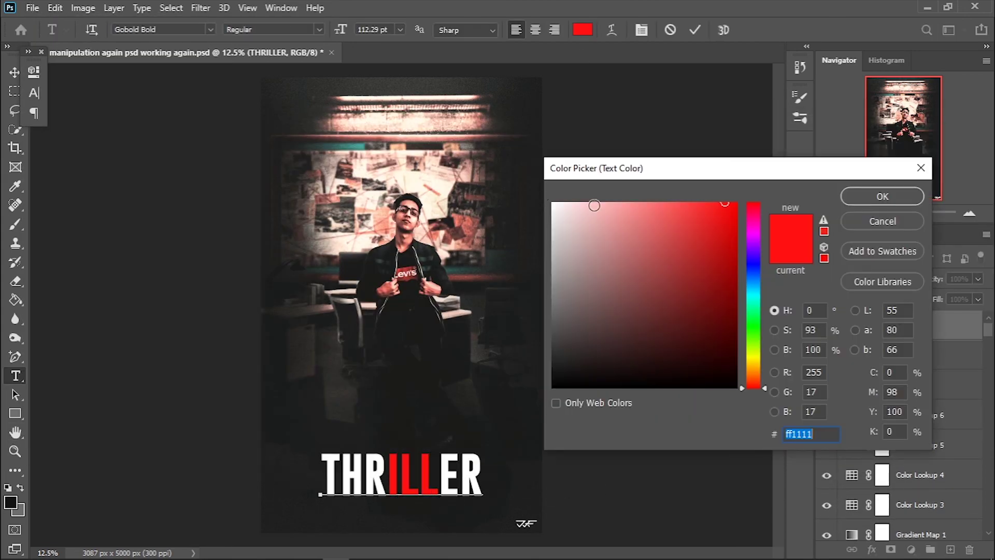
pyautogui.click(869, 200)
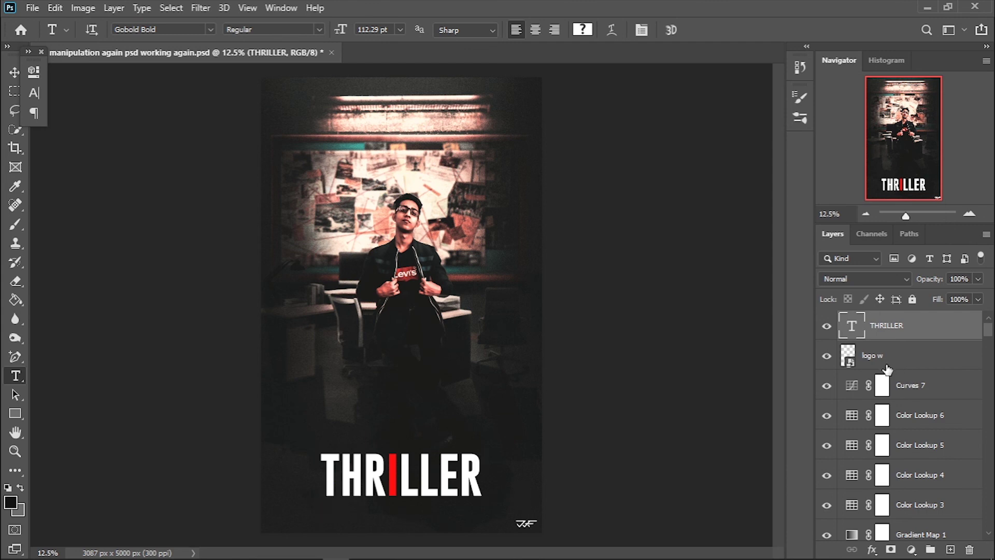
pyautogui.rightClick(15, 413)
# Step: Draw a small red-filled ellipse dot above the I
pyautogui.click(62, 441)
pyautogui.moveTo(388, 435); pyautogui.dragTo(394, 442)
pyautogui.click(64, 182)
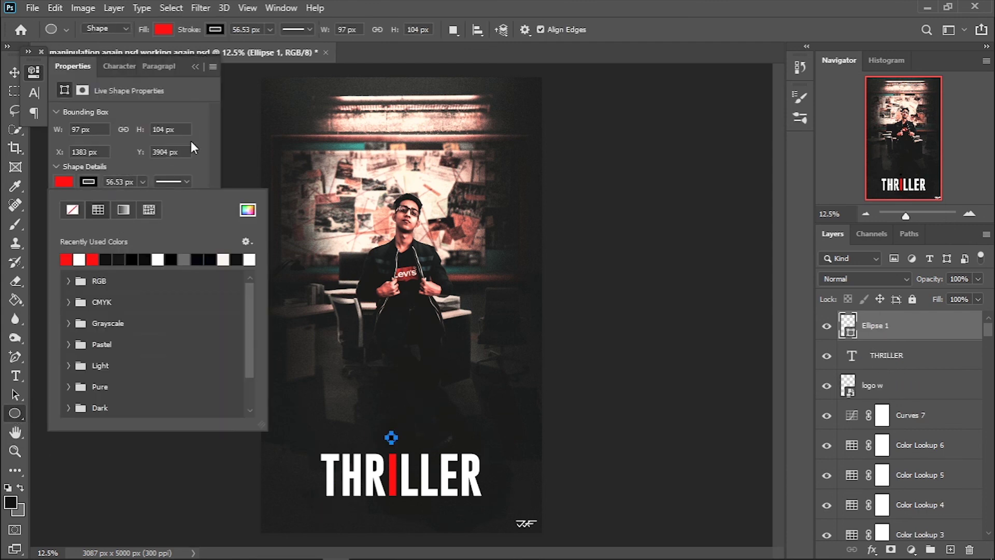
pyautogui.click(164, 30)
pyautogui.press('v')
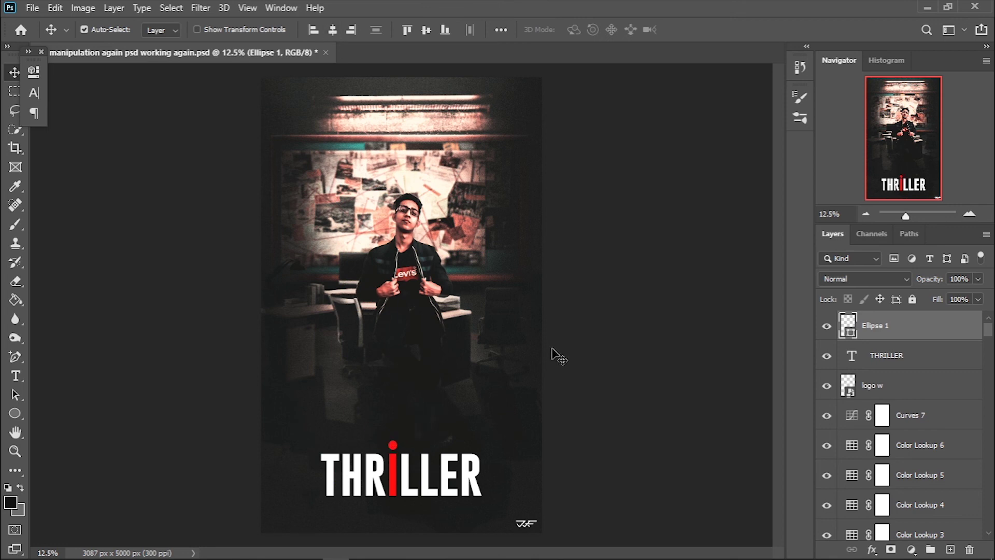
# Step: Duplicate and transform the dot twice to stack three red dots, then reselect the THRILLER title
pyautogui.hotkey('ctrl', 'j')
pyautogui.hotkey('ctrl', 't')
pyautogui.press('Return')
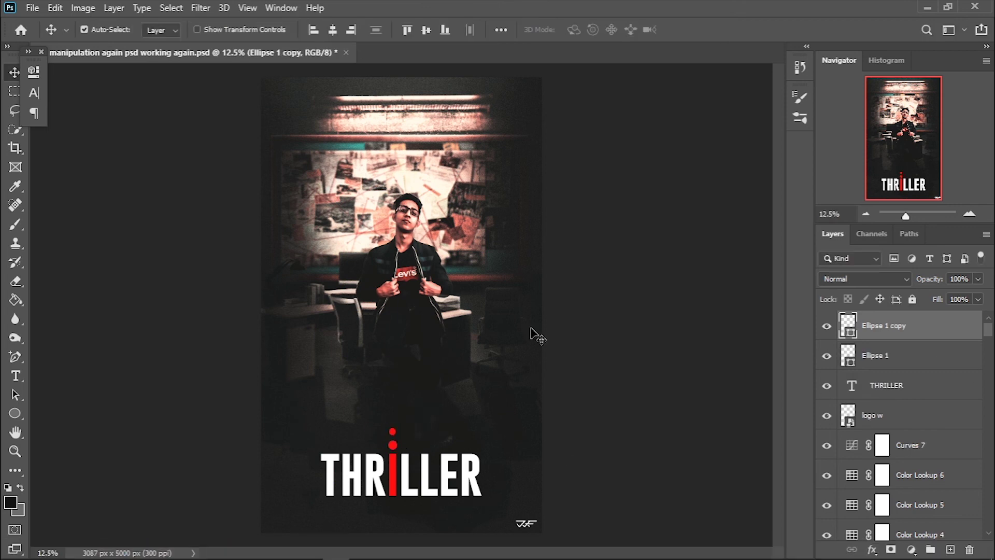
pyautogui.scroll(2, 401, 422)
pyautogui.hotkey('ctrl', 't')
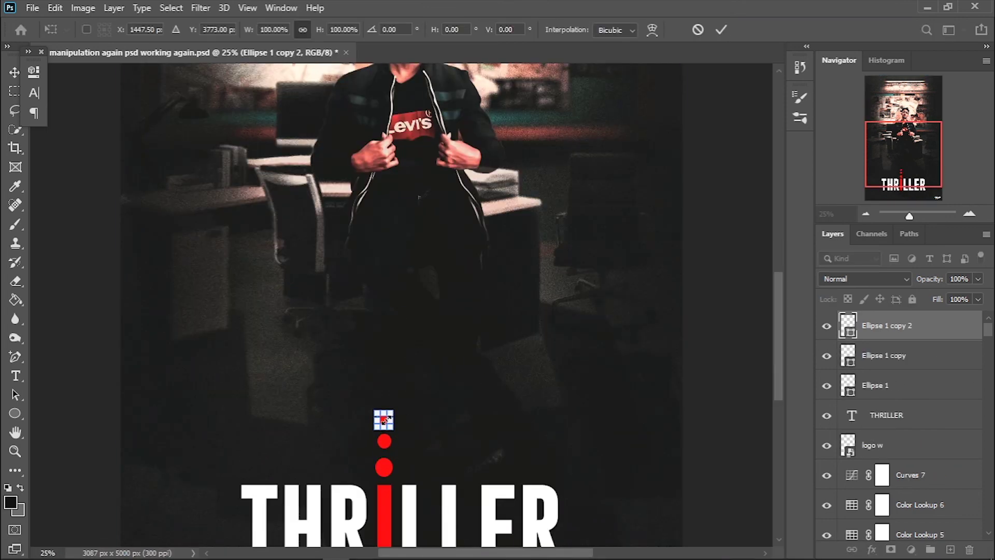
pyautogui.press('Return')
pyautogui.scroll(-2, 596, 371)
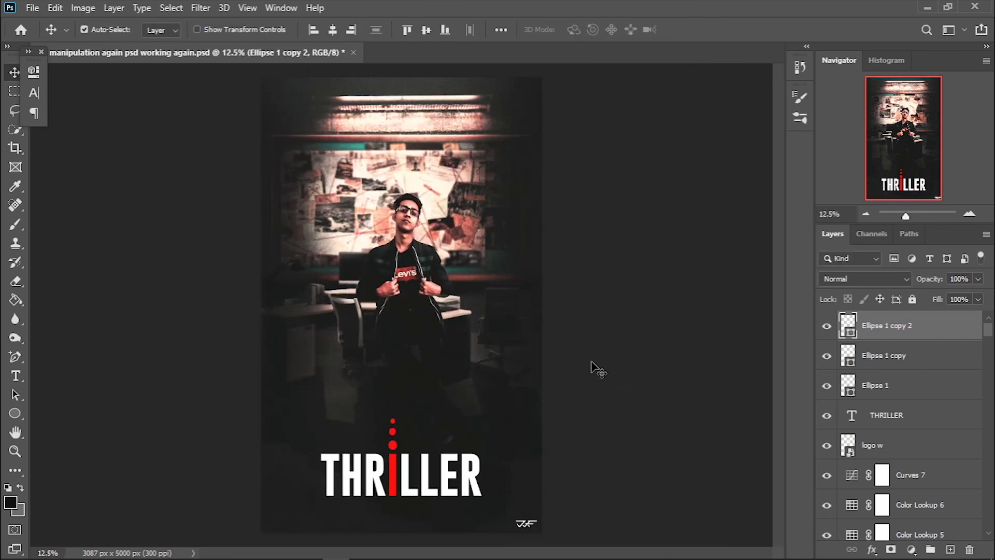
pyautogui.click(918, 363)
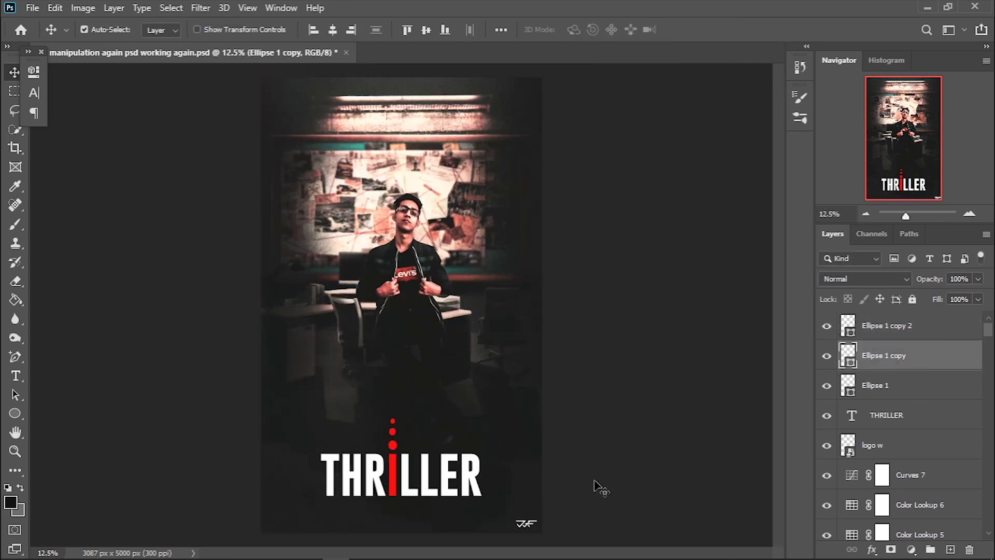
pyautogui.click(385, 456)
pyautogui.press('t')
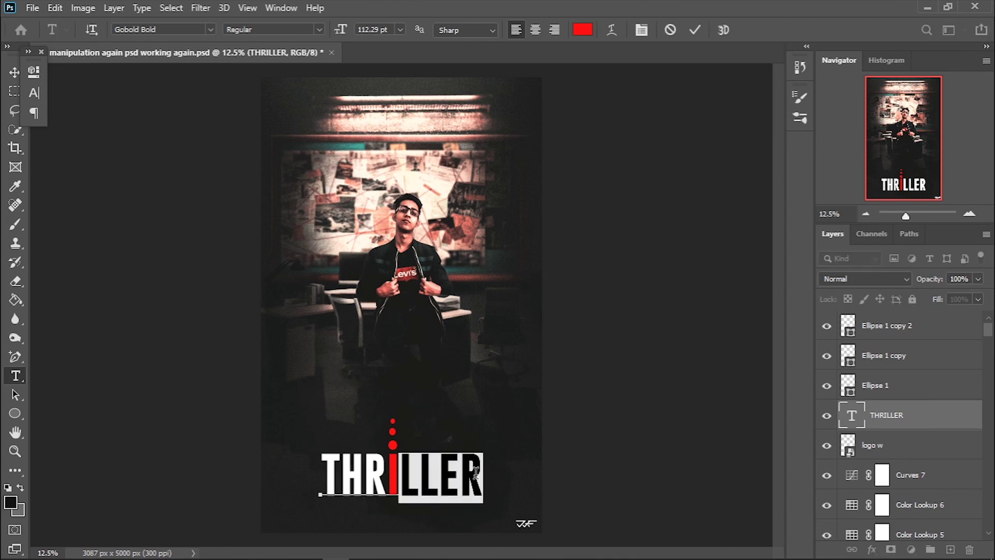